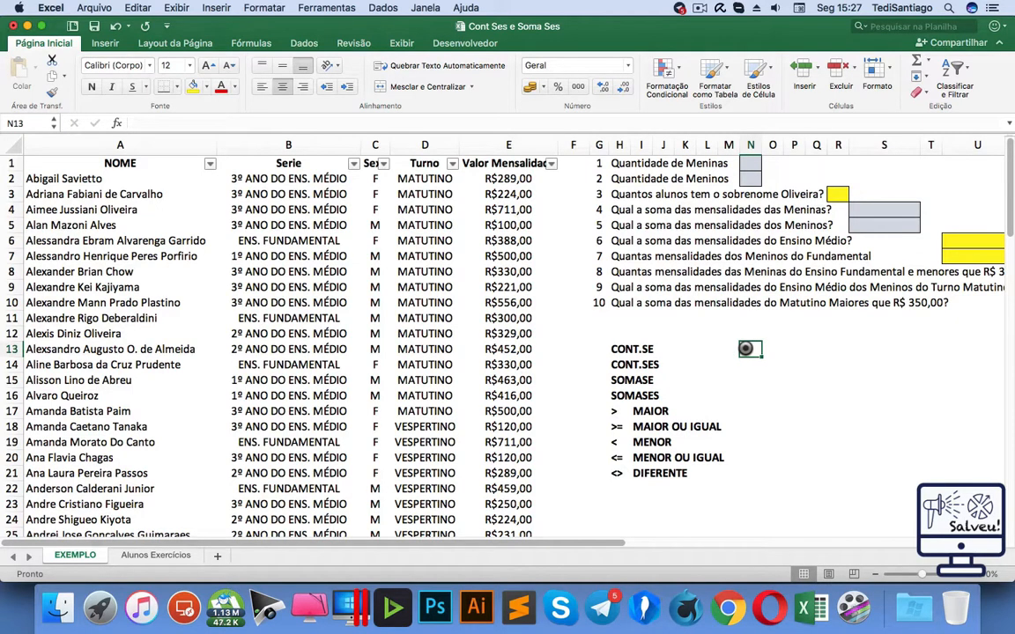
Examine the list of functions and comparison operators and the answer cells beside the ten questions.
left_click(617, 352)
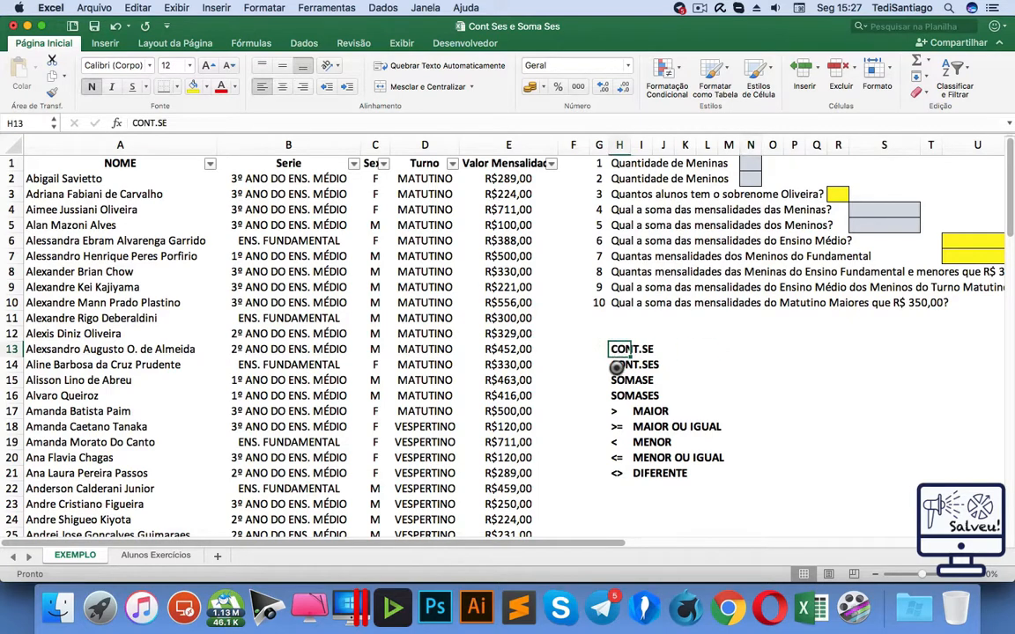
left_click(617, 365)
left_click(617, 379)
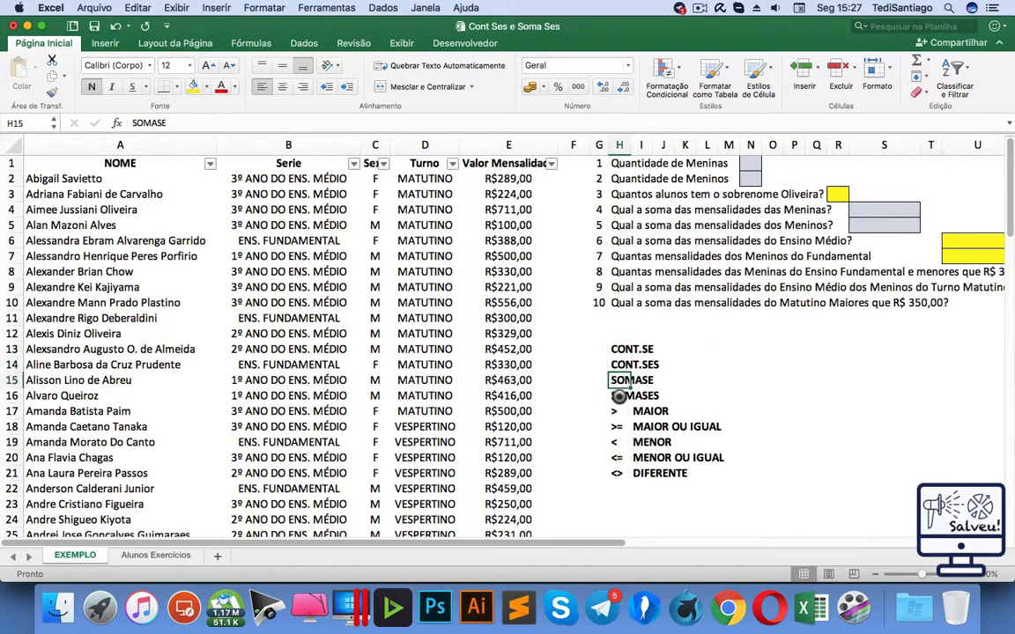
left_click(619, 396)
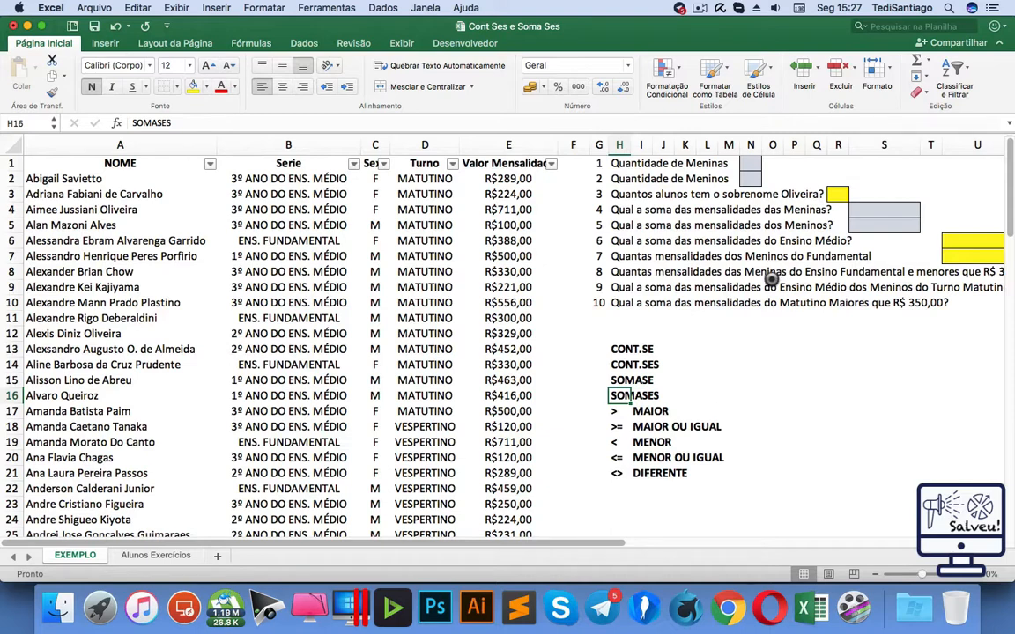
left_click(815, 379)
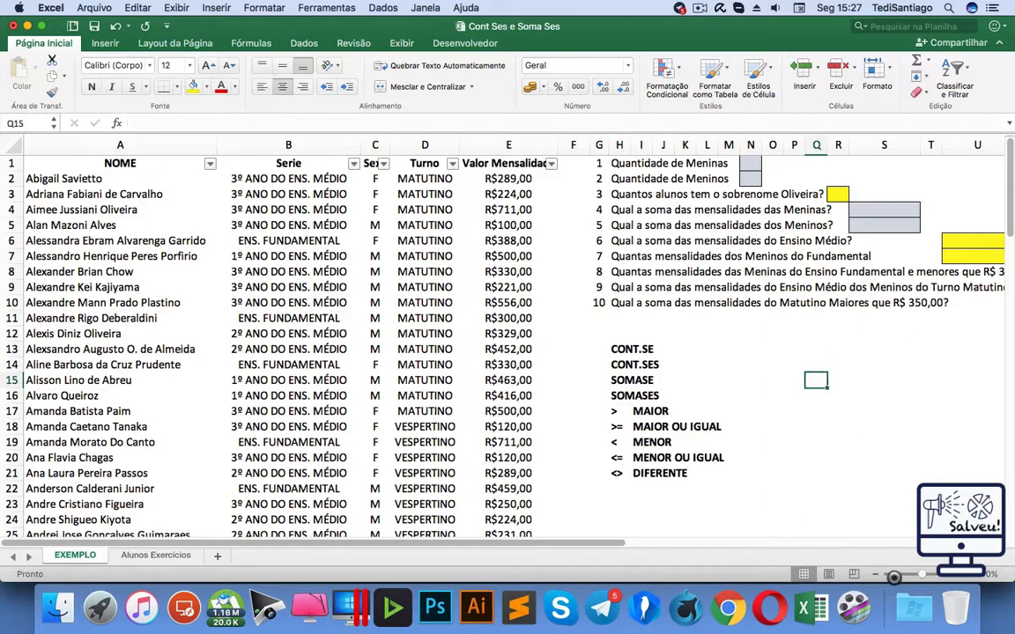
left_click(875, 573)
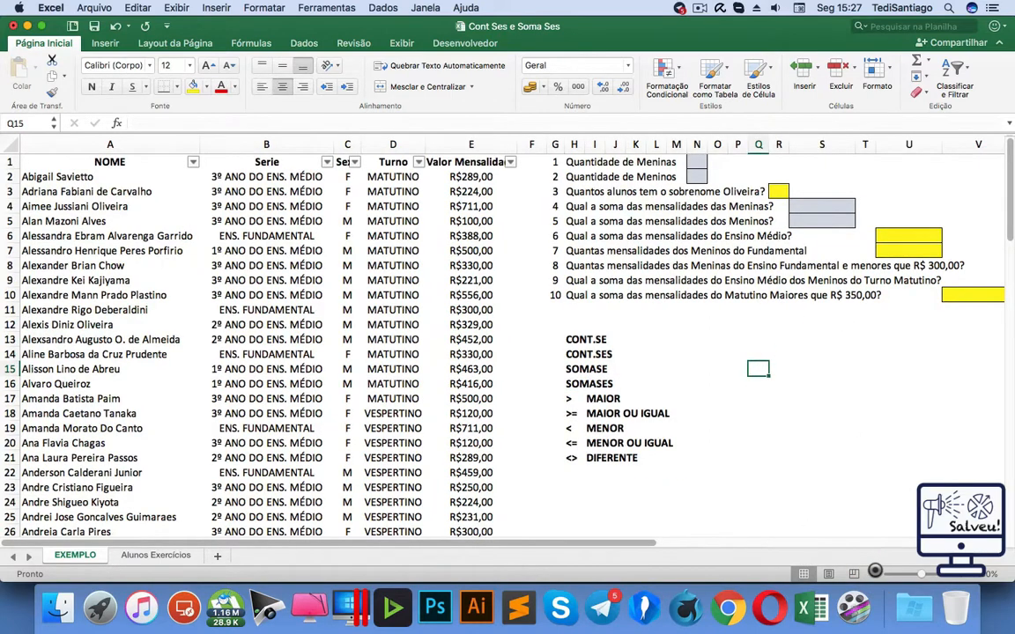
left_click(875, 573)
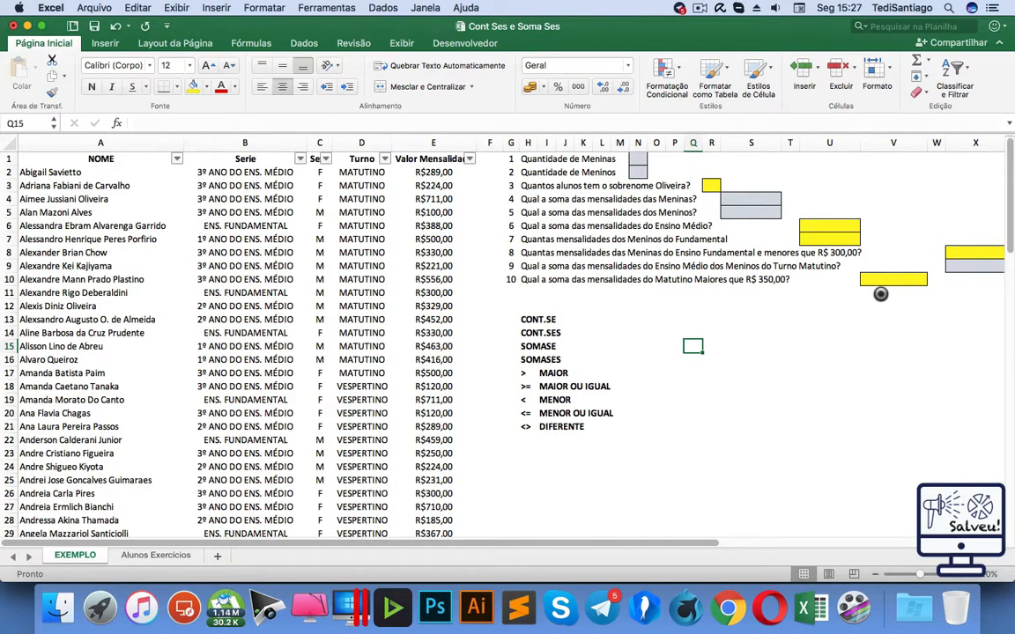
left_click(711, 185)
left_click(818, 225)
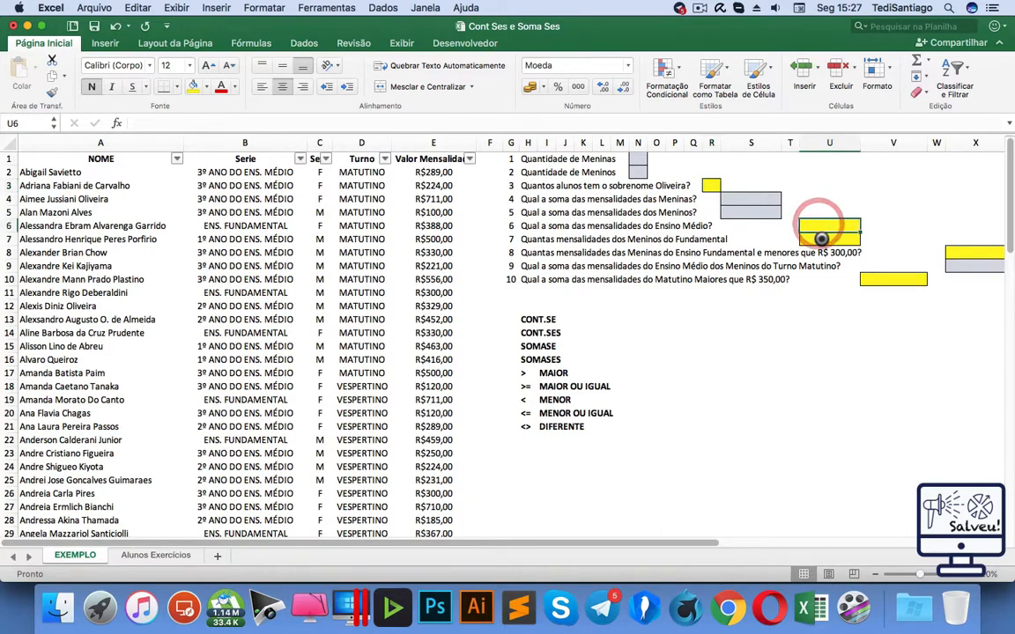
left_click(822, 237)
left_click(954, 256)
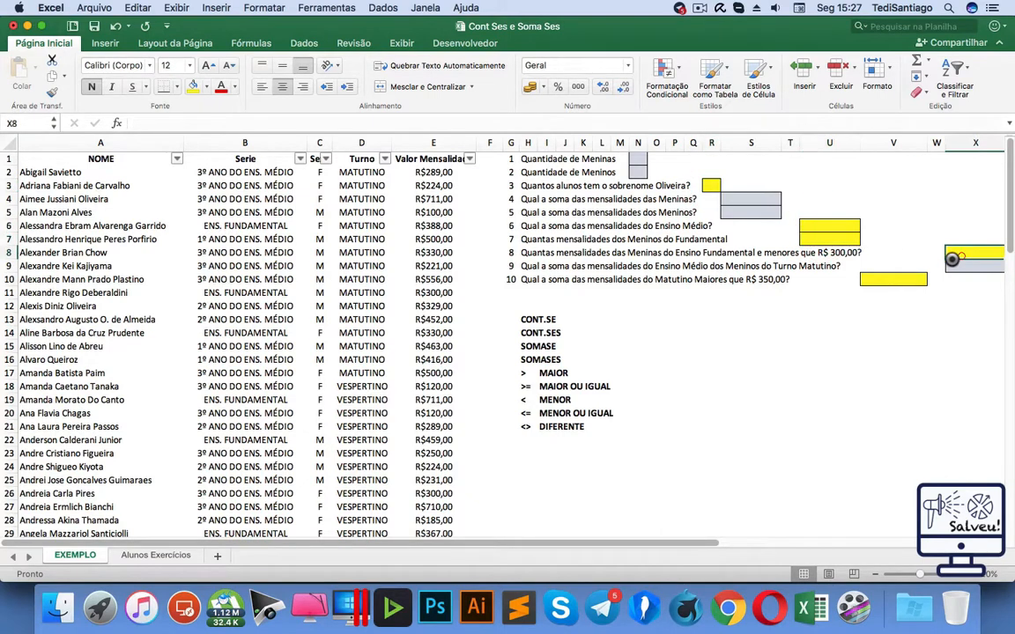
Try a formula in S16 referencing E2:E18, cycling the range through its absolute and relative reference forms.
left_click(745, 357)
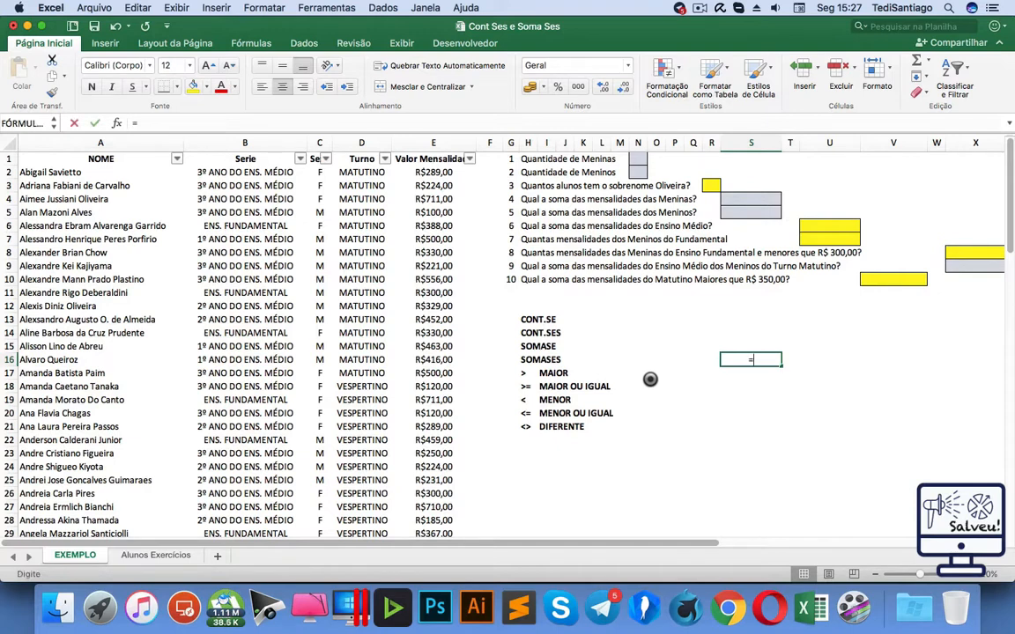
type("=")
left_click_drag(432, 172, 436, 306)
left_click_drag(438, 373, 438, 393)
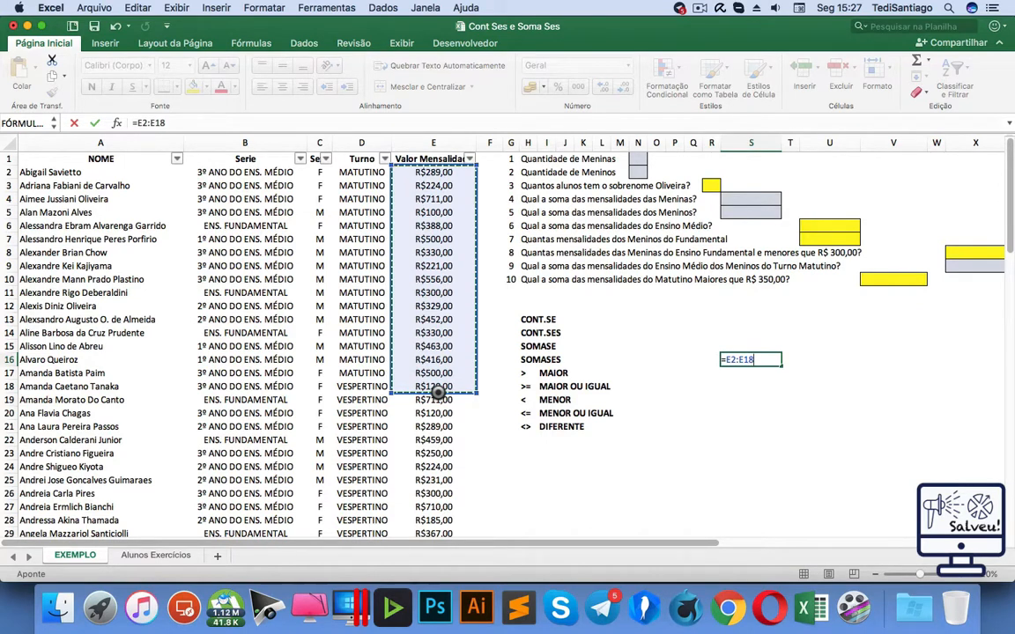
key("super+t")
key("super+t")
key("super+t")
key("super+t")
key("super+t")
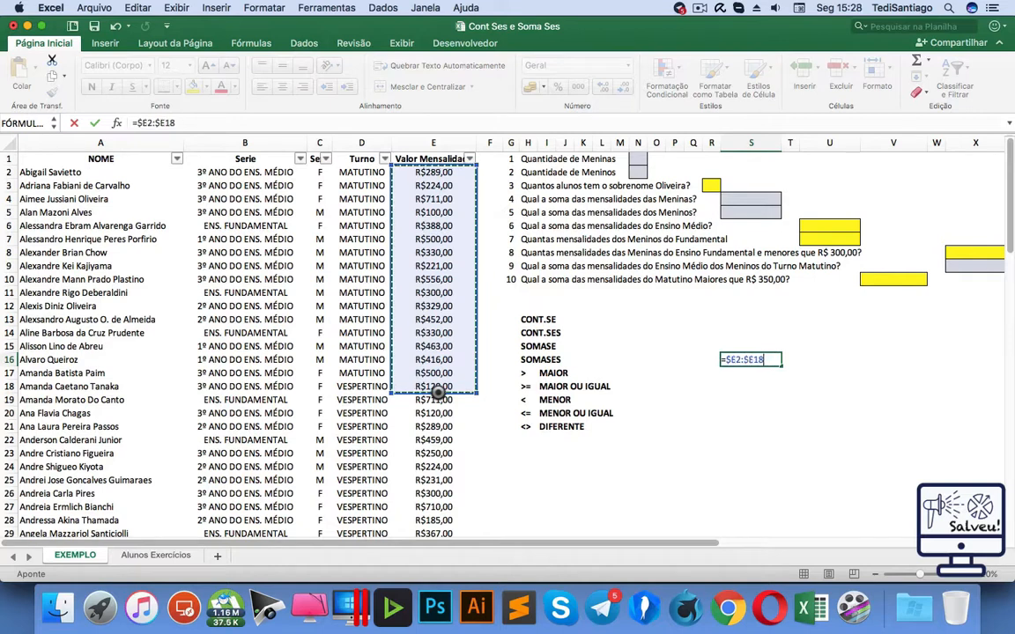
key("super+t")
key("Escape")
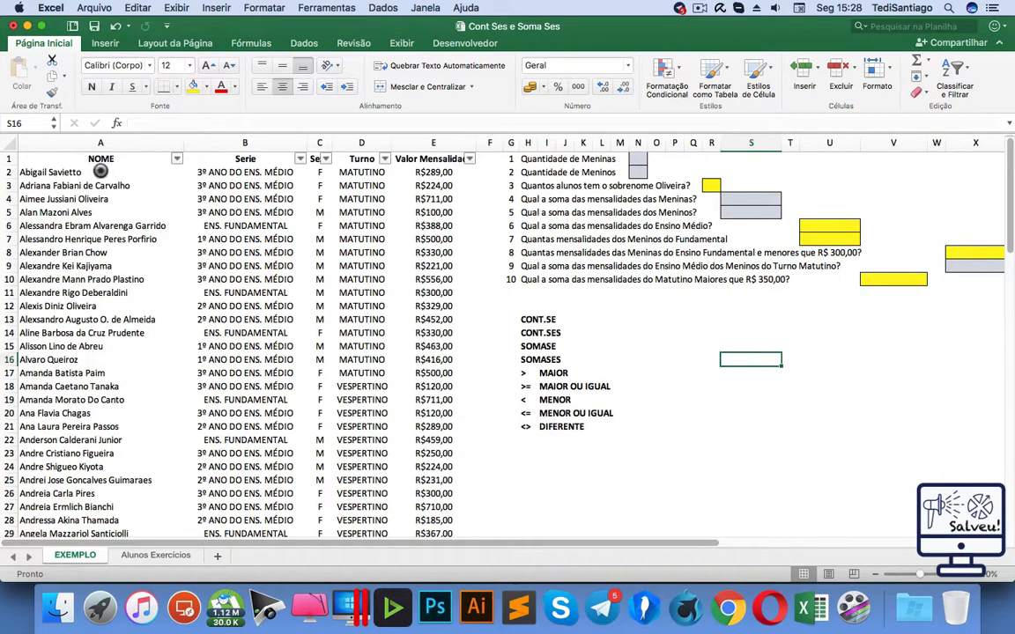
Auto-fit the width of the Sexo column so its whole header fits.
left_click(138, 158)
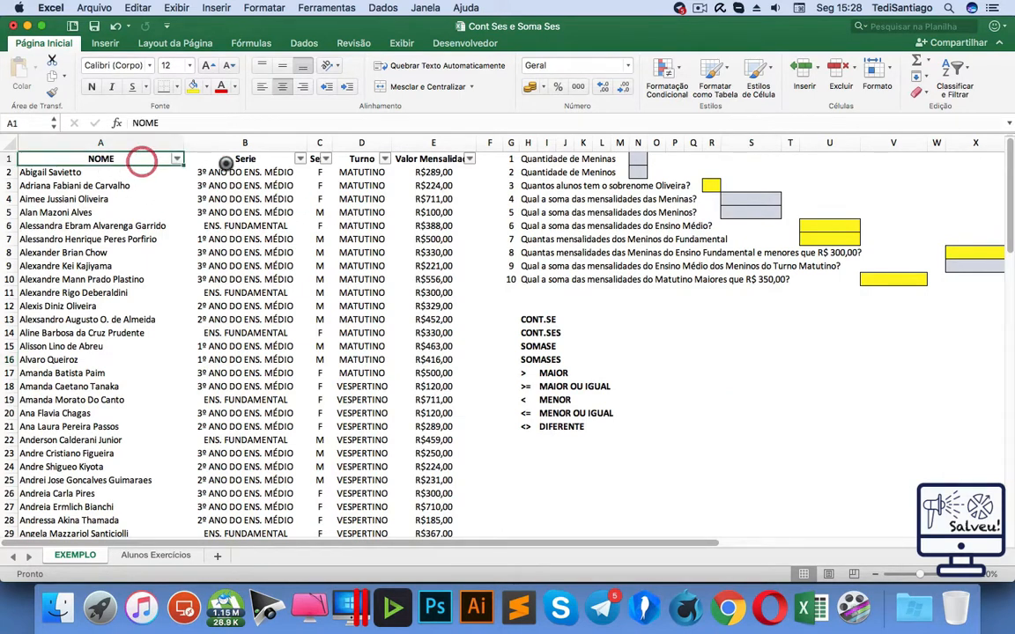
left_click(234, 160)
left_click(361, 159)
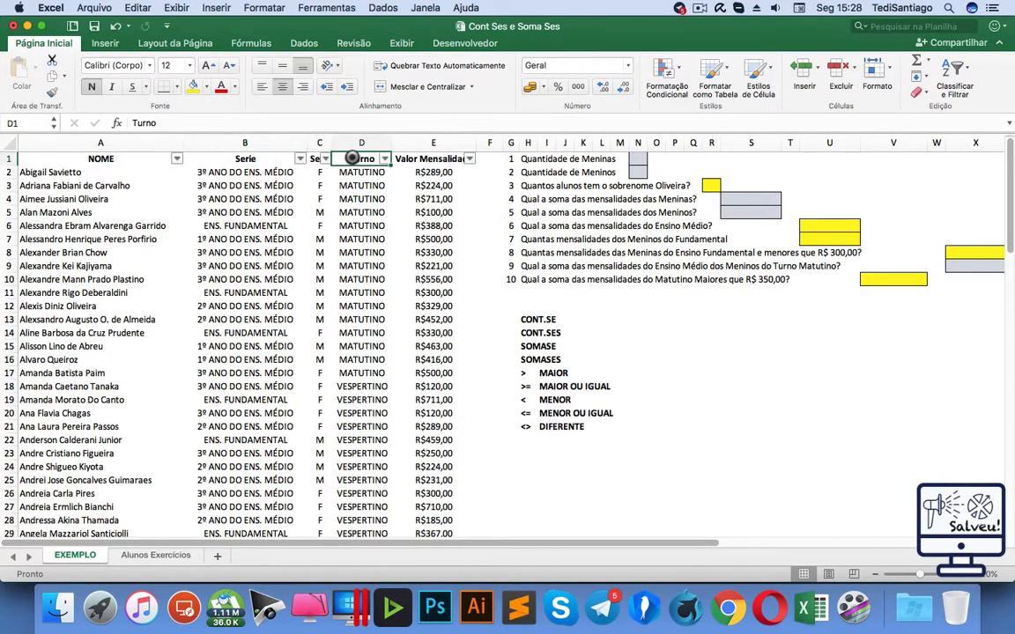
left_click(419, 158)
double_click(327, 142)
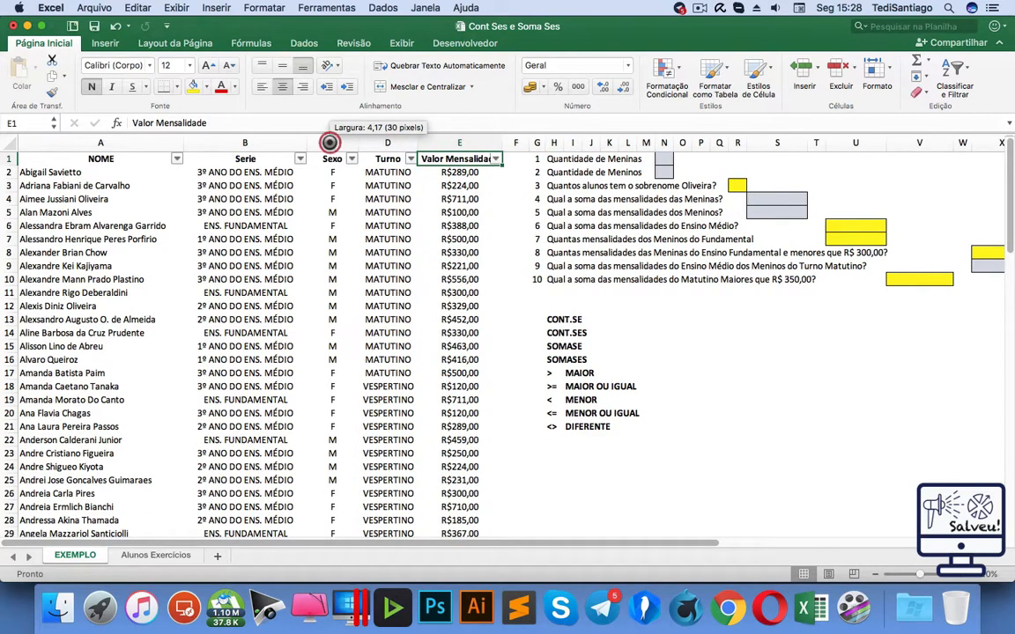
left_click(427, 238)
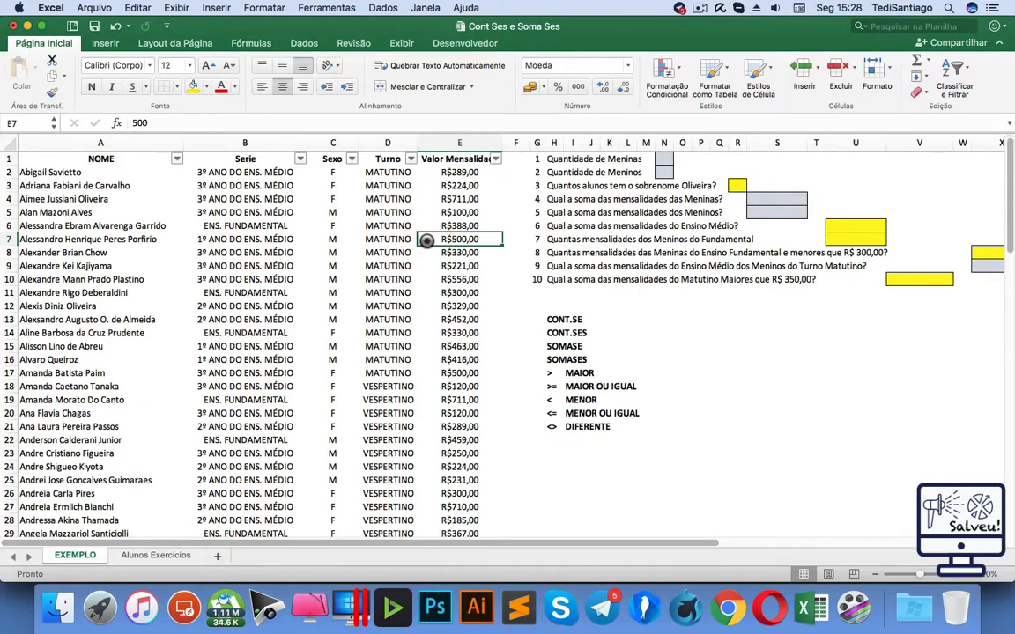
Select the student names in A2:A79 and apply NOME as the range name.
left_click(148, 292)
left_click(101, 171)
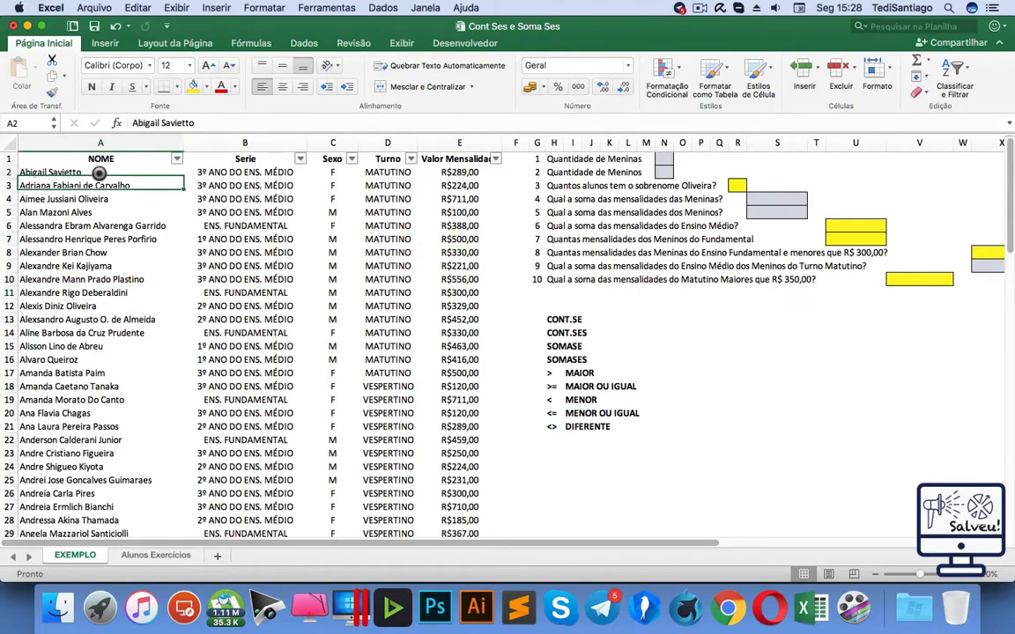
left_click_drag(112, 172, 86, 455)
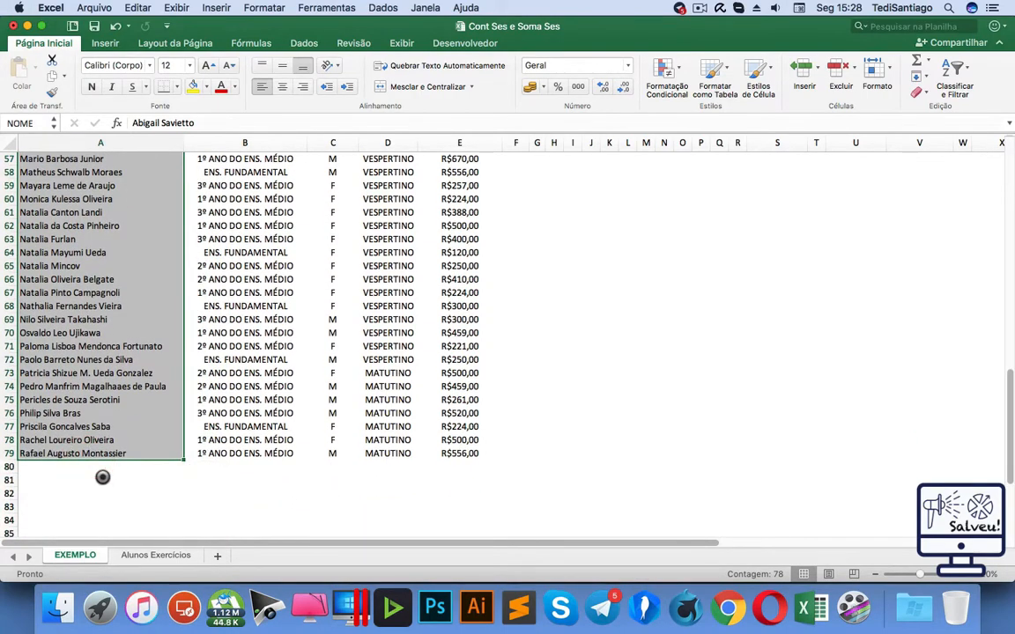
scroll(103, 476, "up", 15)
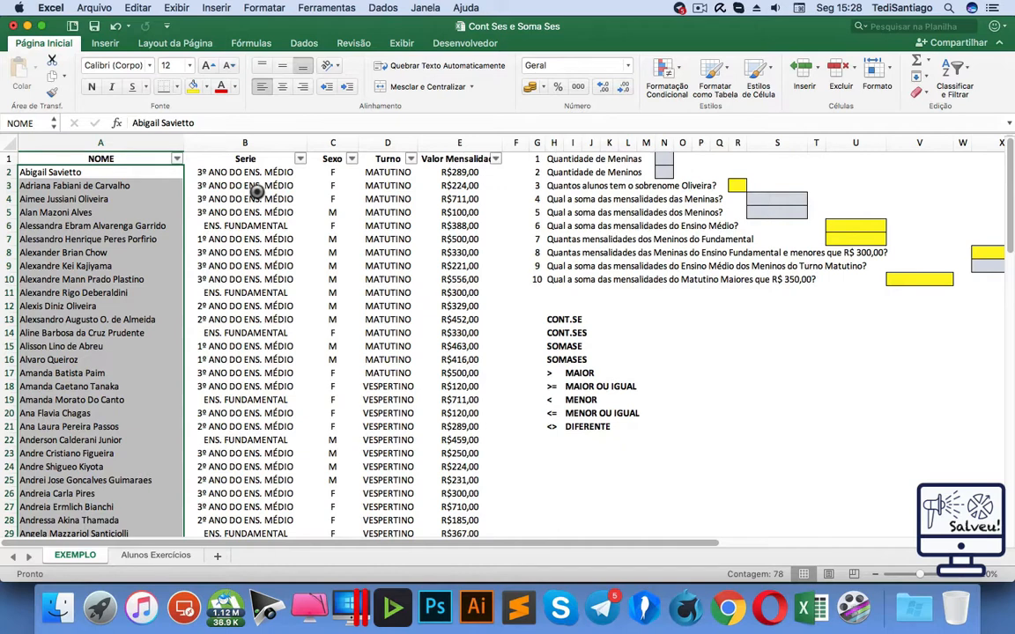
left_click(40, 121)
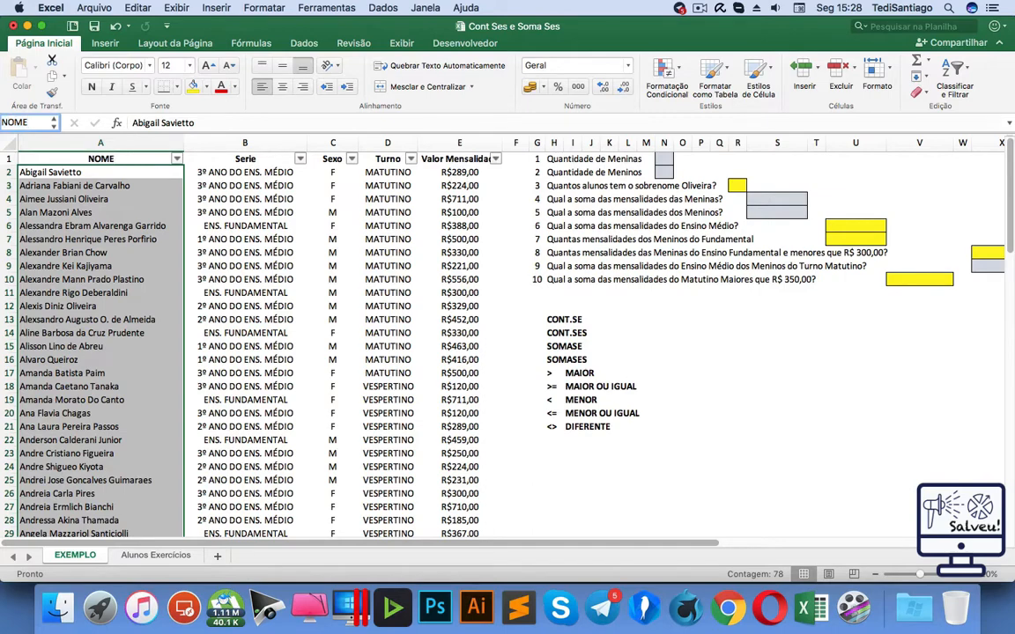
key("Return")
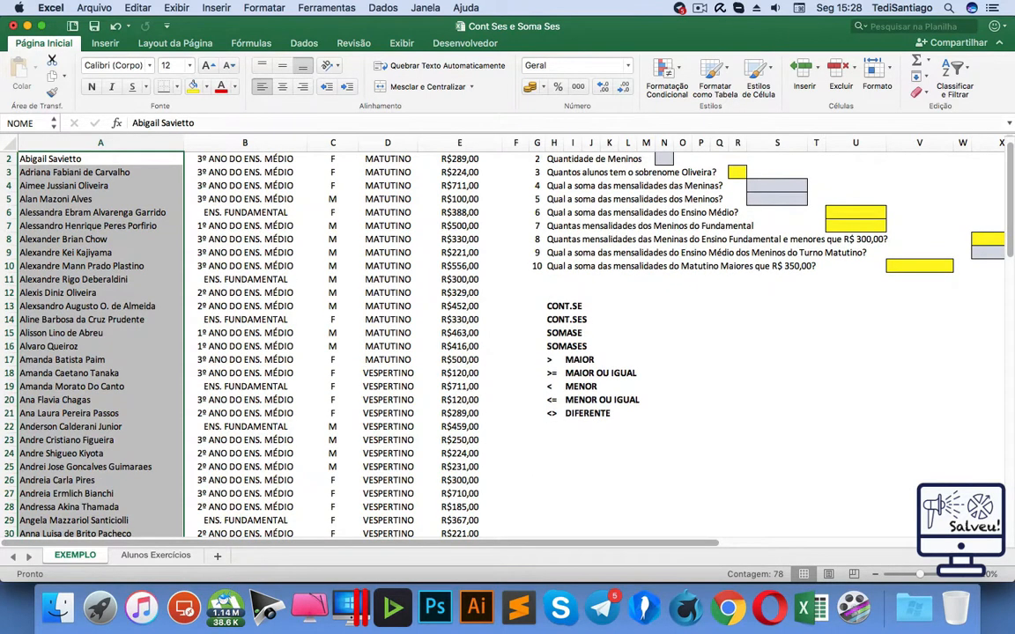
scroll(282, 229, "up", 1)
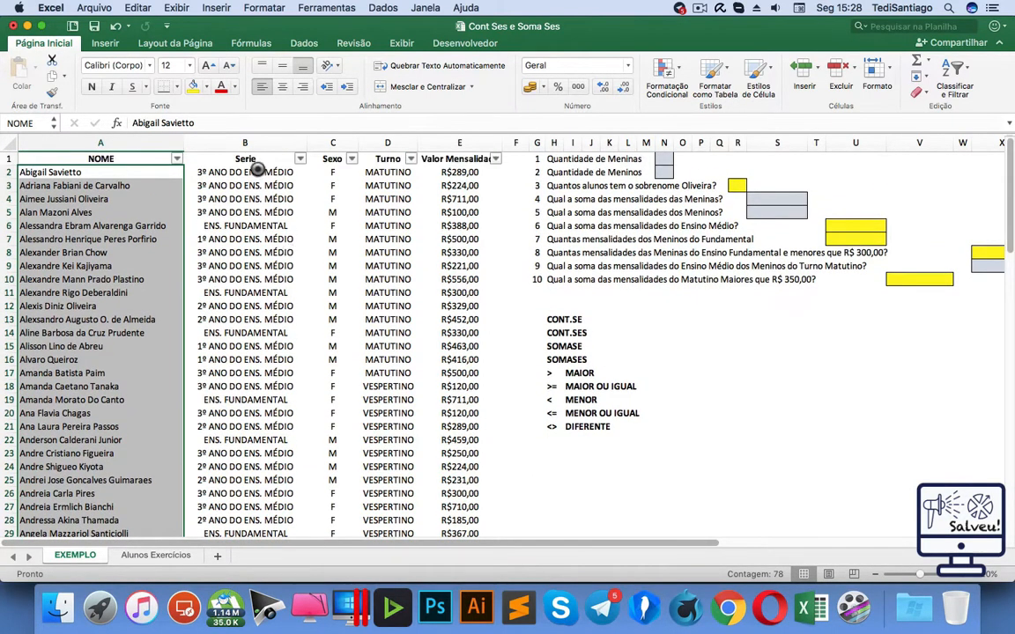
Examine the data in the Serie, Sexo, Turno and Valor Mensalidade columns.
left_click_drag(265, 162, 282, 480)
left_click(340, 320)
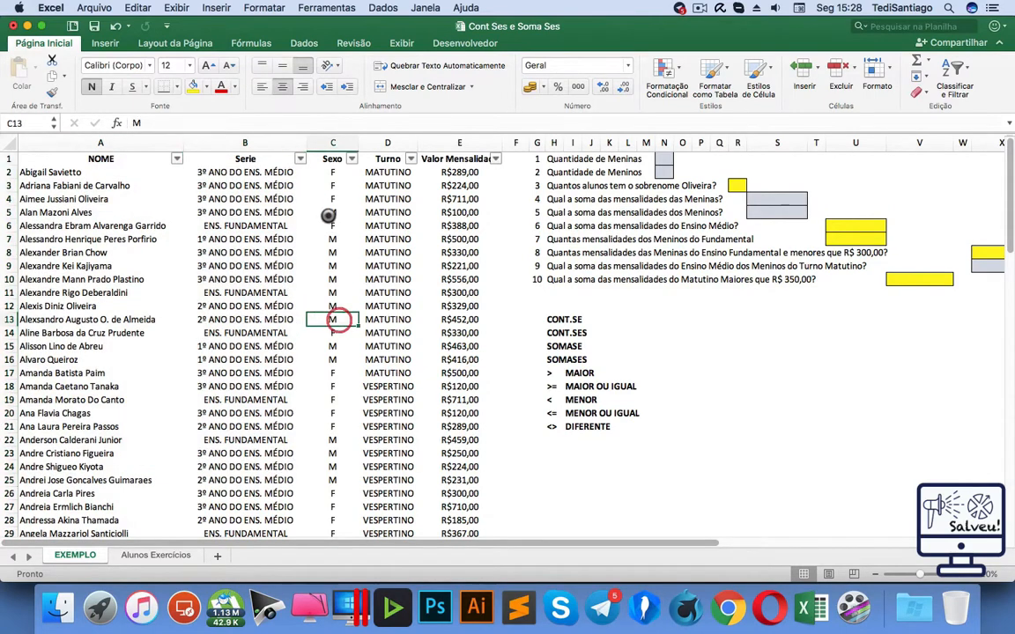
left_click(327, 175)
left_click_drag(327, 175, 308, 556)
left_click(399, 221)
scroll(395, 222, "up", 5)
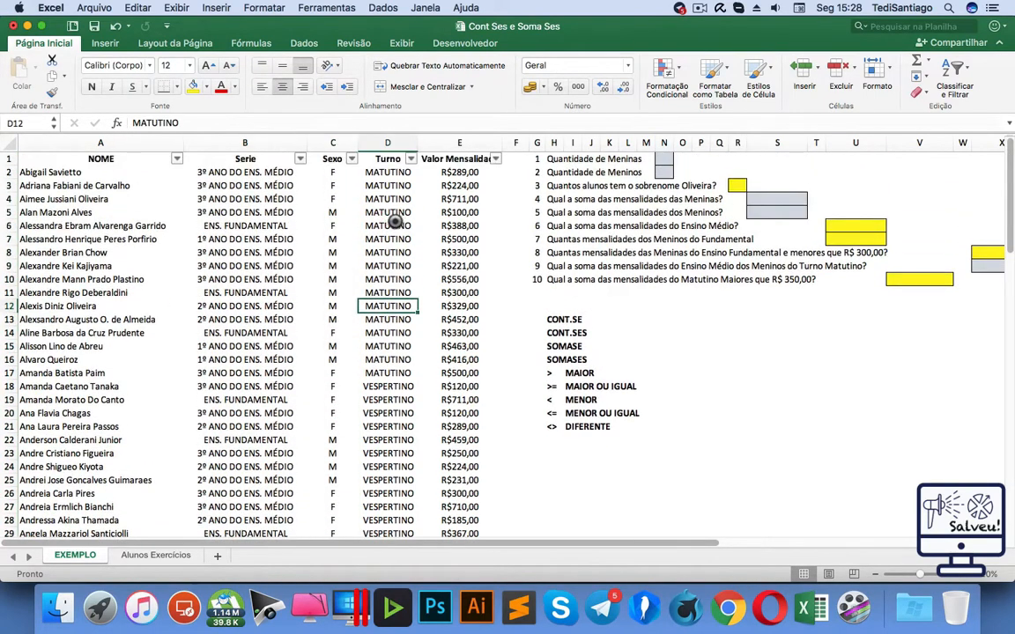
left_click_drag(392, 174, 381, 441)
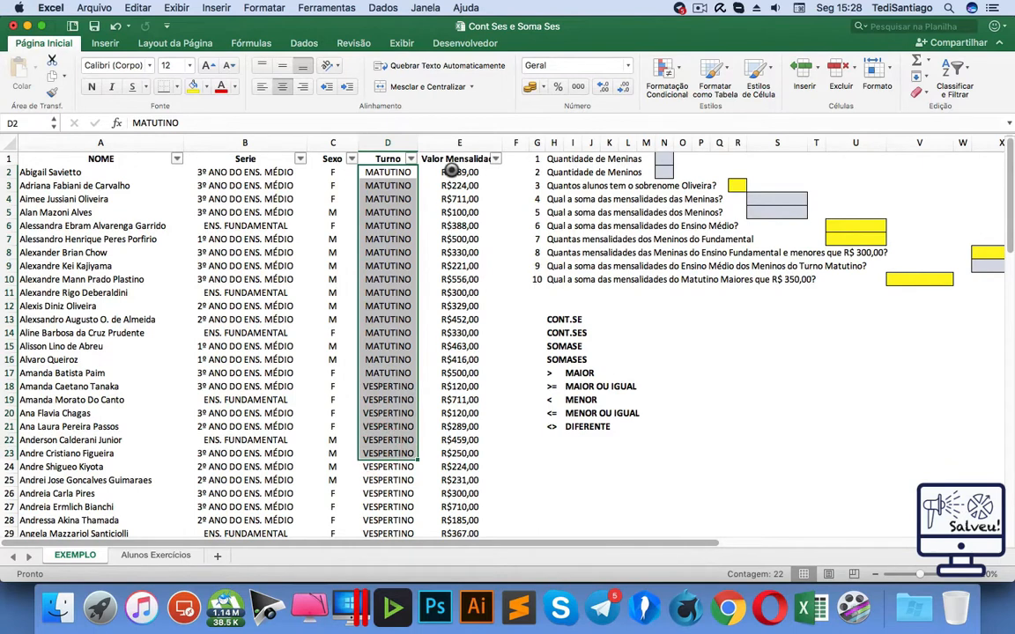
left_click_drag(445, 172, 427, 441)
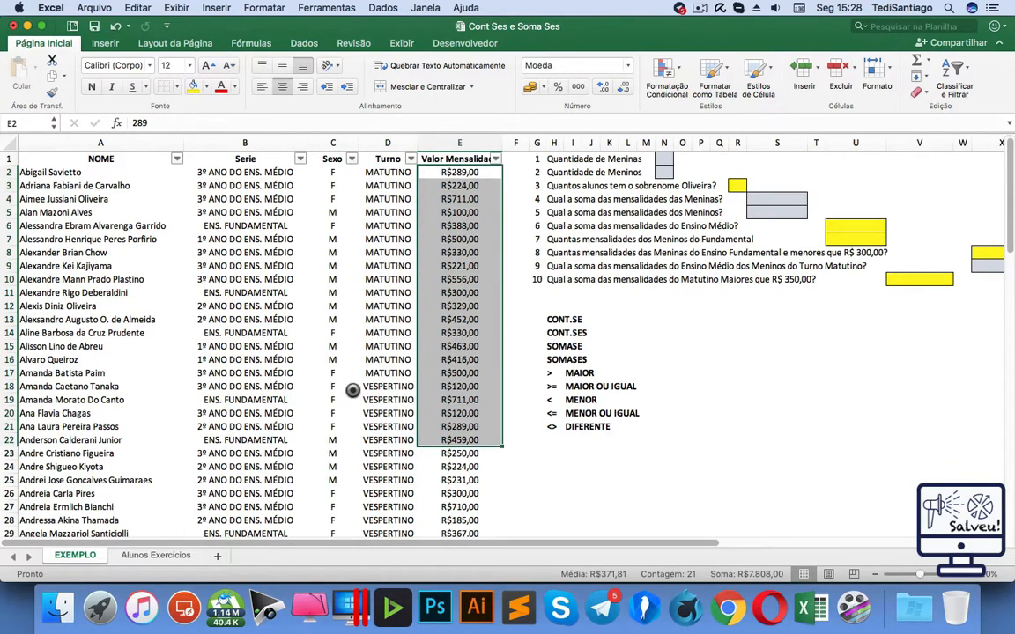
Select the data of the Serie column through the range name SERIE.
left_click(275, 358)
left_click_drag(254, 174, 245, 451)
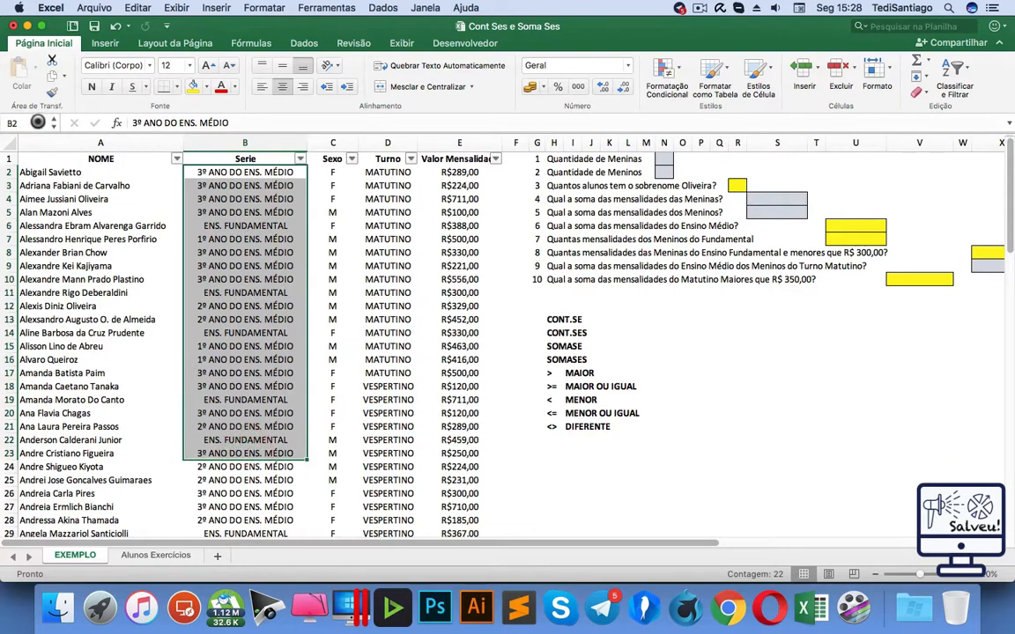
left_click(34, 123)
type("SERIE")
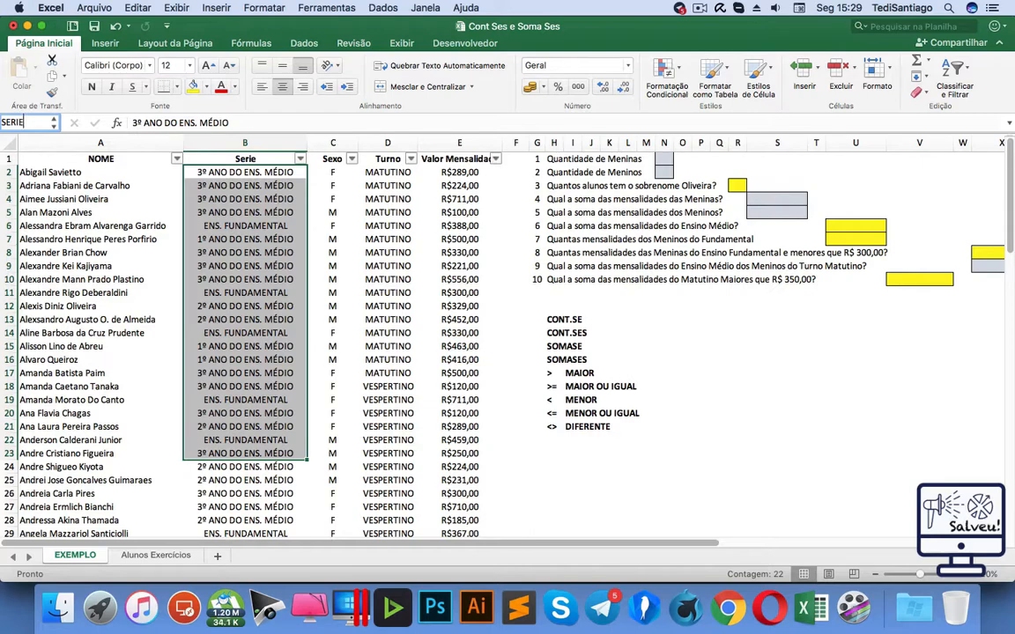
key("Return")
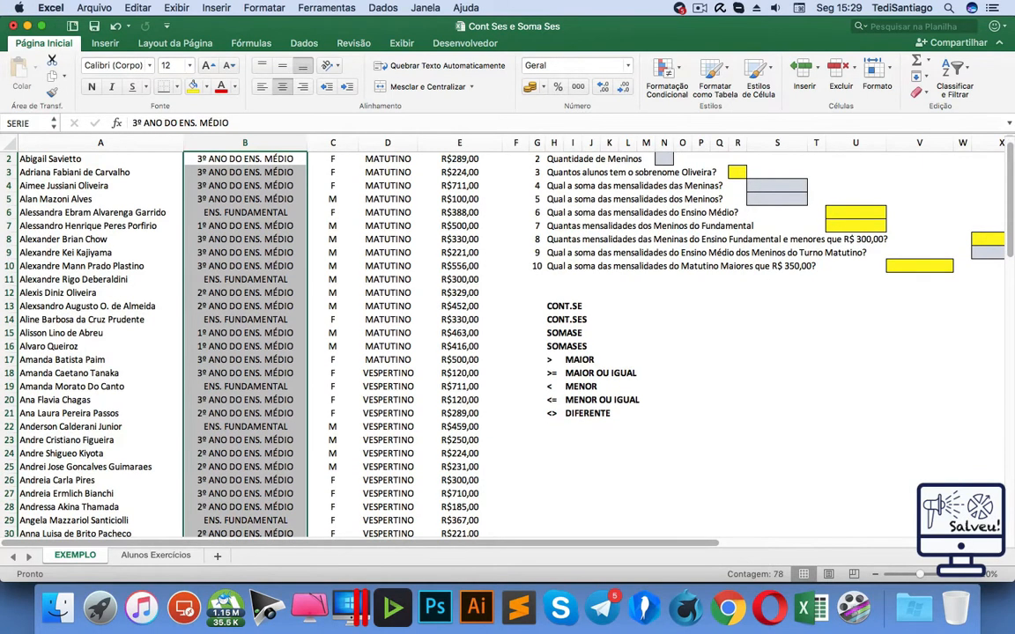
scroll(498, 455, "up", 1)
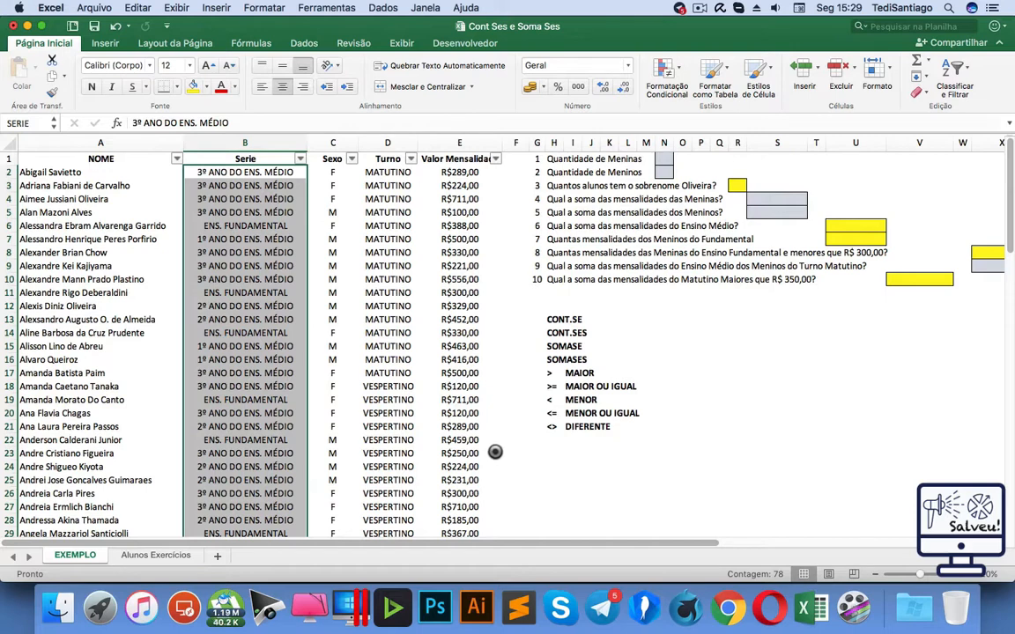
Fill cells R14:R22 with yellow and name that range EXEMPLO.
left_click_drag(737, 333, 733, 440)
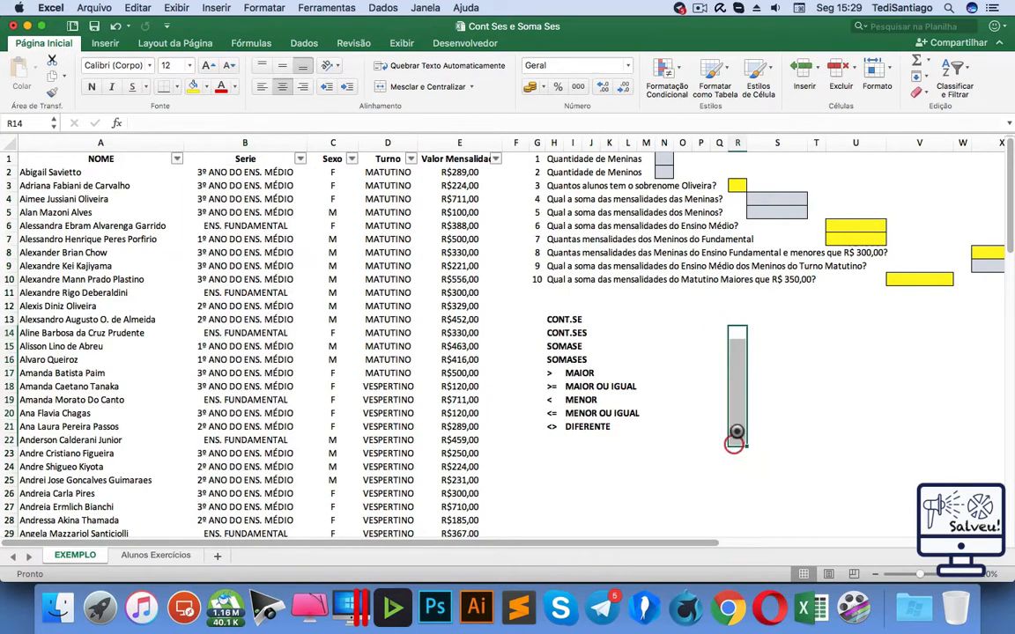
left_click(190, 85)
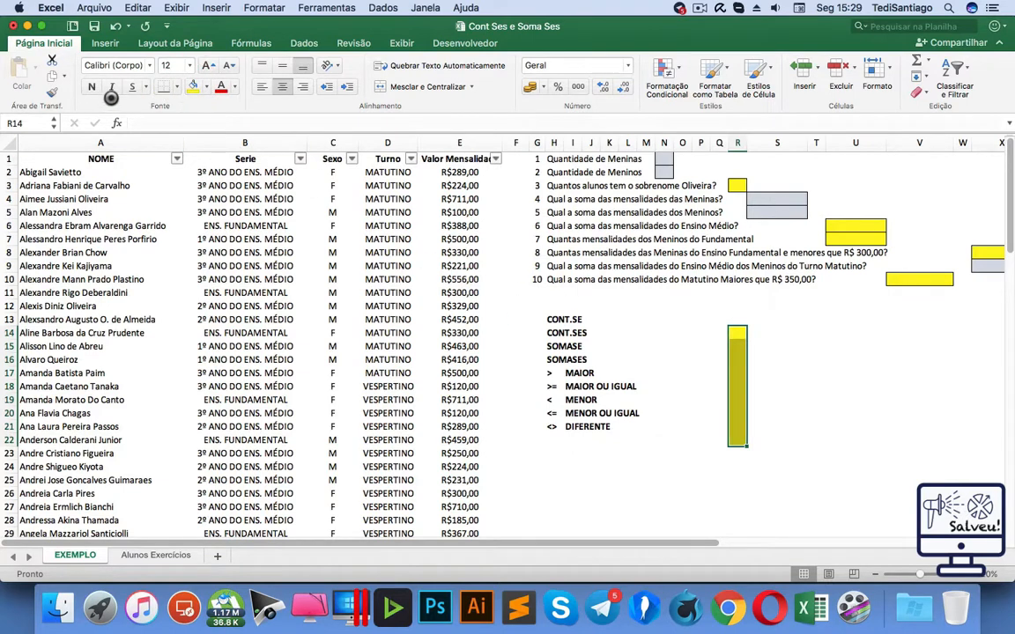
left_click(37, 121)
type("EXE")
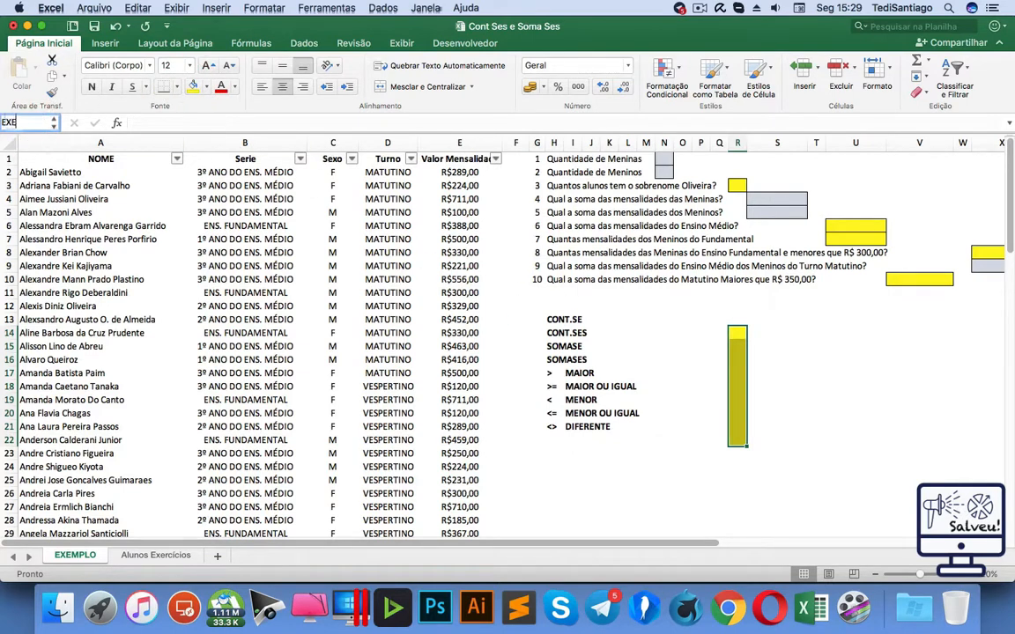
type("MPLO")
key("Return")
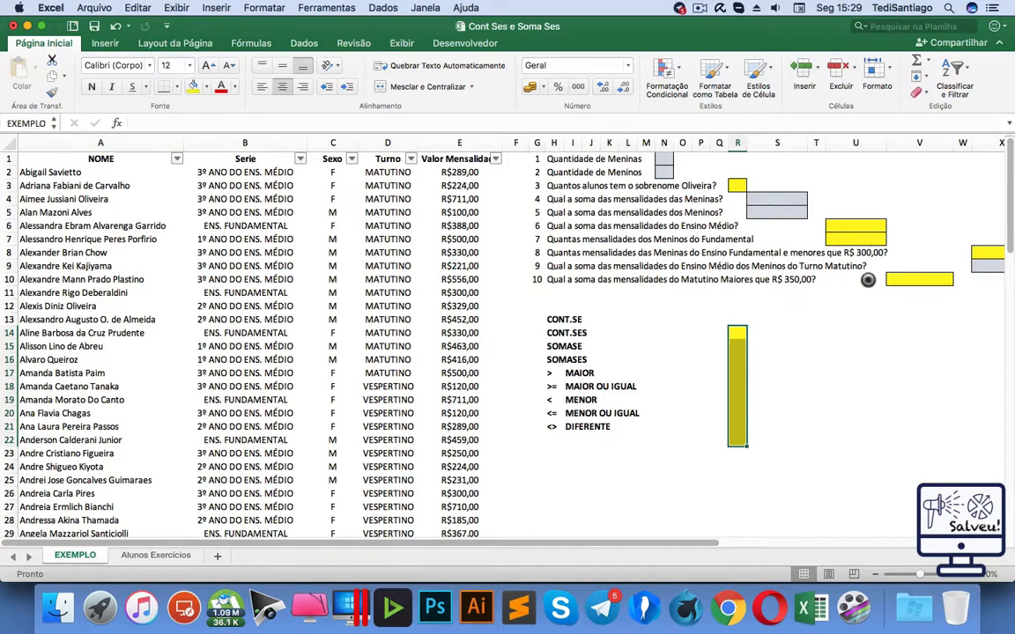
left_click(879, 350)
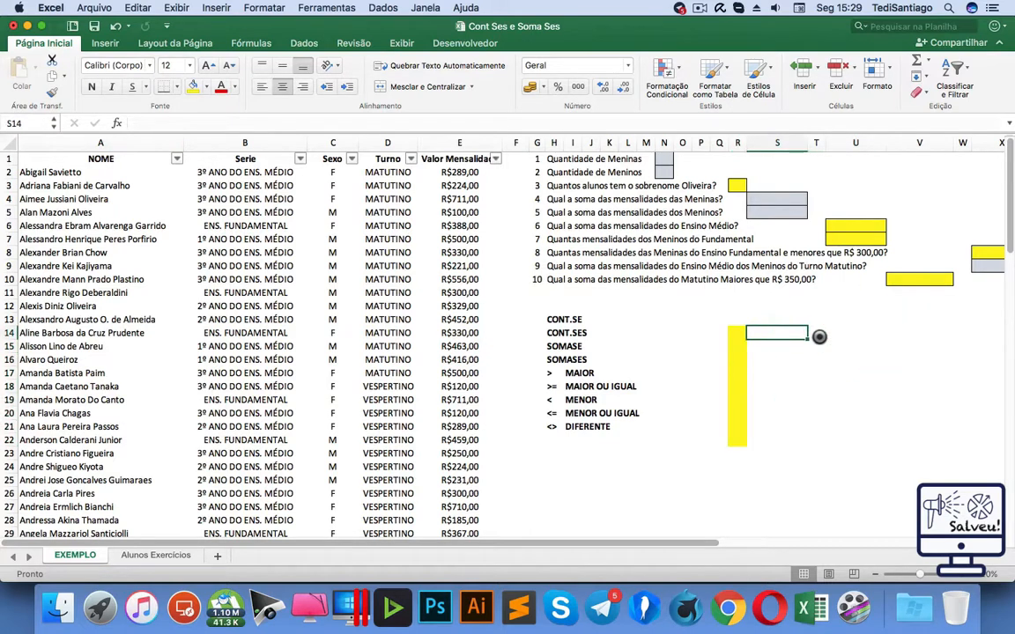
Start the formula =EXEMPLO in cell T14 to highlight the named range, and discard the entry.
left_click(821, 331)
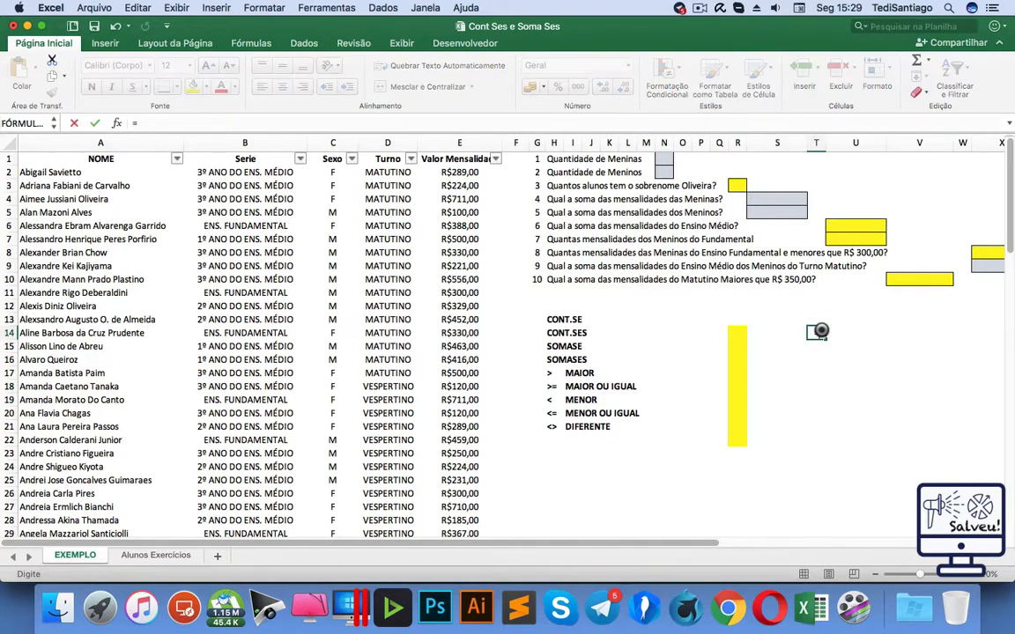
type("=EX")
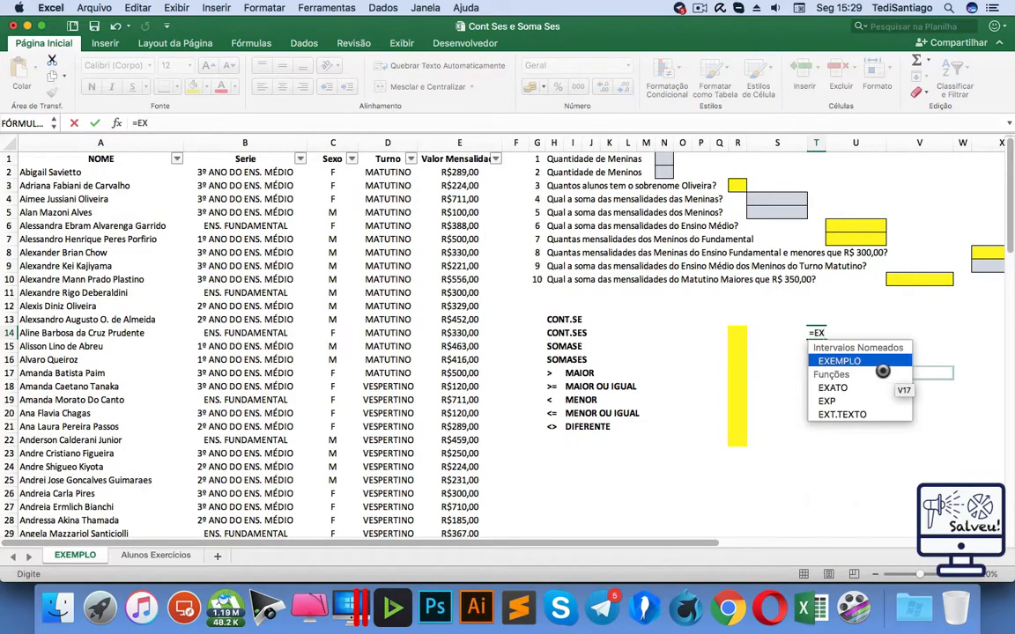
double_click(881, 362)
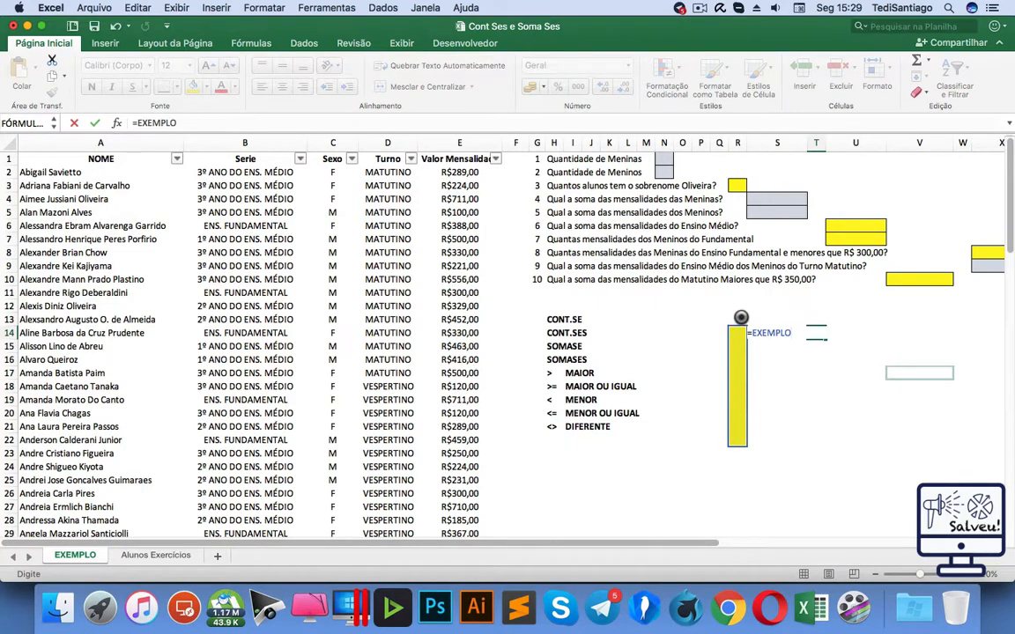
key("Escape")
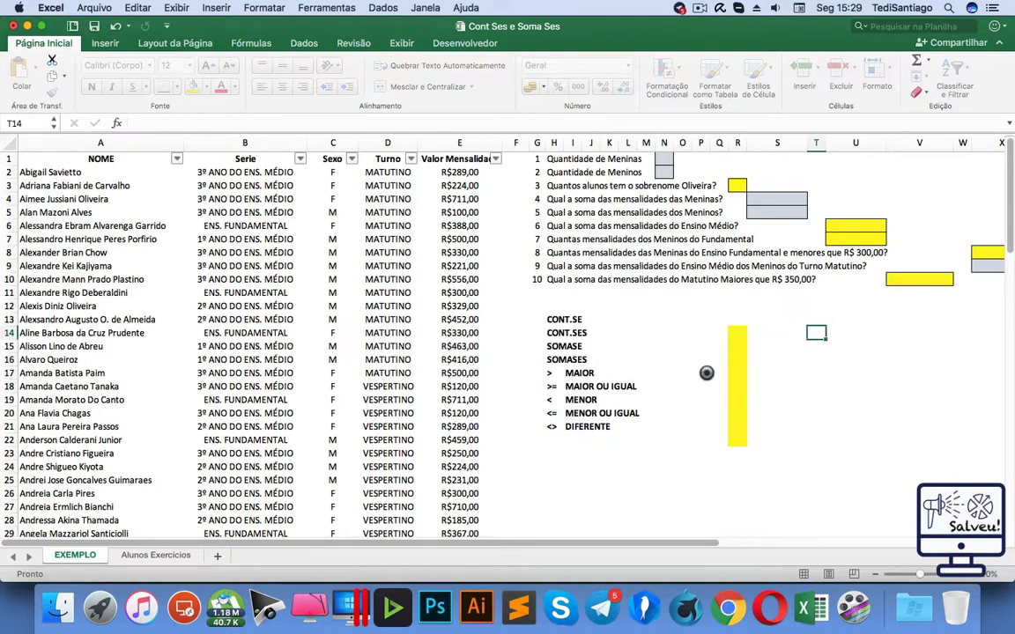
Undo the EXEMPLO range name and the yellow fill of cells R14:R22.
left_click(113, 25)
left_click(113, 26)
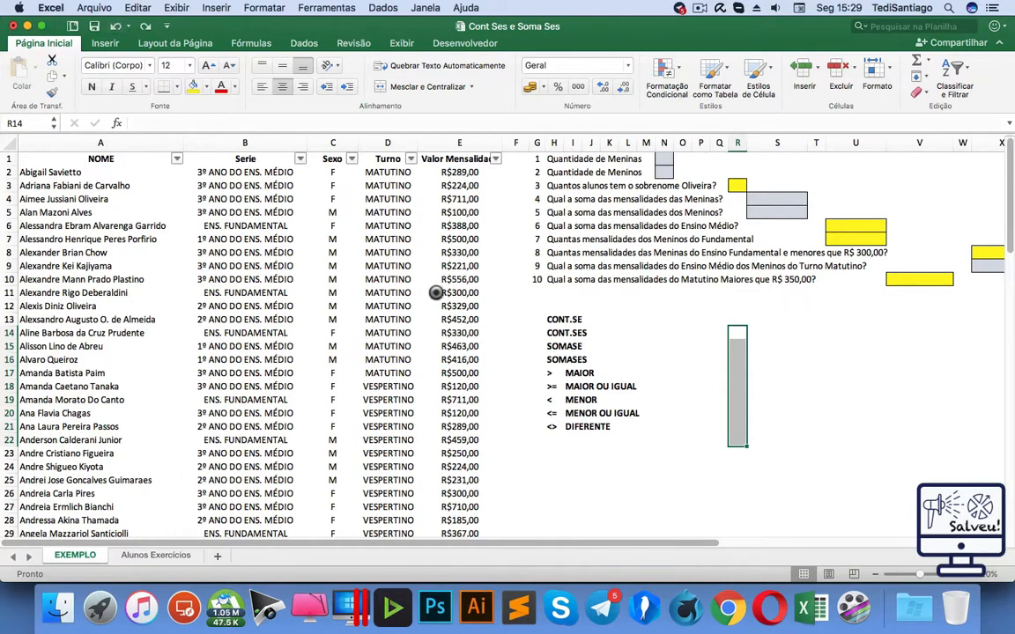
left_click(779, 401)
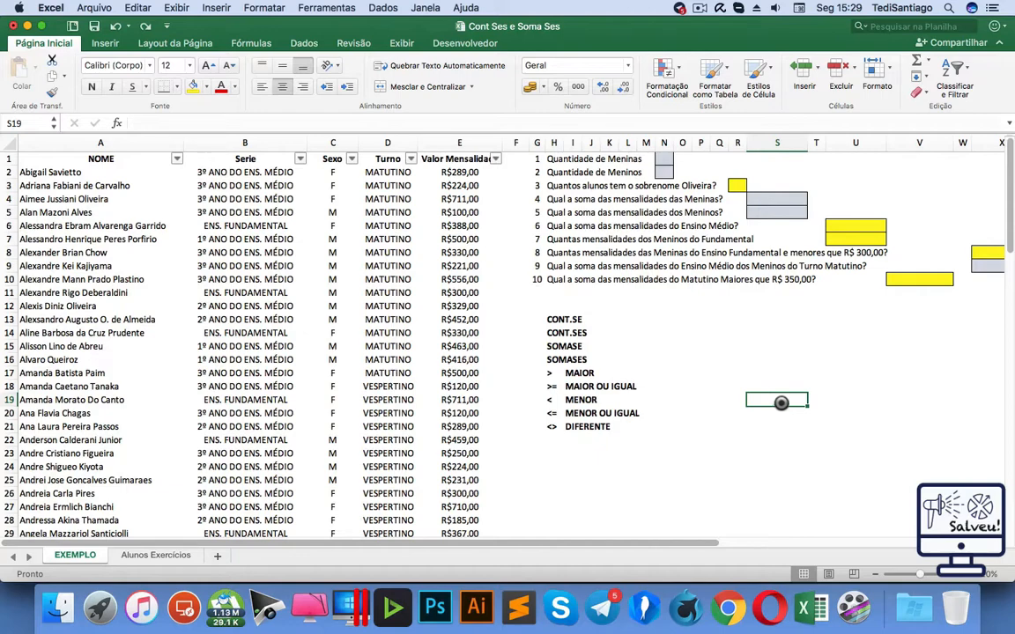
Select the student names in A2:A79 and check the range name assigned to them.
left_click(101, 173)
key("ctrl+shift+Down")
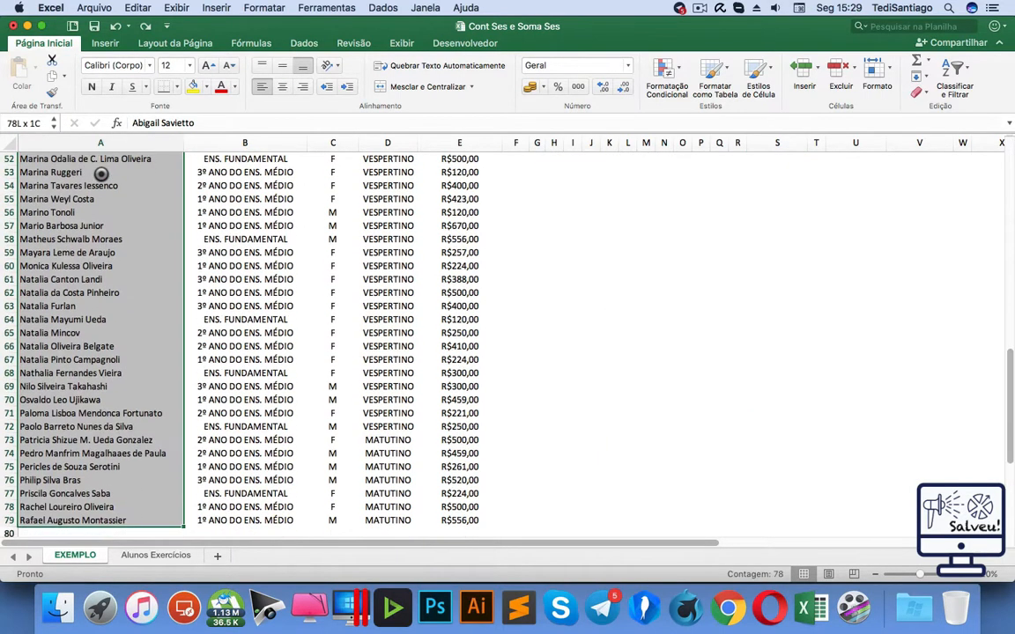
scroll(66, 264, "up", 2)
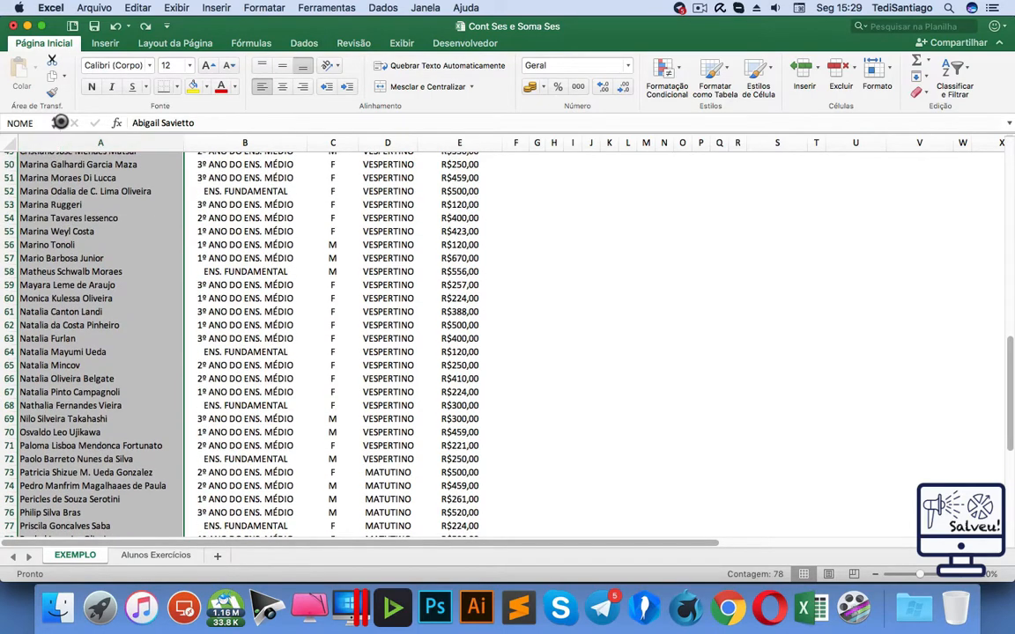
left_click_drag(59, 122, 94, 122)
left_click(55, 123)
scroll(84, 249, "up", 10)
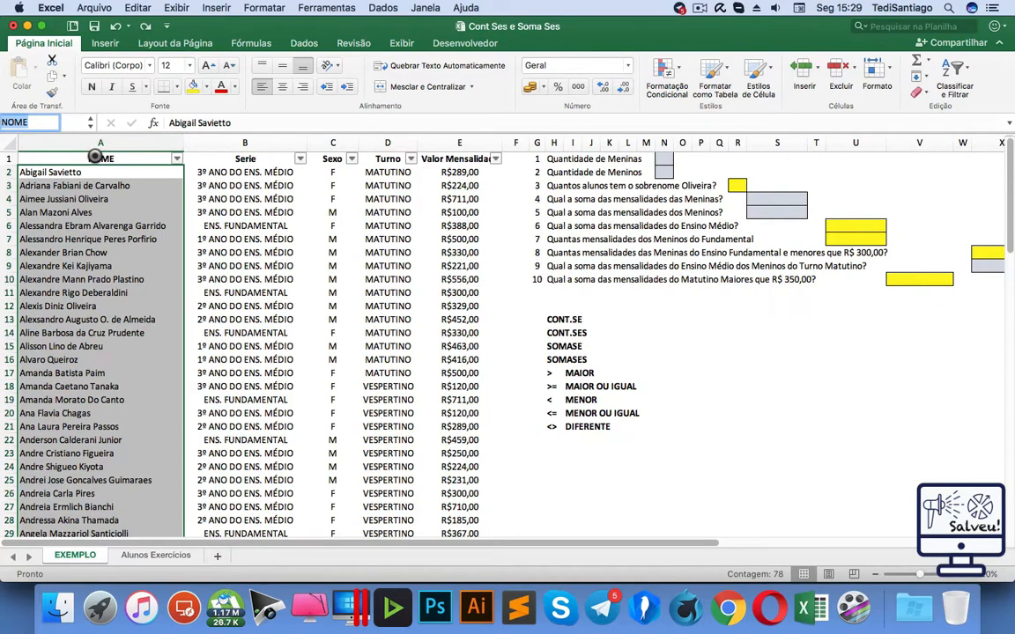
Select the Serie data in B2:B79 and check the range name assigned to it.
left_click(249, 159)
left_click(252, 172)
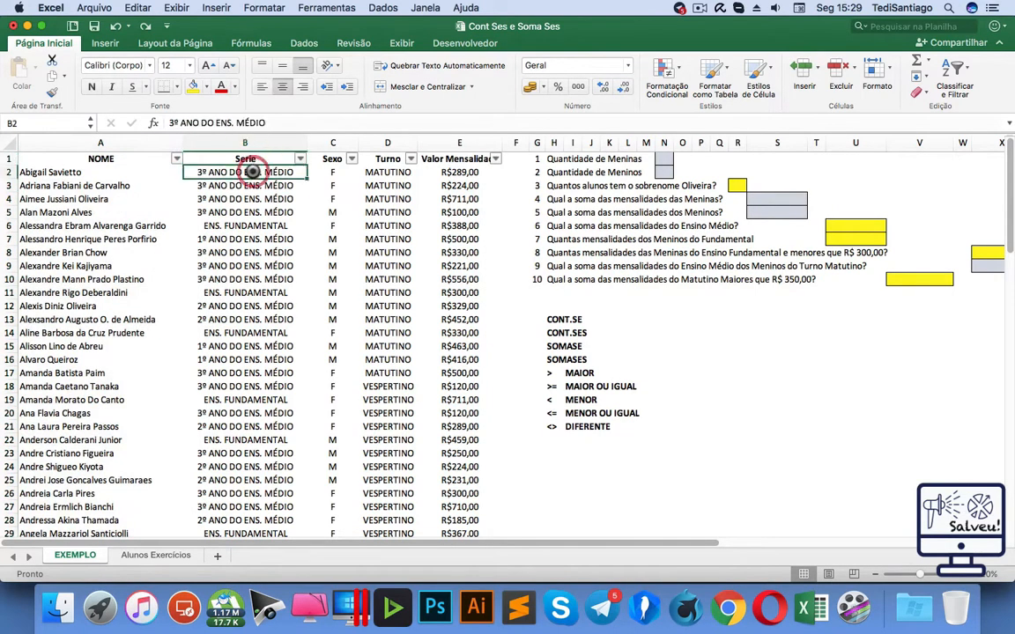
key("ctrl+shift+Down")
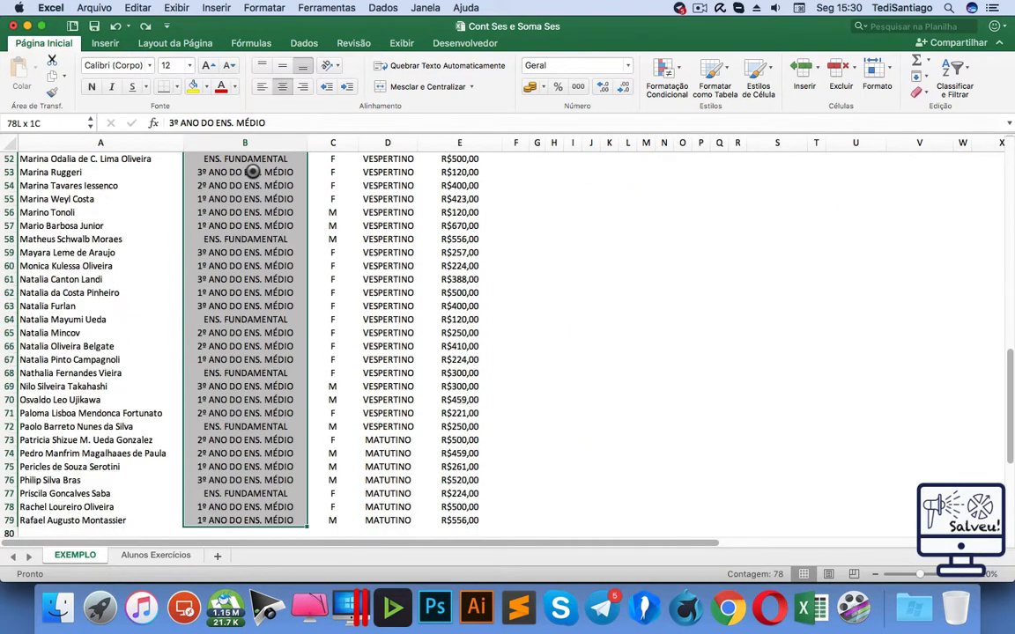
left_click(53, 123)
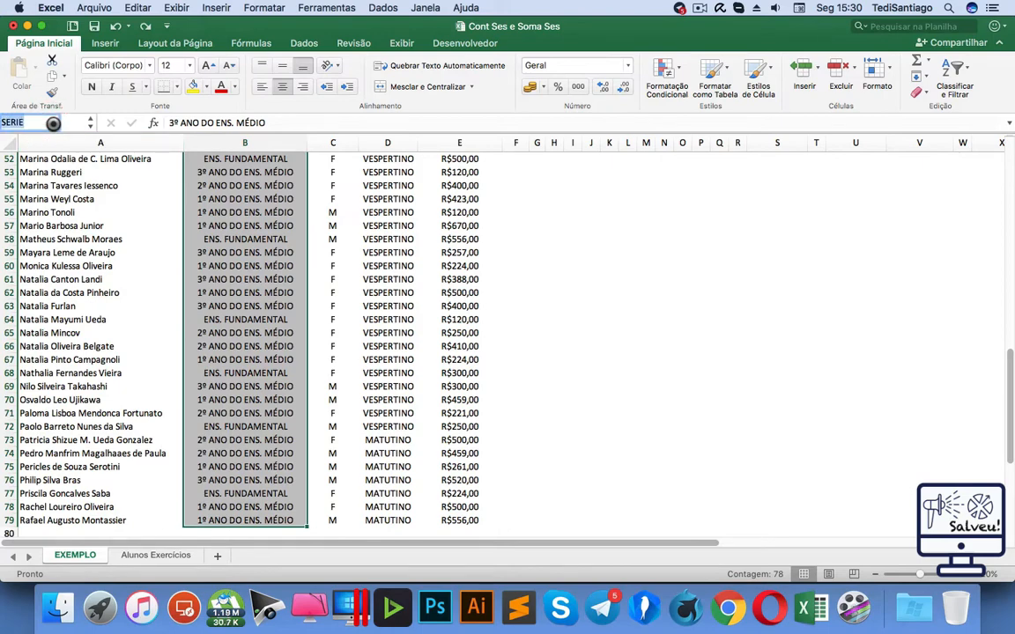
scroll(356, 235, "up", 15)
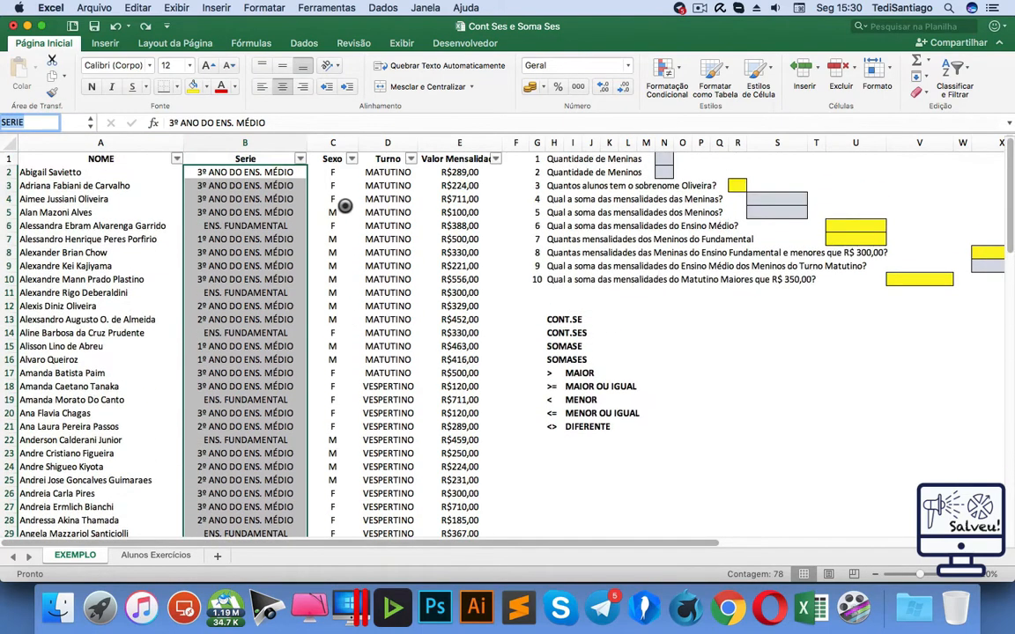
Review the Sexo and Turno headers and check the range name of the Valor Mensalidade data in E2:E79.
left_click(333, 155)
left_click(394, 159)
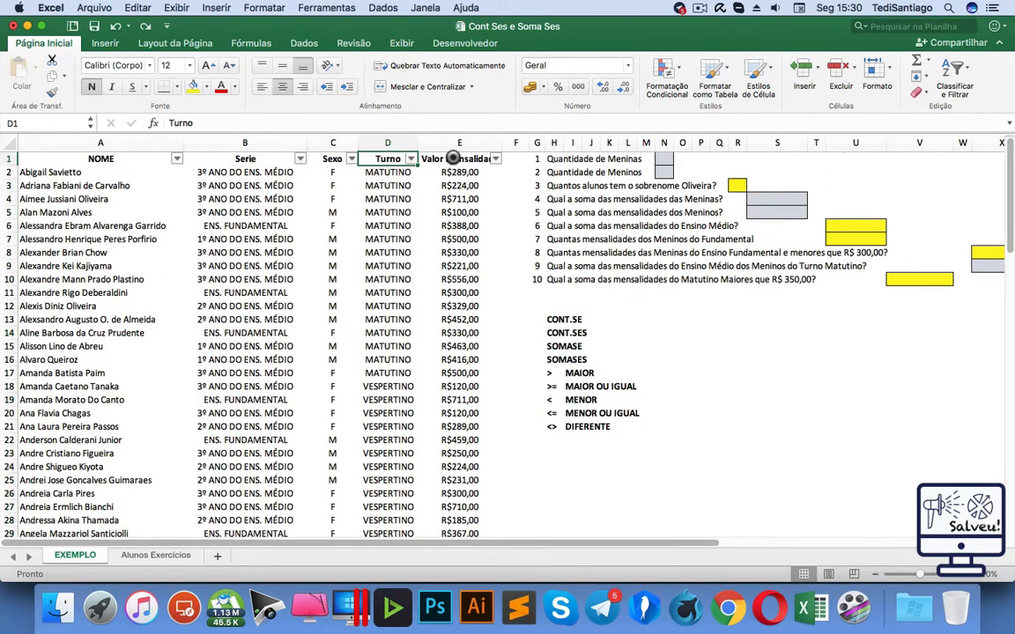
left_click(453, 159)
left_click(450, 171)
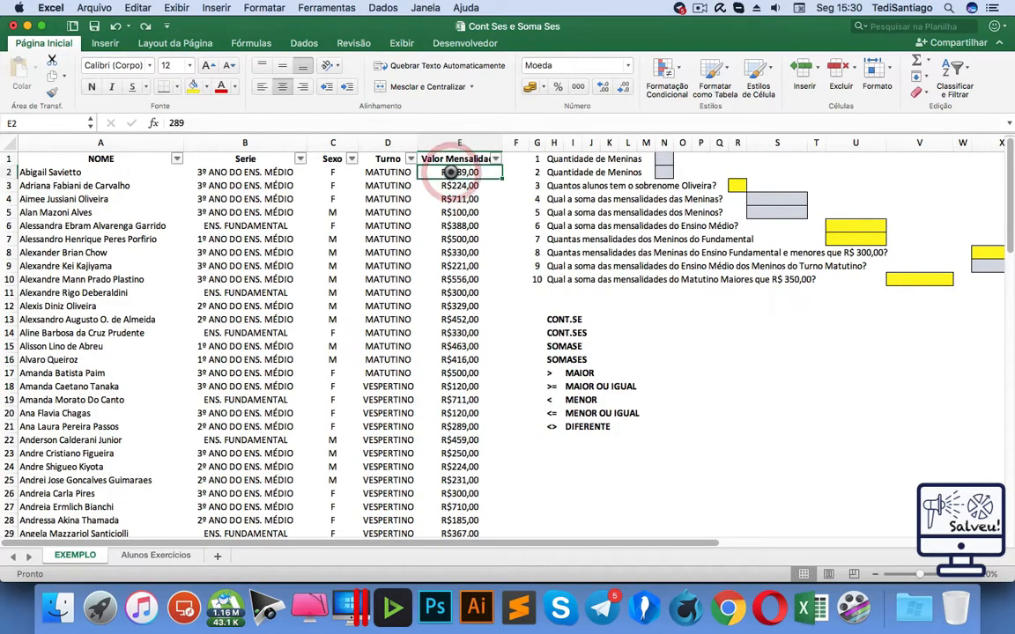
key("ctrl+shift+Down")
scroll(192, 199, "up", 15)
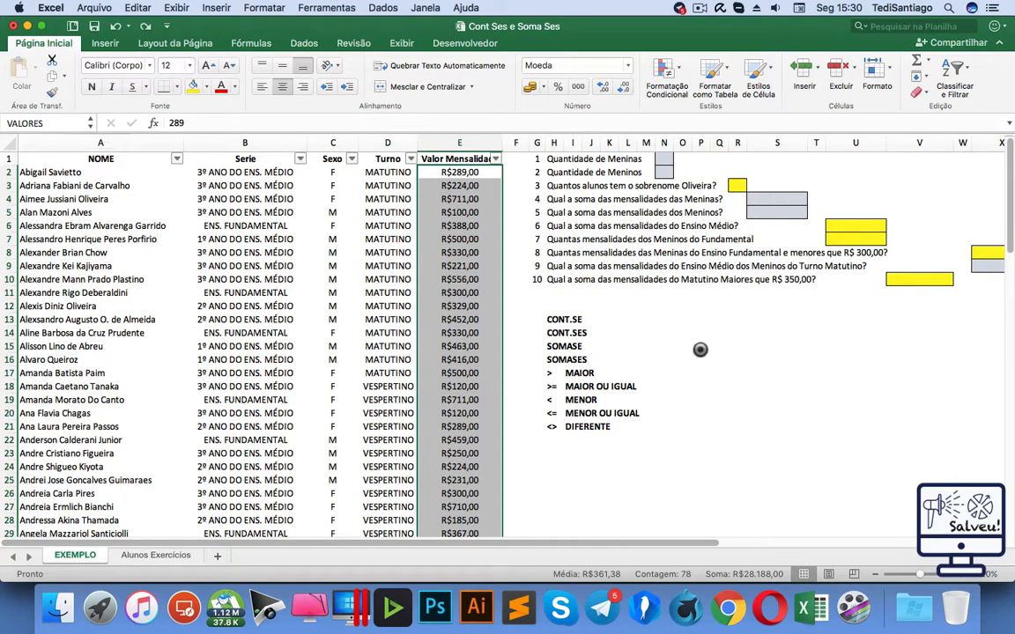
Try to name cells R14:R21 VR MENSA, with a space in the name.
left_click_drag(738, 333, 737, 426)
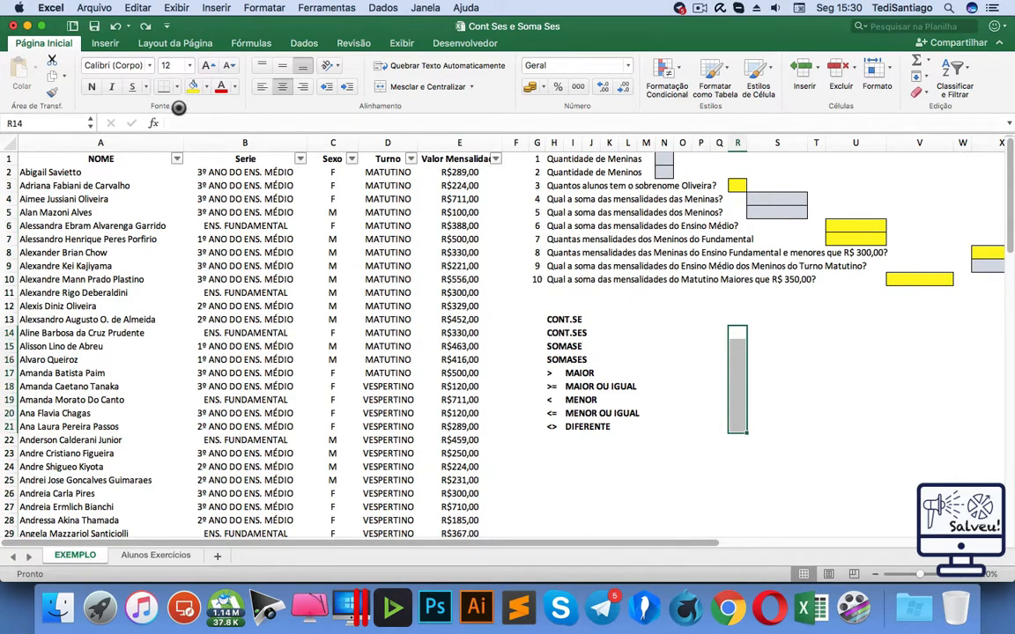
left_click(60, 122)
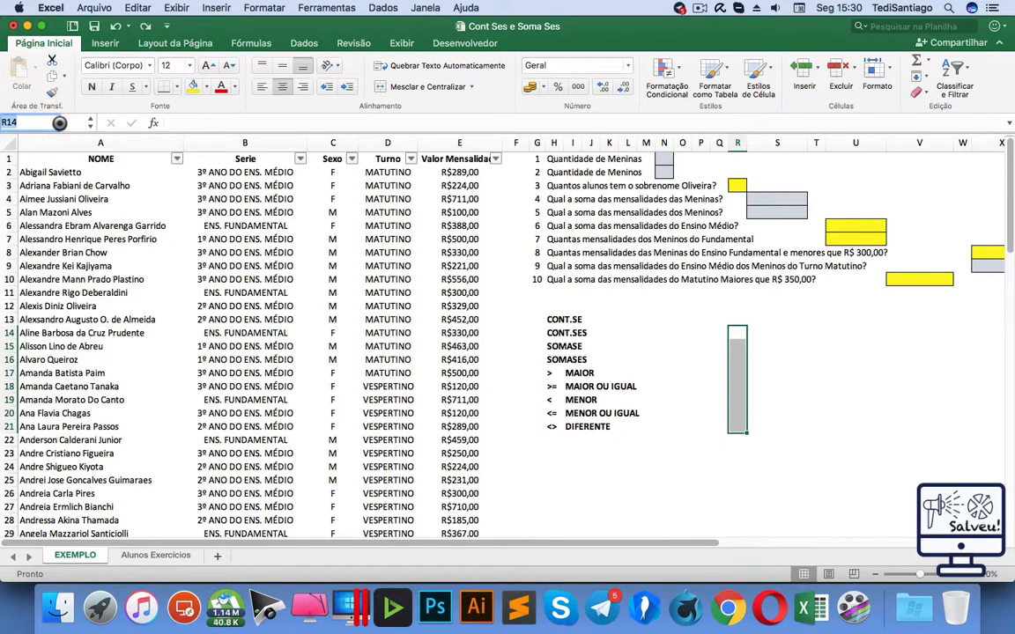
type("VR ME")
type("NSA")
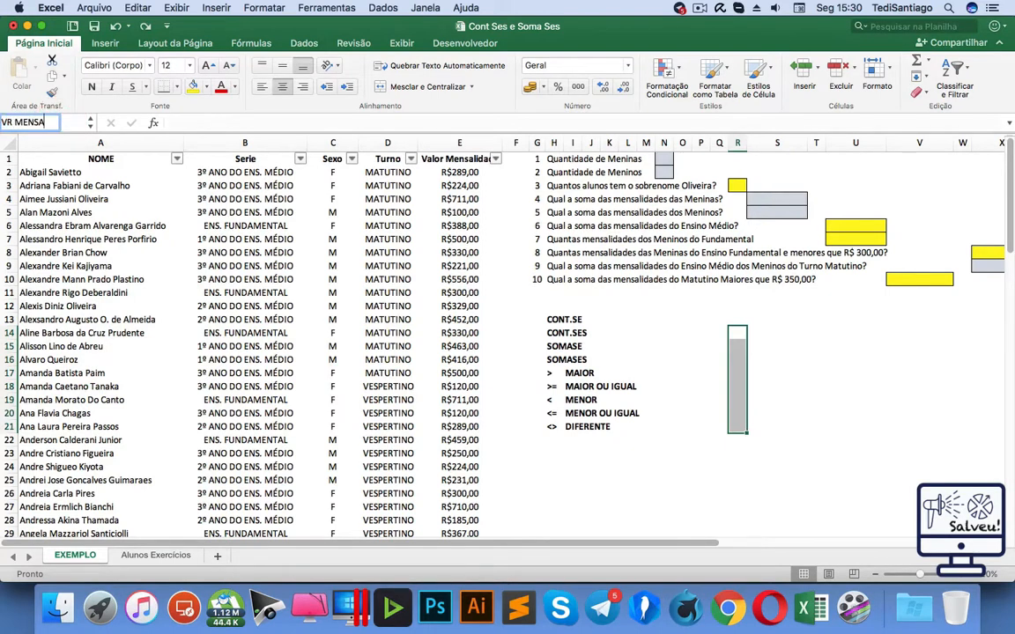
key("Return")
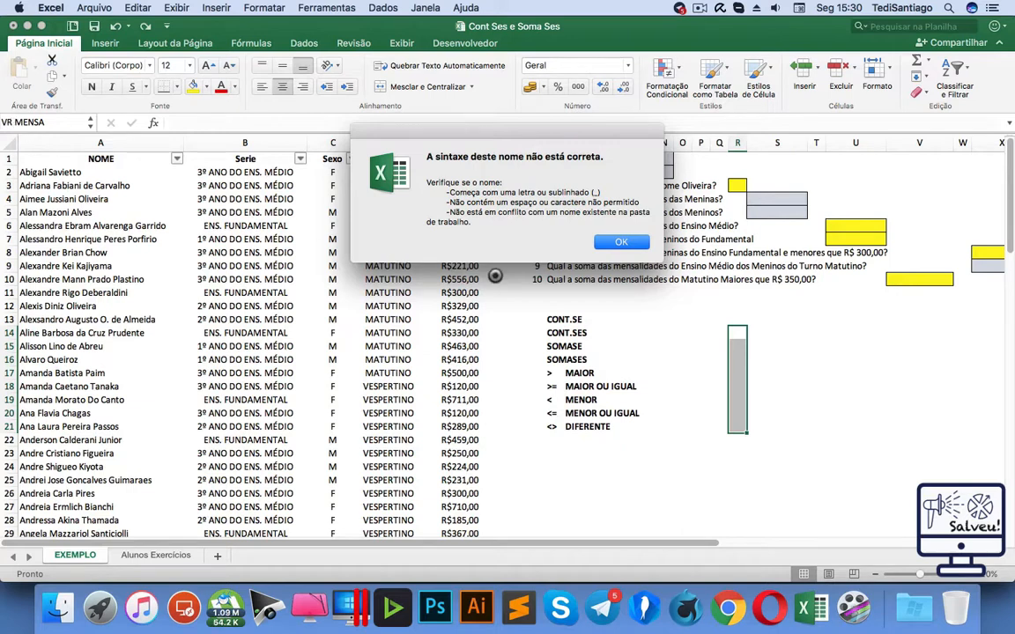
left_click(674, 340)
left_click(611, 233)
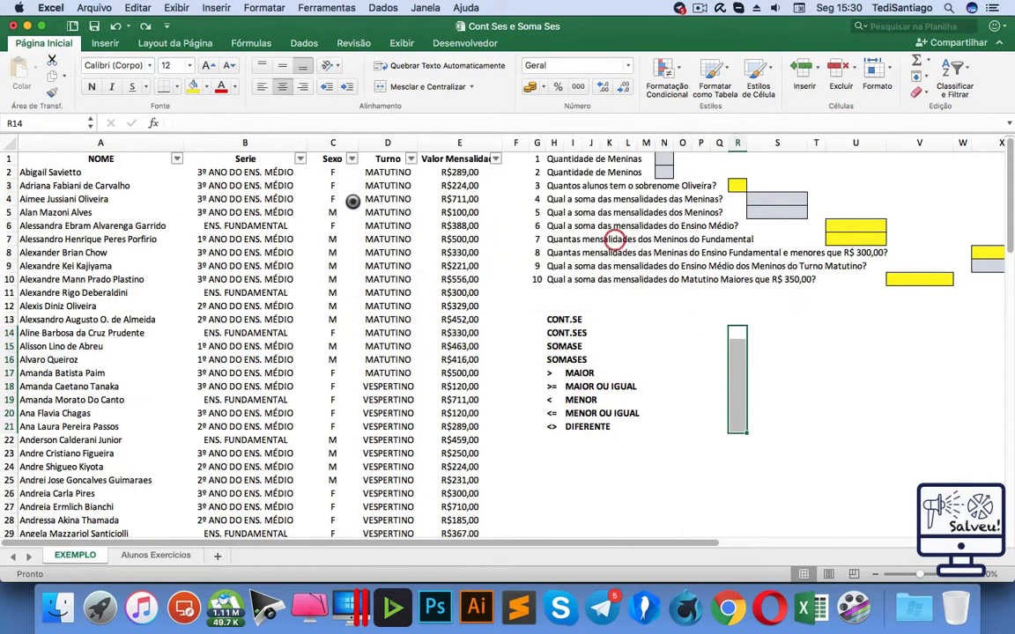
Name cells R14:R21 A as a single-letter test, and undo the naming.
left_click(33, 121)
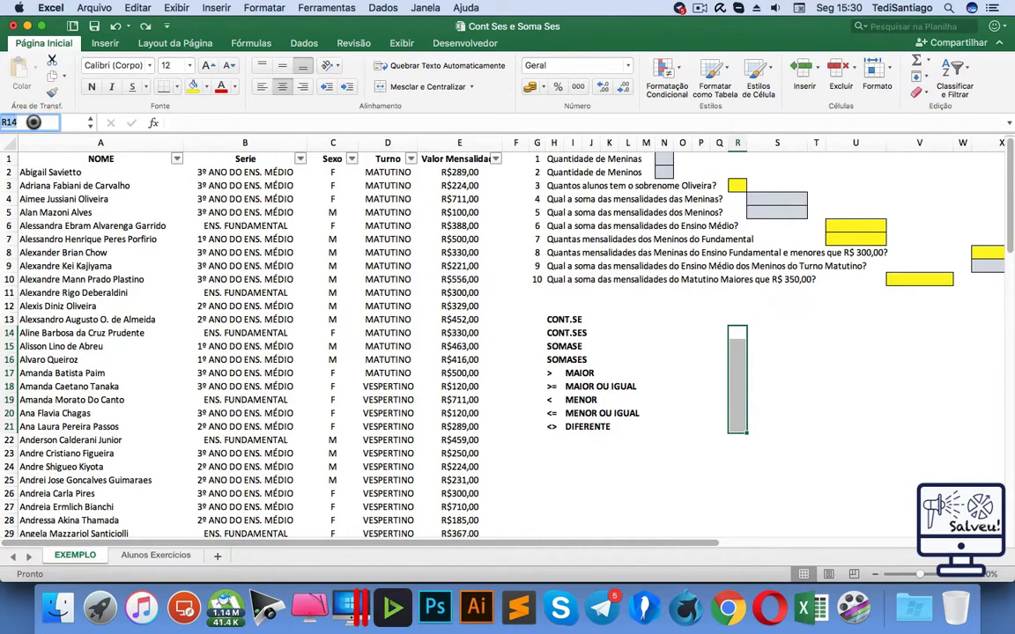
type("A")
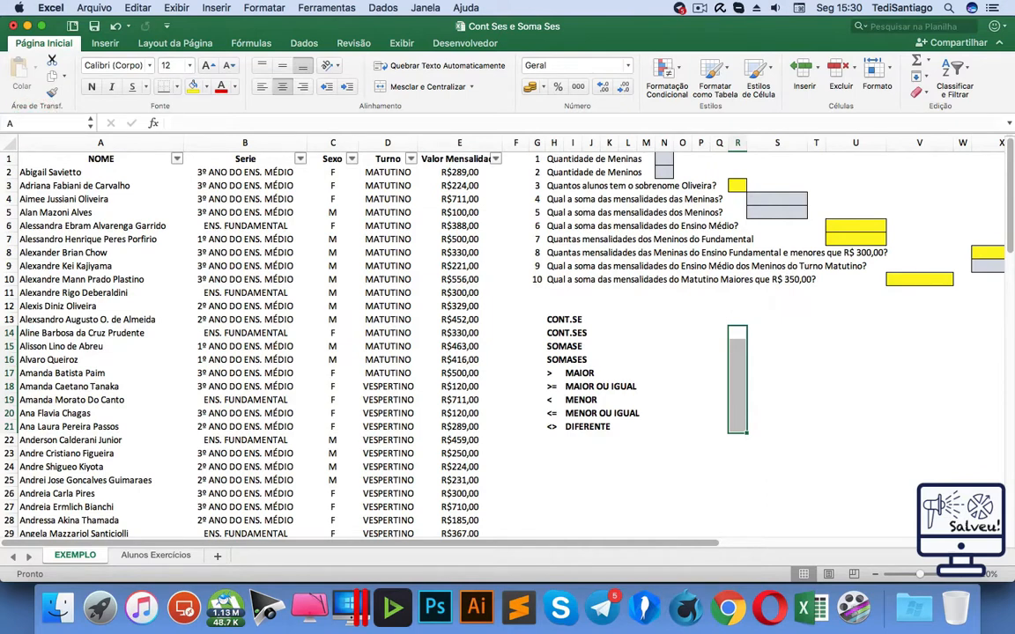
left_click(847, 458)
left_click_drag(733, 328, 735, 432)
key("super+z")
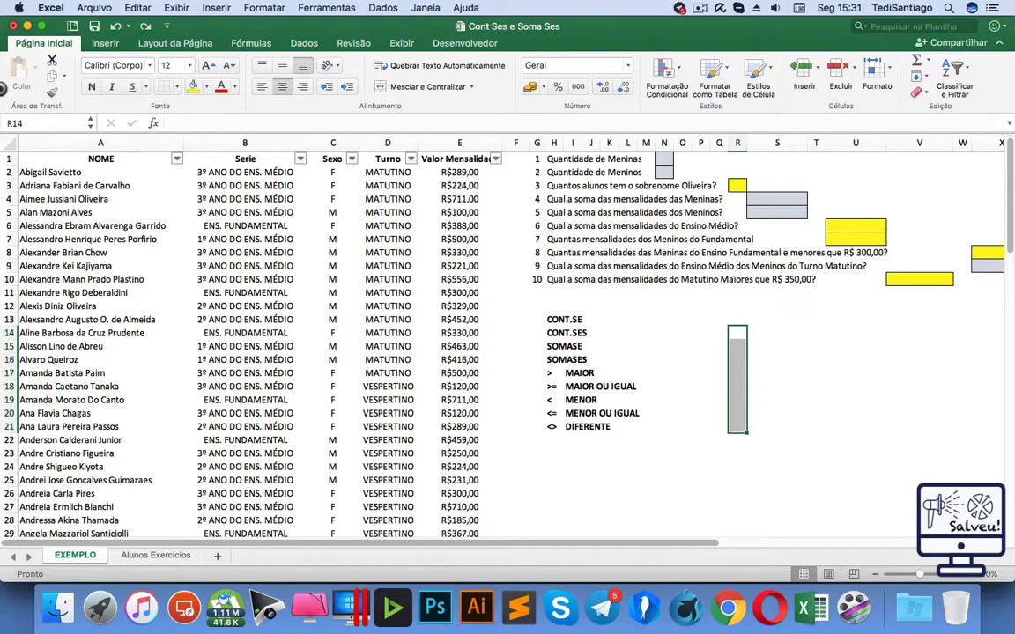
Try to name cells R14:R21 A@, with a special character in the name.
left_click(32, 123)
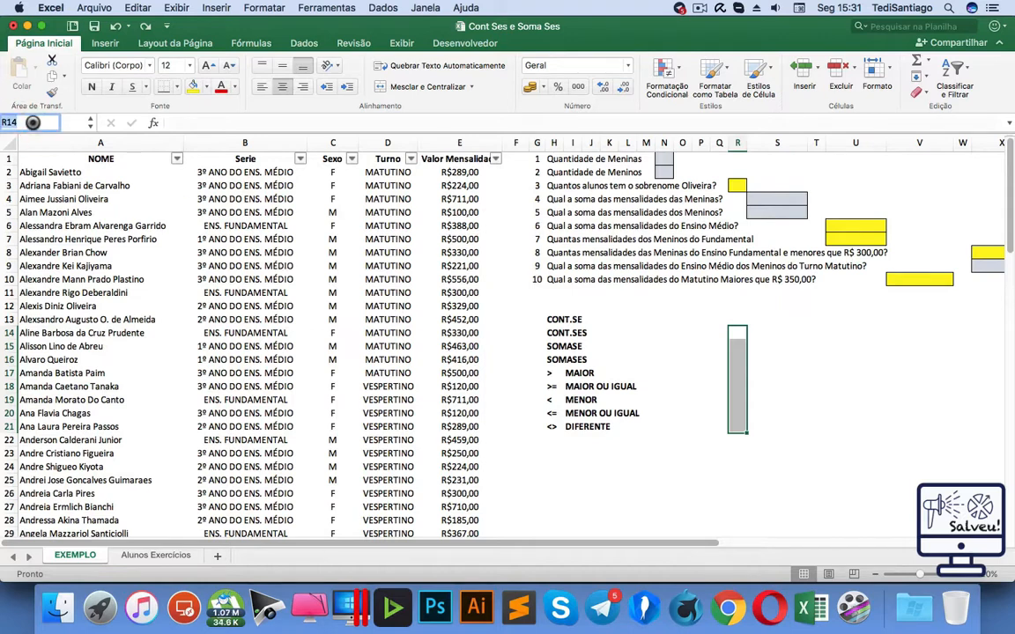
type("A@")
key("Return")
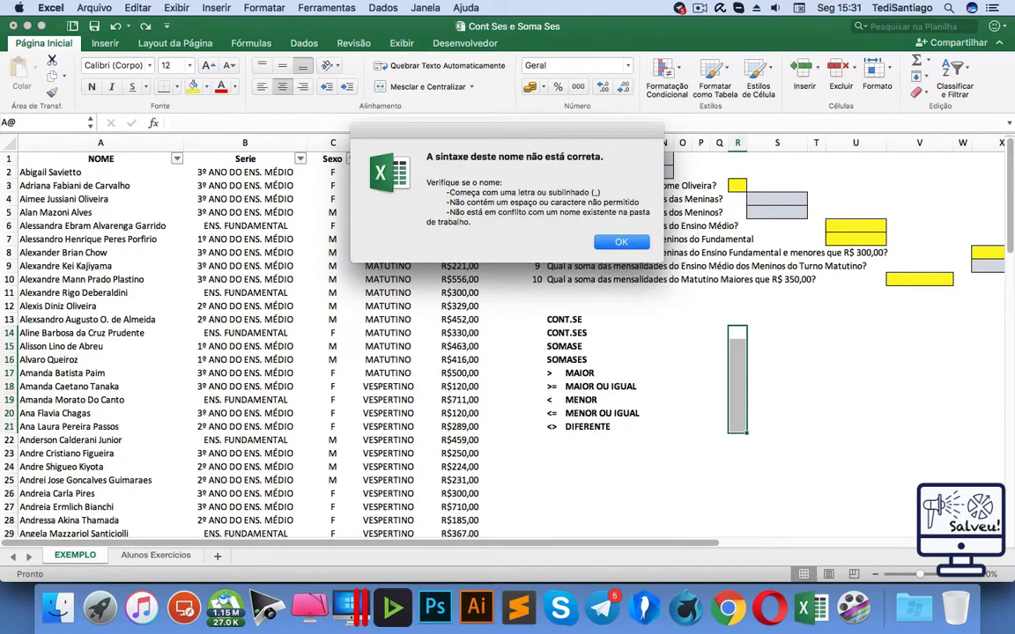
left_click(622, 242)
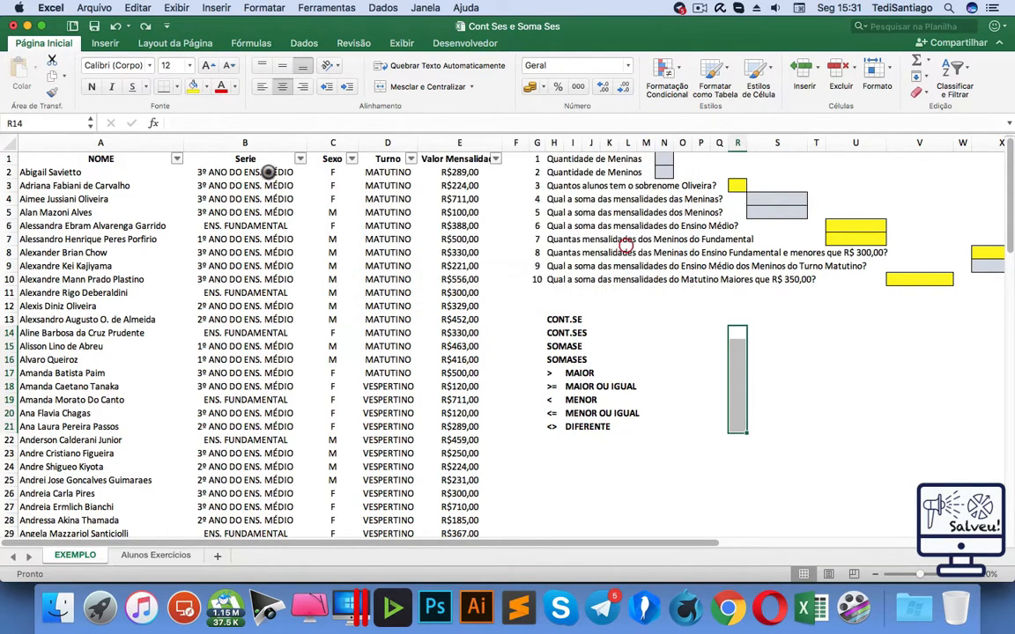
Name cells R14:R21 A_ to test an underscore in a range name, and undo the naming.
left_click(54, 124)
type("A_")
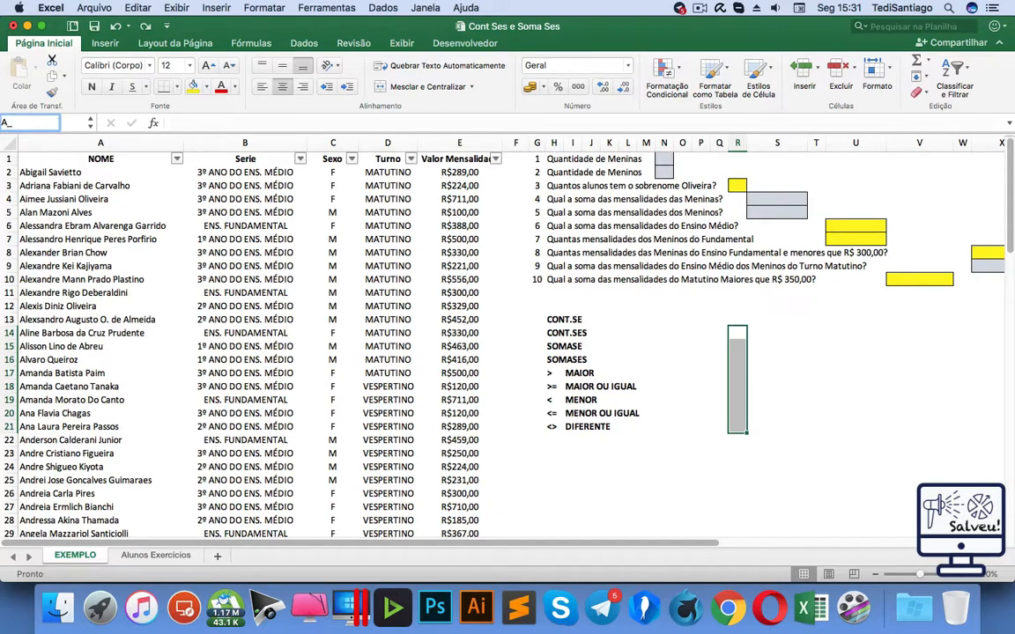
key("Return")
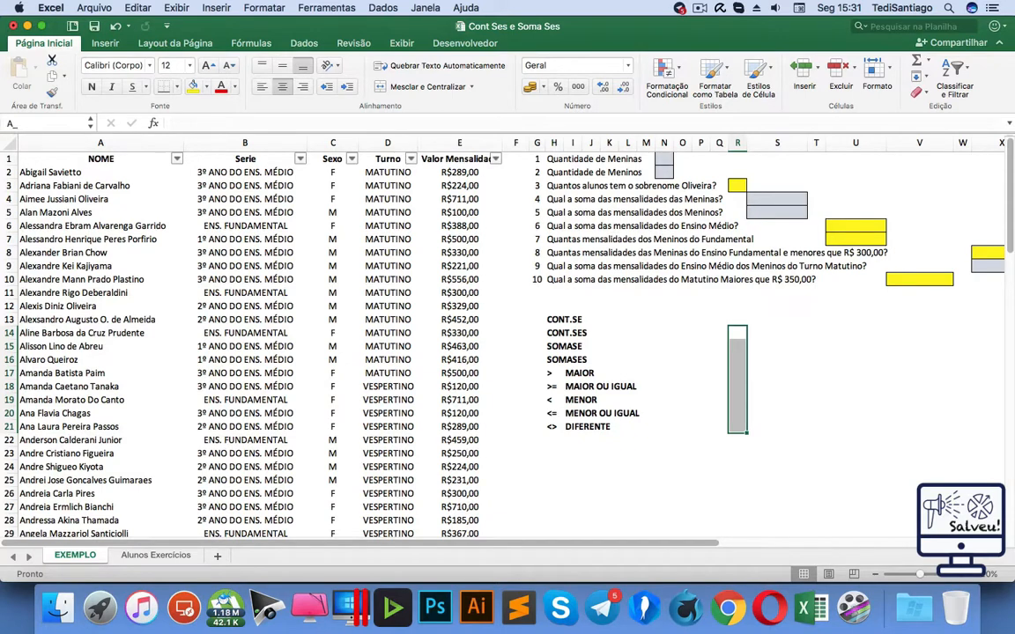
key("super+z")
Select the Turno data in D2:D79, apply TURNO as the range name and deselect the range.
left_click(377, 172)
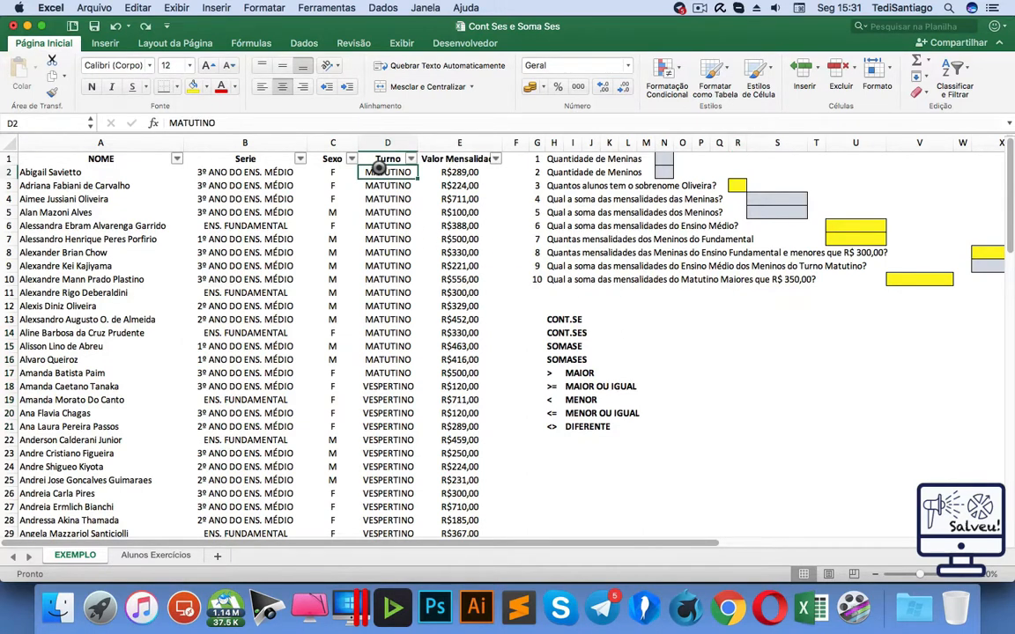
key("super+shift+Down")
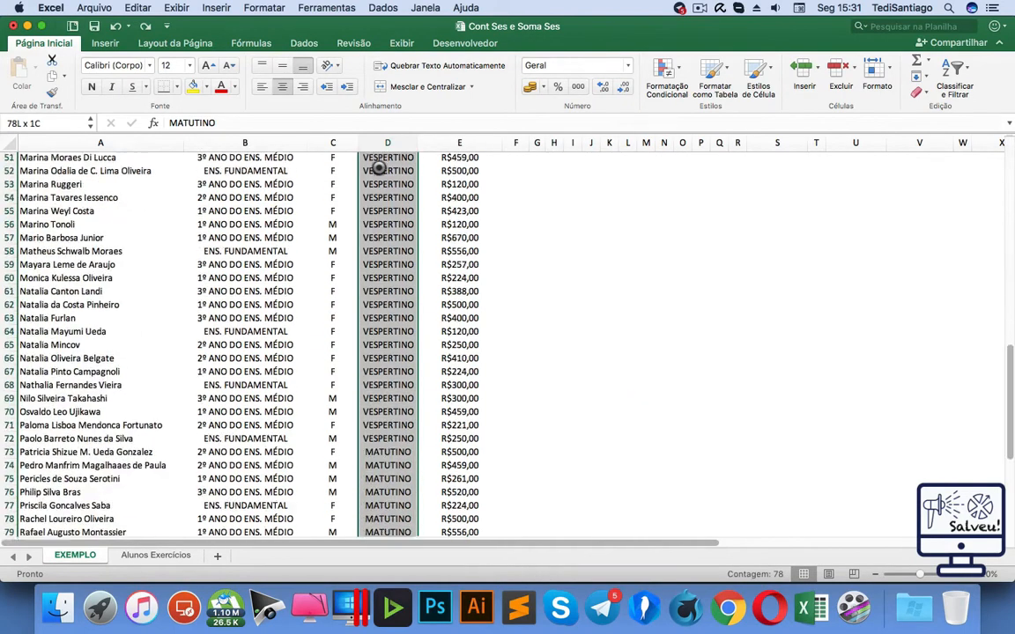
scroll(385, 211, "down", 1)
scroll(392, 215, "up", 5)
scroll(398, 237, "up", 10)
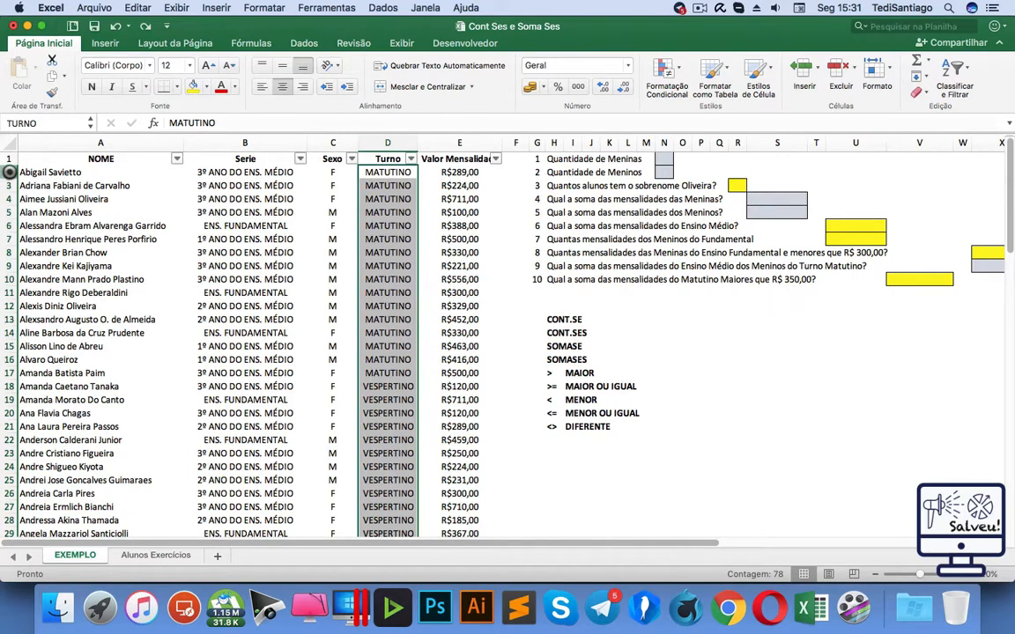
left_click(55, 123)
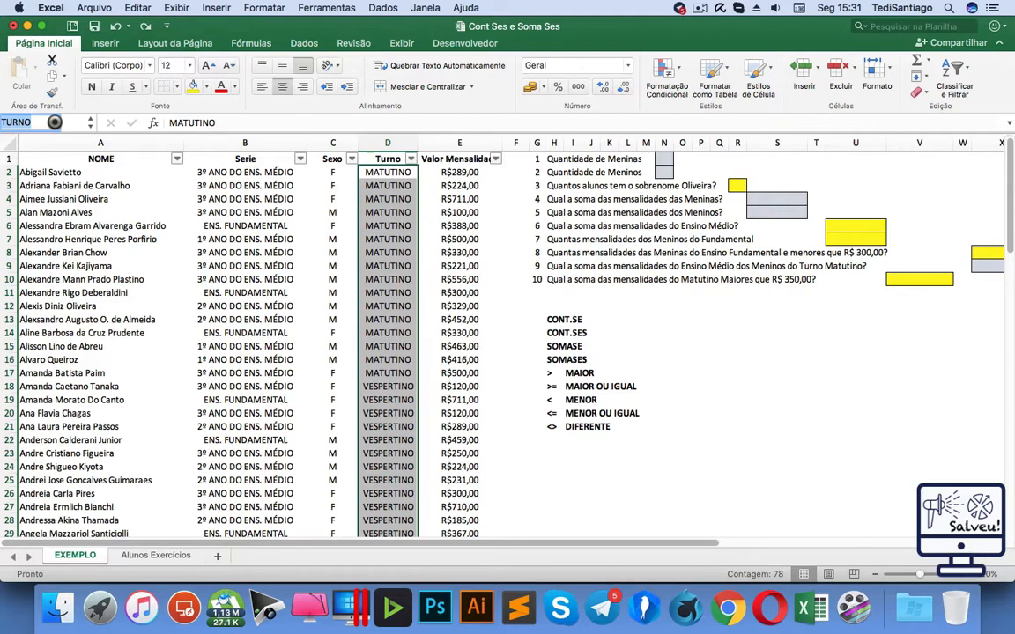
key("Return")
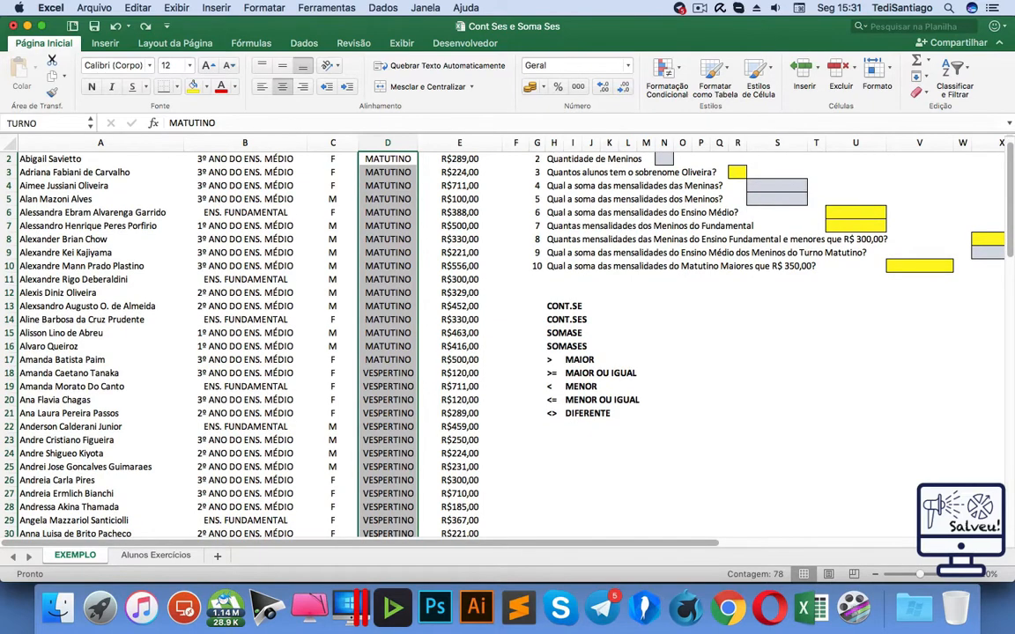
scroll(480, 286, "up", 1)
left_click(790, 381)
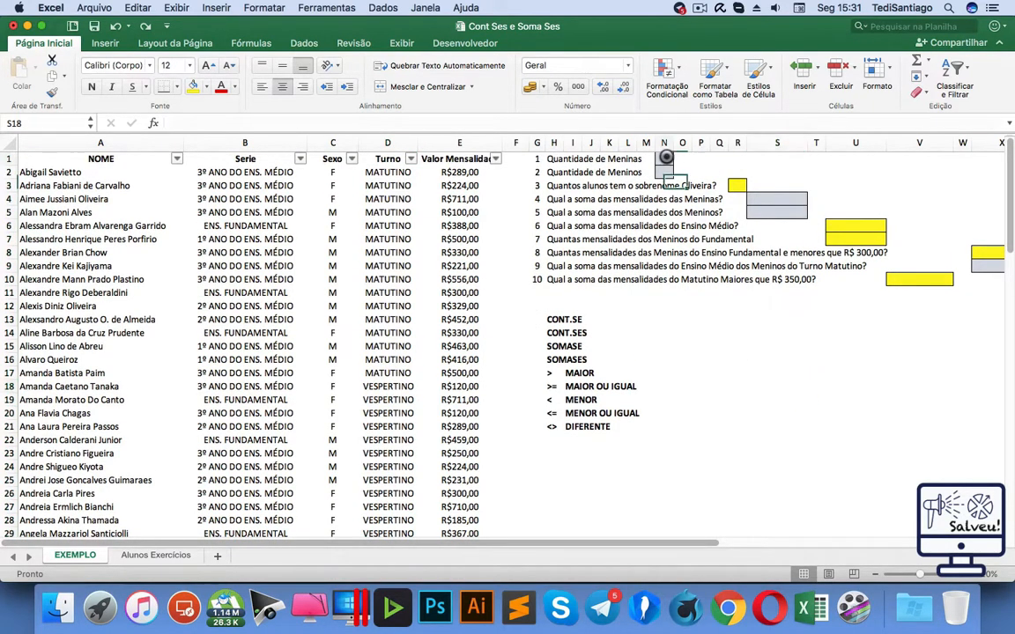
Count the girls in cell N1 with the formula =CONT.SE(SEXO;"F"), using the SEXO named range.
left_click(665, 158)
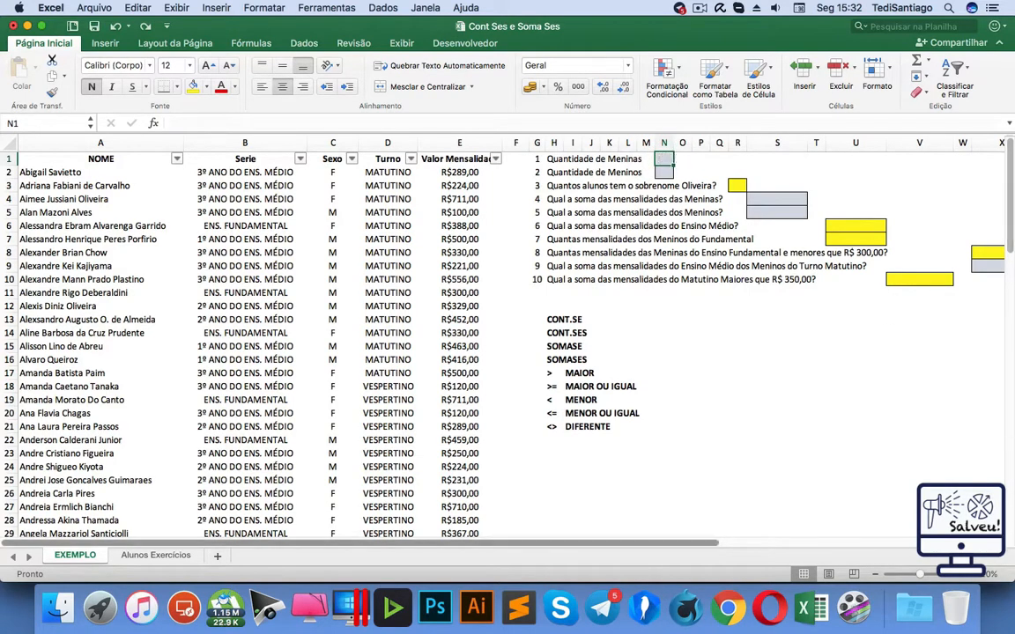
left_click(963, 575)
left_click(963, 574)
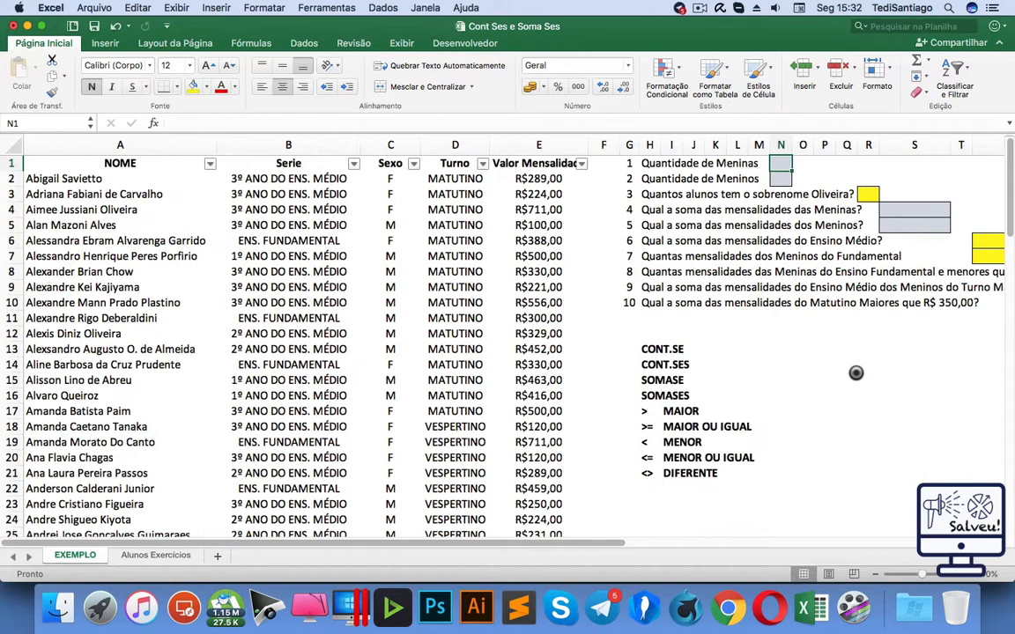
left_click(783, 165)
left_click(391, 146)
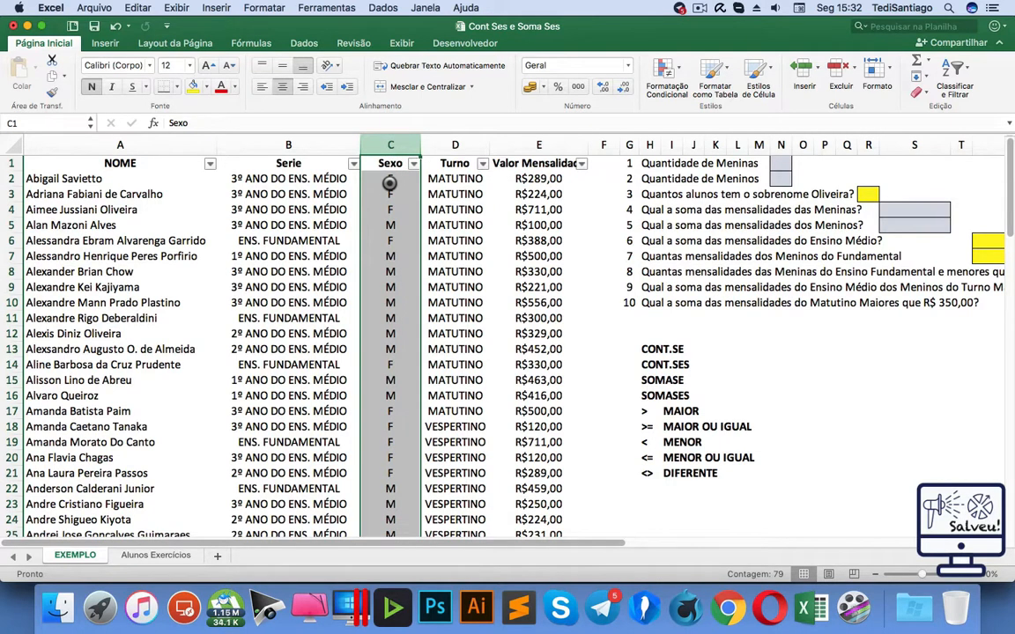
left_click(782, 163)
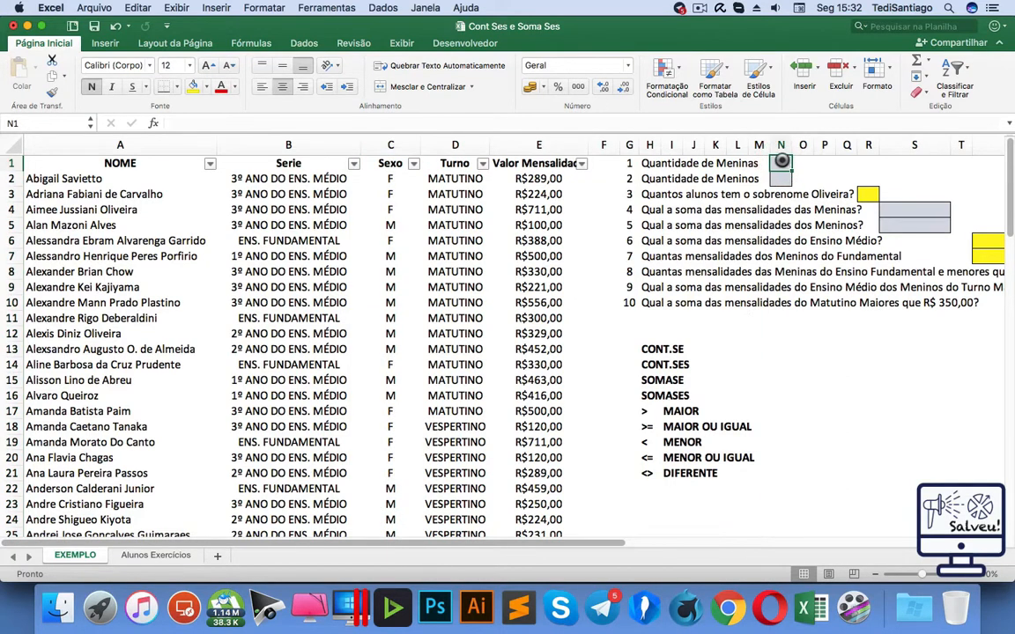
left_click(480, 121)
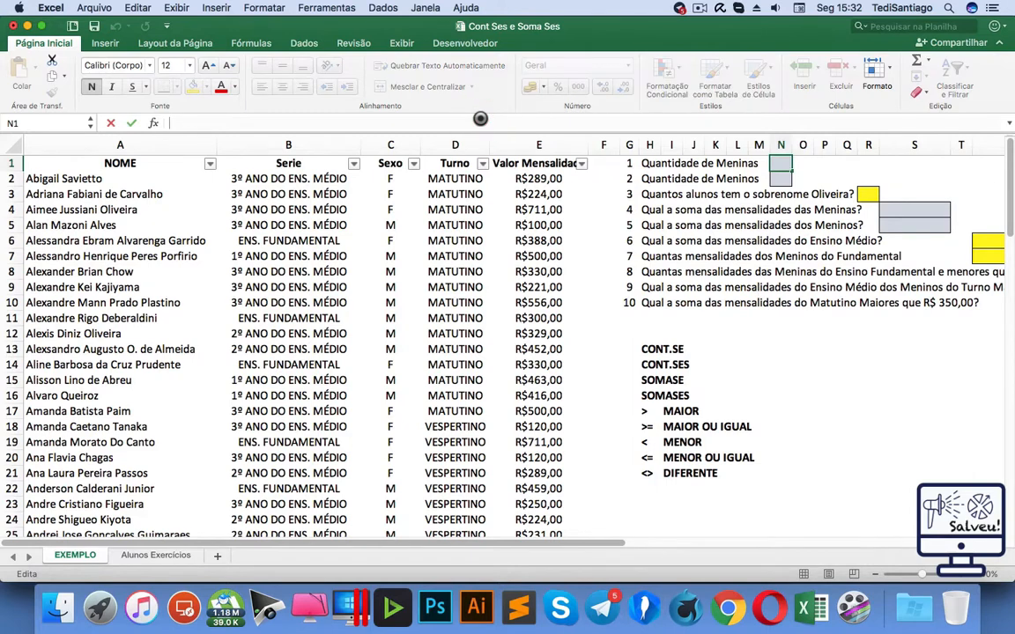
type("=CONT")
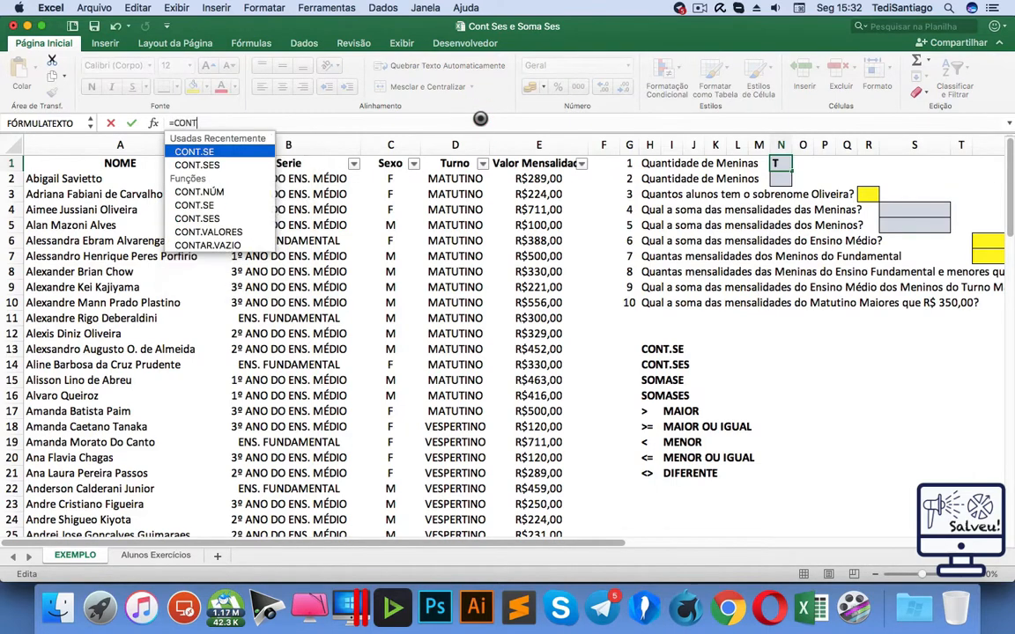
key("Tab")
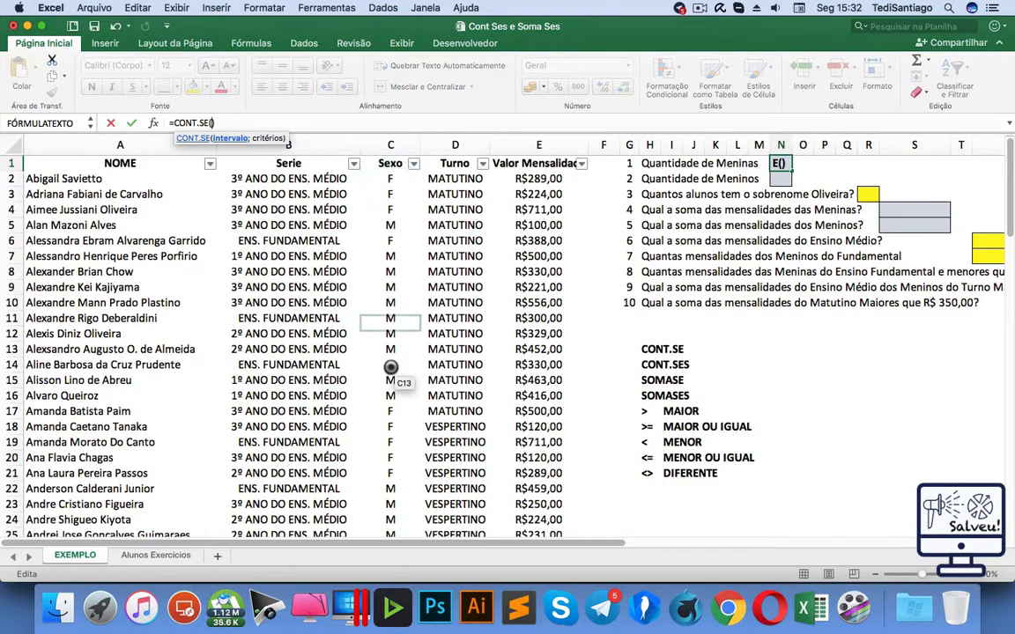
type("SE")
key("Down")
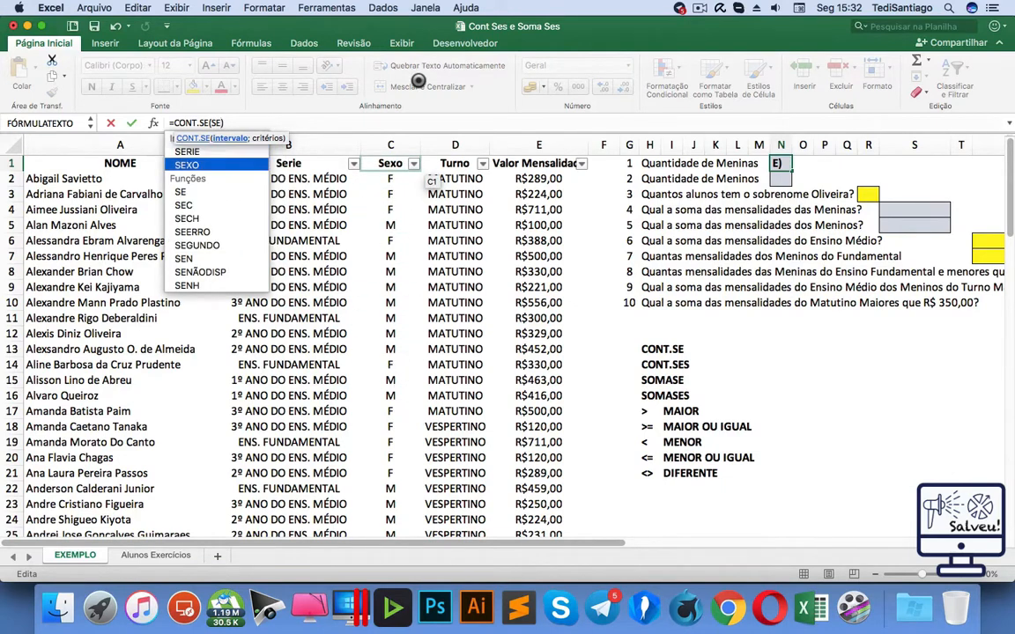
key("Tab")
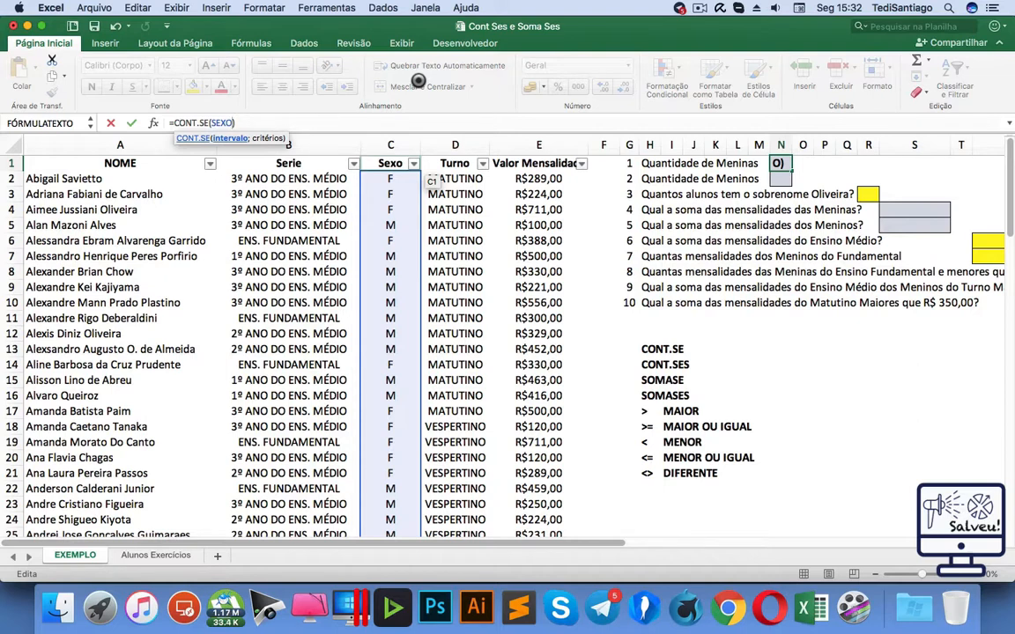
type(";\"F\"")
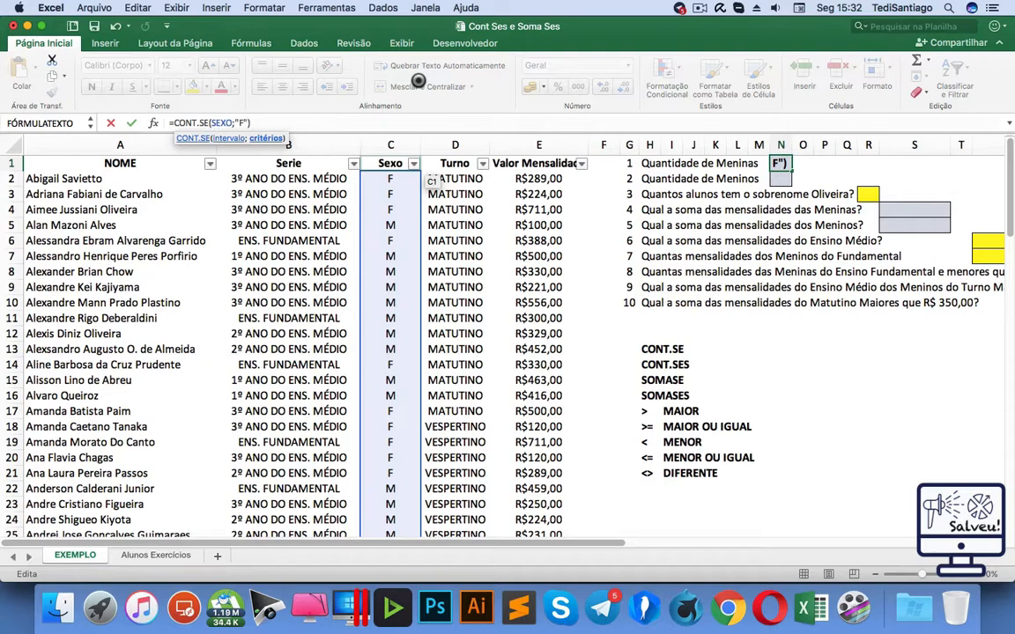
type(")")
key("Return")
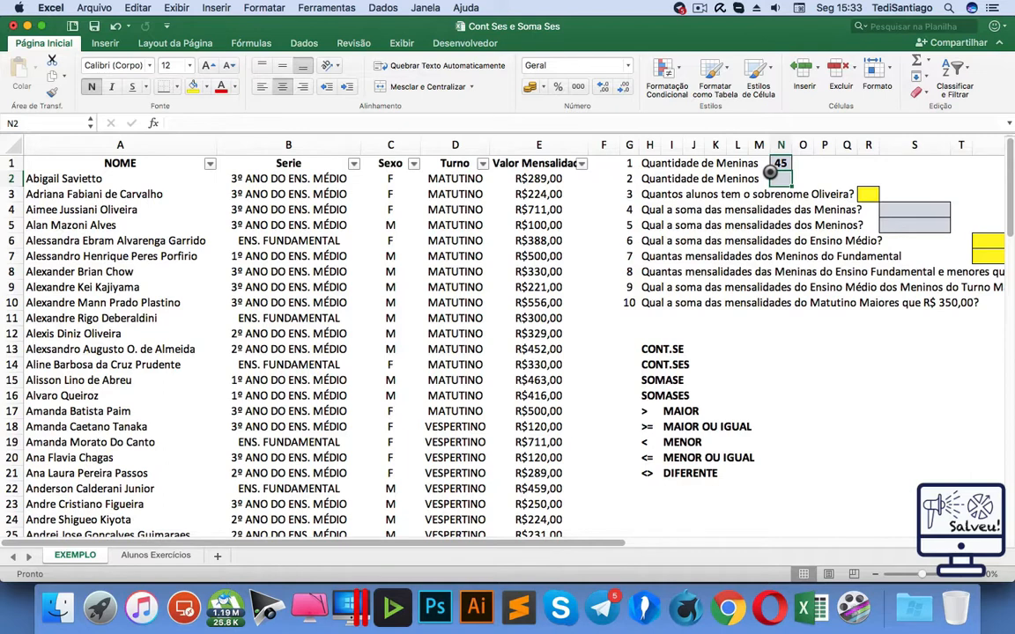
Count the boys in cell N2 with the formula =CONT.SE(SEXO;"M").
type("=OCN")
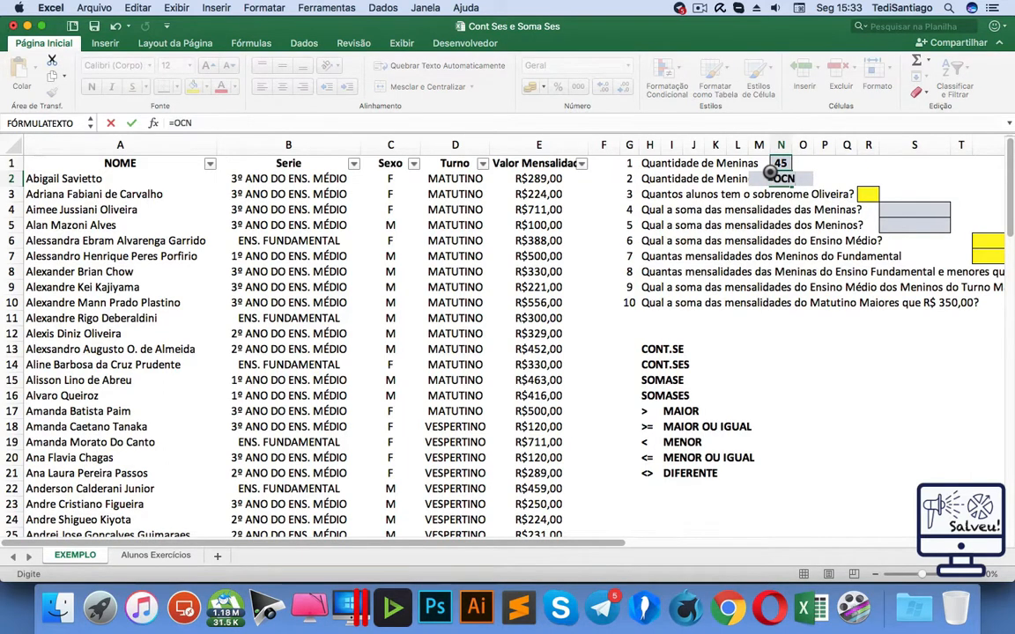
key("Escape")
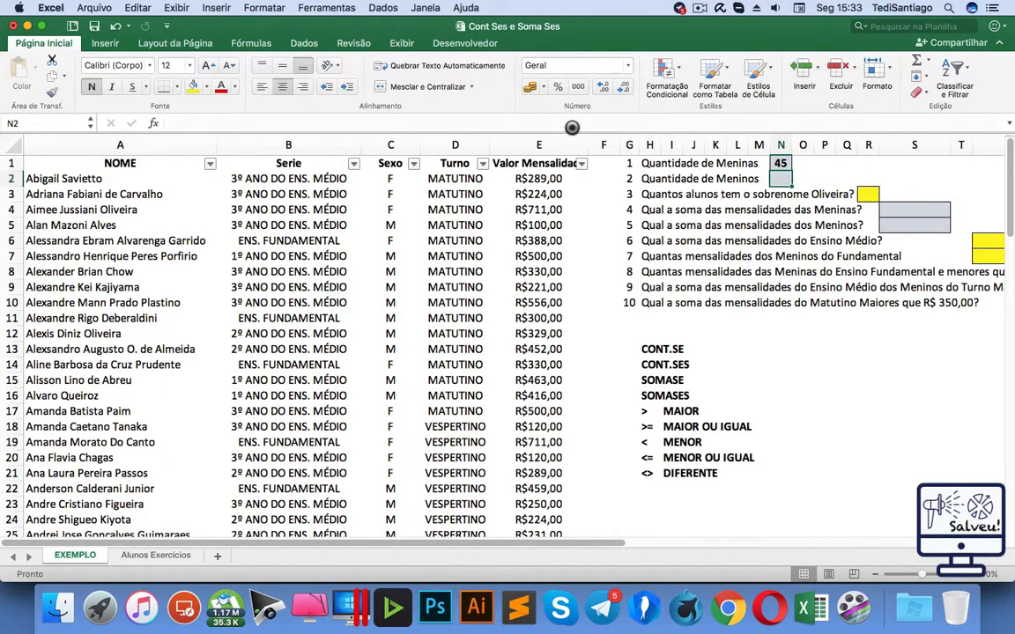
left_click(566, 122)
type("=CONT")
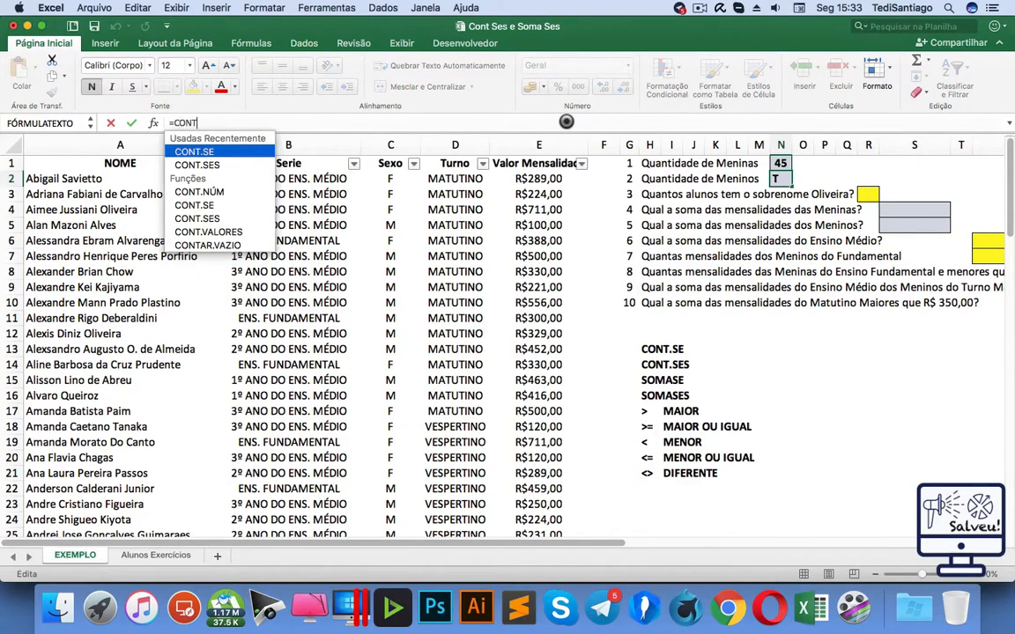
key("Tab")
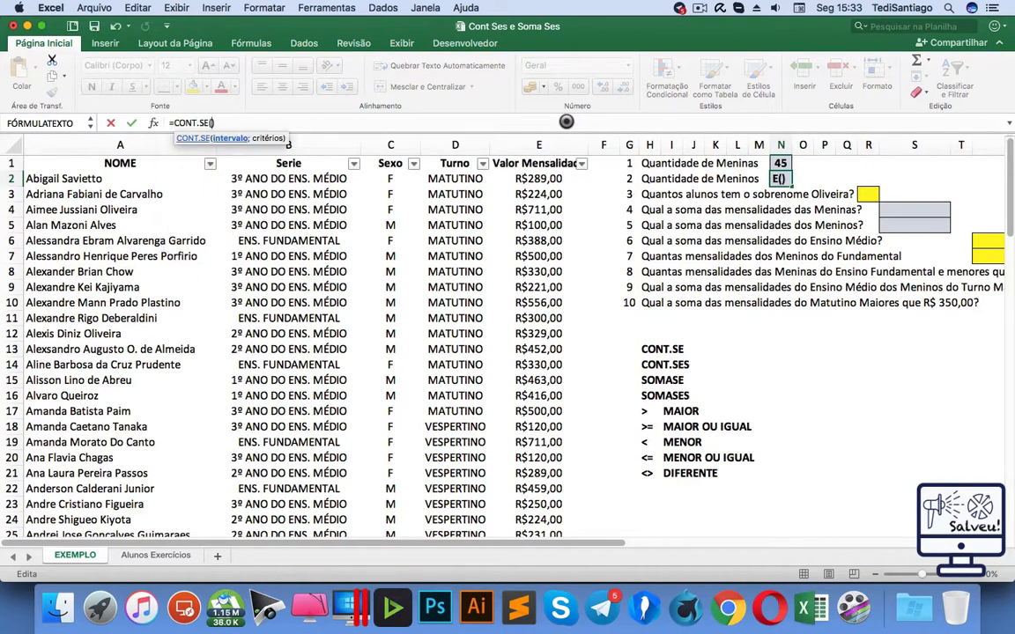
type("SEX")
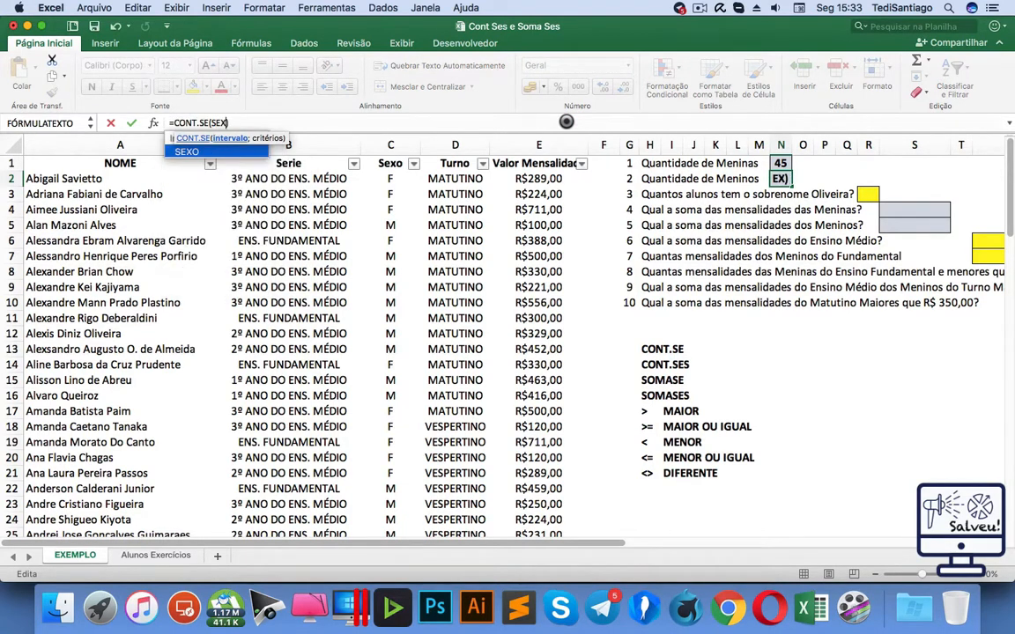
key("Tab")
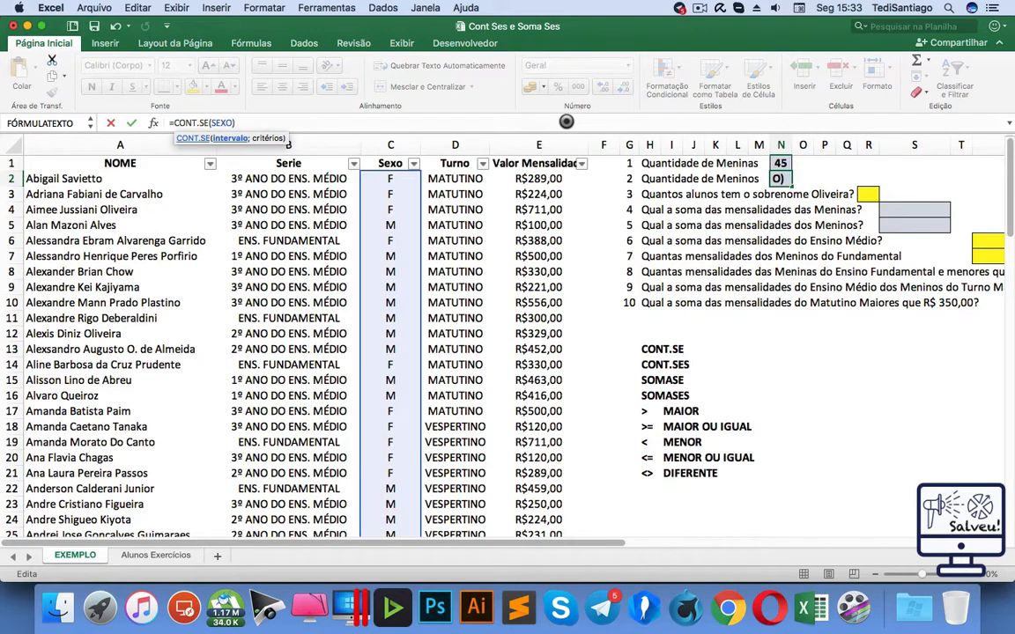
type(";\"M")
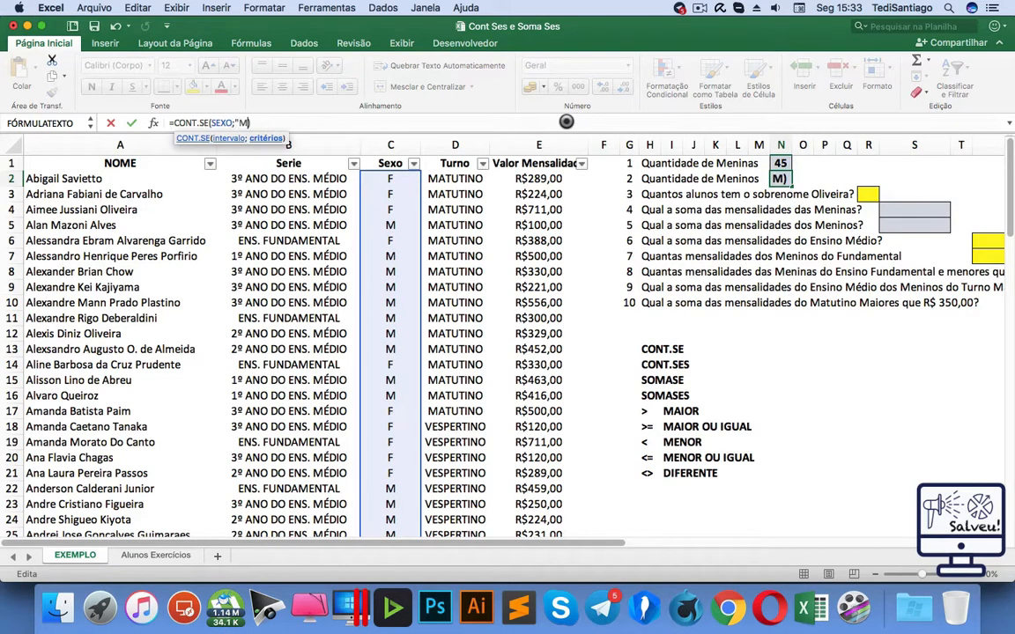
type("\"")
key("Return")
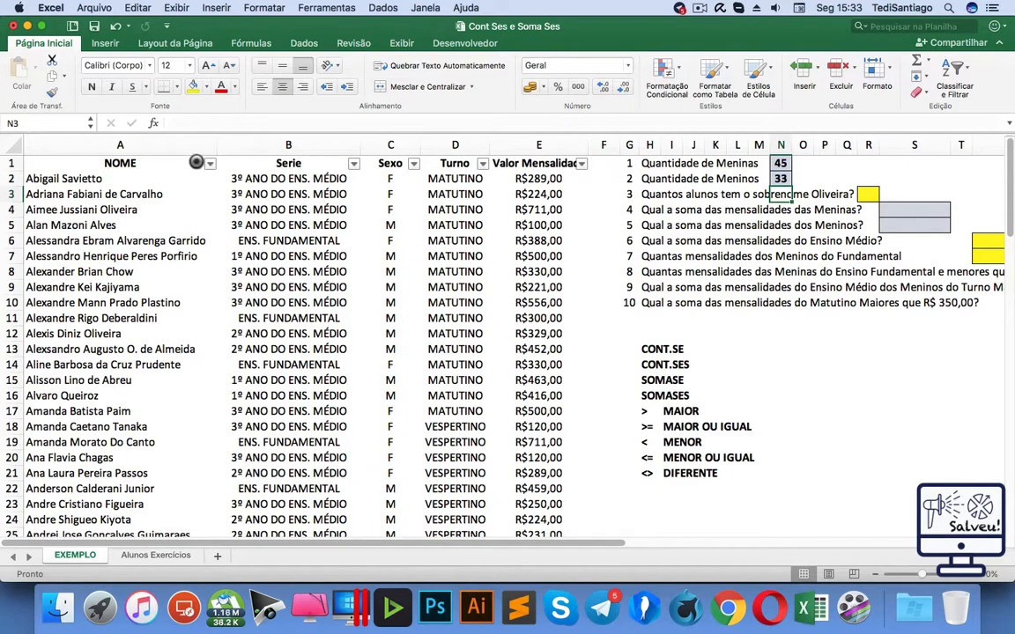
Select the Sexo data in C2:C79 to check its entry count against the answers in N1 and N2.
left_click(385, 175)
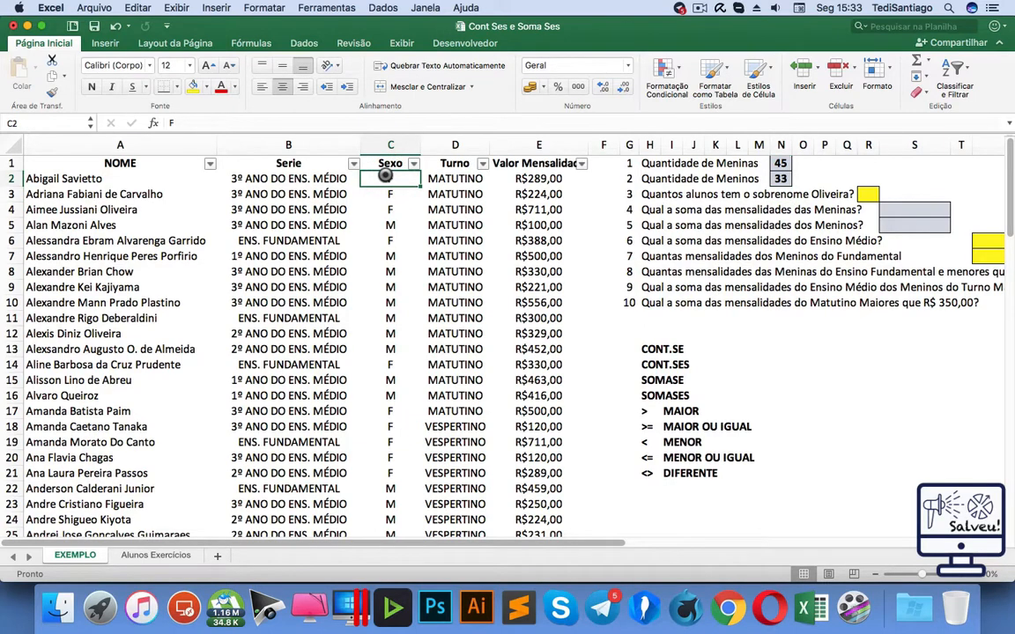
key("super+shift+Down")
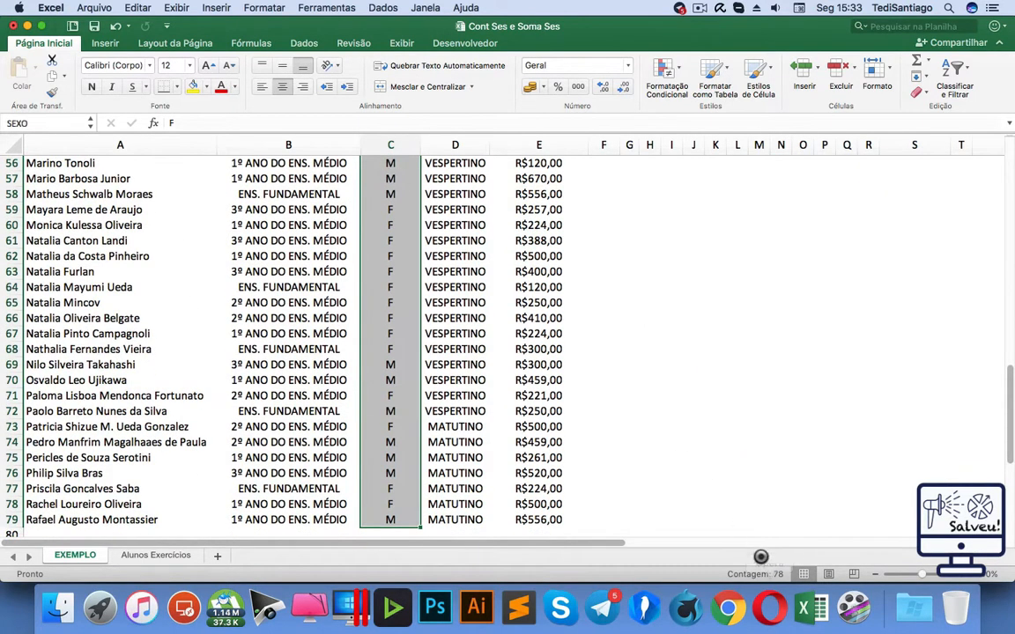
left_click(768, 573)
scroll(748, 519, "up", 20)
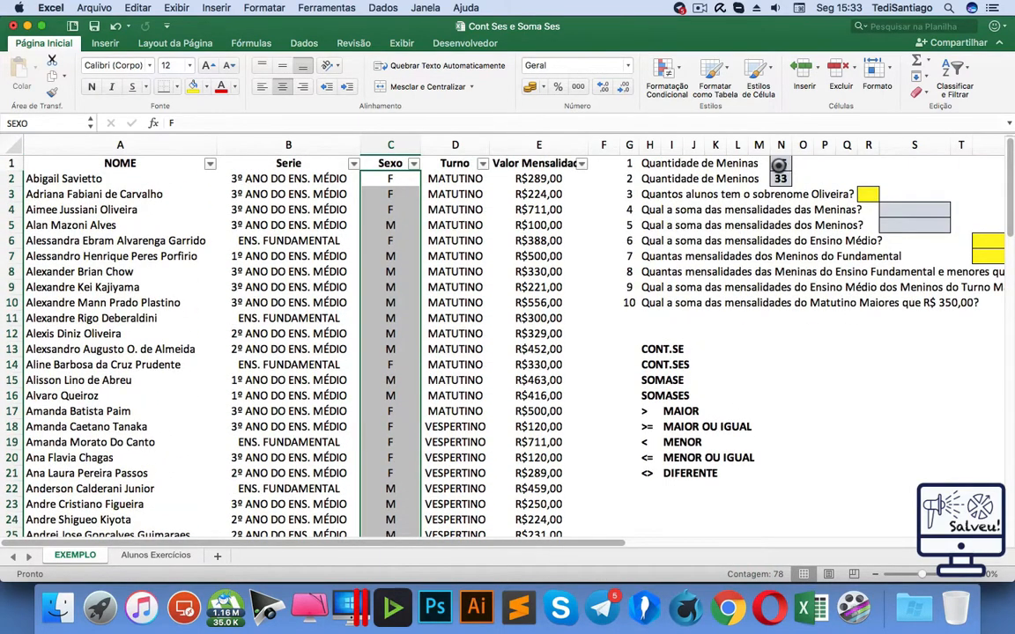
left_click(781, 164)
left_click(781, 179)
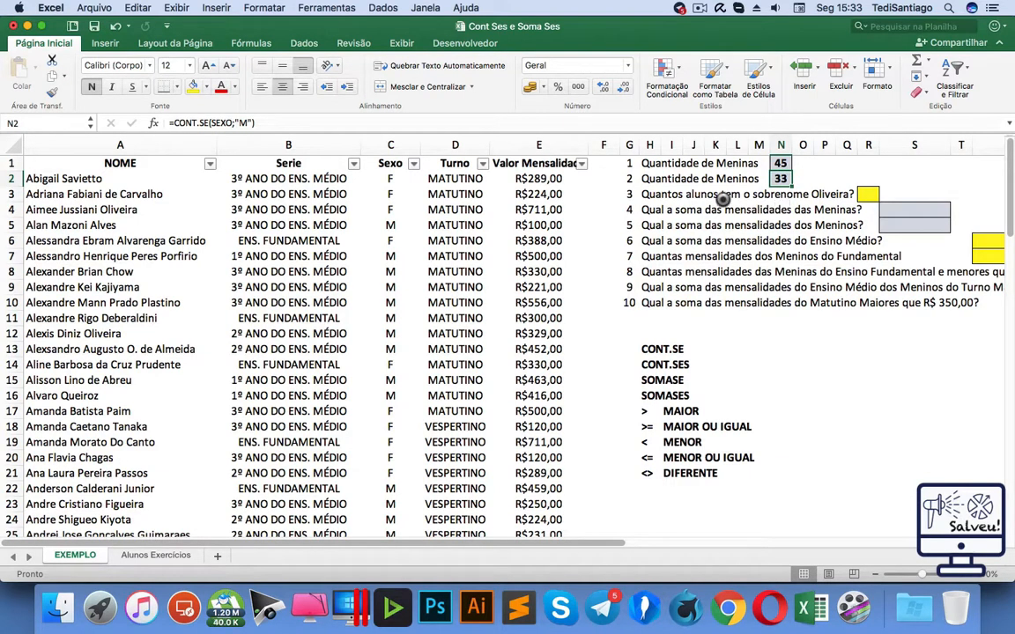
Verify the boys' count in N2 by filtering the Sexo column to M and selecting the filtered entries, and clear the filter.
left_click(413, 164)
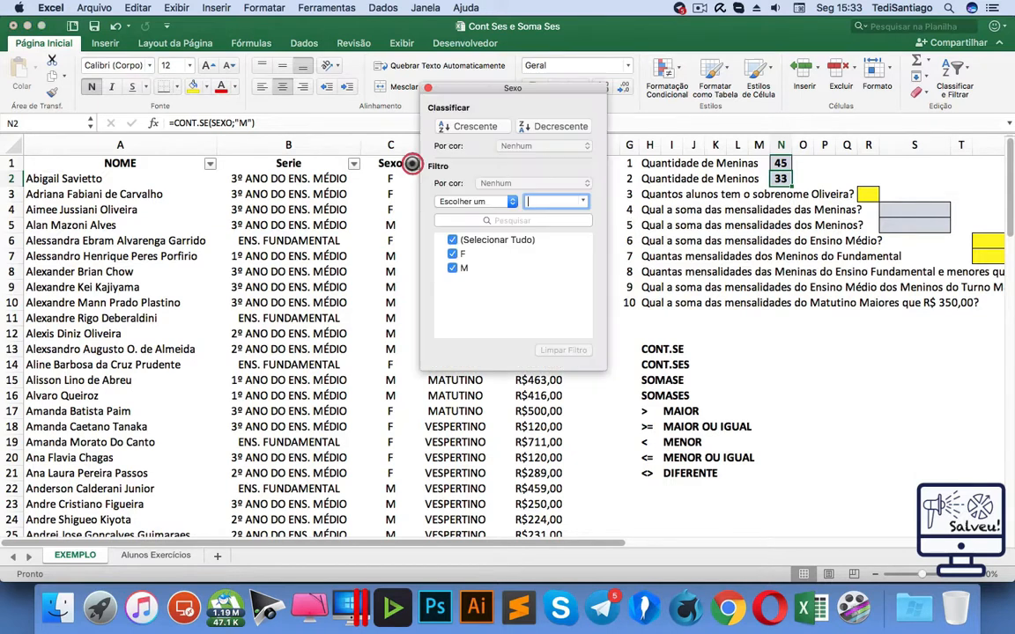
left_click(452, 256)
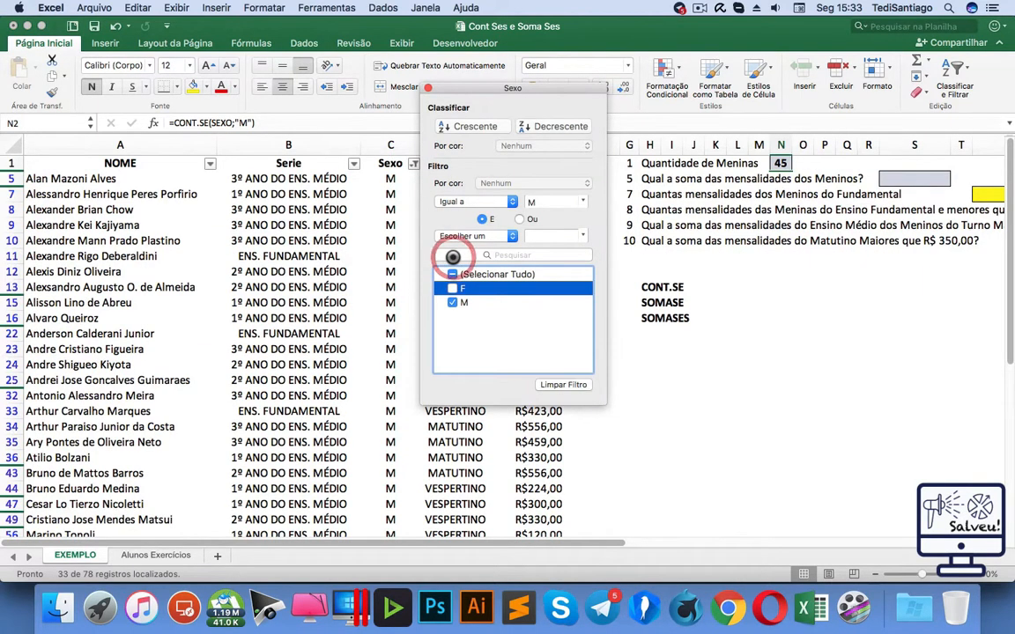
left_click(414, 249)
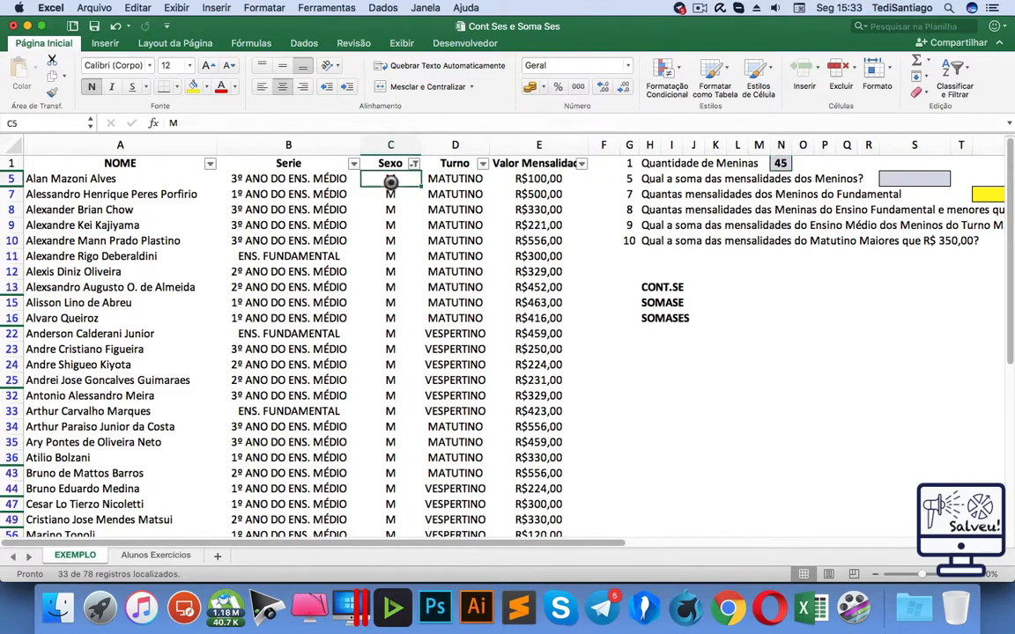
left_click(390, 180)
key("super+shift+Down")
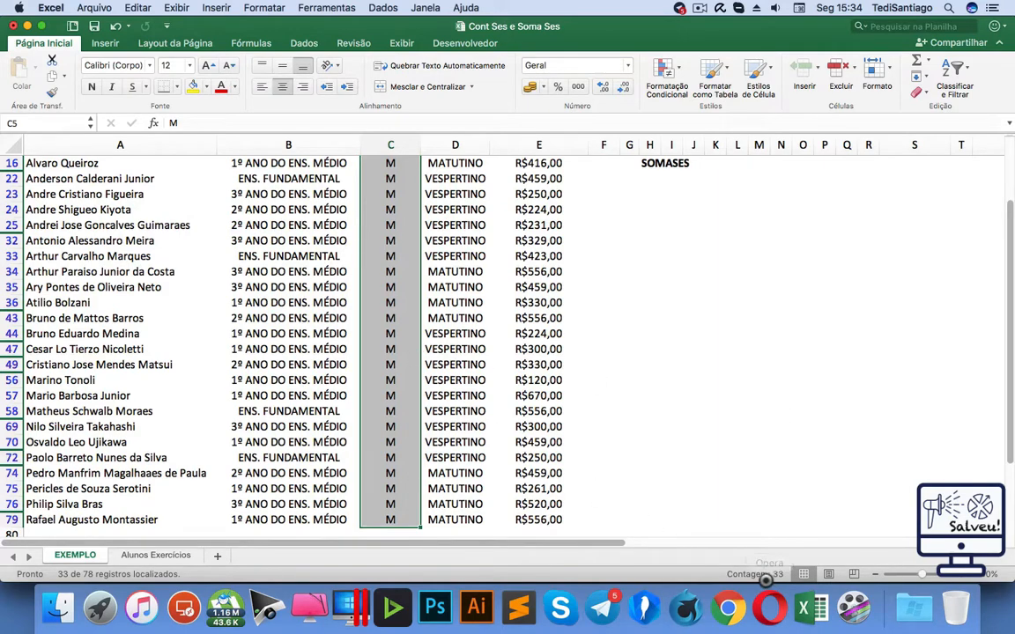
scroll(810, 215, "up", 5)
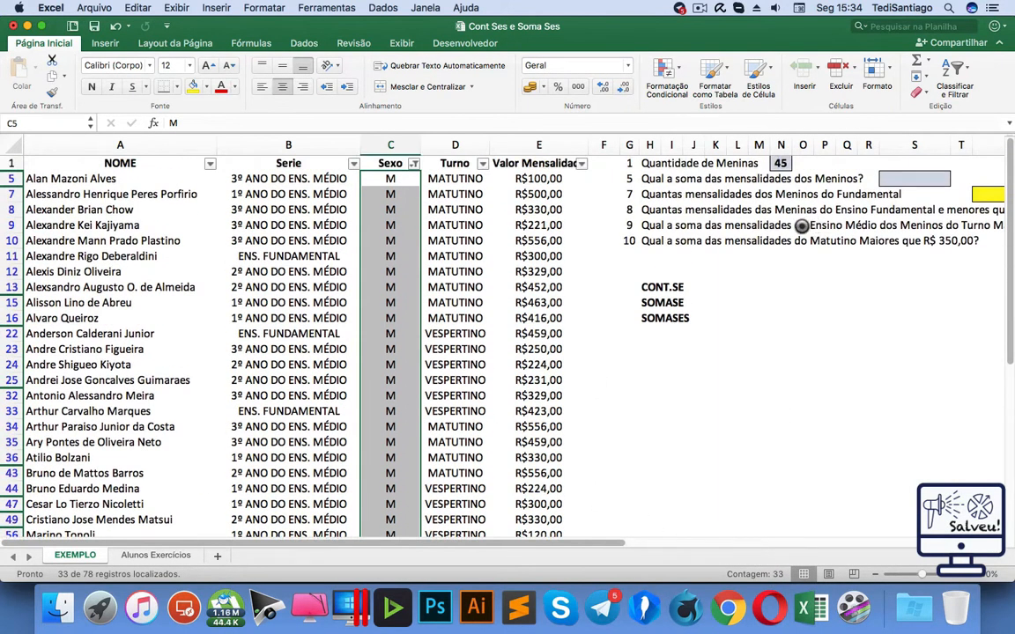
left_click(413, 164)
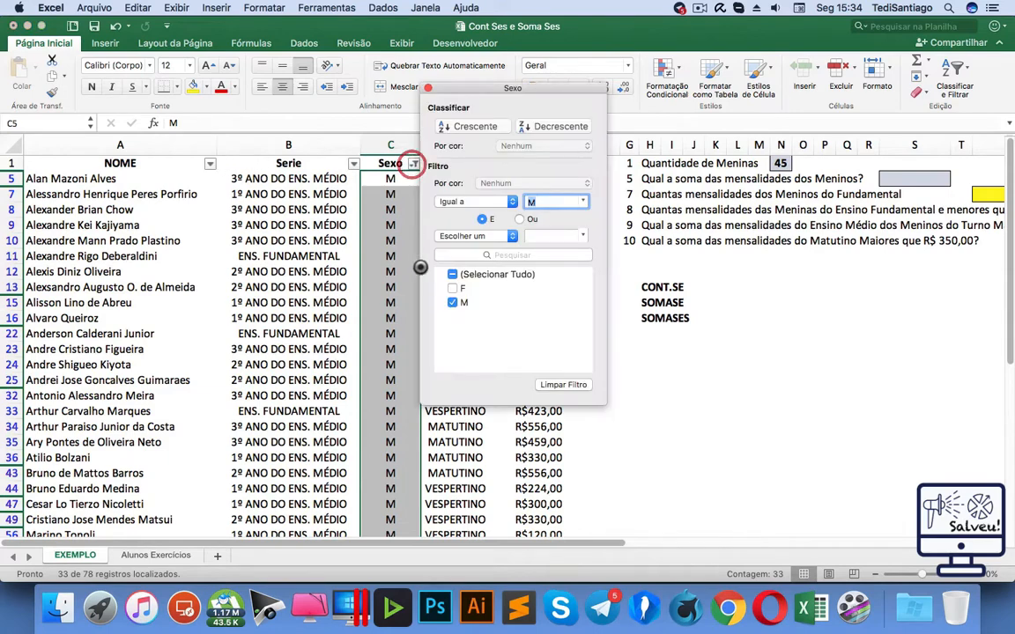
left_click(564, 386)
left_click(750, 376)
left_click(780, 178)
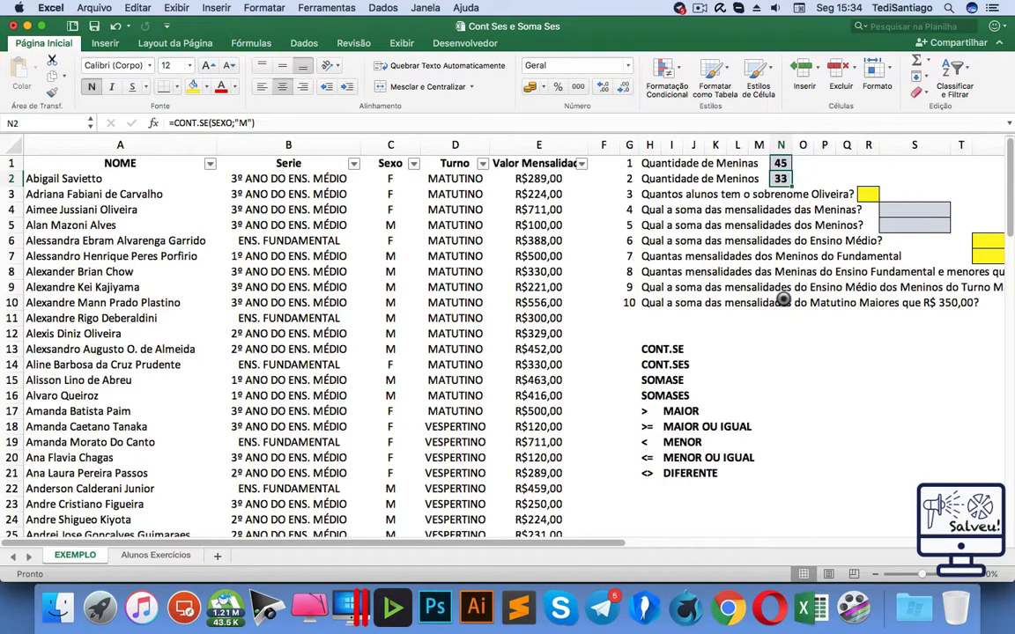
Examine the full names in the NOME column for how the surname asked about in question 3 can occur.
left_click(868, 194)
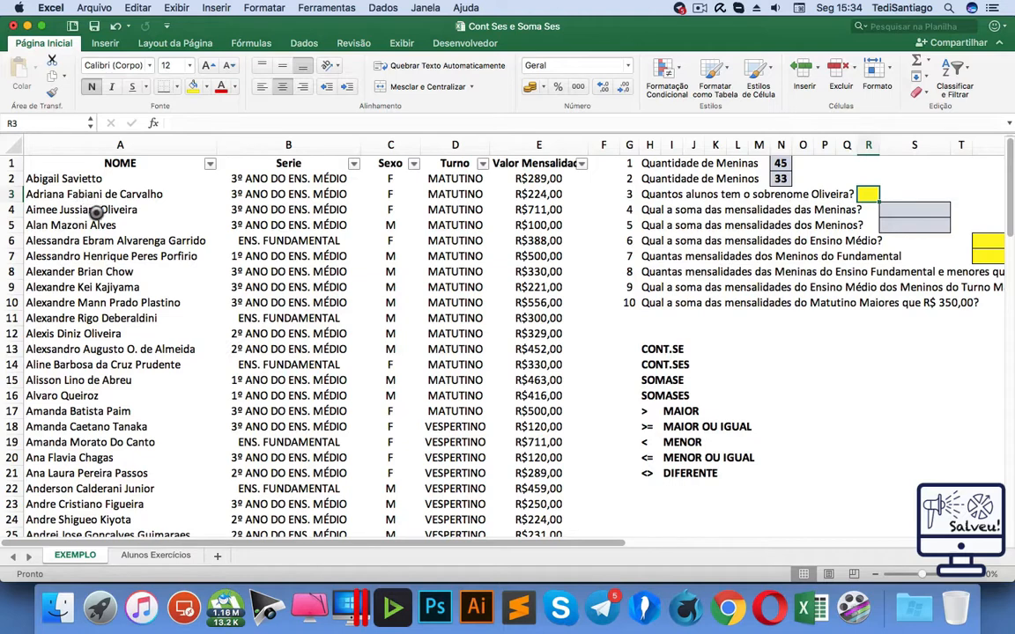
left_click(88, 209)
left_click(97, 269)
left_click(97, 442)
left_click(105, 458)
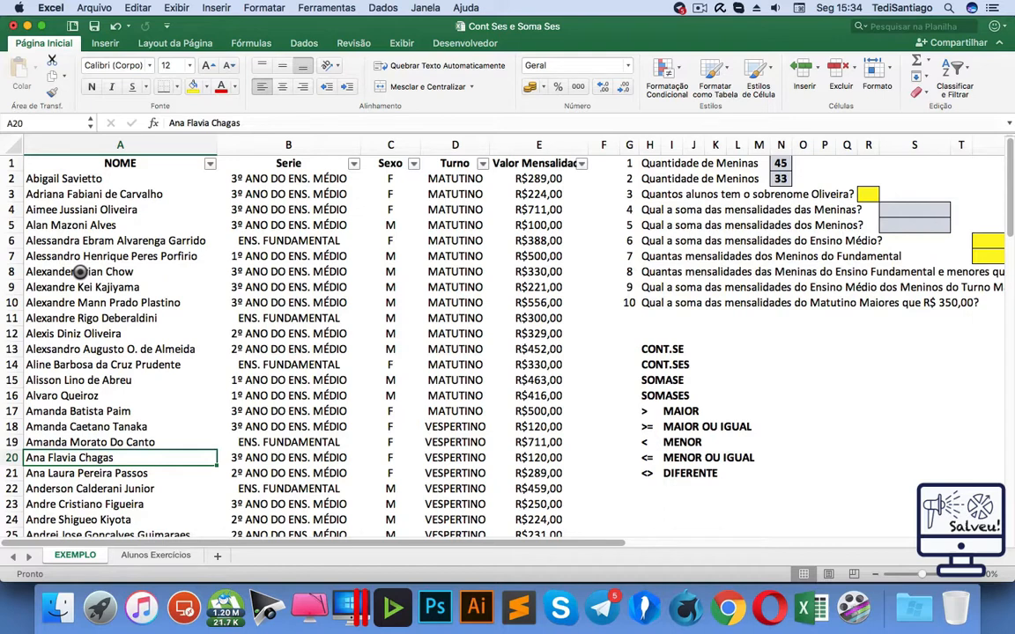
left_click(77, 178)
left_click(70, 194)
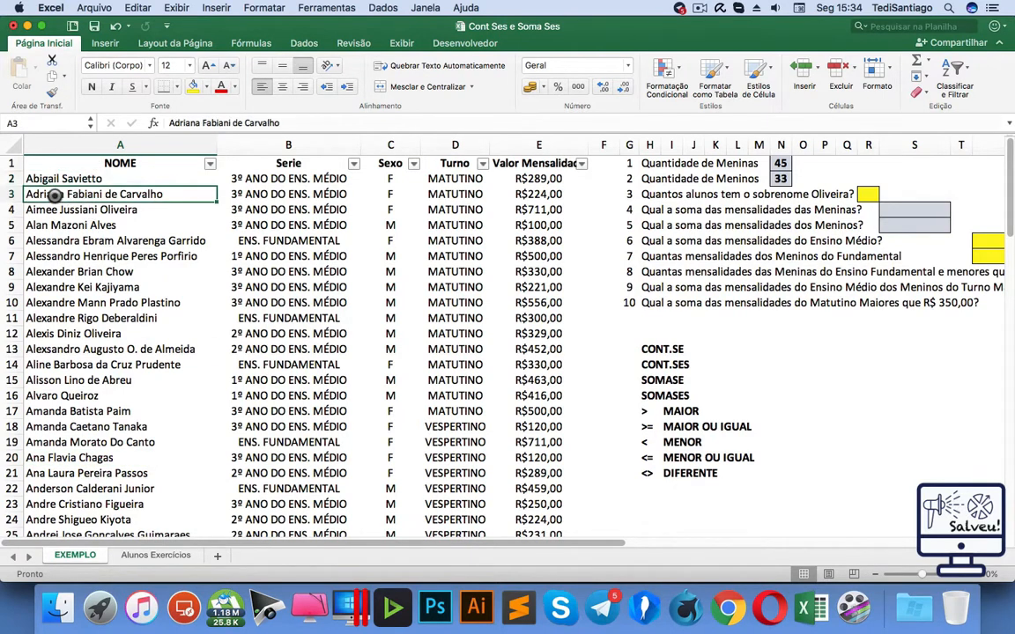
left_click(71, 207)
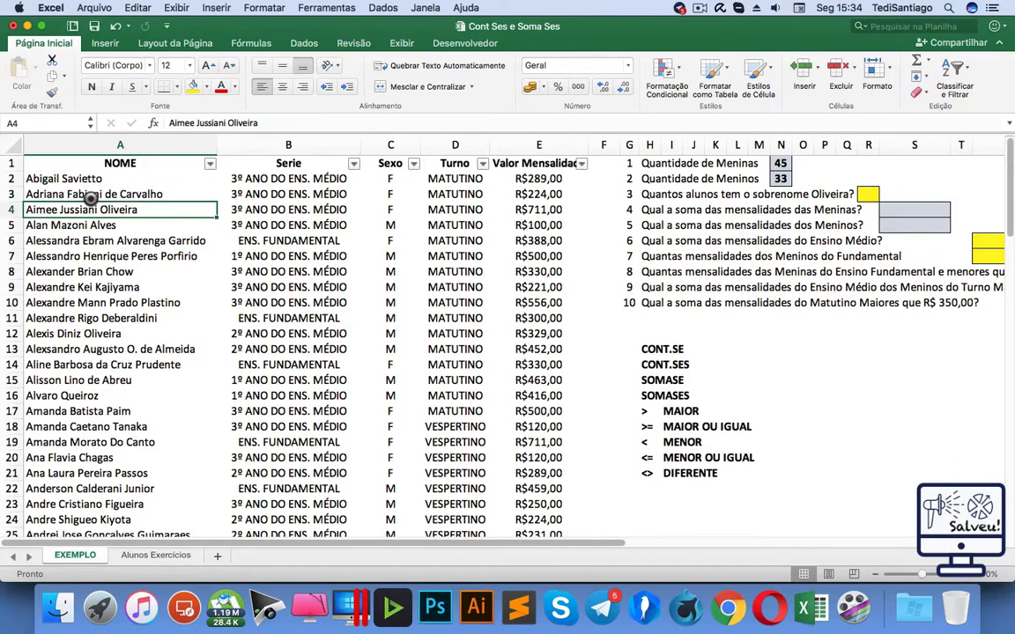
left_click(90, 198)
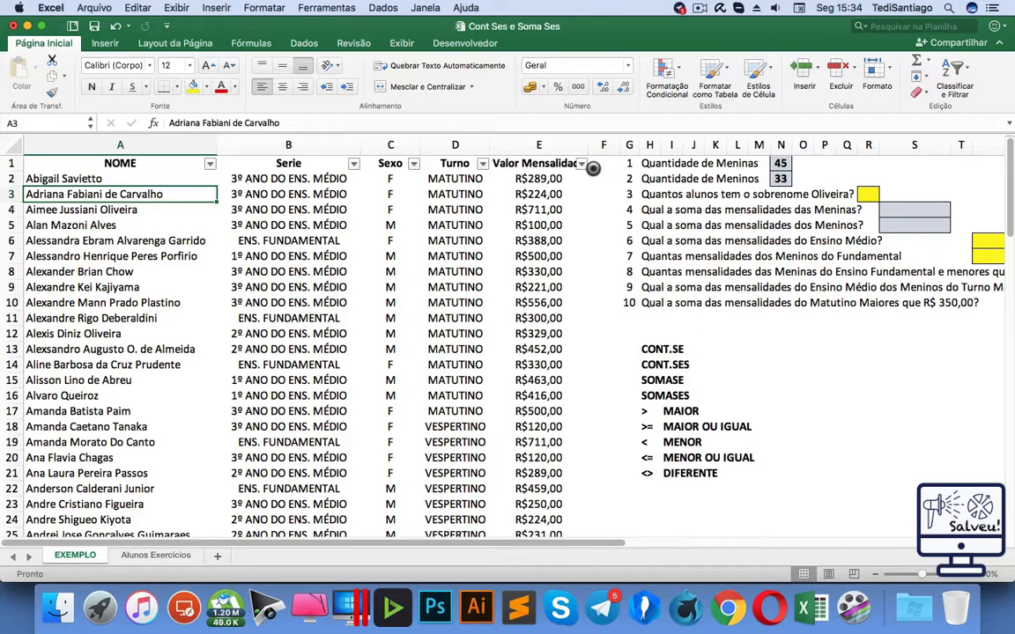
Enter a CONT.SE formula in R3 counting NOME entries that exactly equal the surname asked about in question 3, without wildcards.
left_click(867, 196)
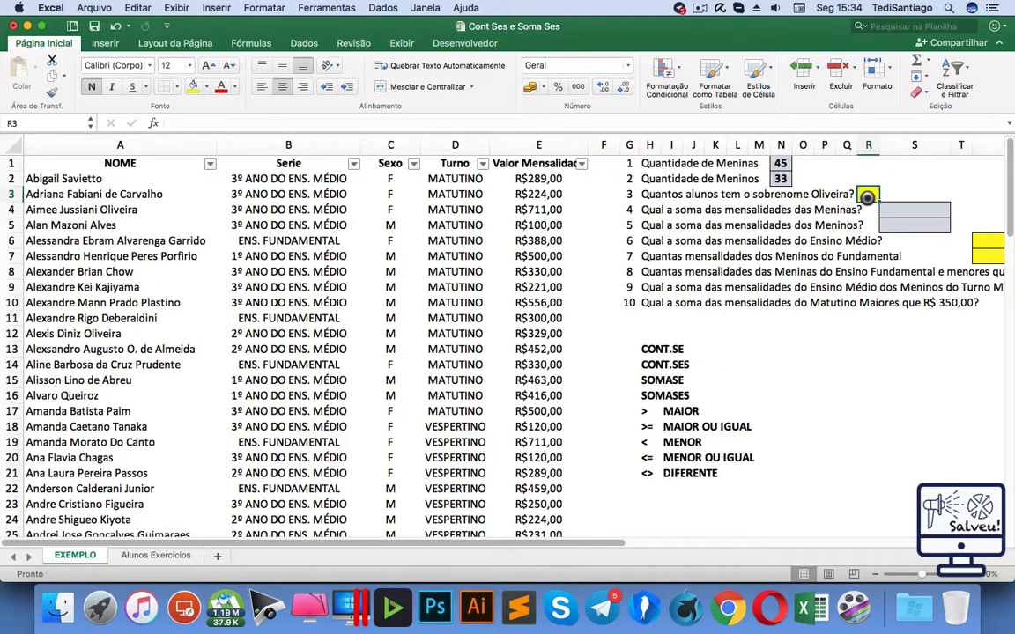
type("=CONT")
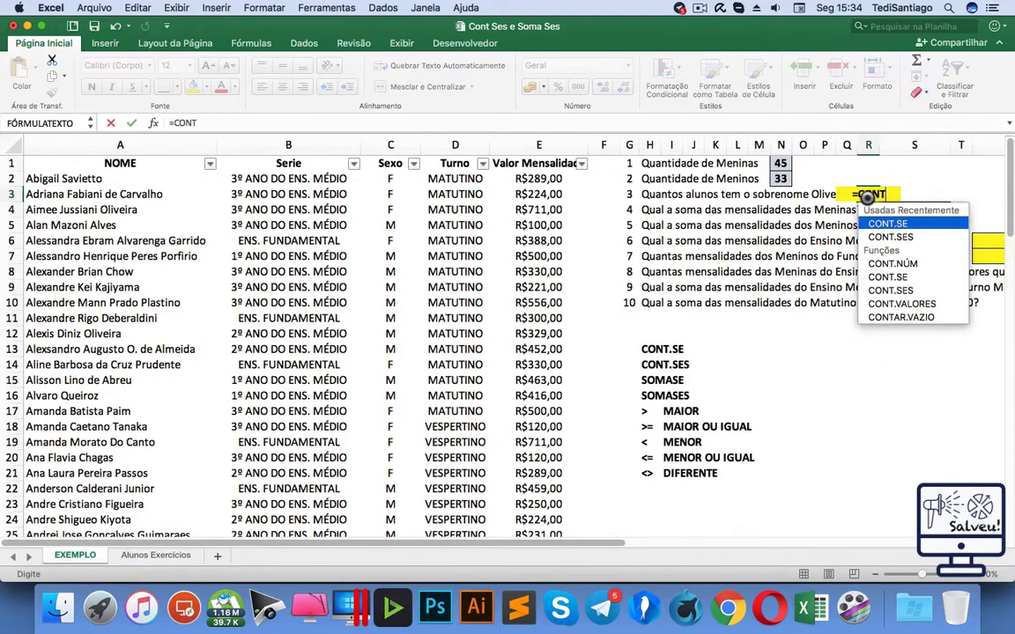
key("Tab")
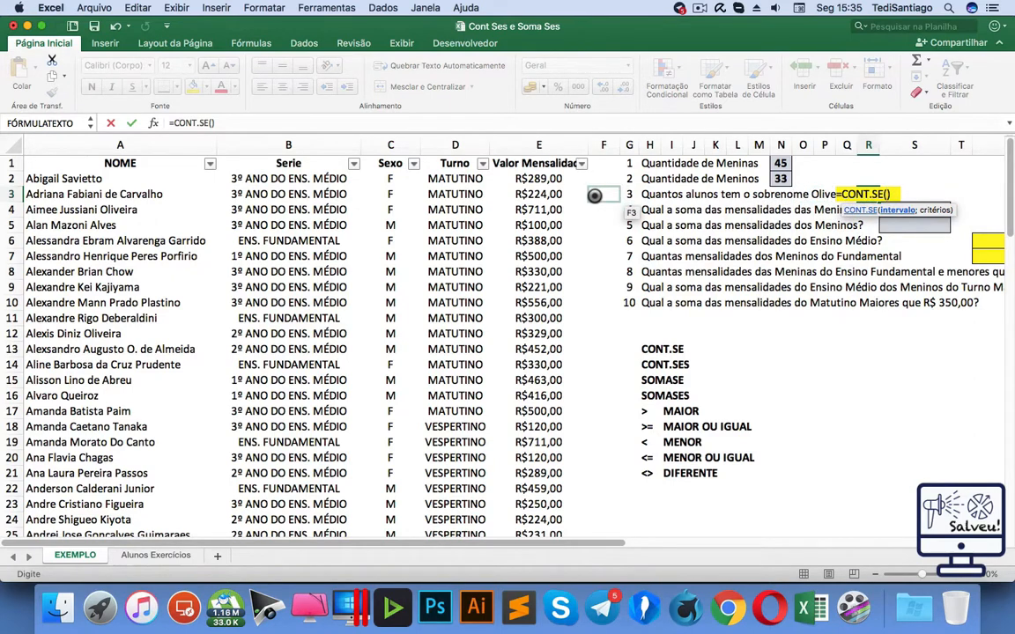
type("NOME")
key("Tab")
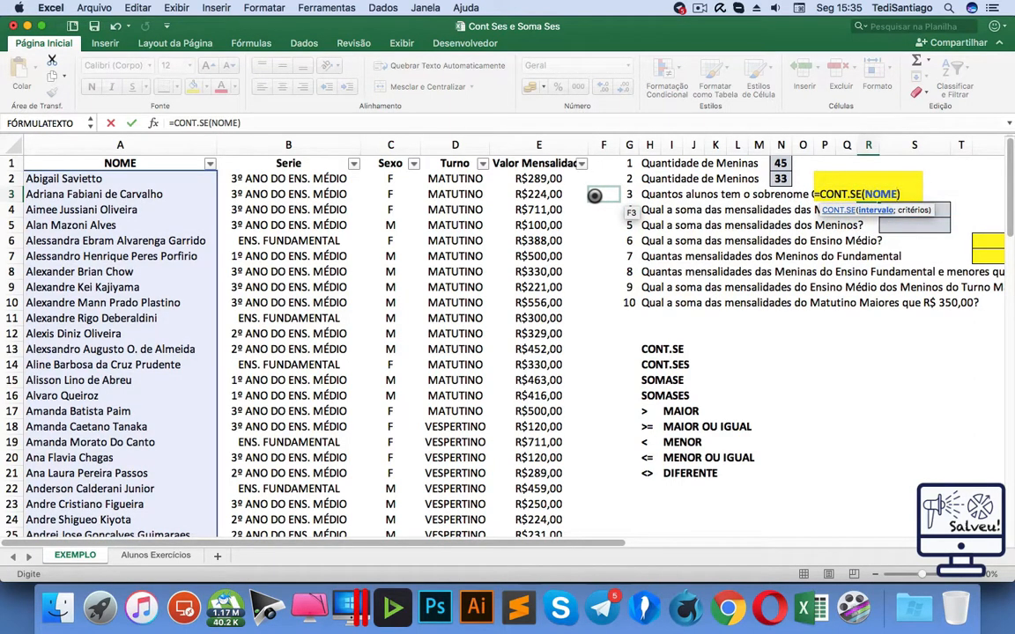
type(";")
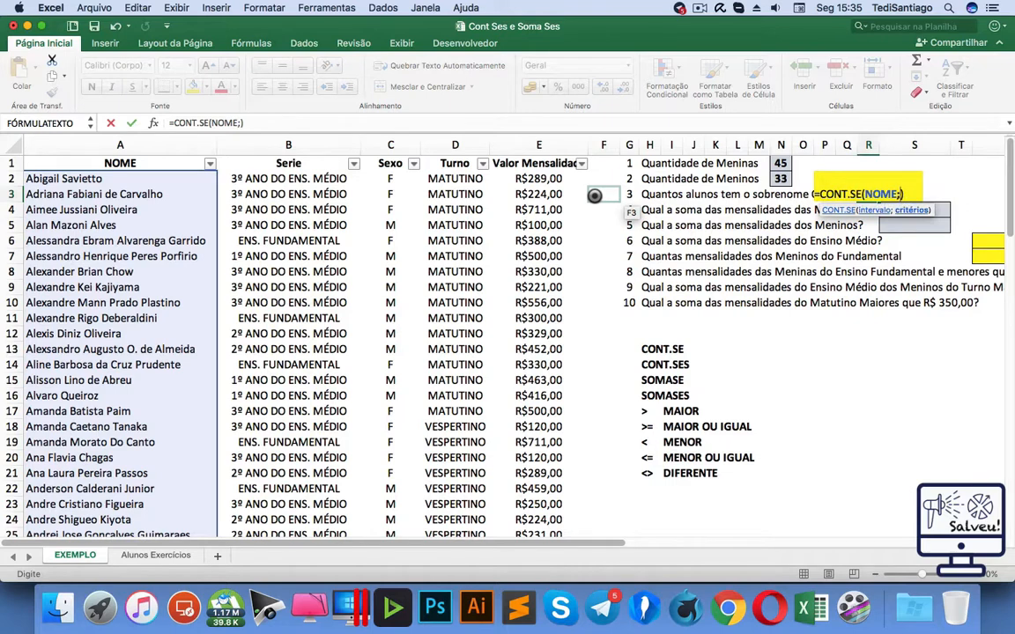
type("\"OLIVEIRA")
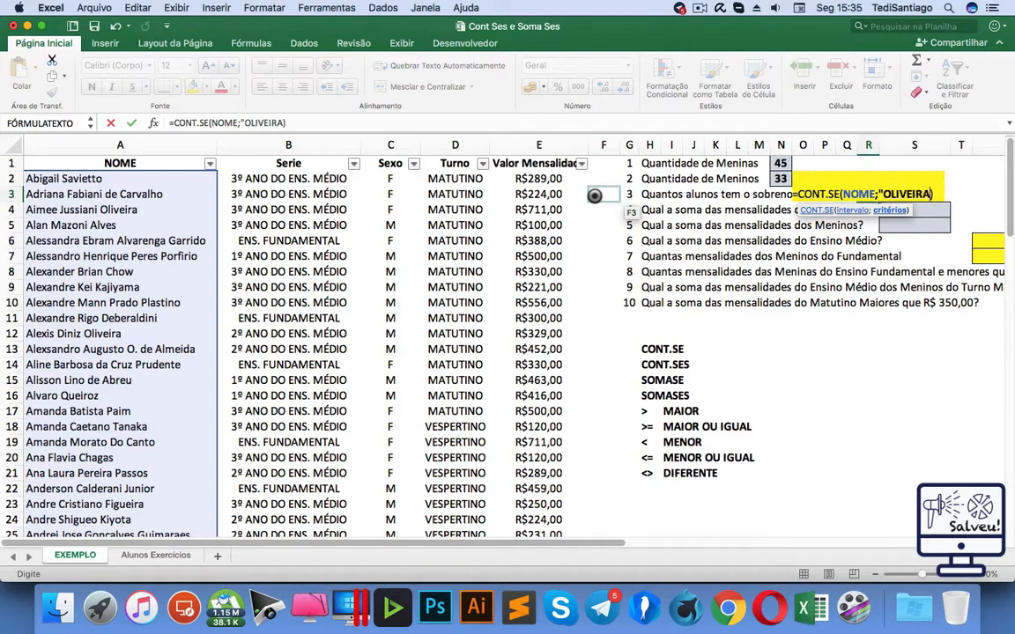
type("\"")
key("Return")
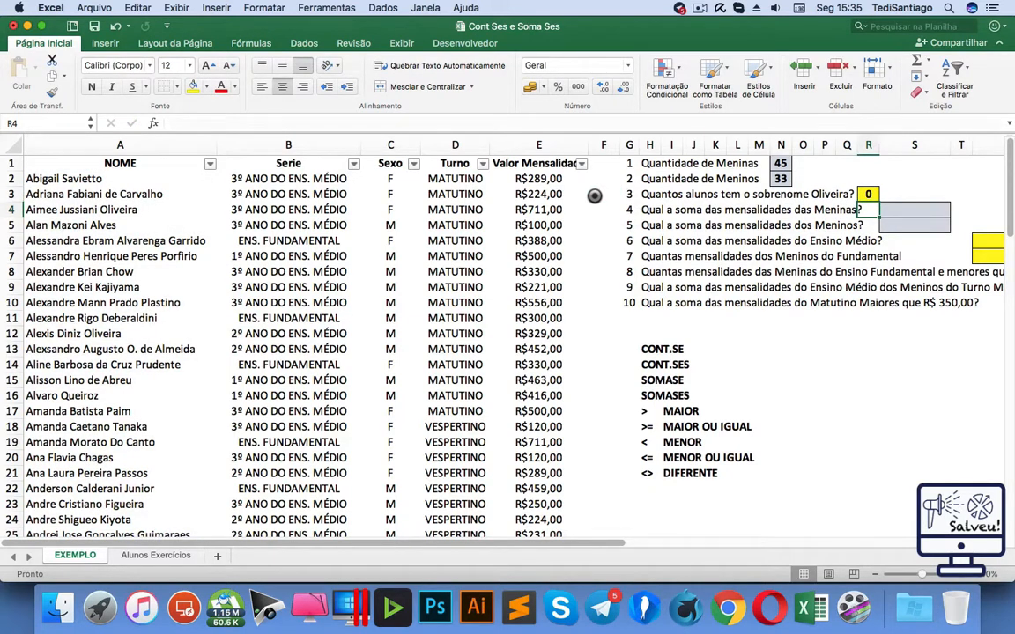
Compare the full name in A12 with the criterion in the R3 formula, leaving the formula as it is.
left_click(100, 334)
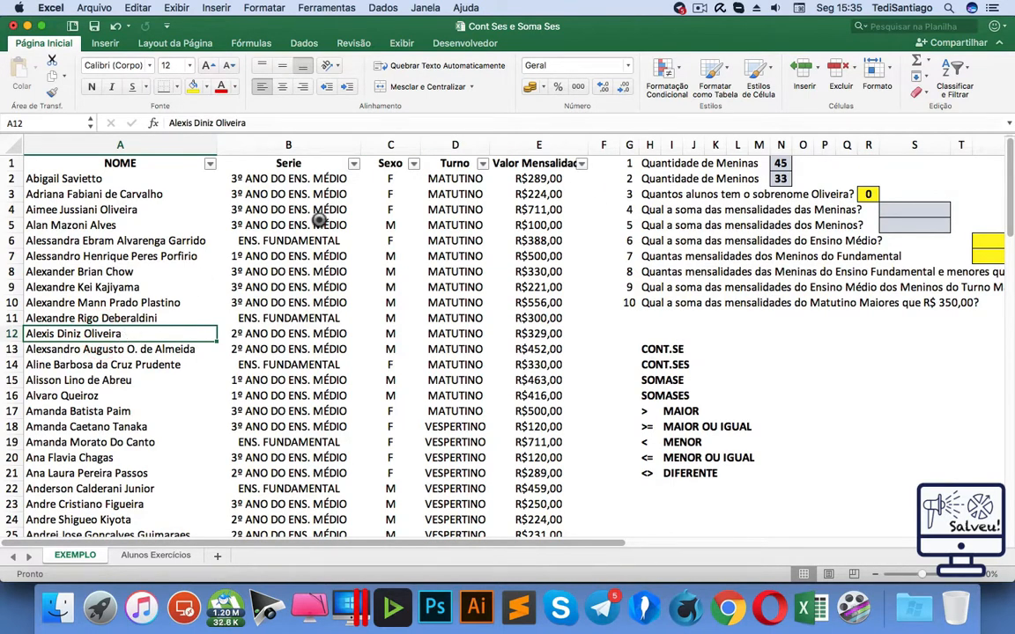
double_click(868, 193)
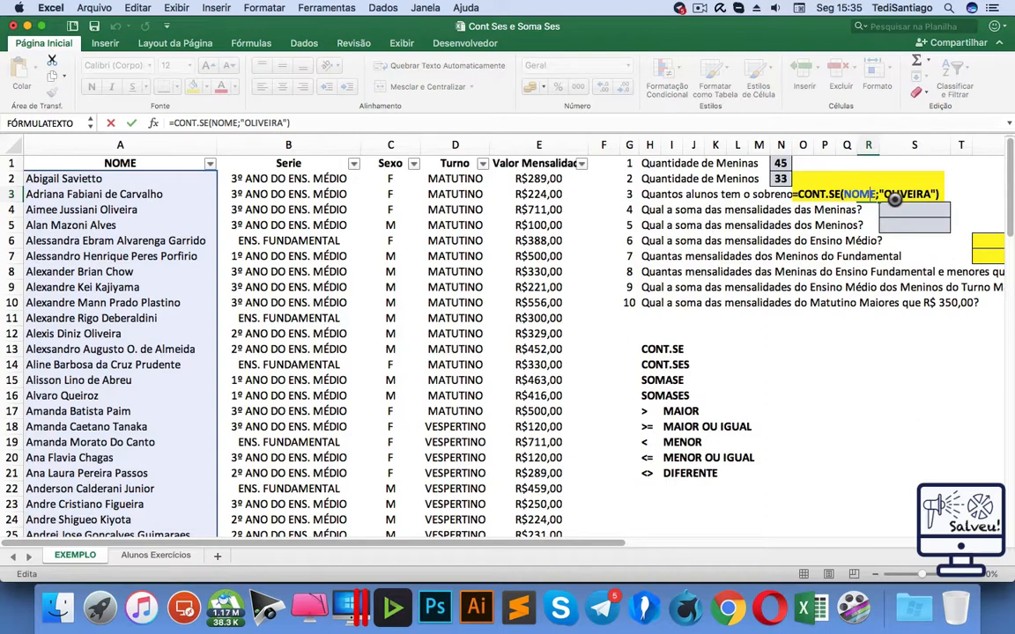
key("Return")
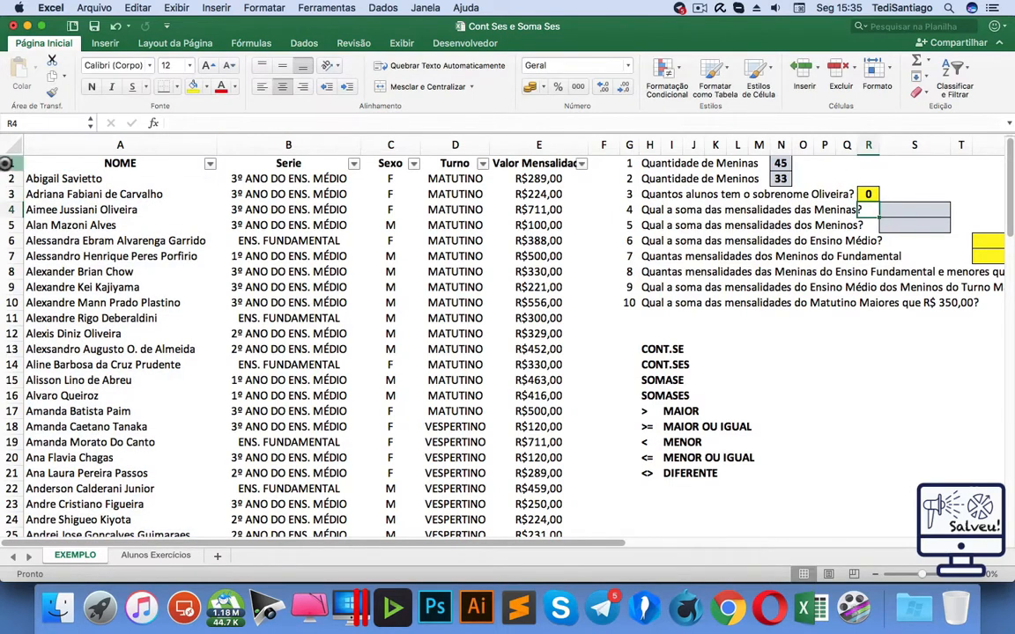
Test the exact-match formula by replacing the full name in A2 with only the surname from question 3.
left_click(48, 179)
type("OLIVEIRA")
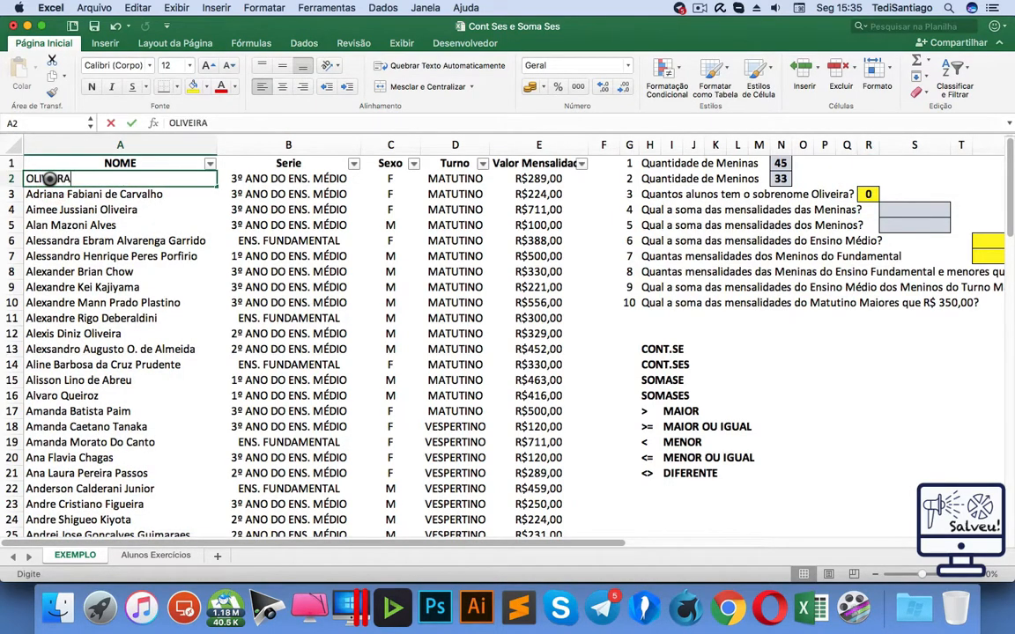
key("Return")
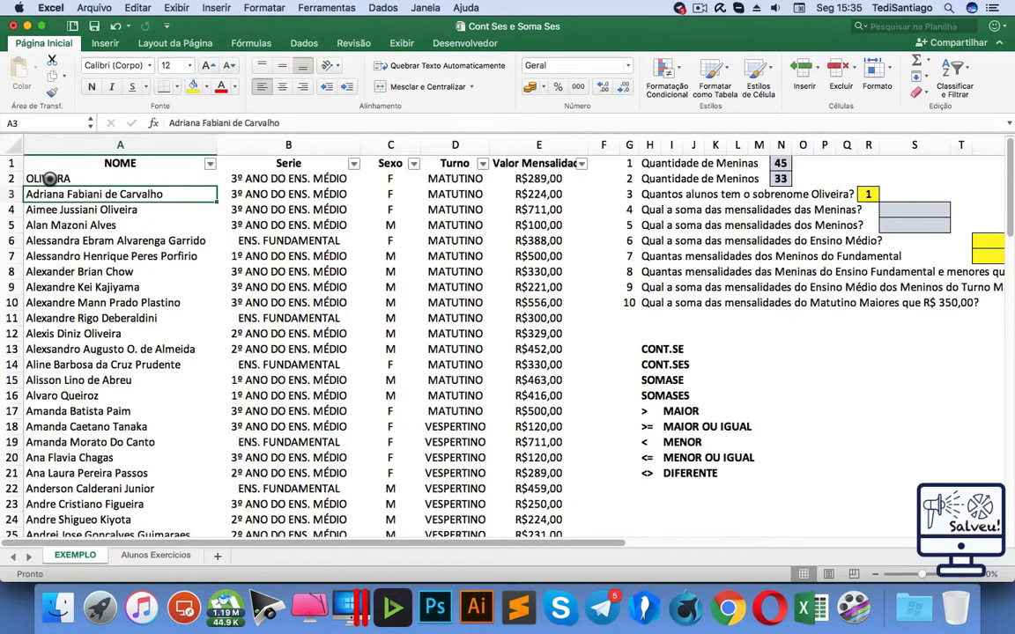
Append "da" and a second surname to the test entry in A2 to test the exact match on a longer name.
left_click(77, 180)
double_click(80, 177)
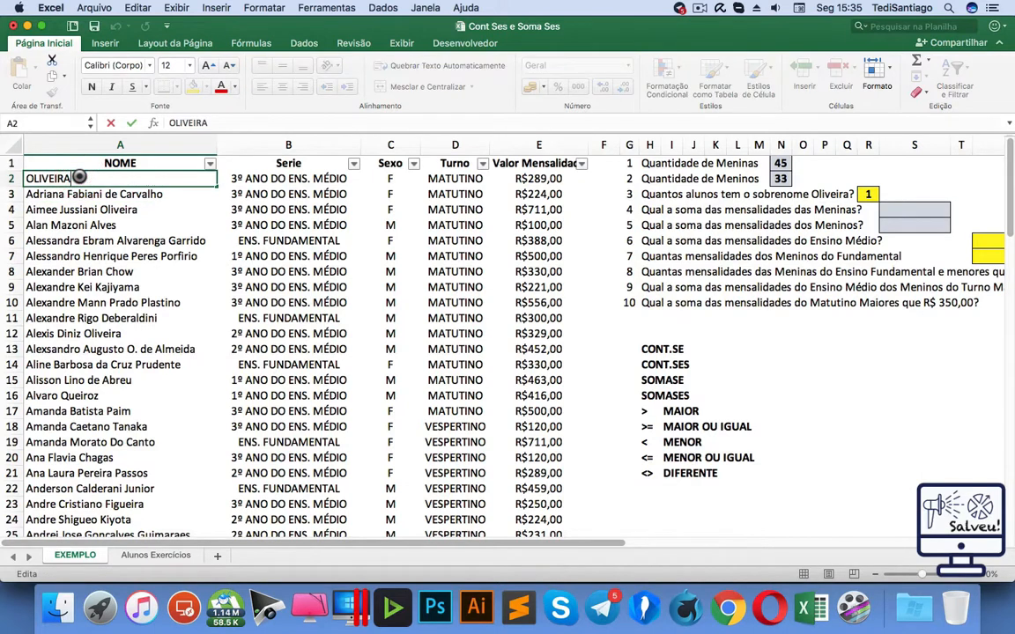
type("SILVA")
key("Return")
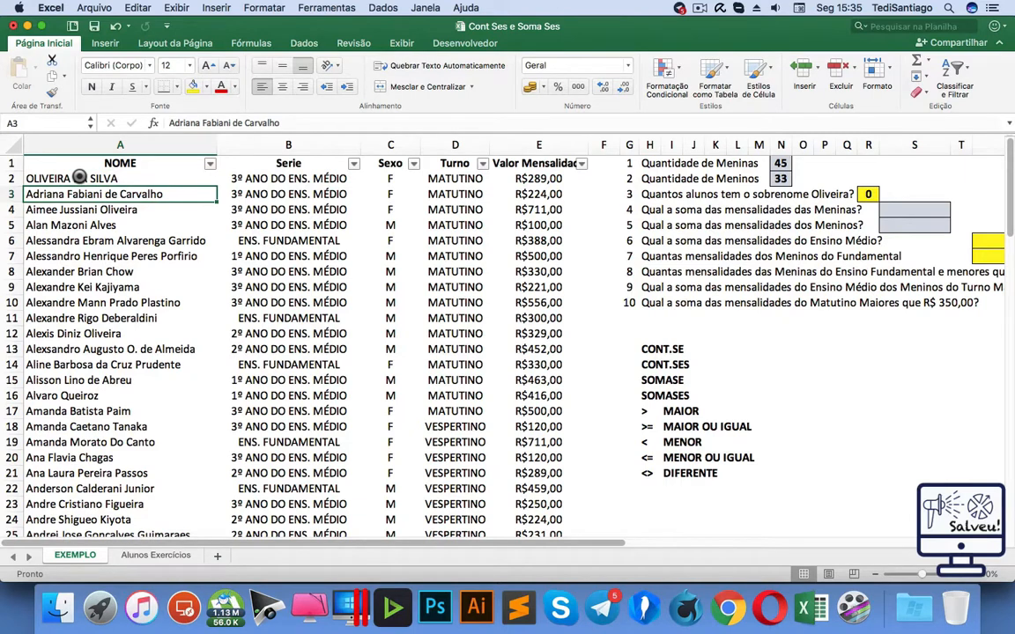
Undo both test edits in A2 to restore the original student name.
left_click(113, 179)
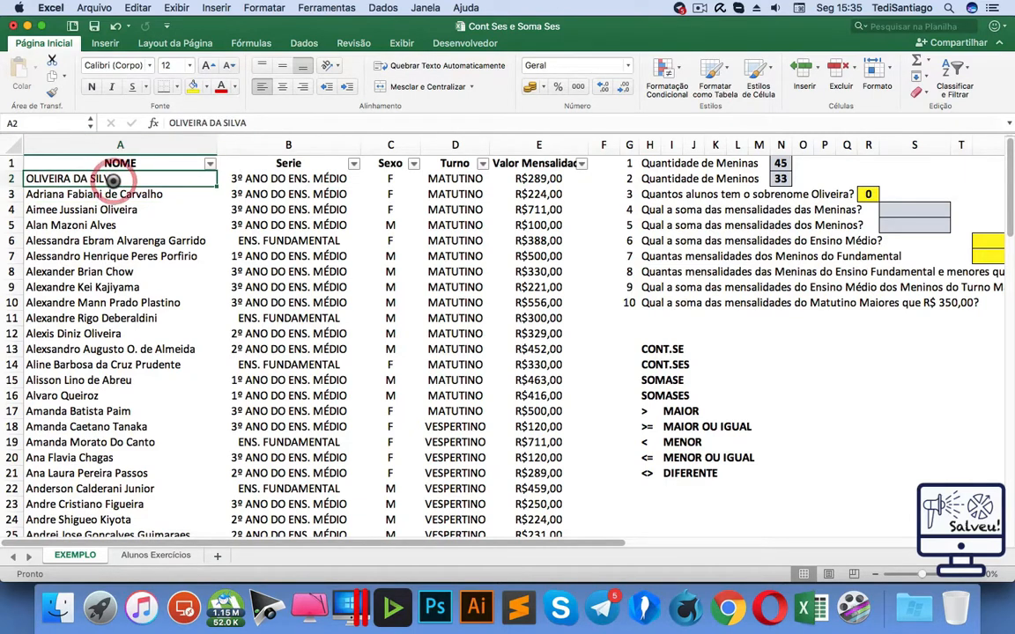
key("super+z")
key("super+z")
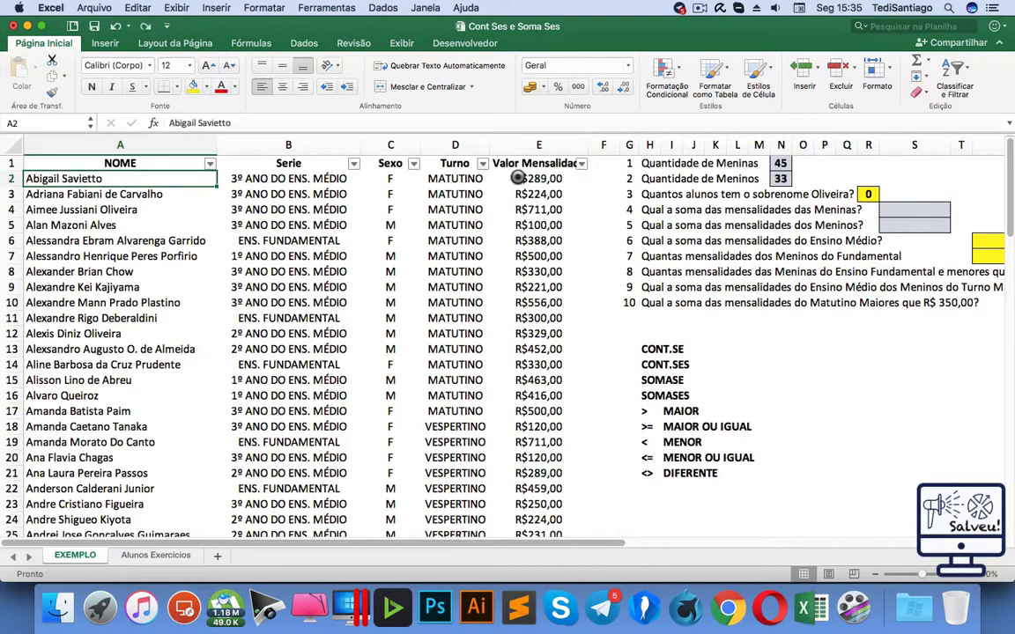
Add an asterisk wildcard before and after the surname inside the quotes of the CONT.SE criterion in R3.
double_click(867, 194)
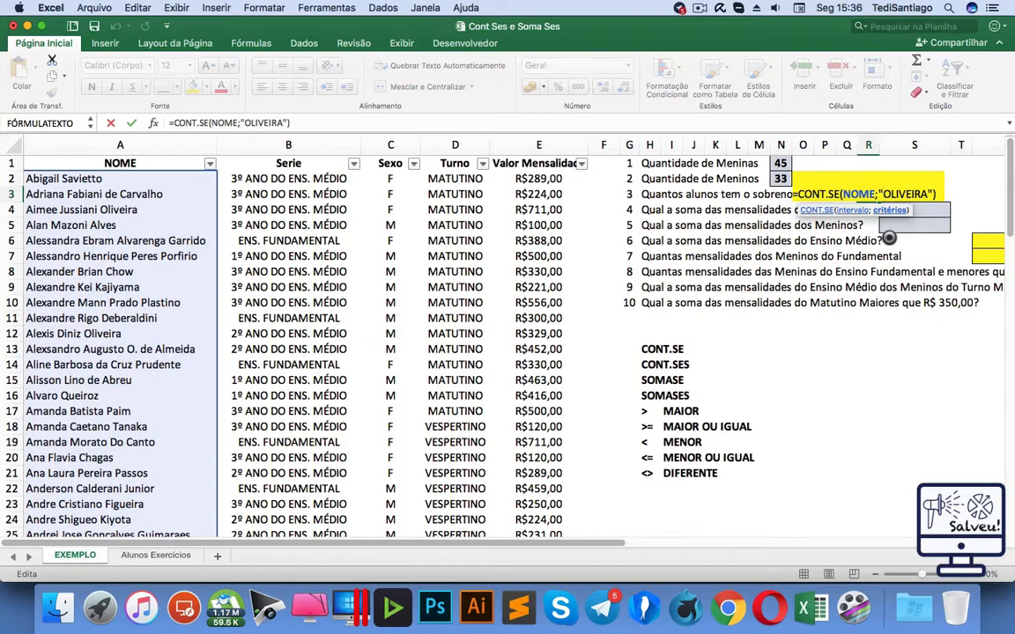
type("*")
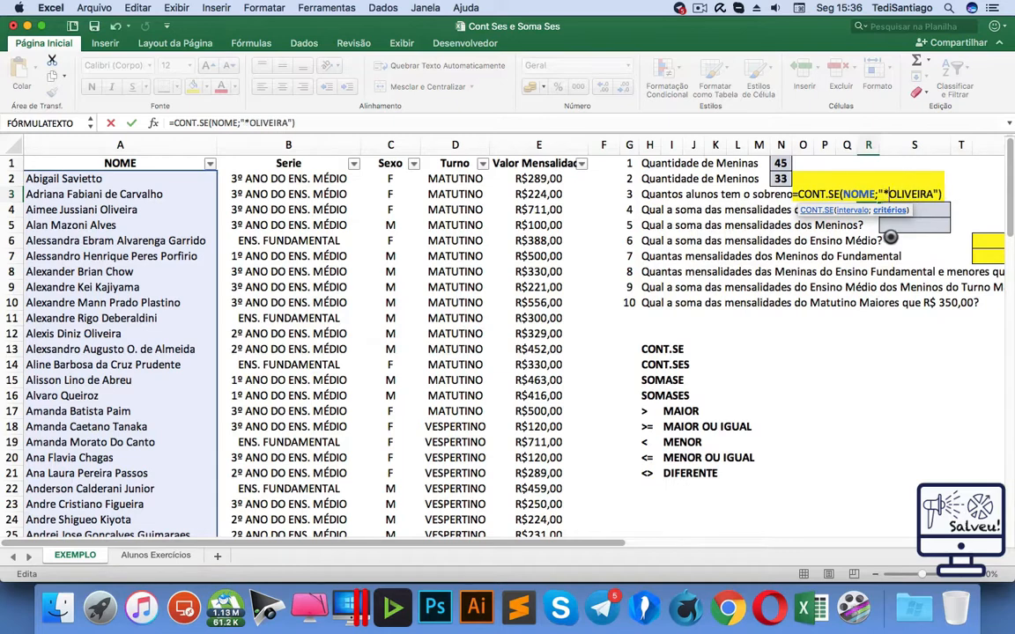
left_click(930, 191)
type("*")
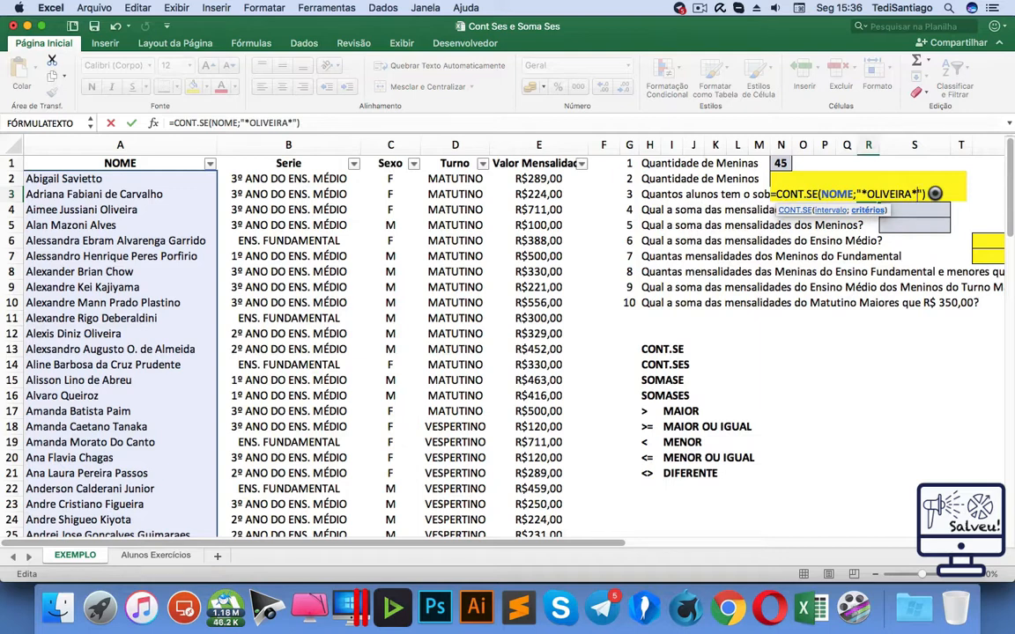
key("Return")
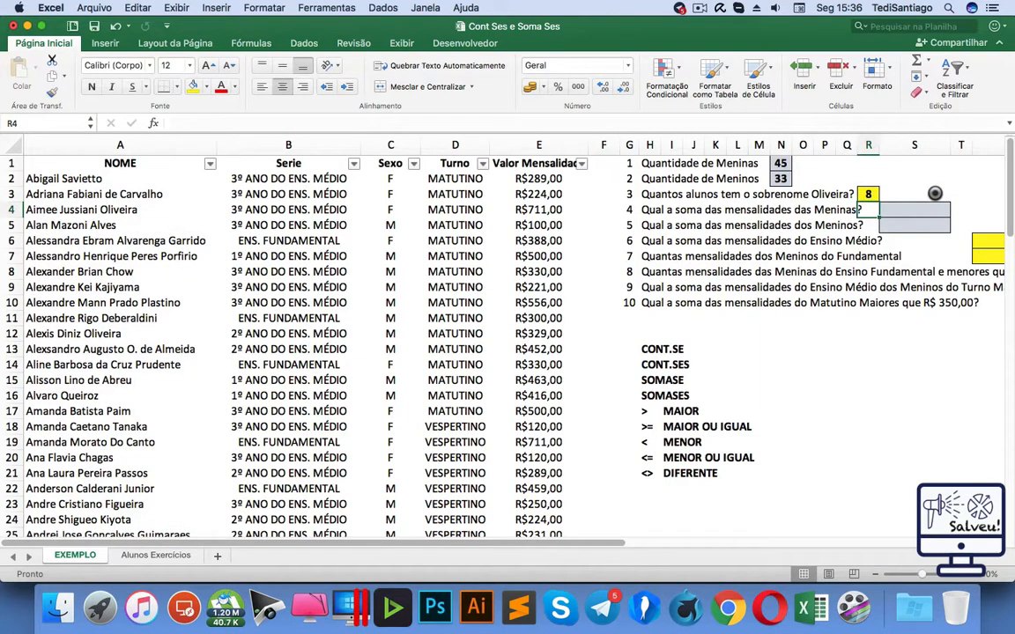
Verify the R3 count by filtering NOME with Contém and the surname from question 3, selecting the filtered names, and clearing the filter.
left_click(210, 164)
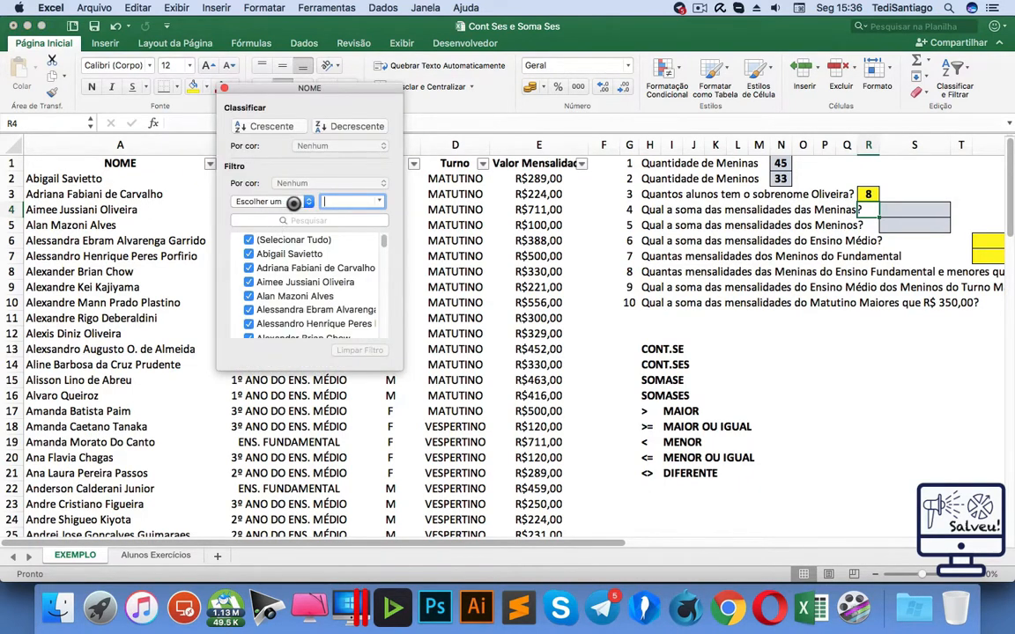
left_click(303, 202)
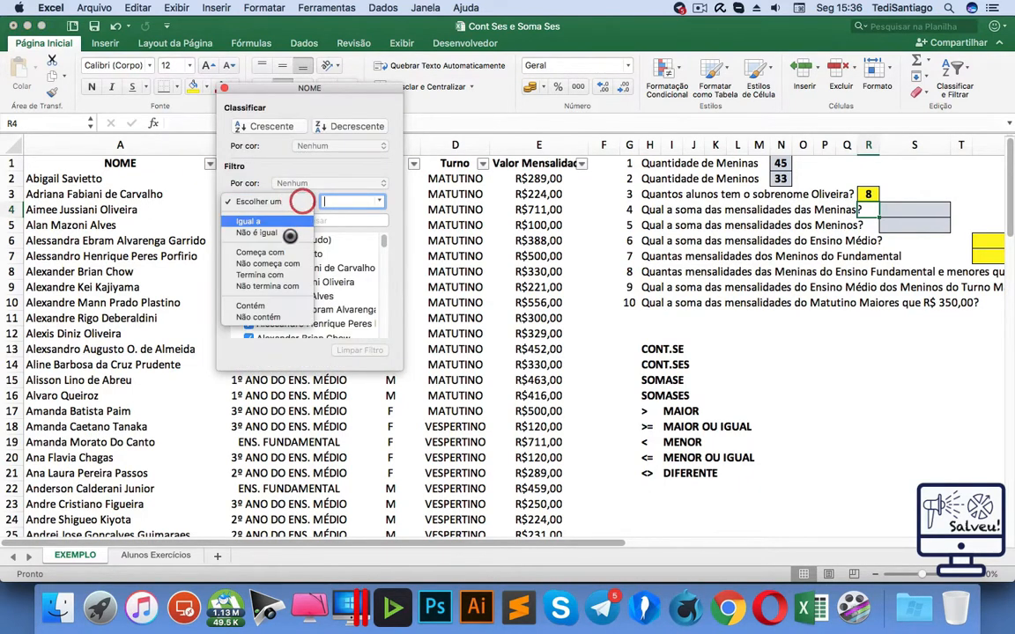
left_click(283, 304)
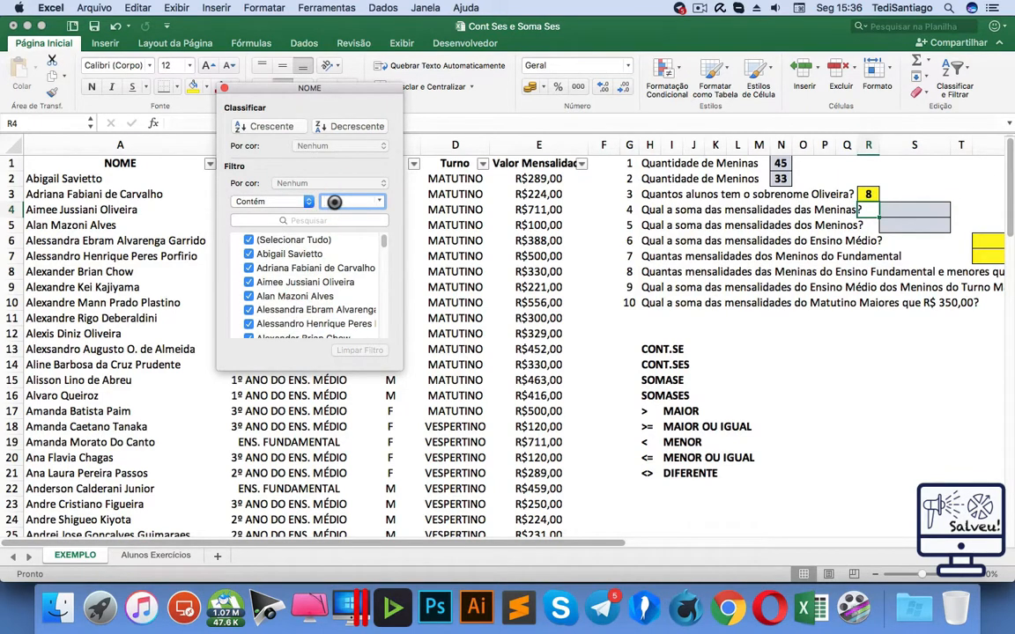
type("OLIVEIRA")
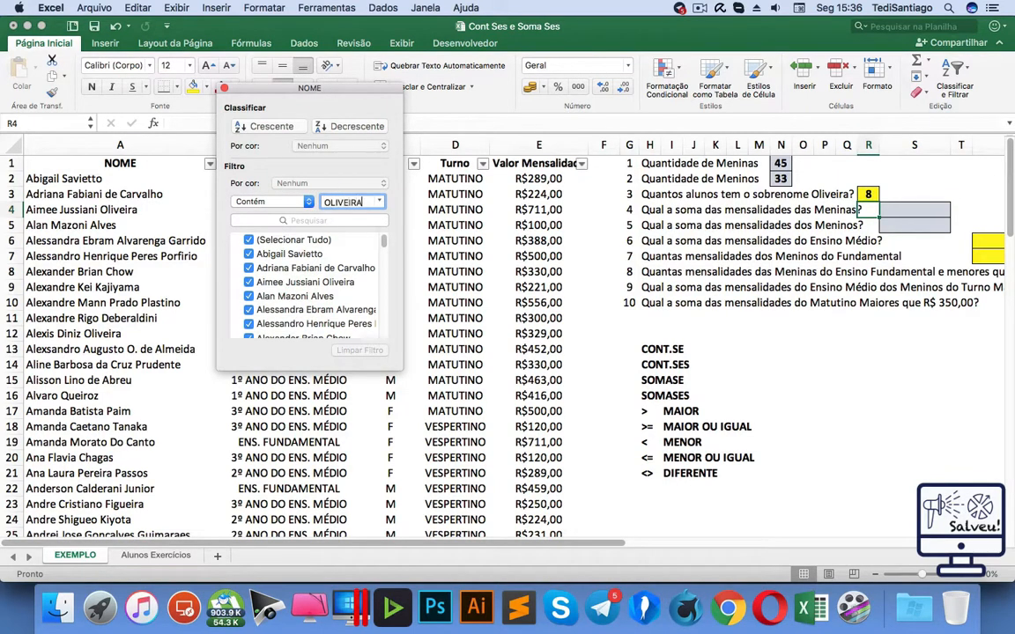
left_click(153, 260)
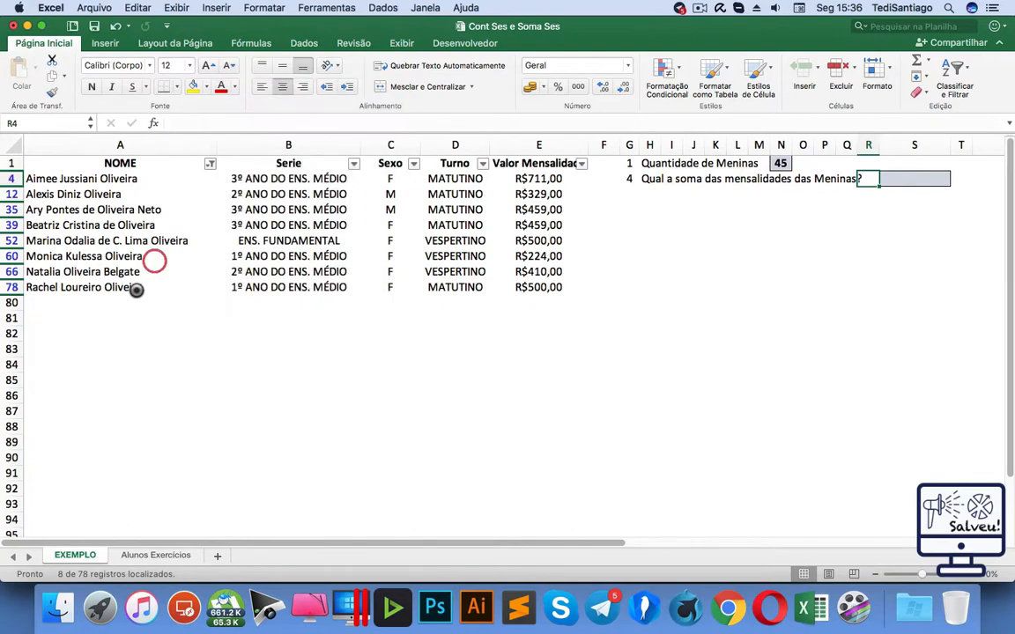
left_click_drag(136, 290, 88, 179)
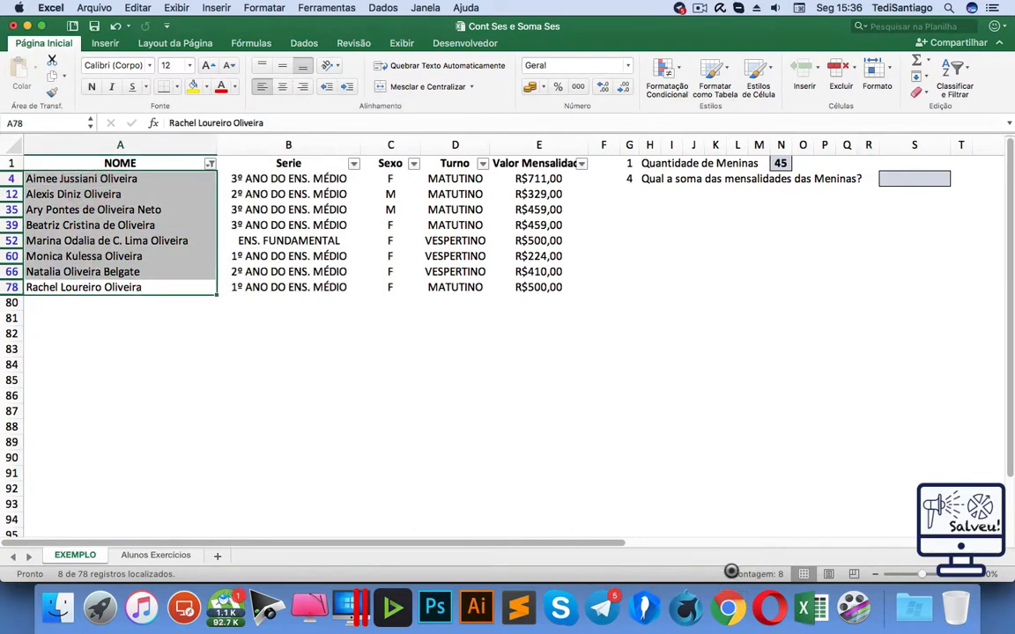
left_click(210, 164)
left_click(359, 385)
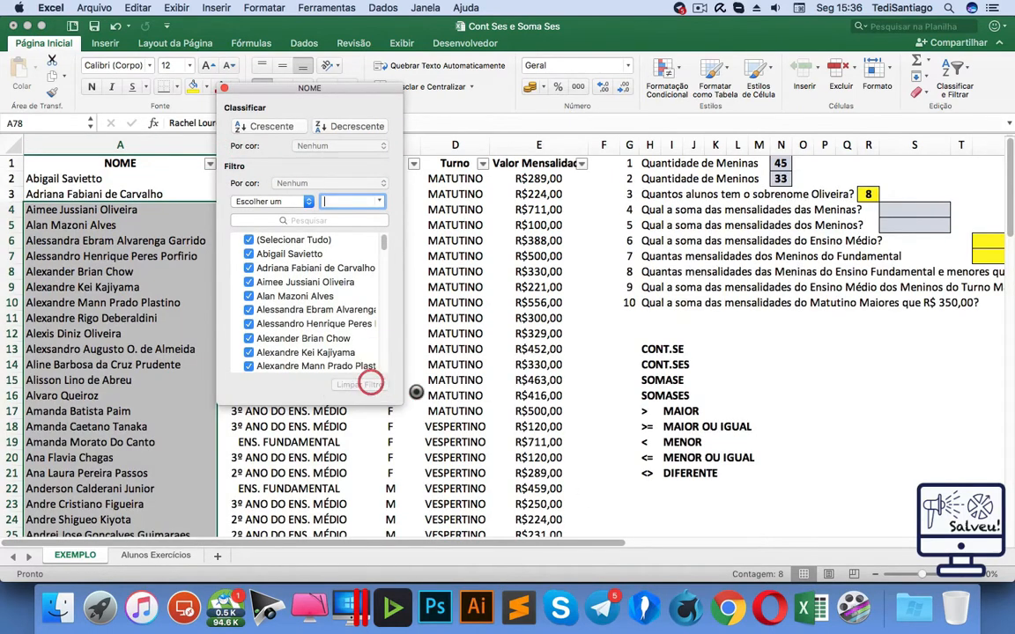
left_click(849, 340)
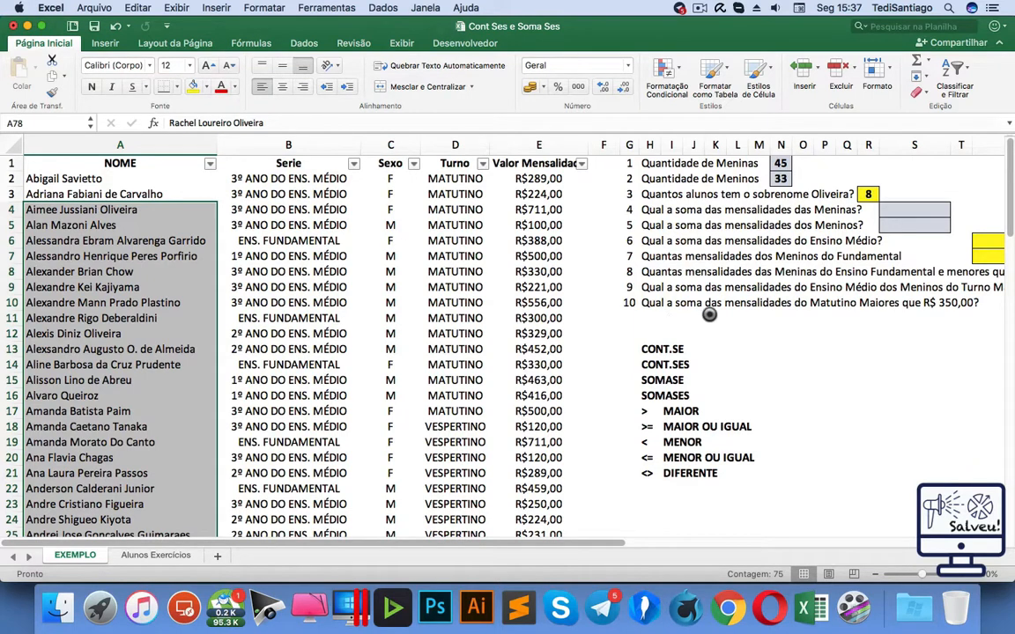
Enter the surname of the student in A5 as a search term in cell Q13, in capital letters.
left_click(837, 193)
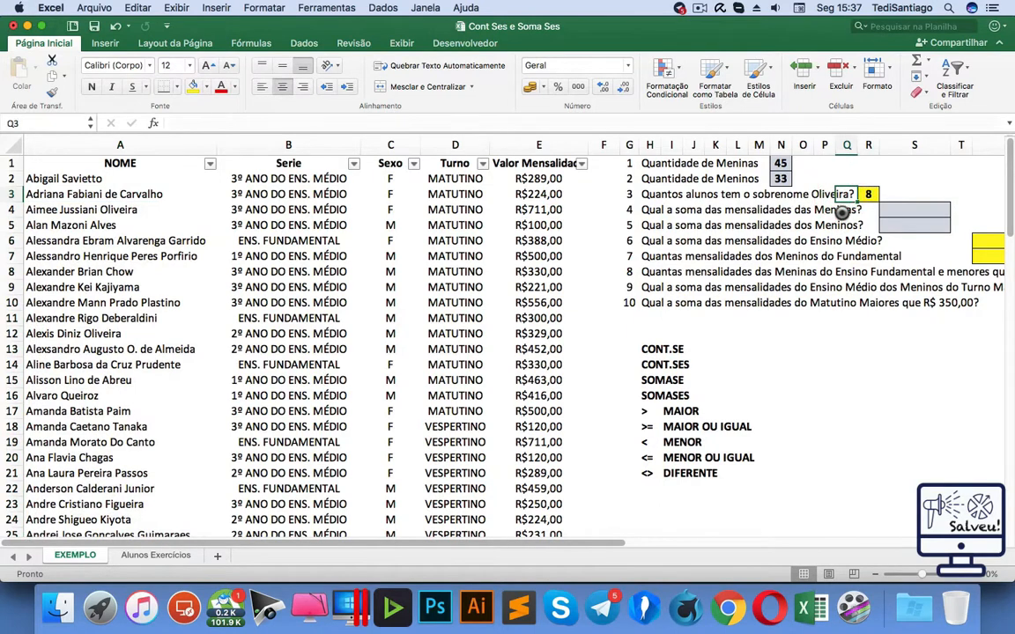
left_click(846, 351)
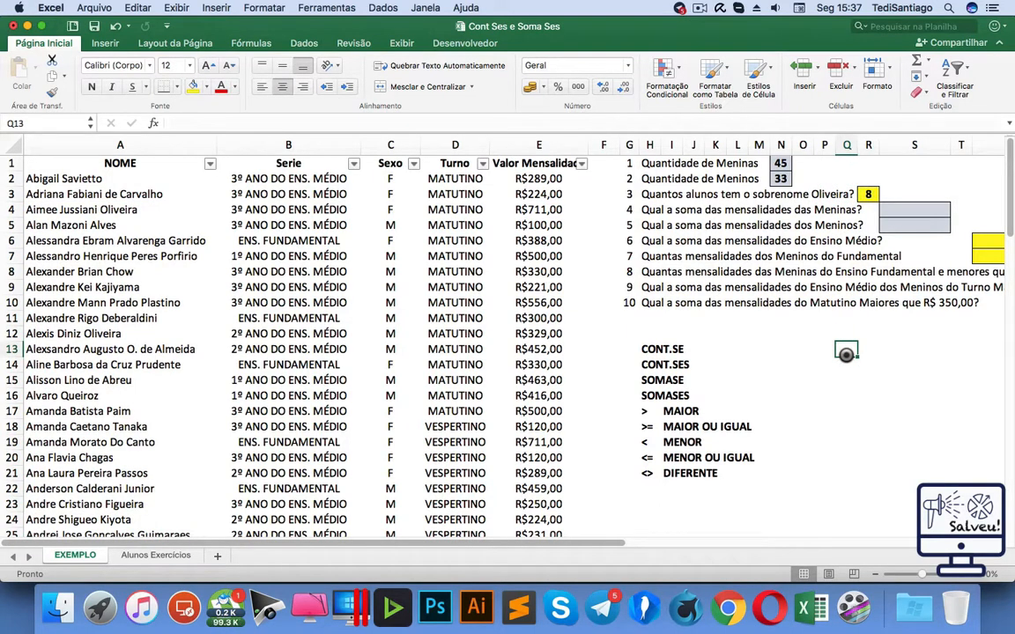
type("ALVES")
key("Return")
Count the names containing the surname from Q13 in cell S13 using CONT.SE with the NOME range and an asterisk before and after the quoted surname.
left_click(881, 349)
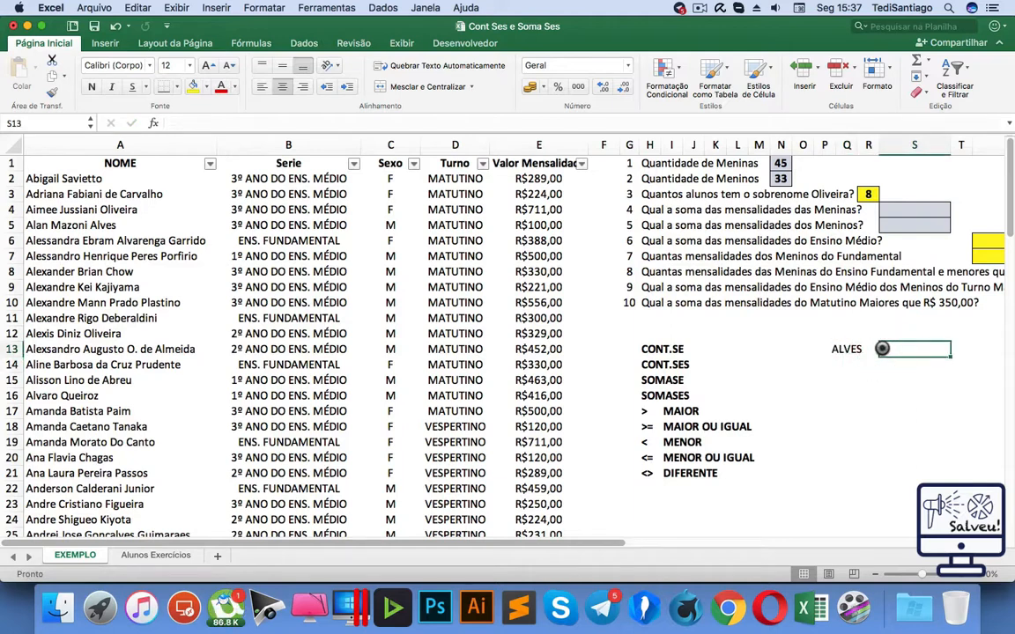
type("=CONT")
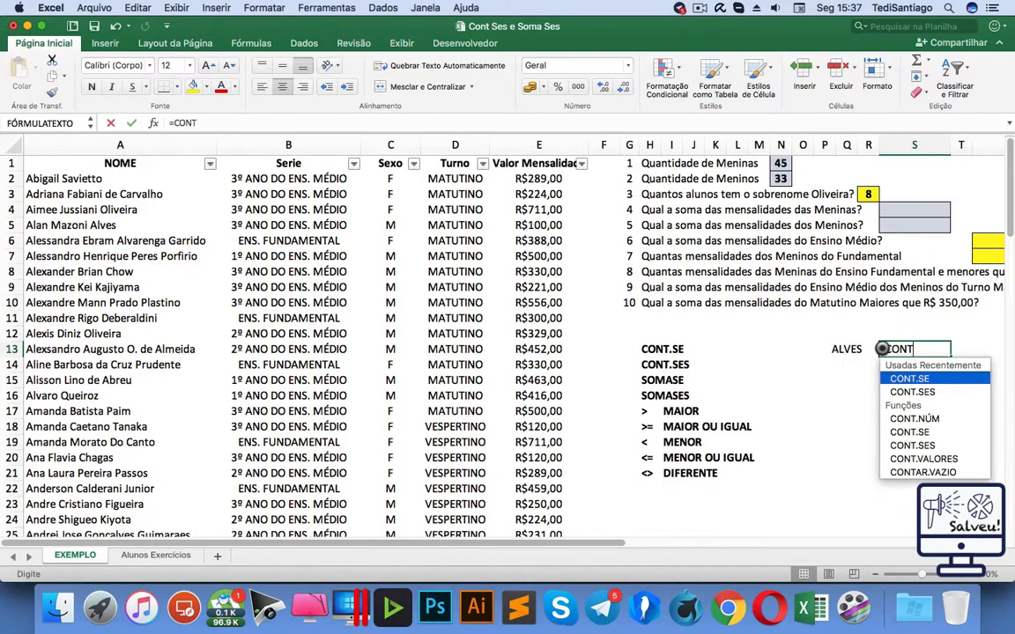
key("Tab")
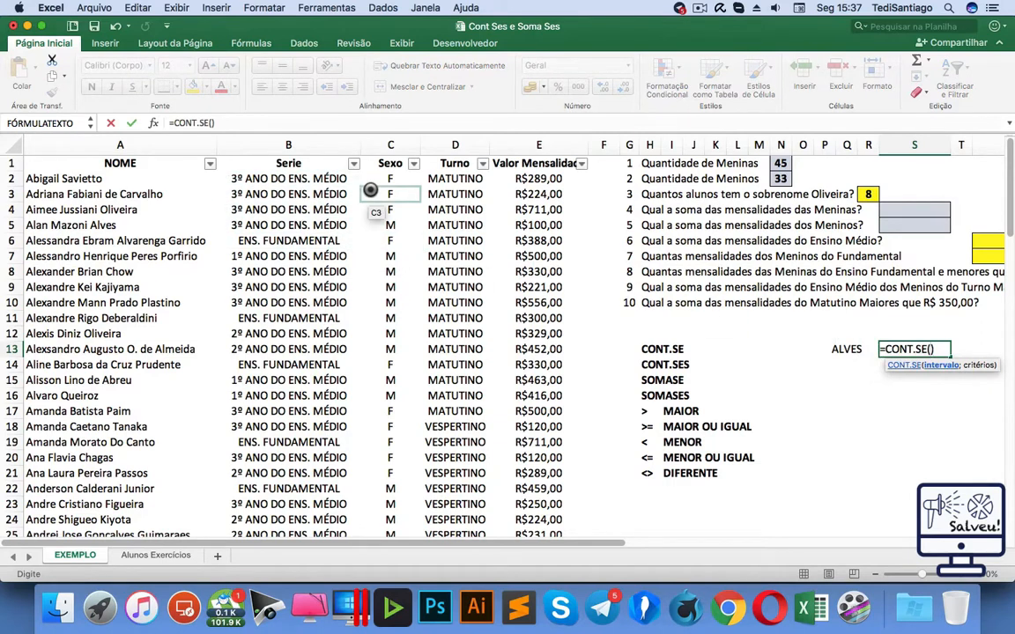
type("NOME")
key("Tab")
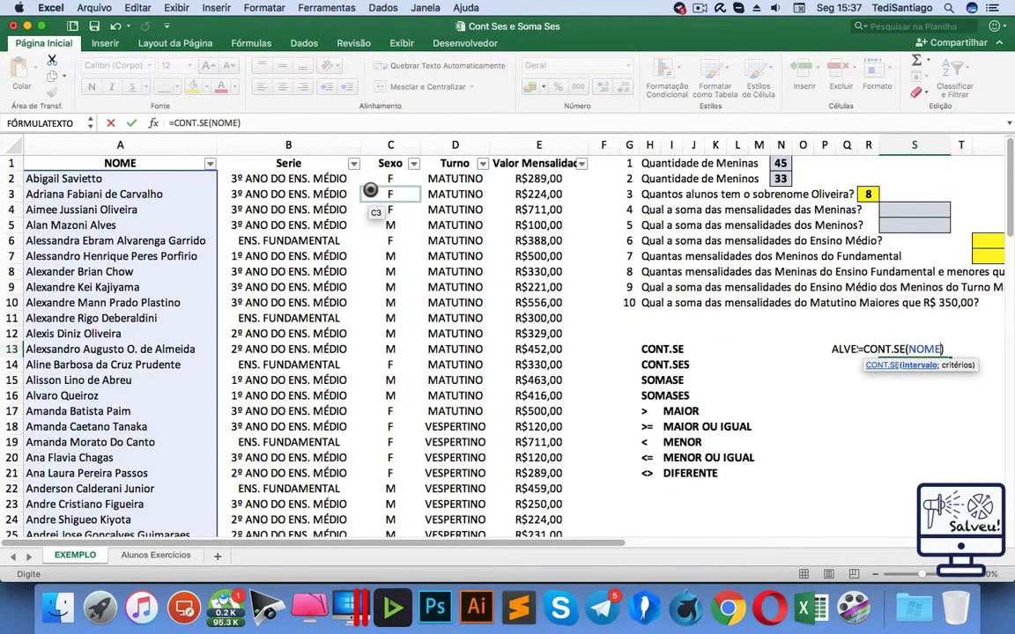
type(";\"*\"")
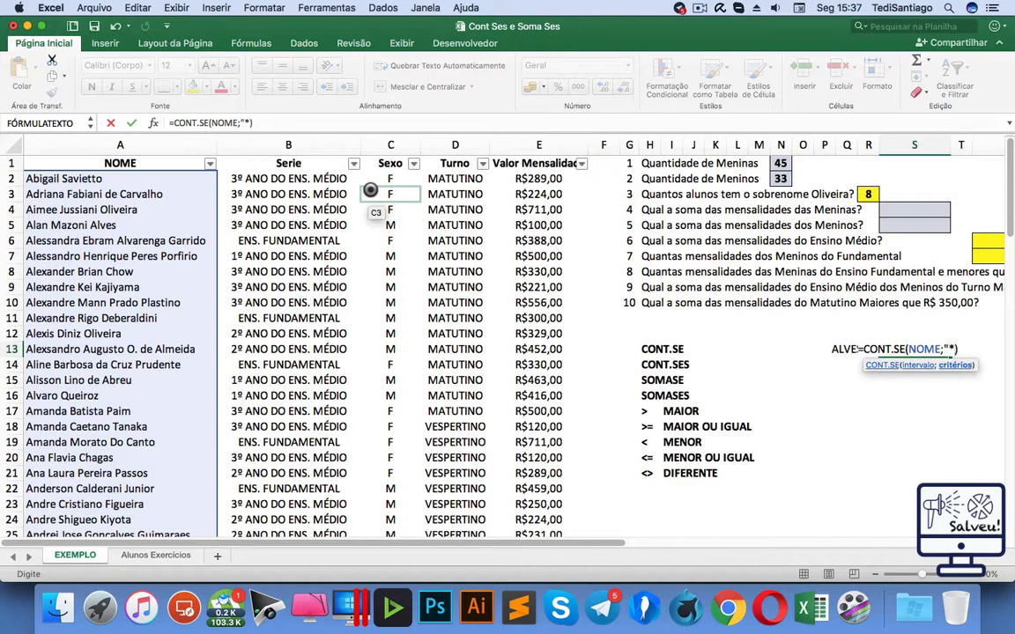
key("BackSpace")
type("ASL")
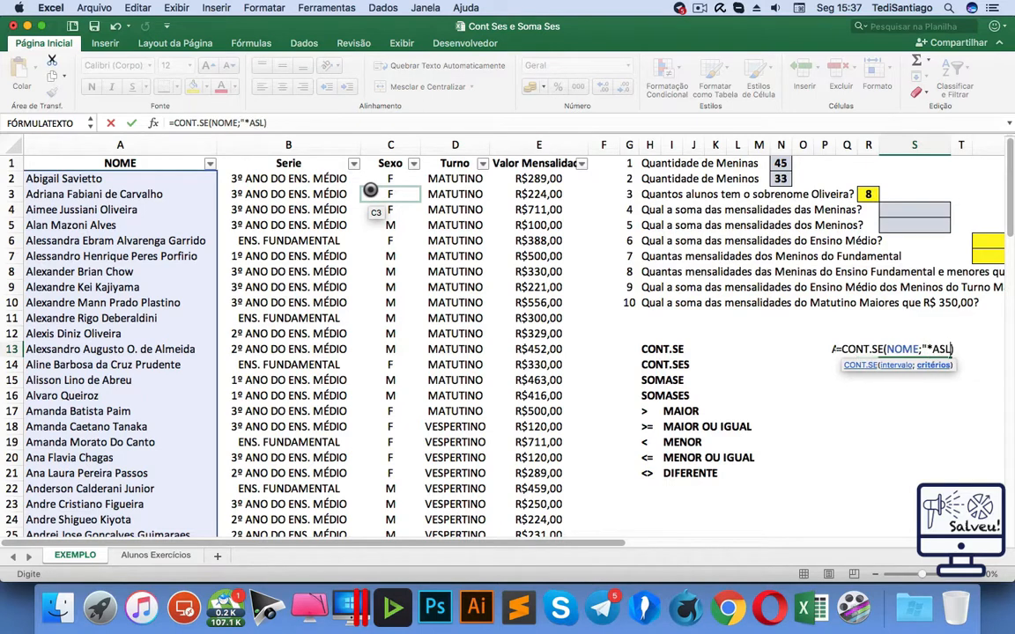
key("BackSpace")
key("BackSpace")
type("LVES*")
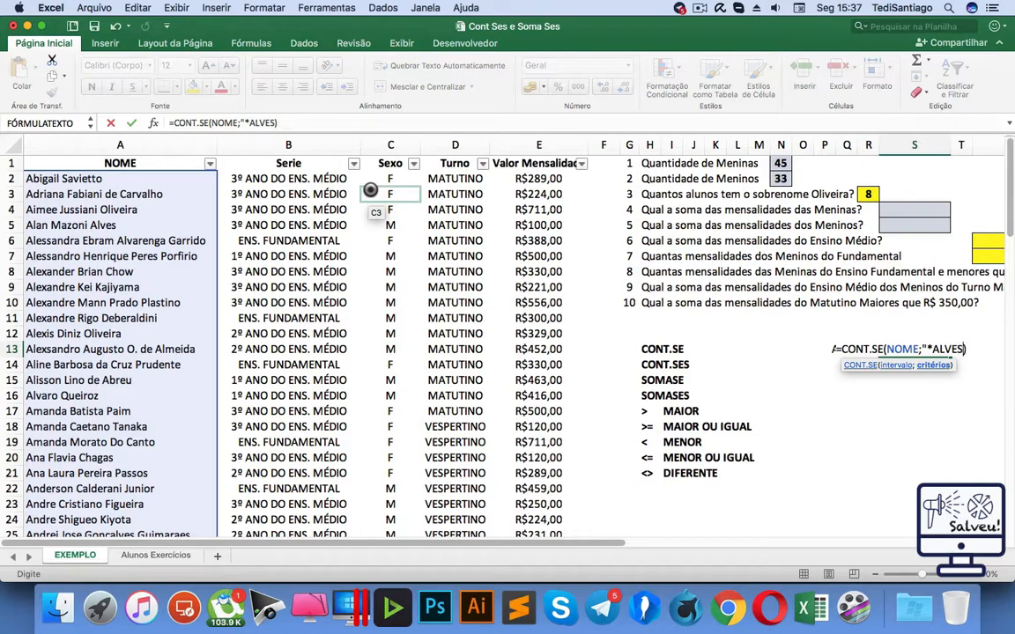
type("\"")
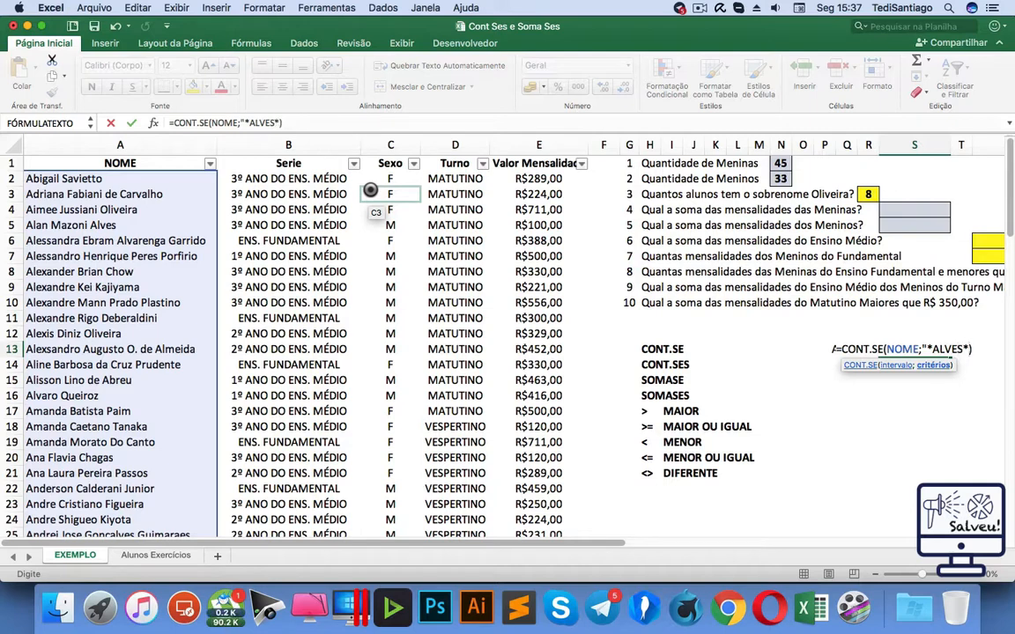
type(")")
key("Return")
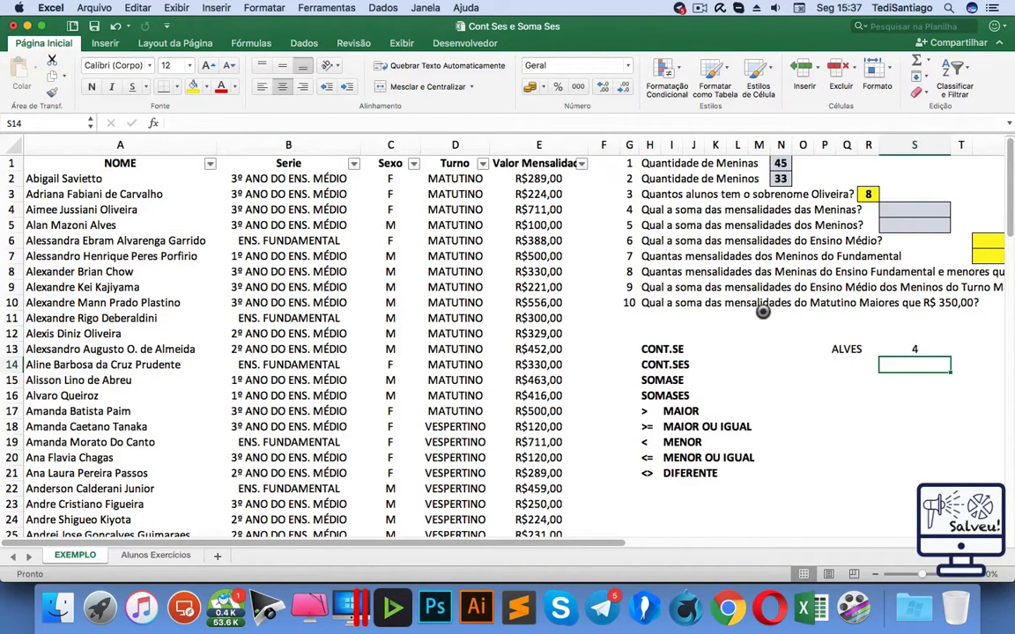
Filter the NOME column with Contém and the surname from Q13, and select the filtered names to check the S13 count.
left_click(892, 346)
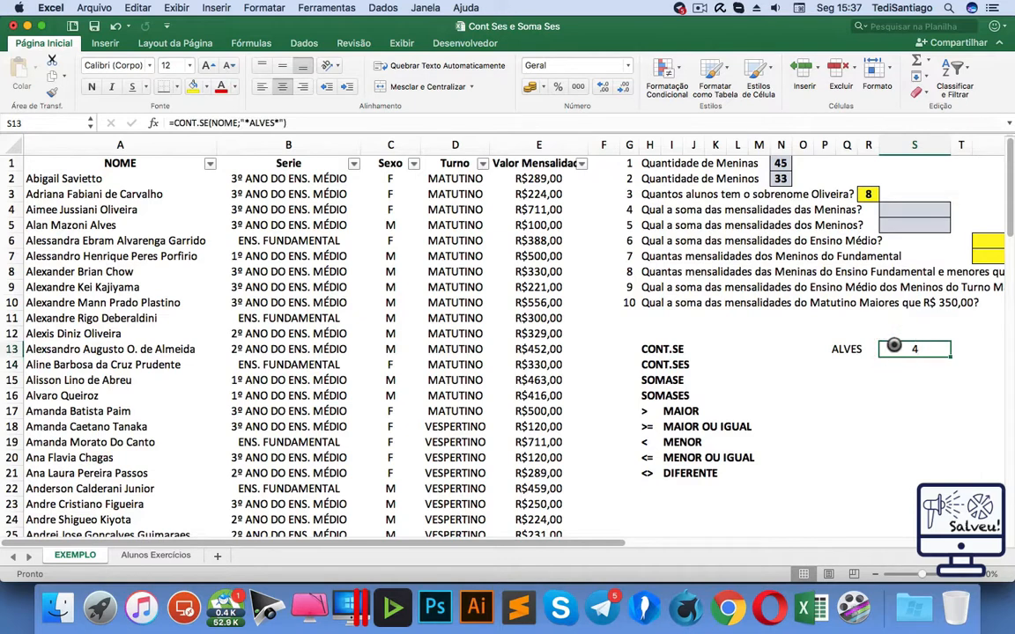
left_click(210, 164)
left_click(291, 200)
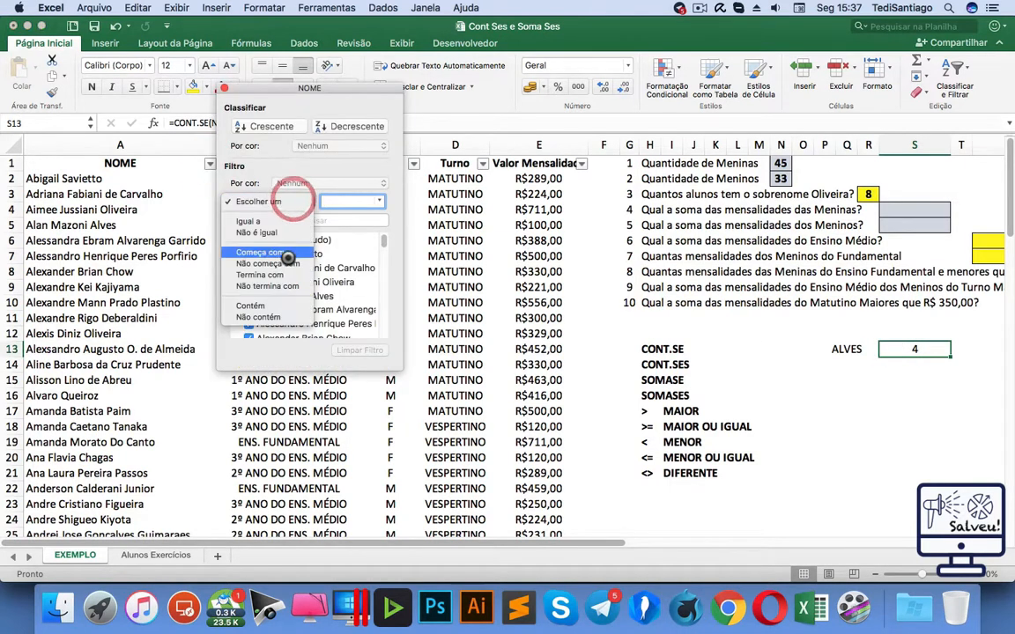
left_click(250, 305)
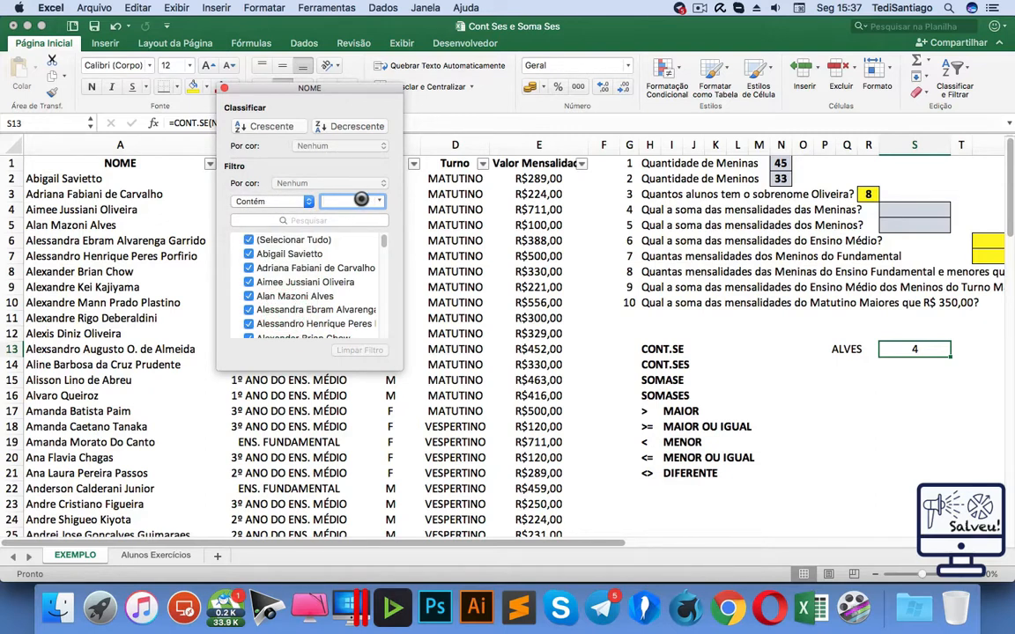
type("ALVES")
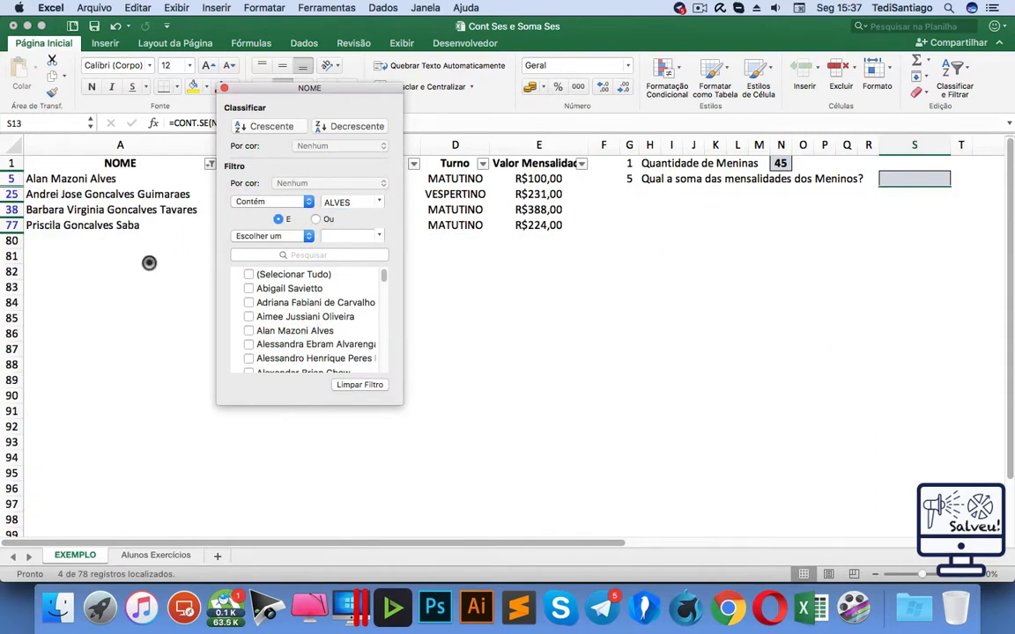
left_click(149, 262)
left_click_drag(127, 176, 136, 224)
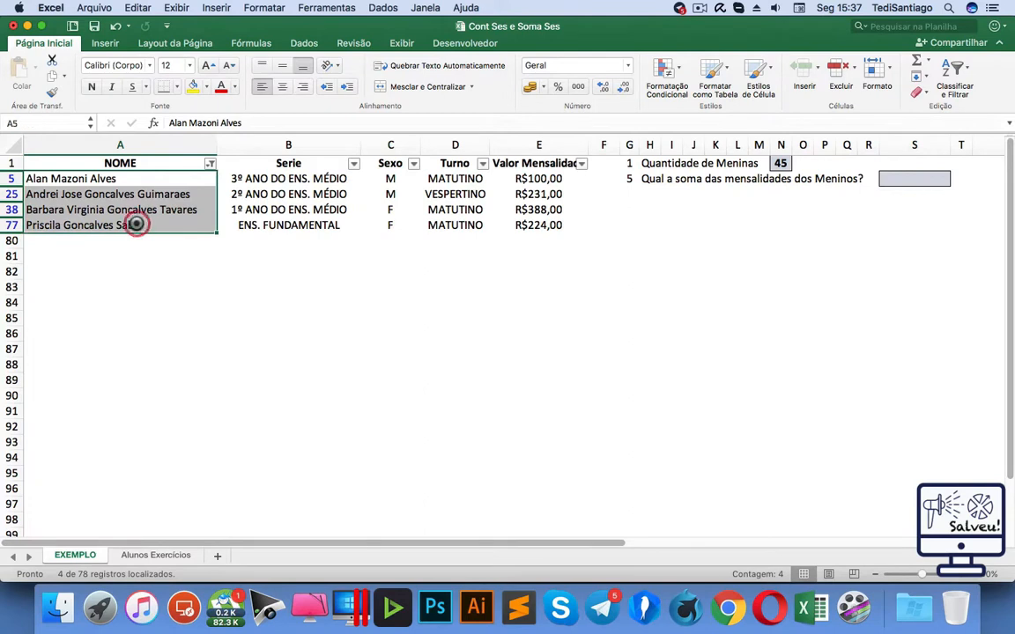
Examine where the searched surname occurs inside each filtered name, and clear the NOME filter.
left_click(113, 179)
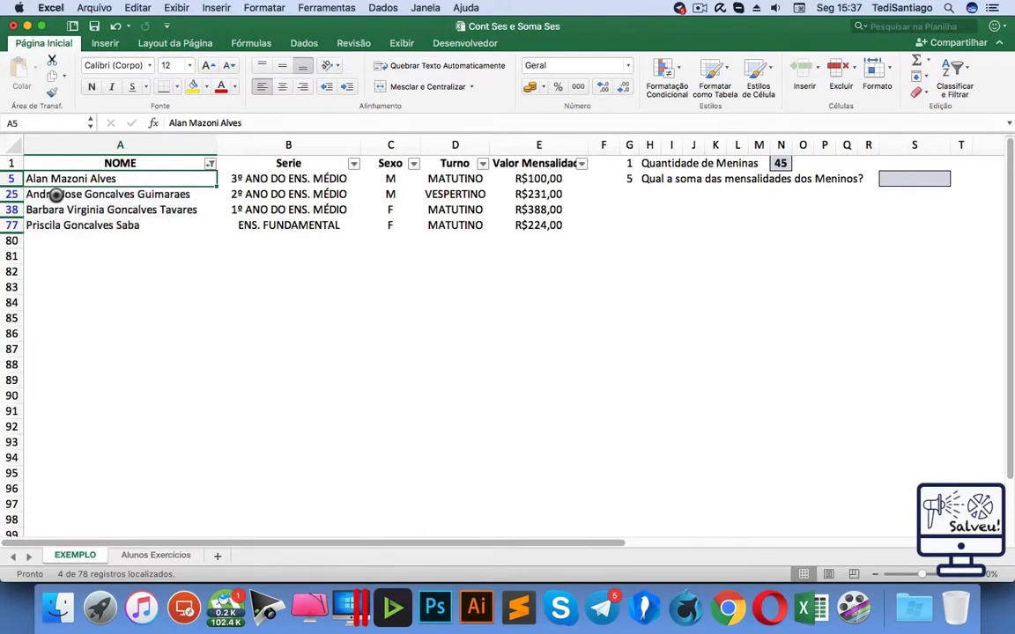
left_click(104, 193)
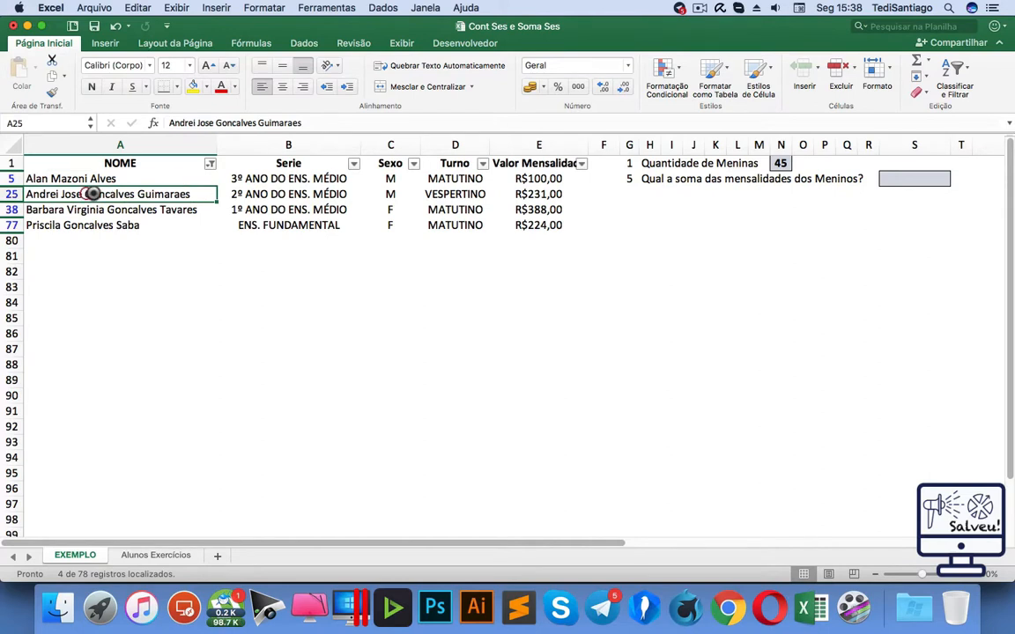
double_click(136, 194)
left_click_drag(136, 194, 94, 228)
left_click(136, 211)
double_click(117, 229)
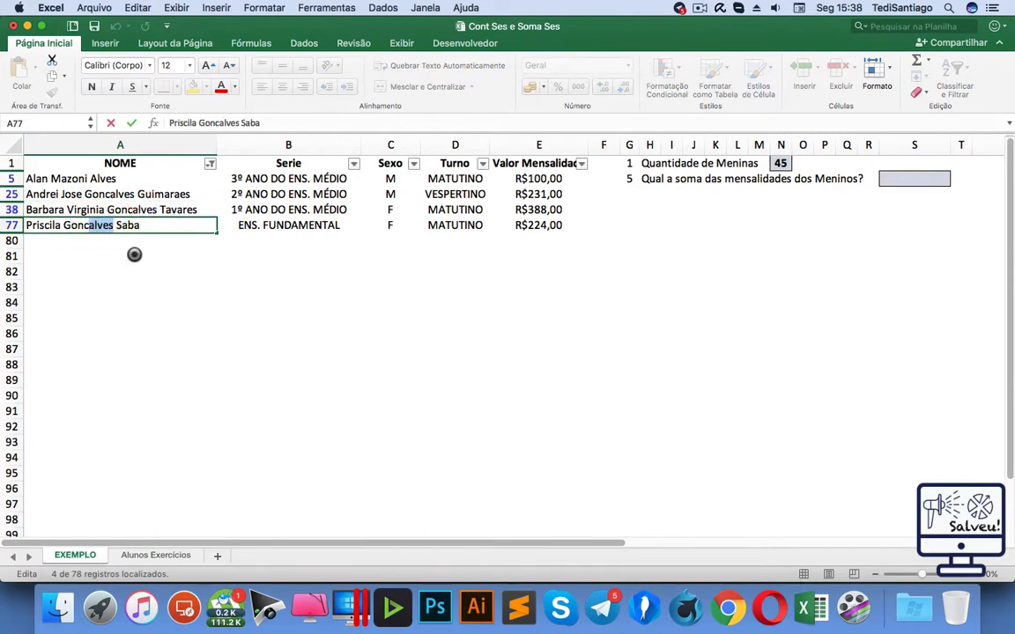
key("Escape")
left_click(210, 164)
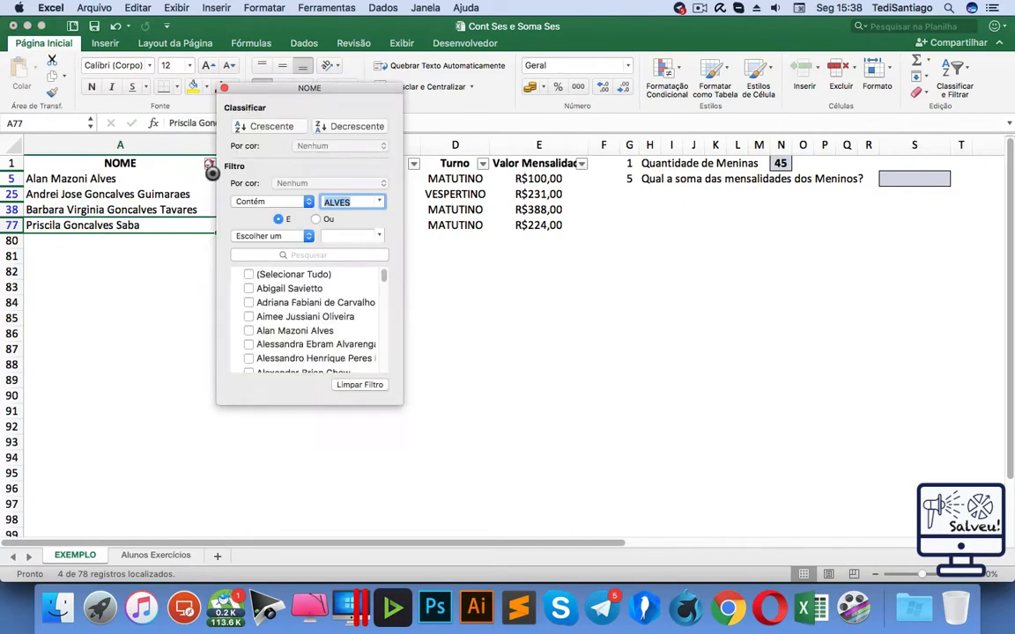
left_click(359, 384)
left_click(791, 373)
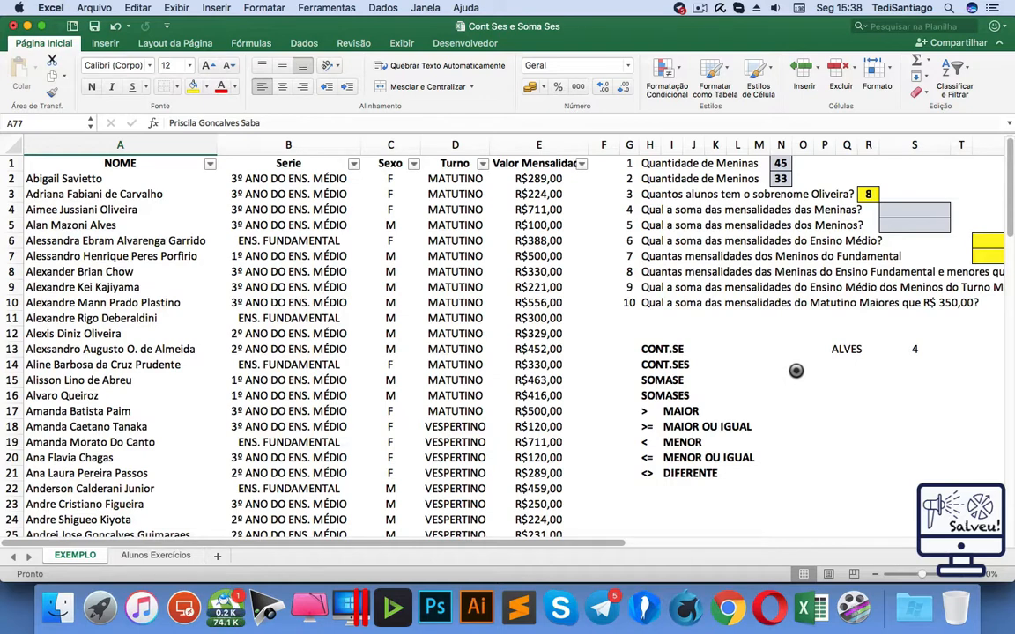
Test a space between the first asterisk and the surname in the S13 criterion, and clear the test cells Q13 to S13.
double_click(907, 349)
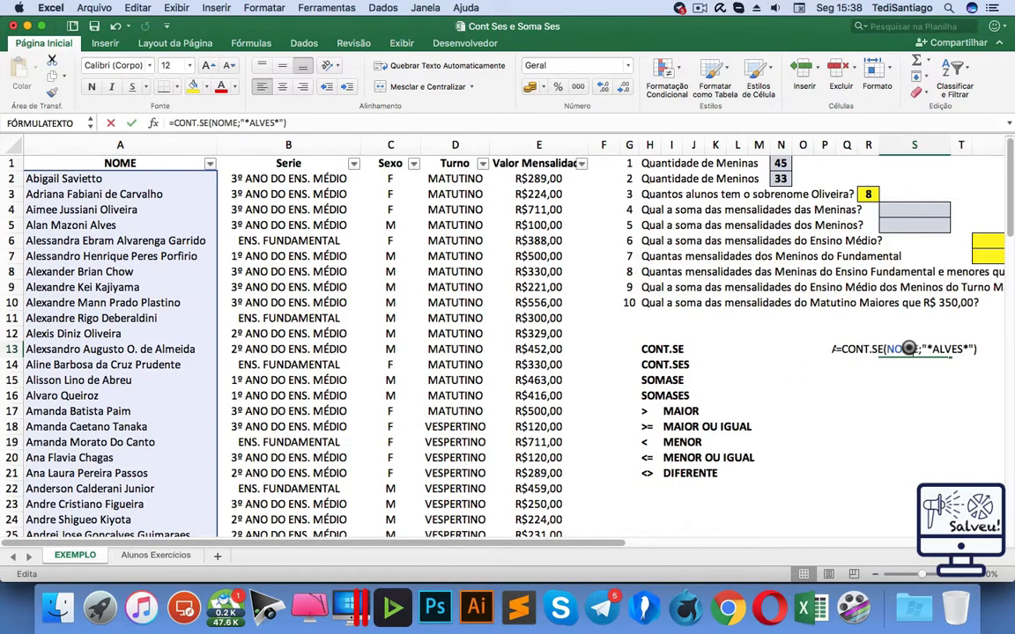
left_click(936, 346)
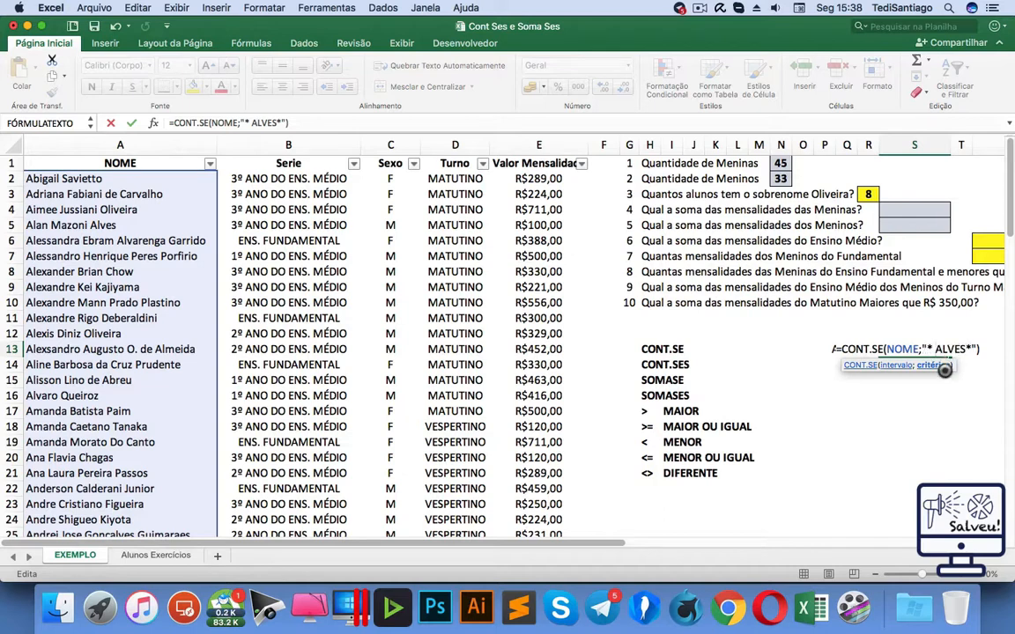
key("Return")
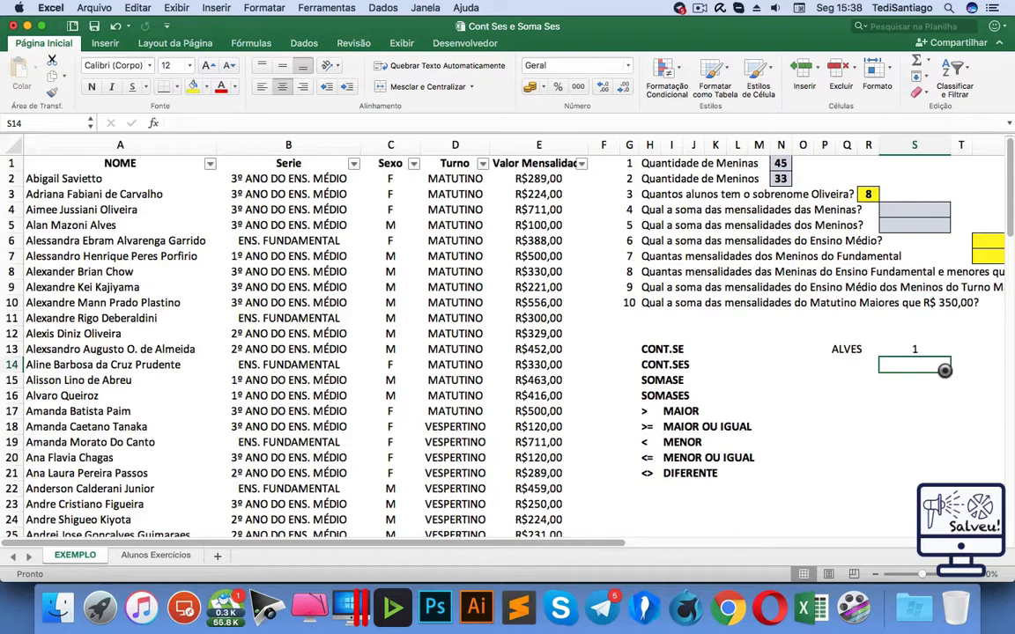
left_click_drag(885, 350, 844, 350)
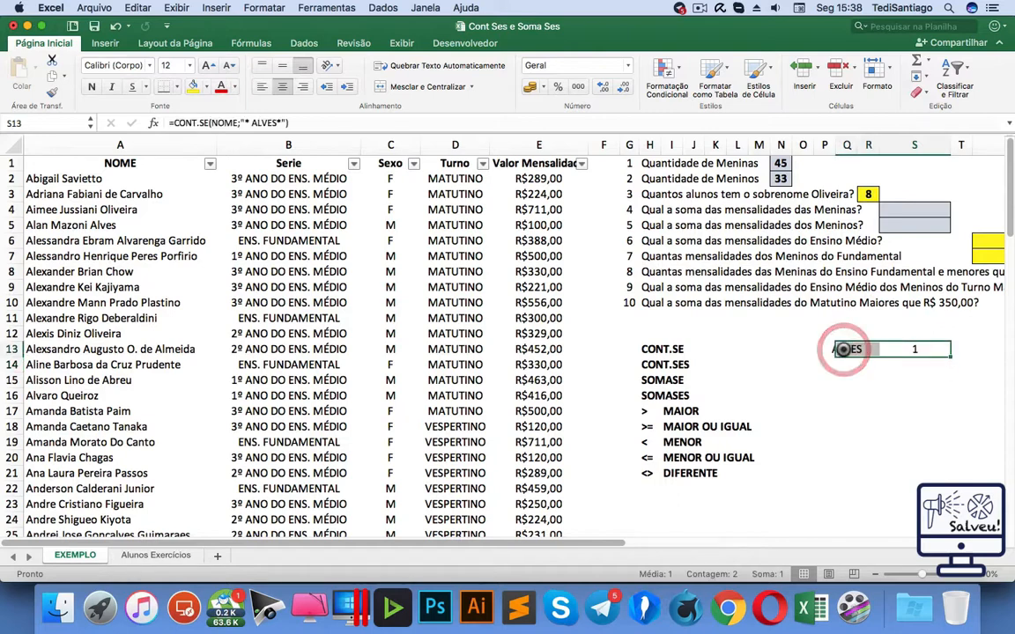
Review the asterisks around the surname in the CONT.SE criterion in R3, leaving the formula as it is.
double_click(871, 194)
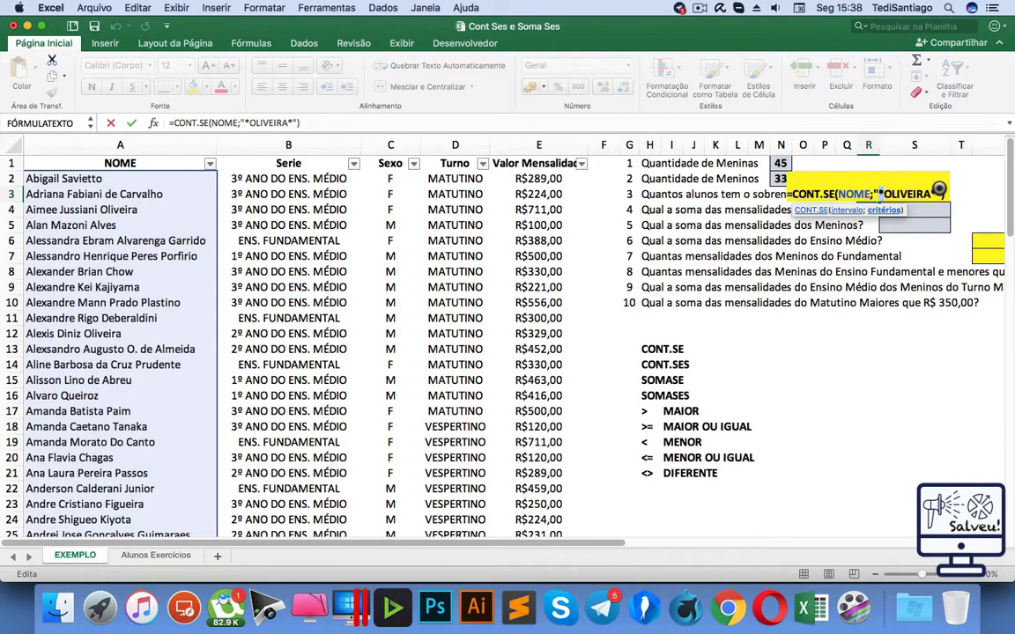
left_click(932, 191)
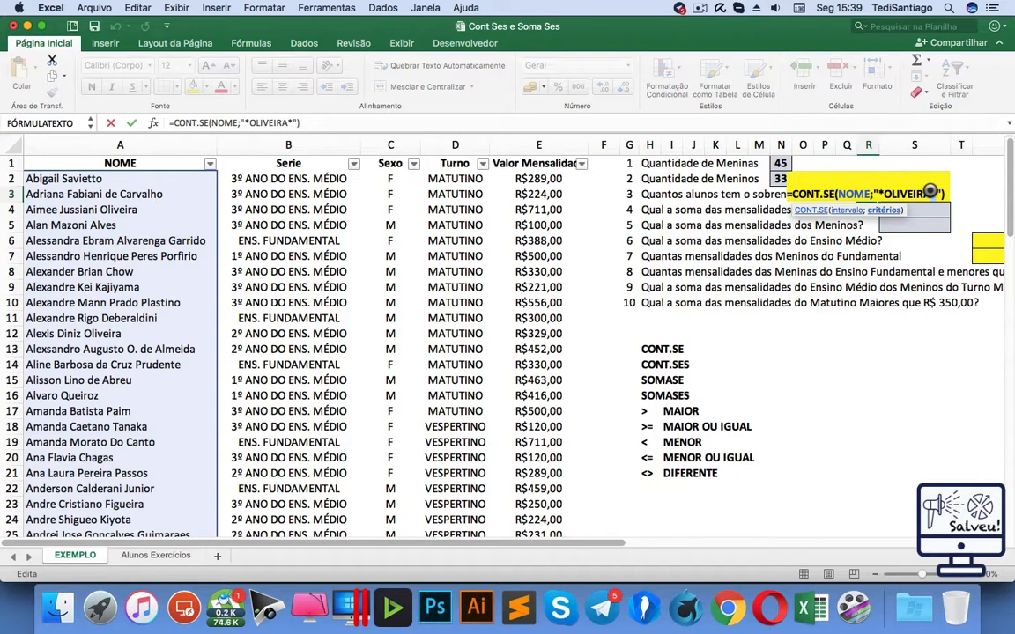
key("Return")
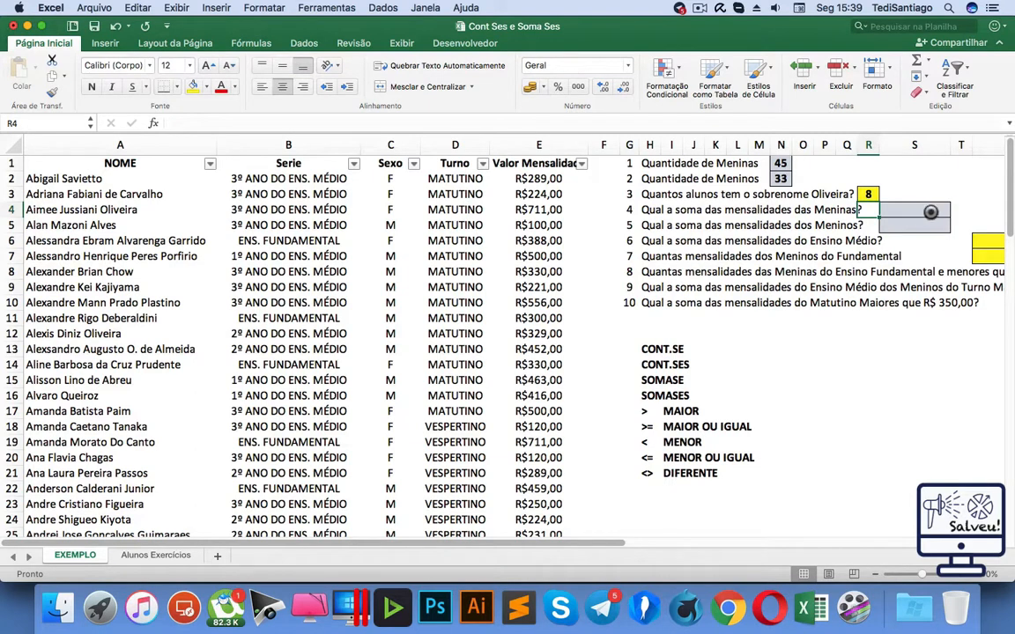
Sum the girls' monthly fees in S4 with the formula =SOMASE(SEXO;"F";VALORES).
left_click(925, 214)
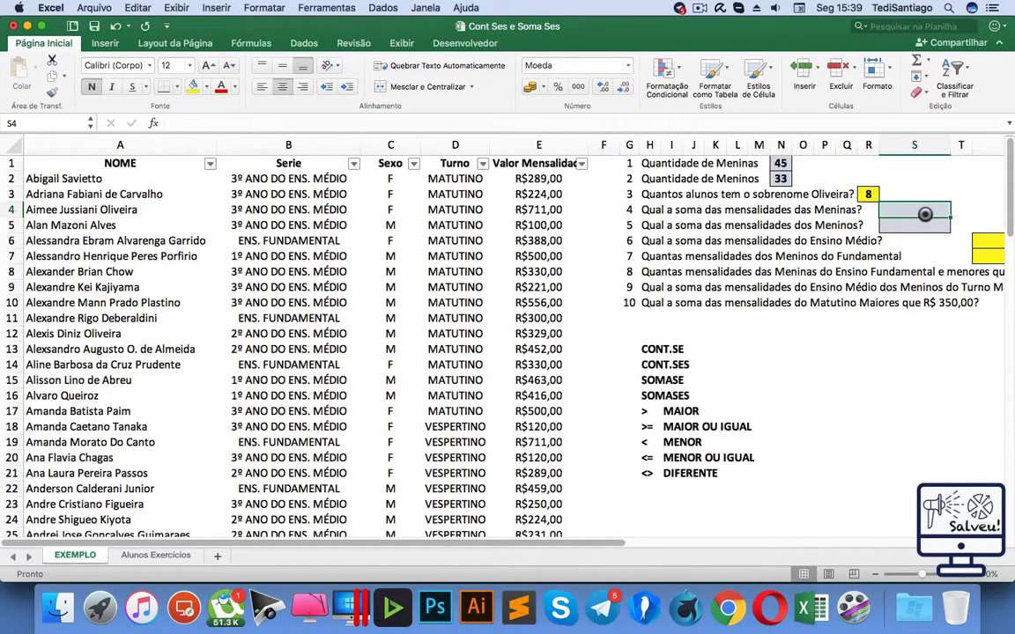
left_click_drag(527, 179, 509, 283)
left_click(395, 181)
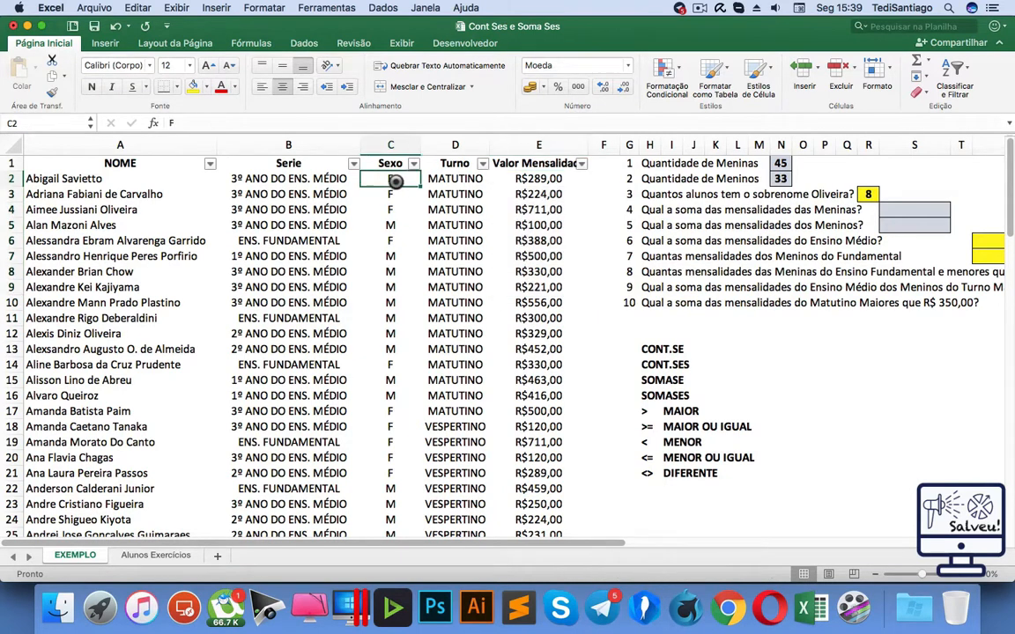
left_click(892, 206)
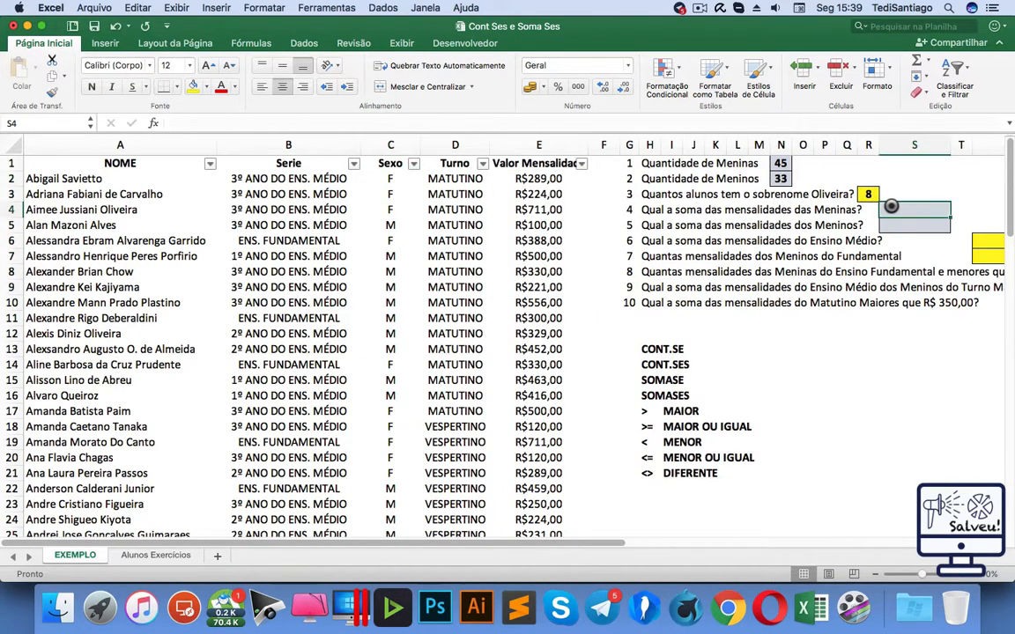
type("=")
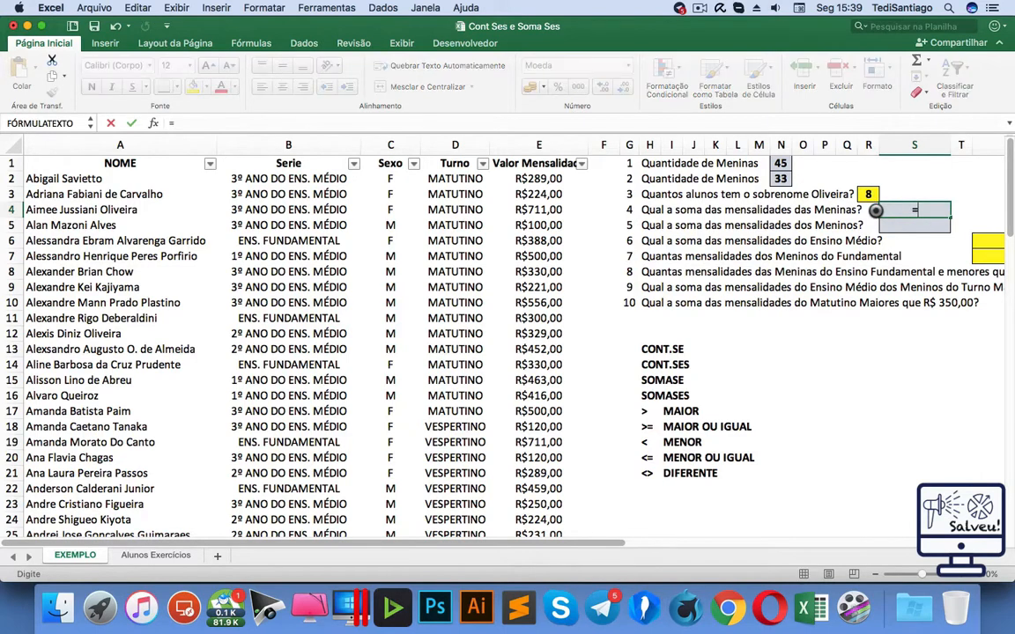
type("SOMASE")
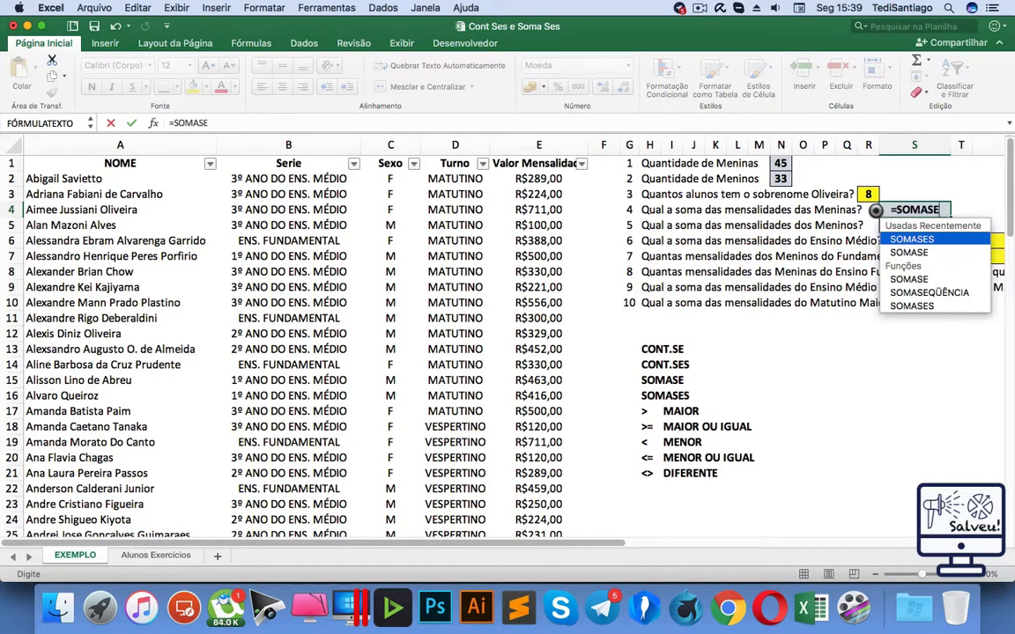
key("Tab")
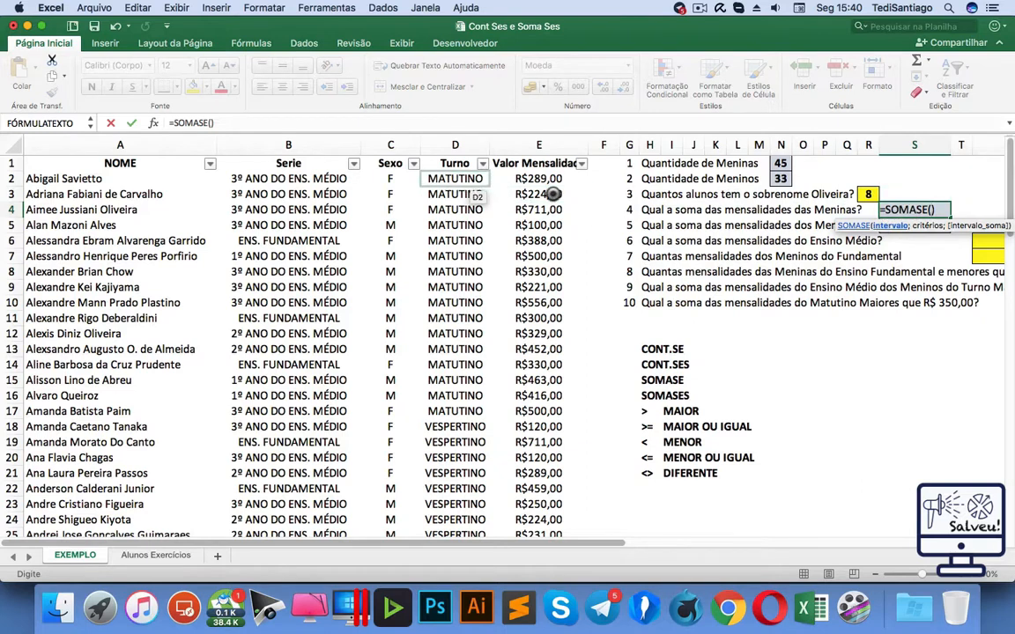
type("SEXO")
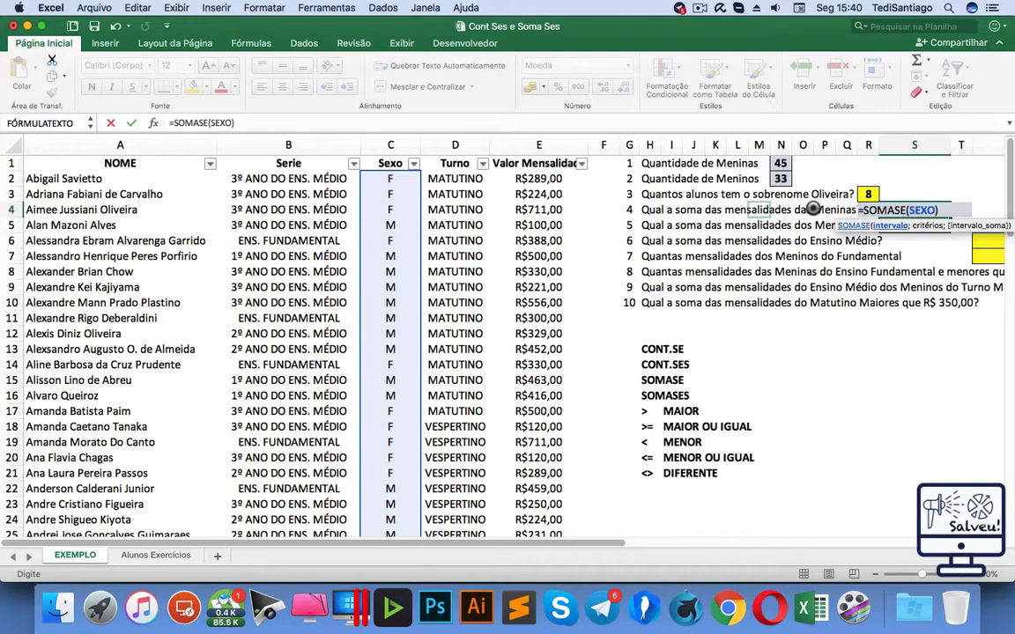
type(";\"F\"")
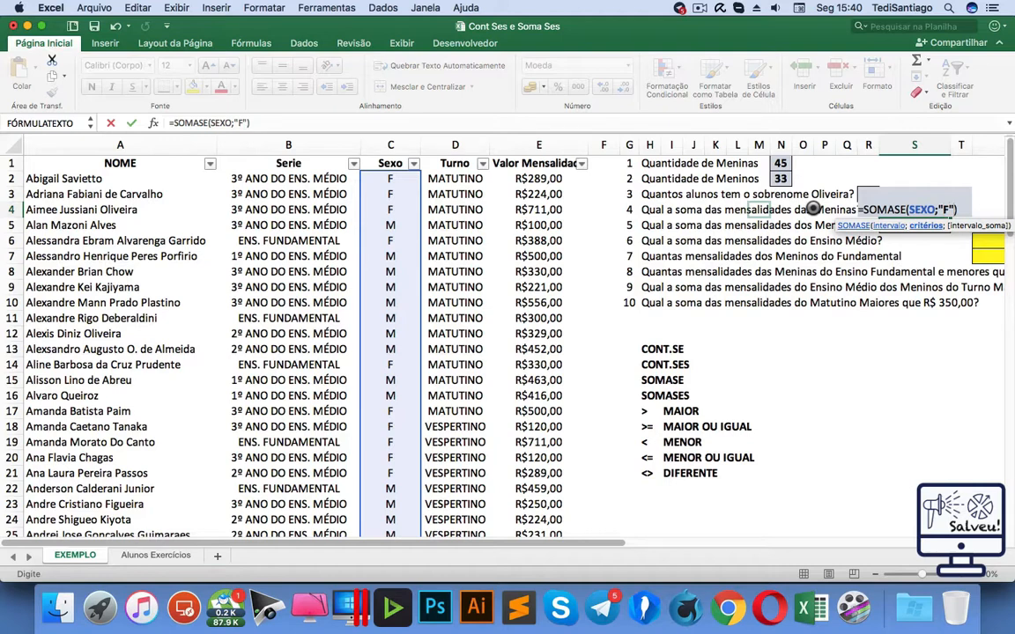
type(";")
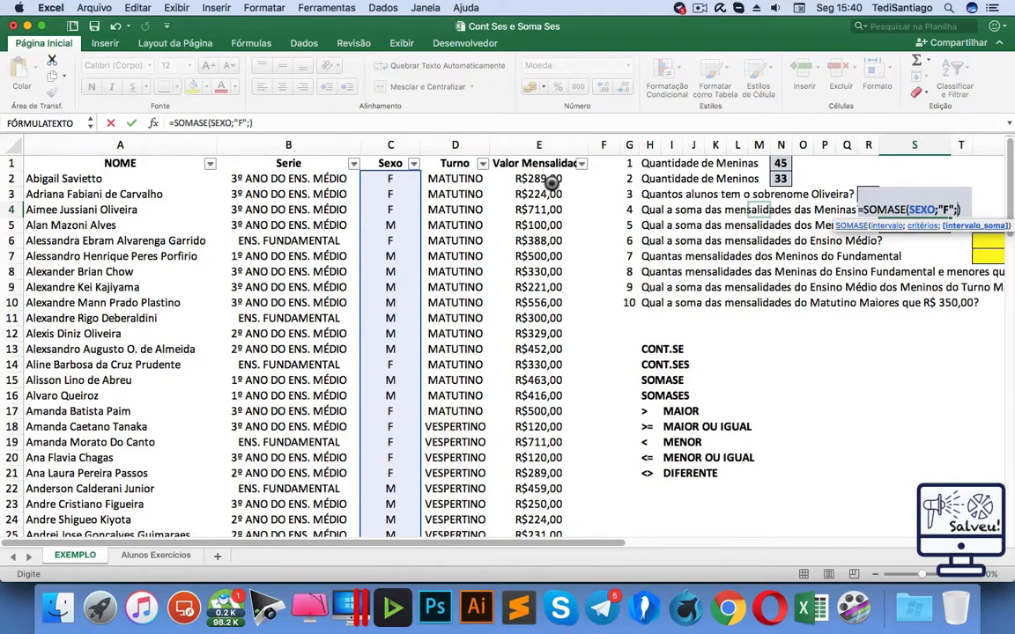
type("VL")
key("BackSpace")
type("ALORES")
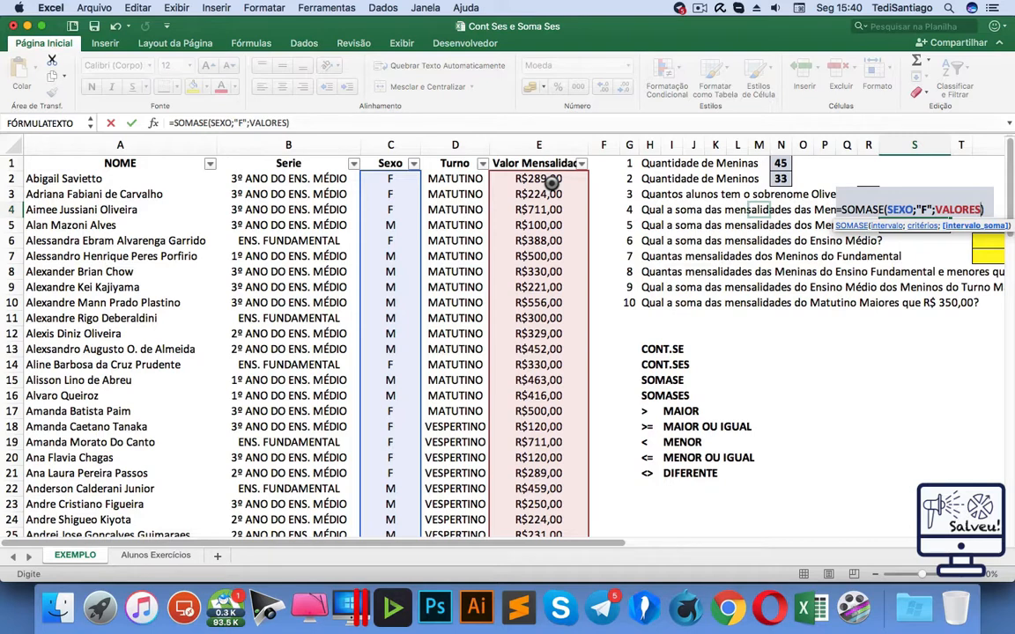
key("Return")
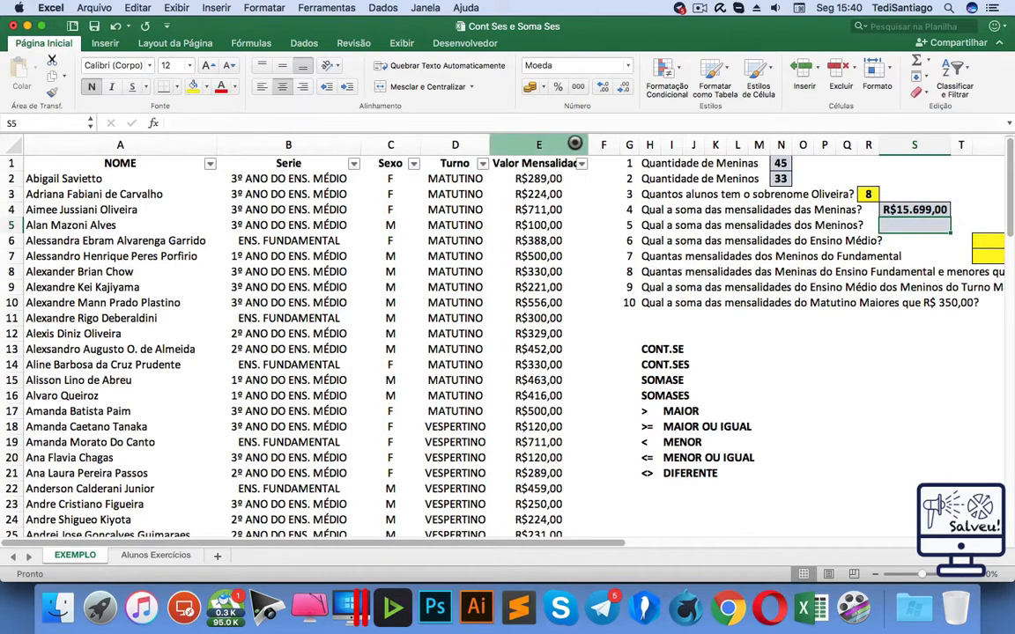
left_click(942, 210)
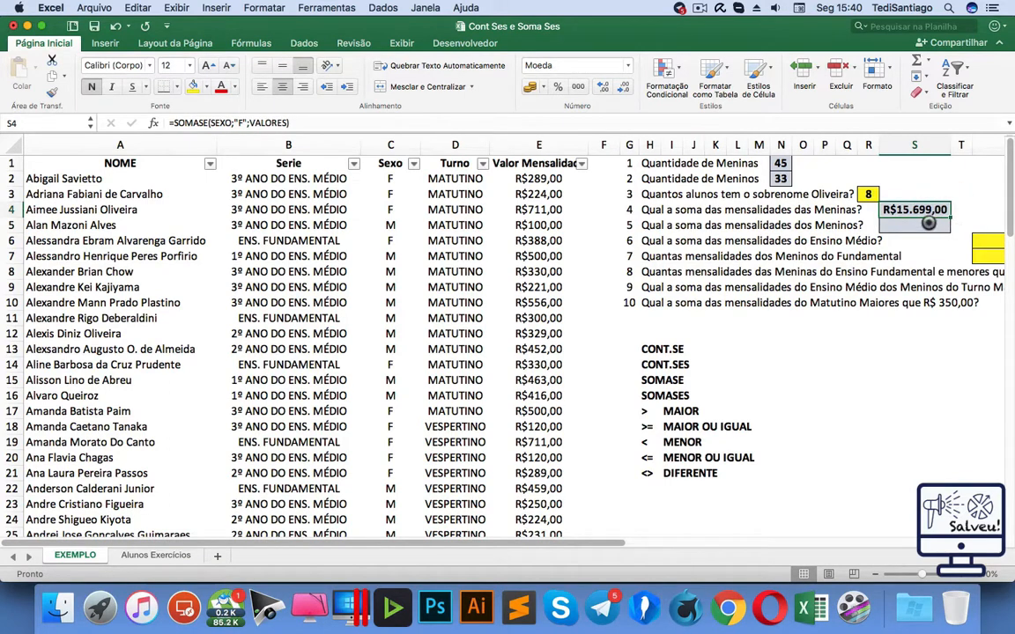
Start the boys' monthly fee sum in S5 as =SOMASE(;SEXO; using the named range SEXO.
left_click(928, 223)
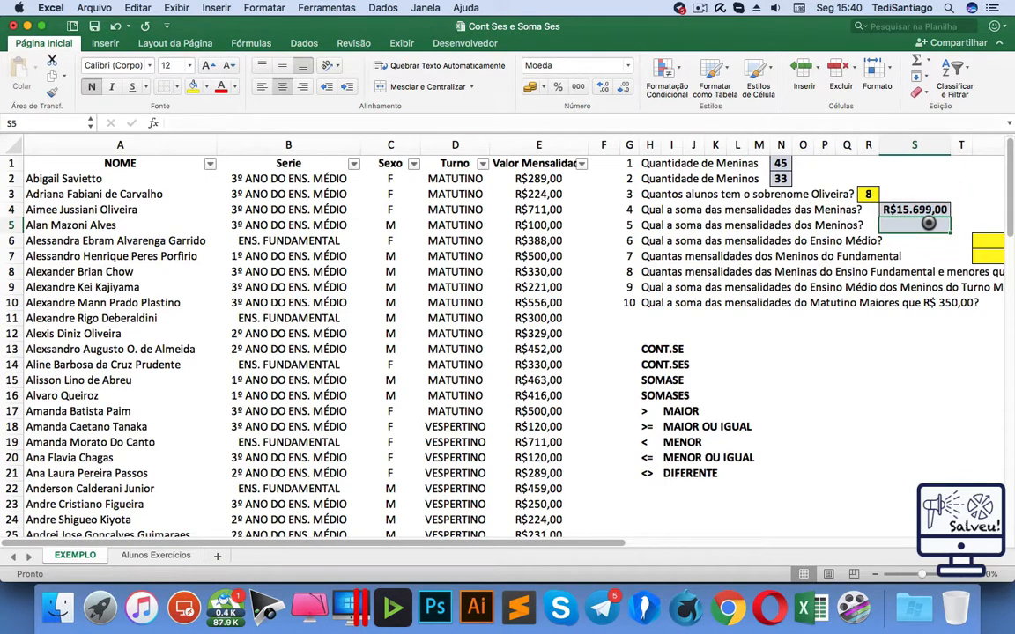
type("=SOMA")
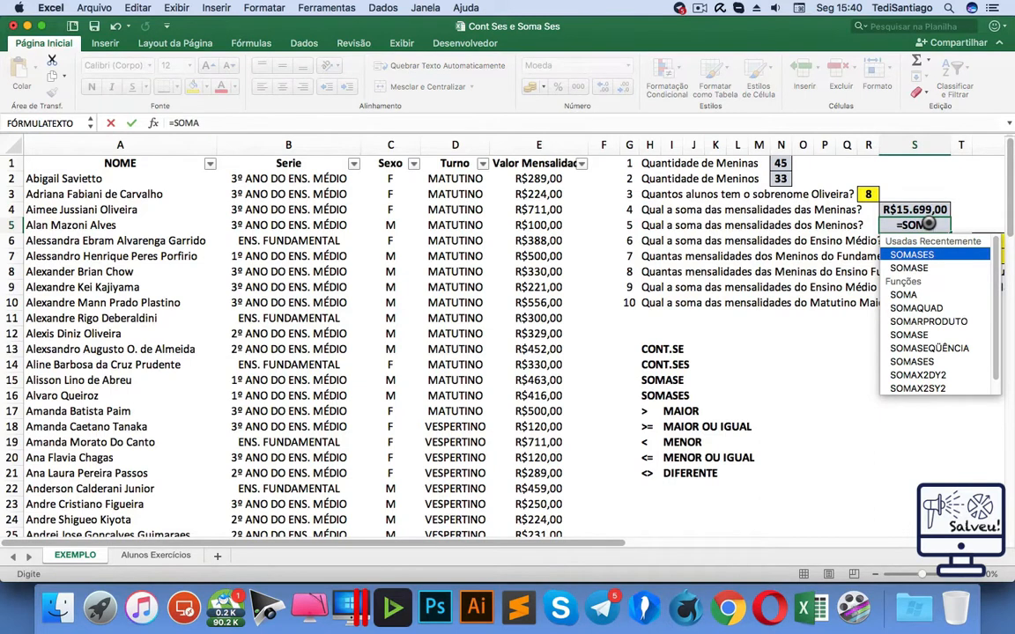
type("SE(;")
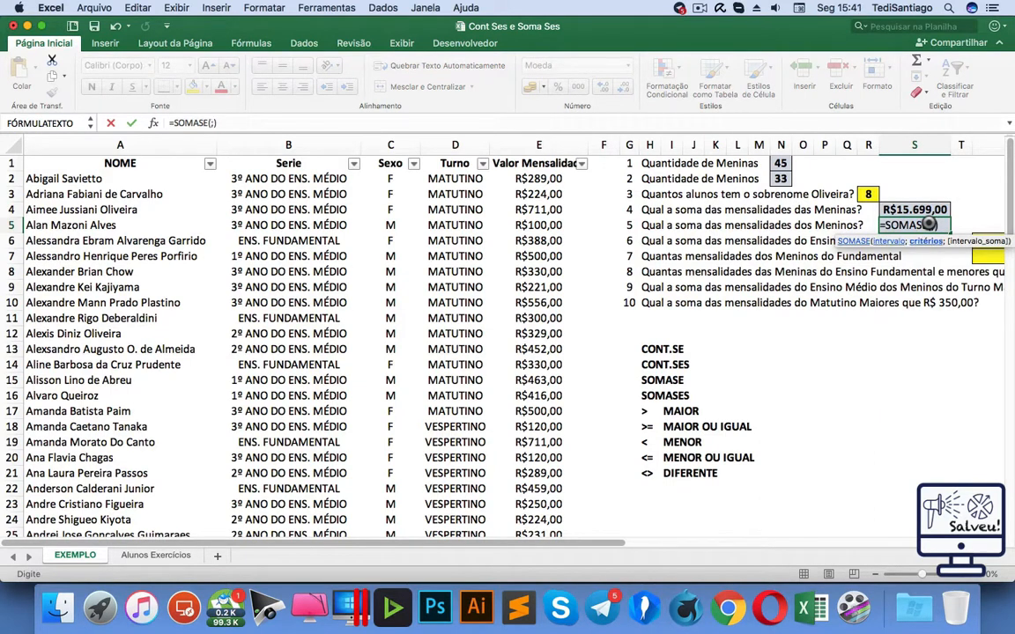
type("SE")
key("Tab")
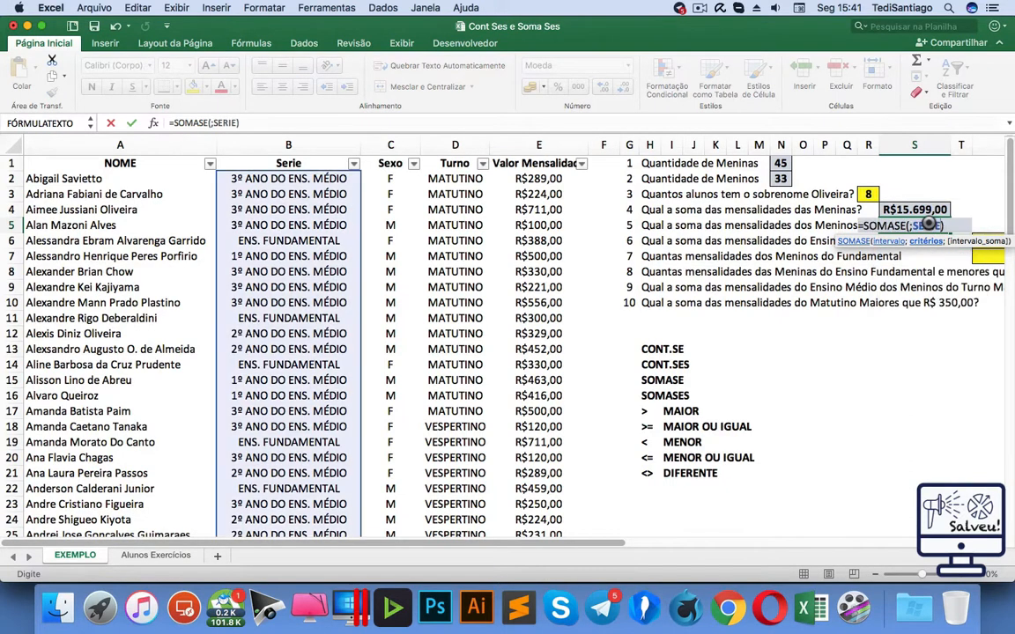
type("===")
key("BackSpace")
key("BackSpace")
key("BackSpace")
key("BackSpace")
key("BackSpace")
key("BackSpace")
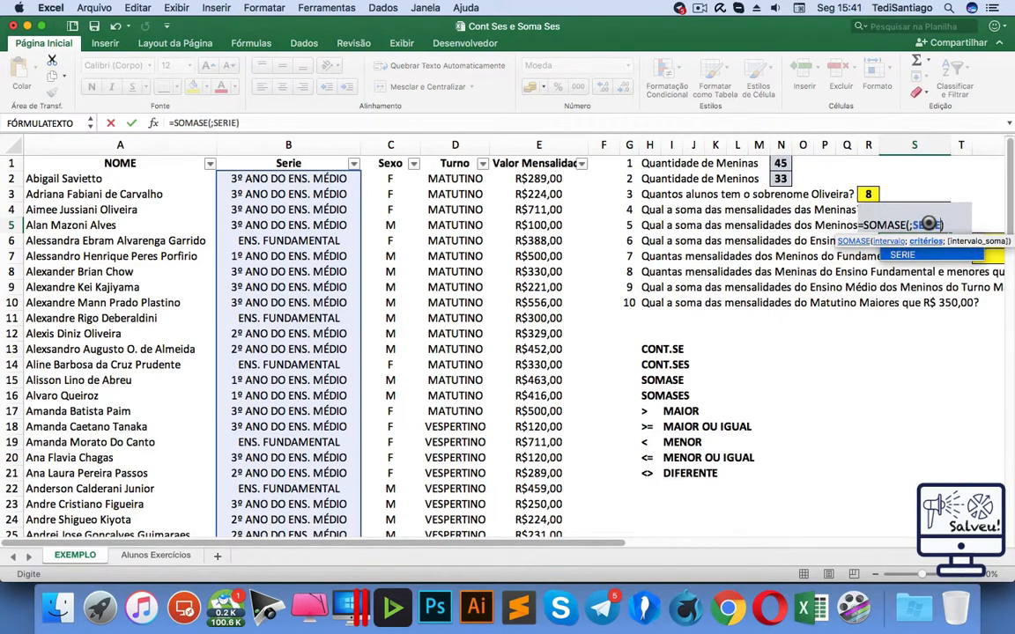
type("XO")
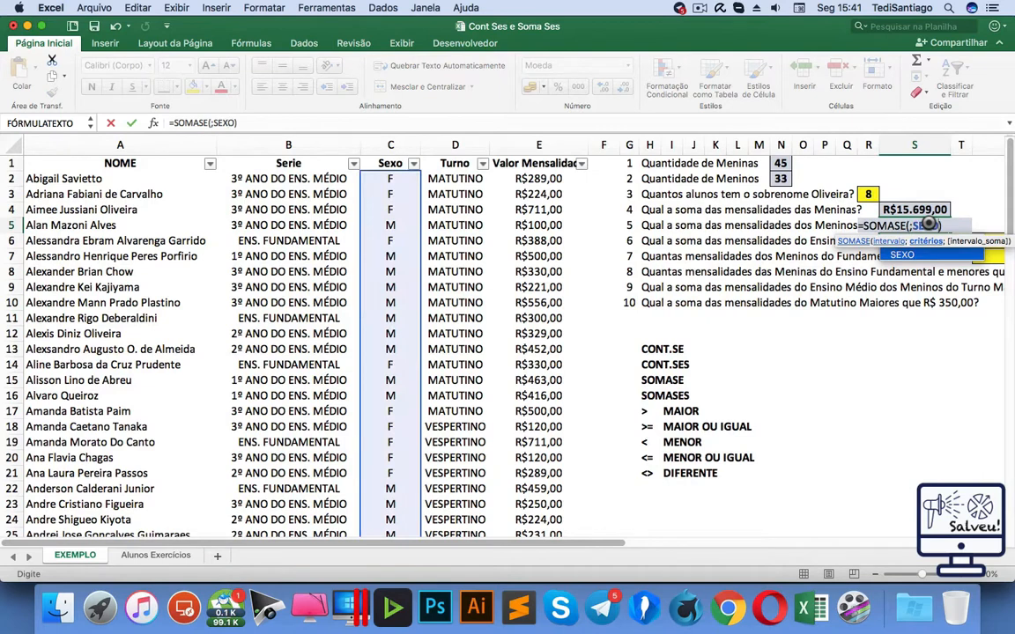
type(";")
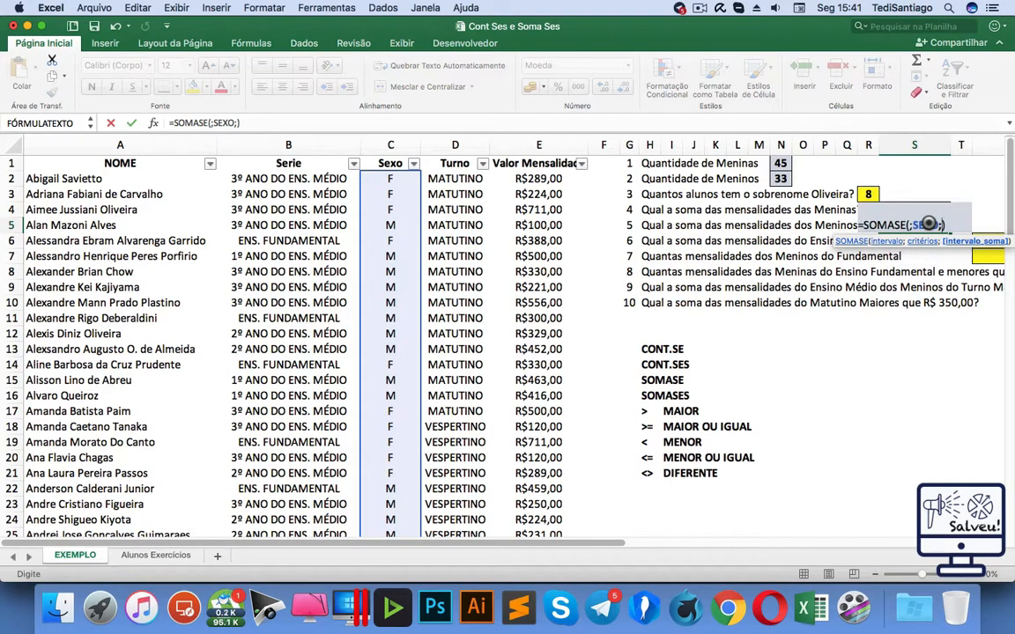
Add the criterion "M" and the sum range VALORES to the S5 formula and submit it.
type("\"M\"")
type(";VLO")
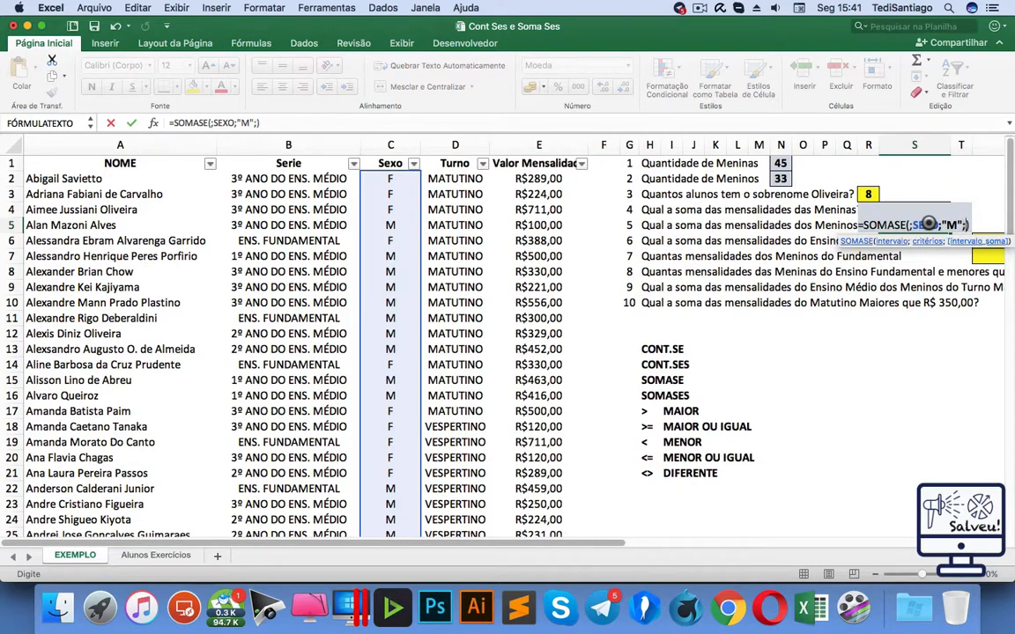
key("BackSpace")
key("BackSpace")
key("BackSpace")
type("L")
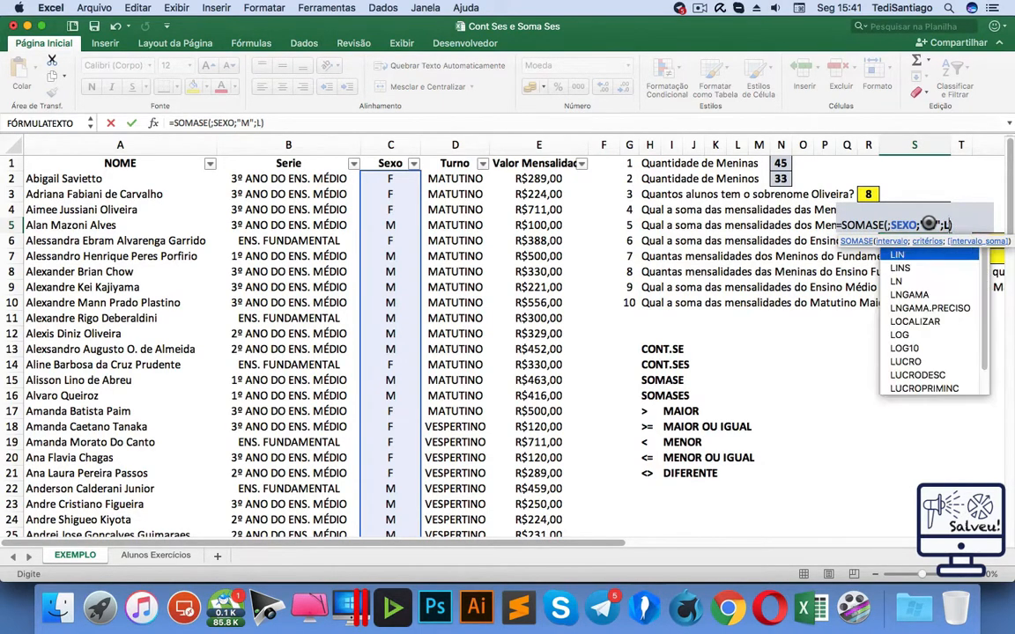
key("BackSpace")
type("VALOES")
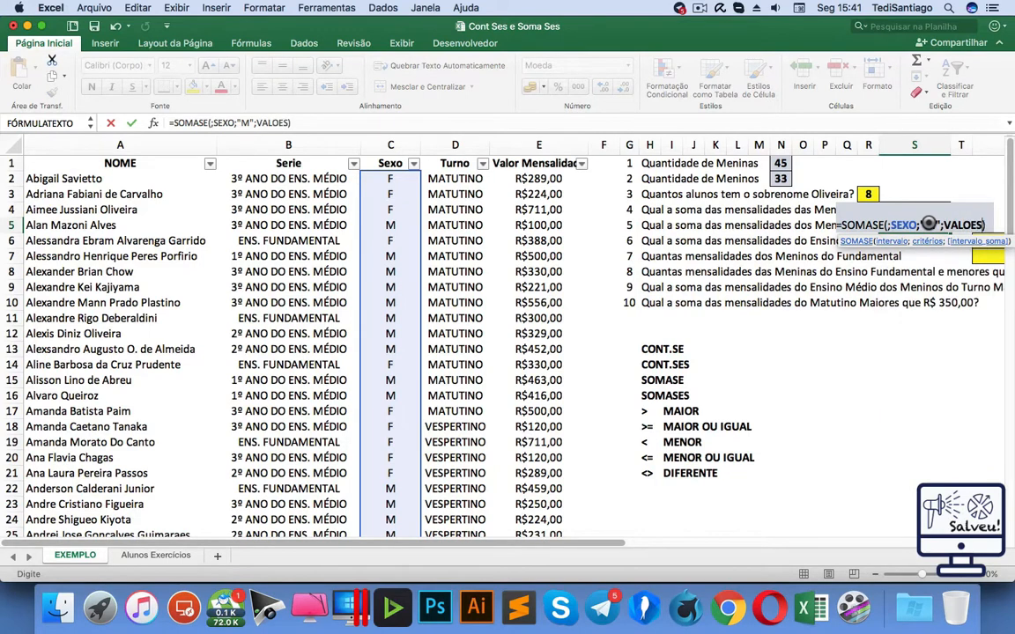
key("BackSpace")
key("BackSpace")
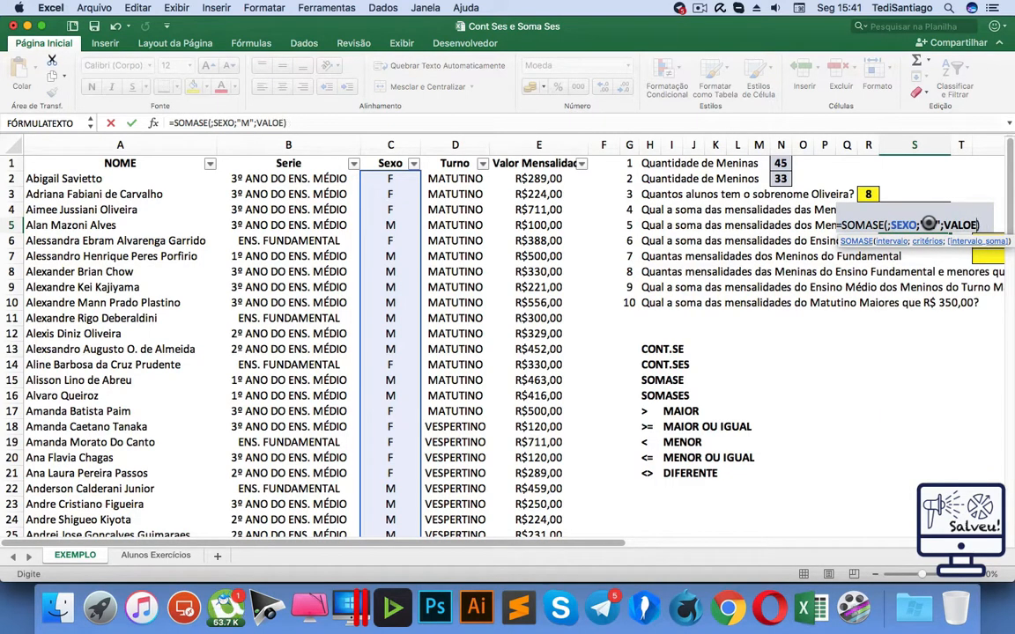
key("Tab")
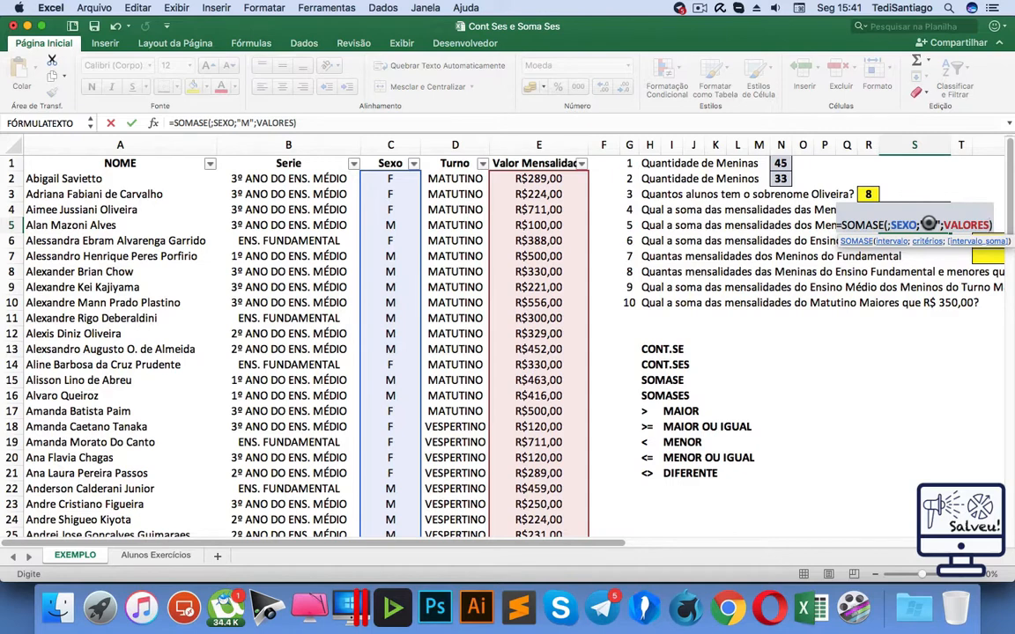
key("Return")
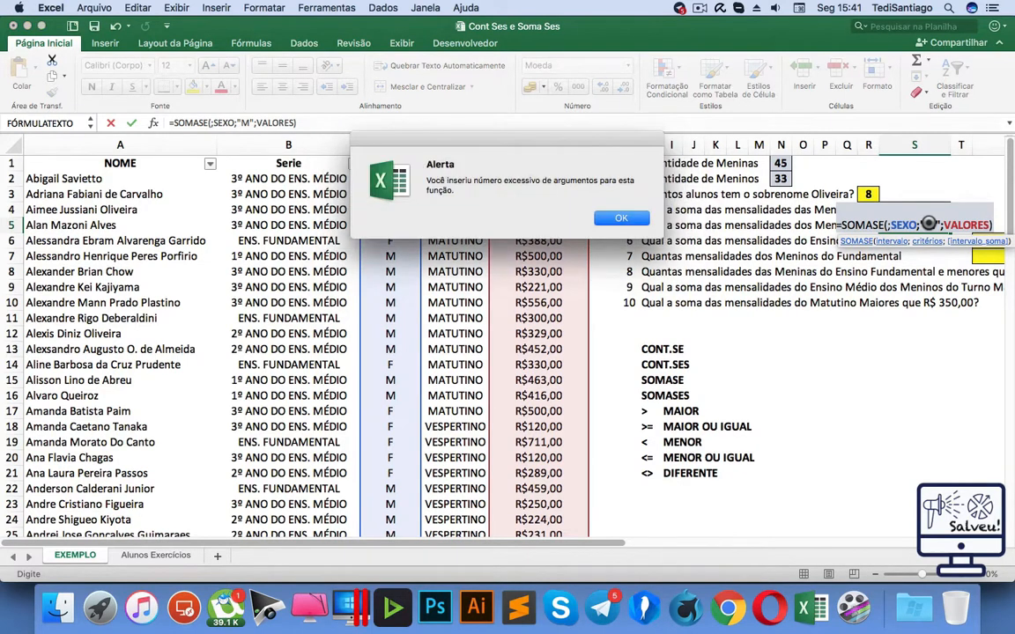
Remove the extra semicolon before SEXO so that S5 contains =SOMASE(SEXO;"M";VALORES).
key("Return")
left_click(892, 226)
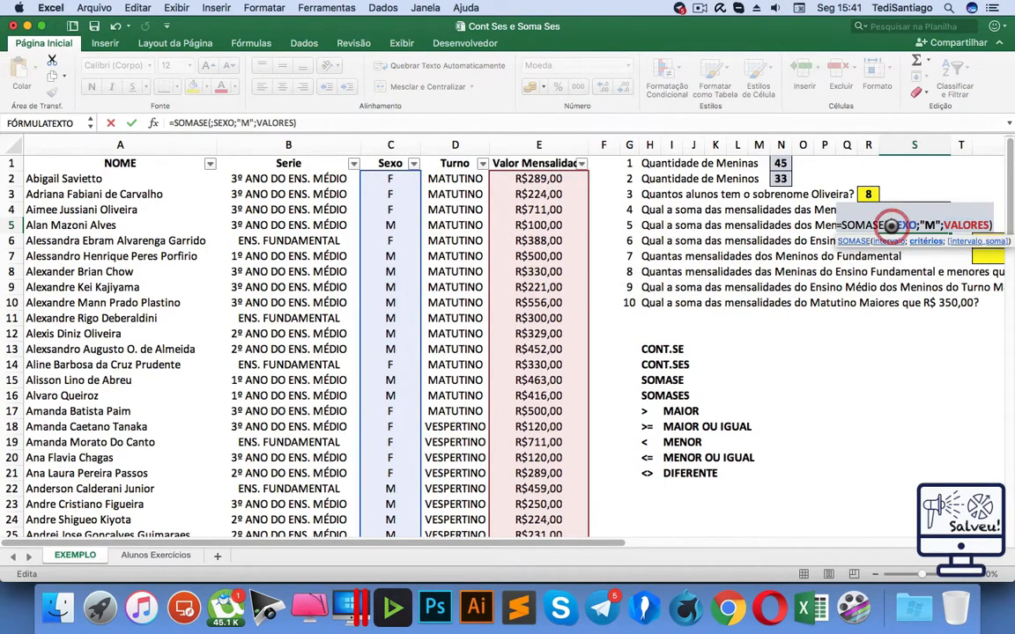
key("Delete")
key("Return")
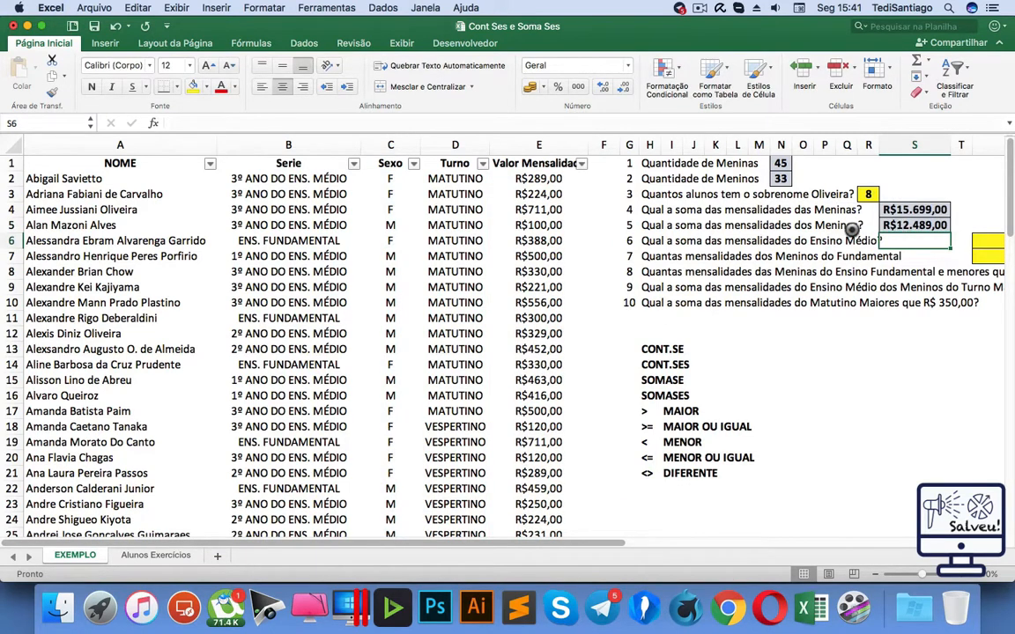
Filter the Sexo column to show only the M rows by excluding F.
left_click(413, 164)
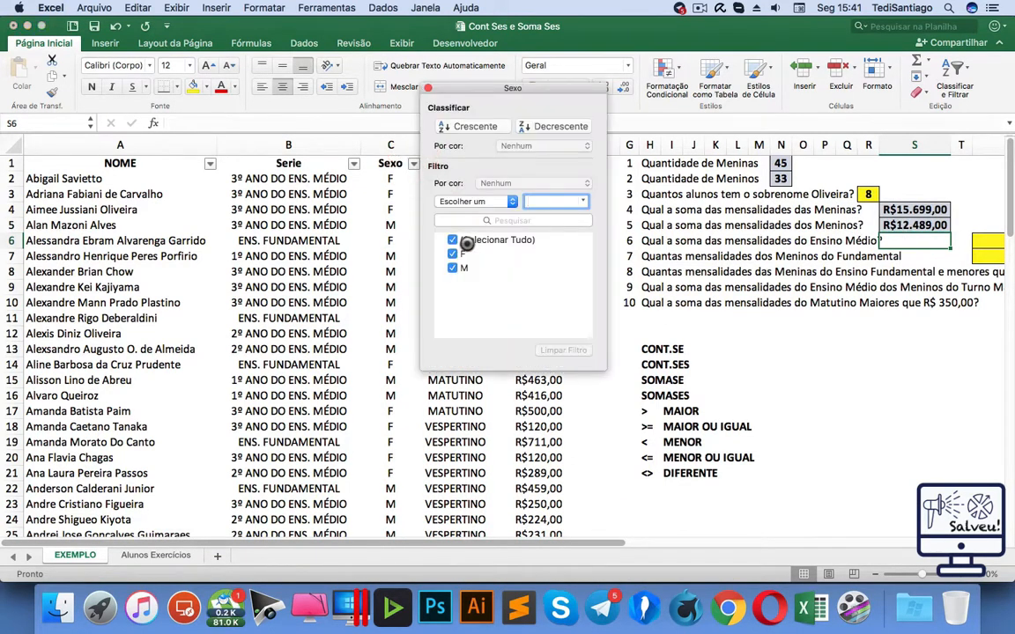
left_click(451, 255)
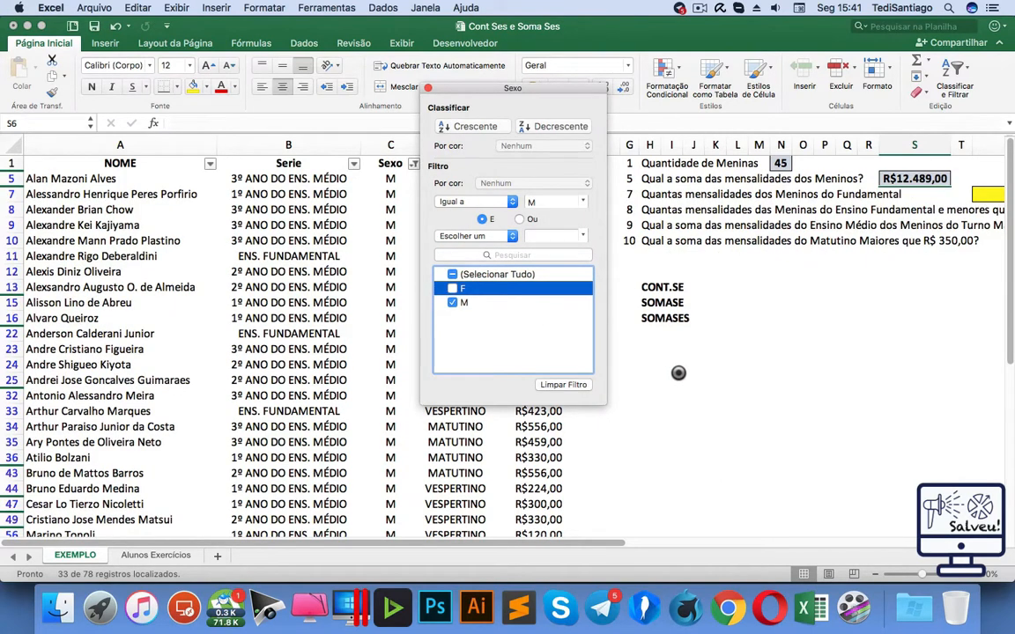
left_click(678, 373)
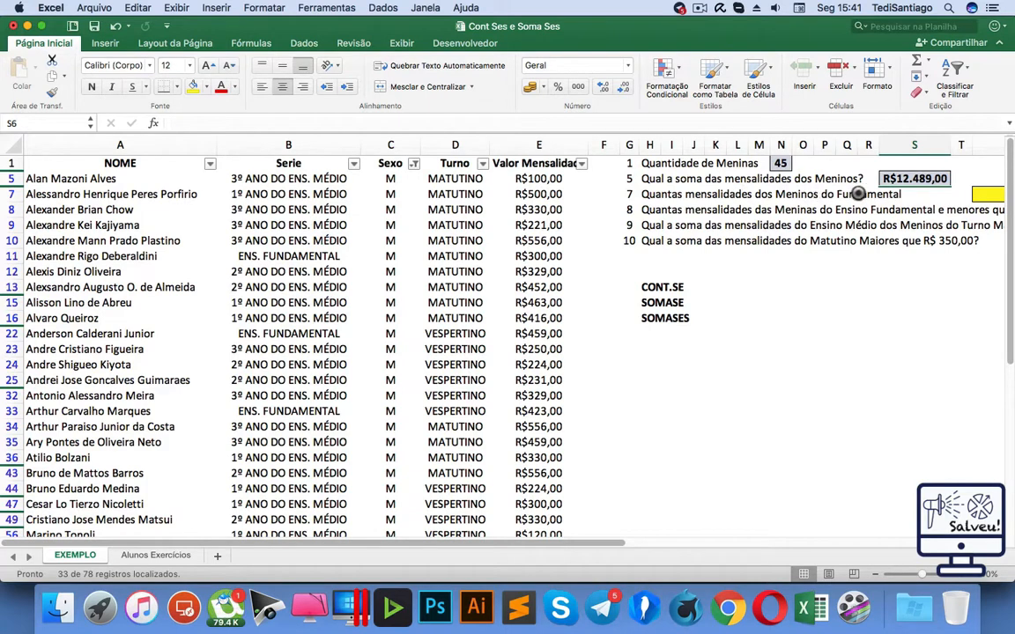
Select the filtered Valor Mensalidade values from E5 to E79 and compare their sum with S5.
left_click(829, 180)
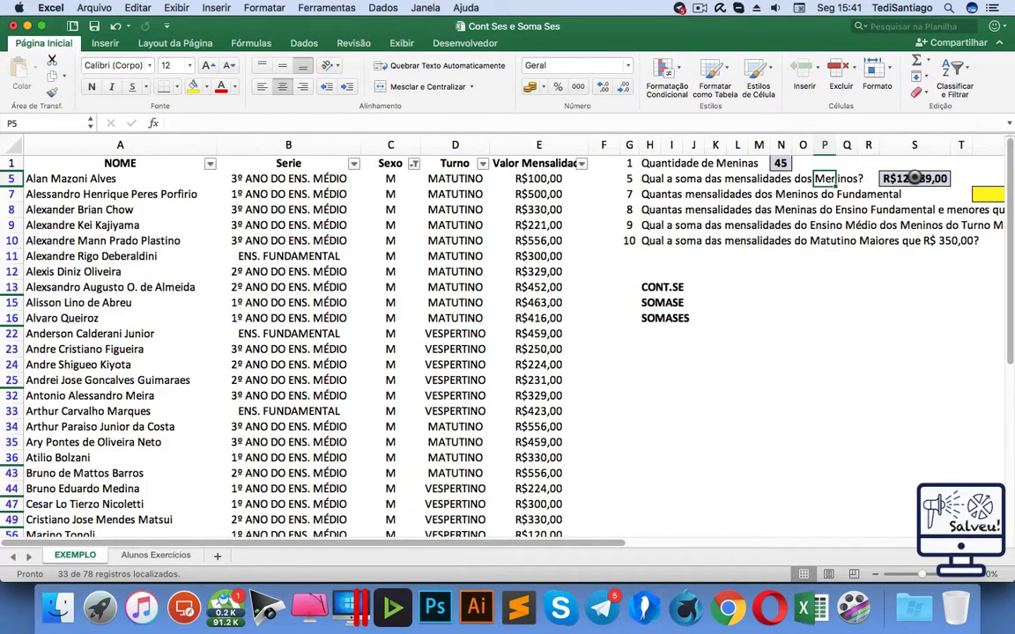
left_click(914, 179)
left_click(539, 179)
scroll(537, 309, "down", 5)
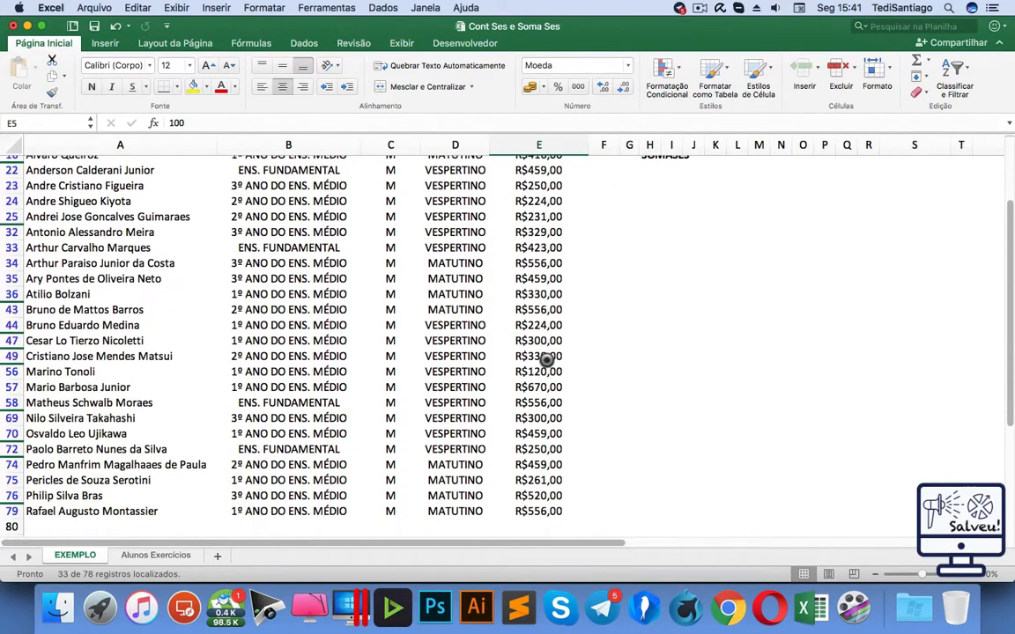
scroll(548, 414, "down", 1)
left_click(548, 495, "shift")
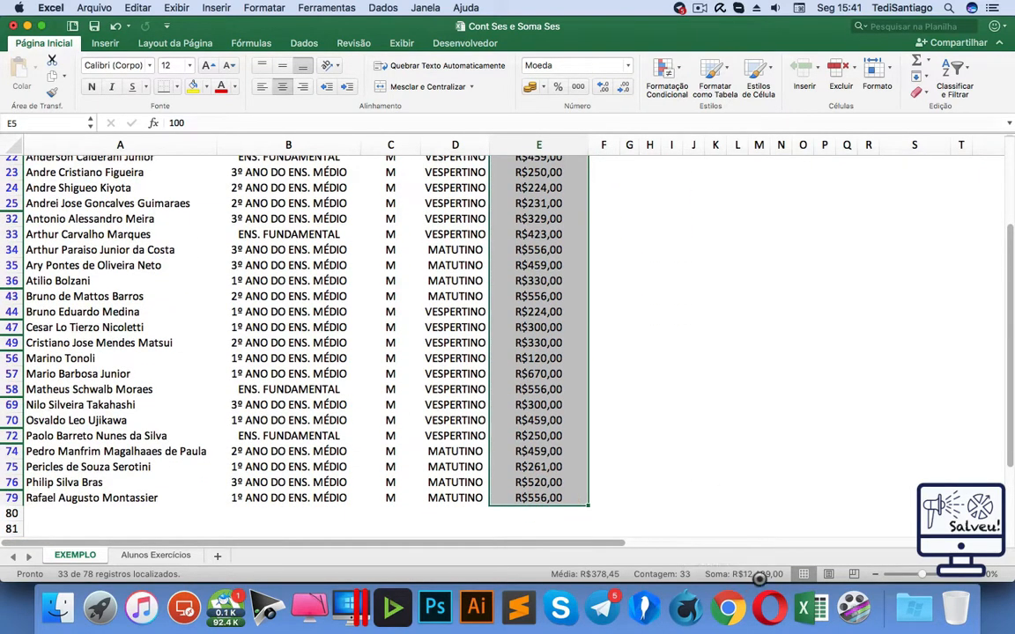
scroll(844, 411, "up", 5)
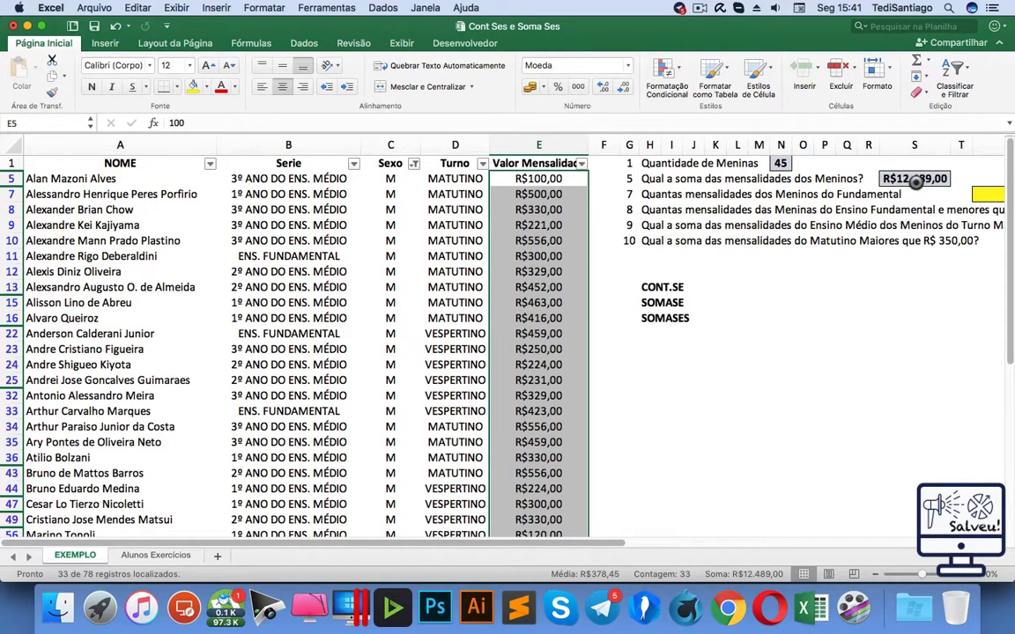
Switch the Sexo filter from M to F so that only the girls' rows are listed.
left_click(413, 164)
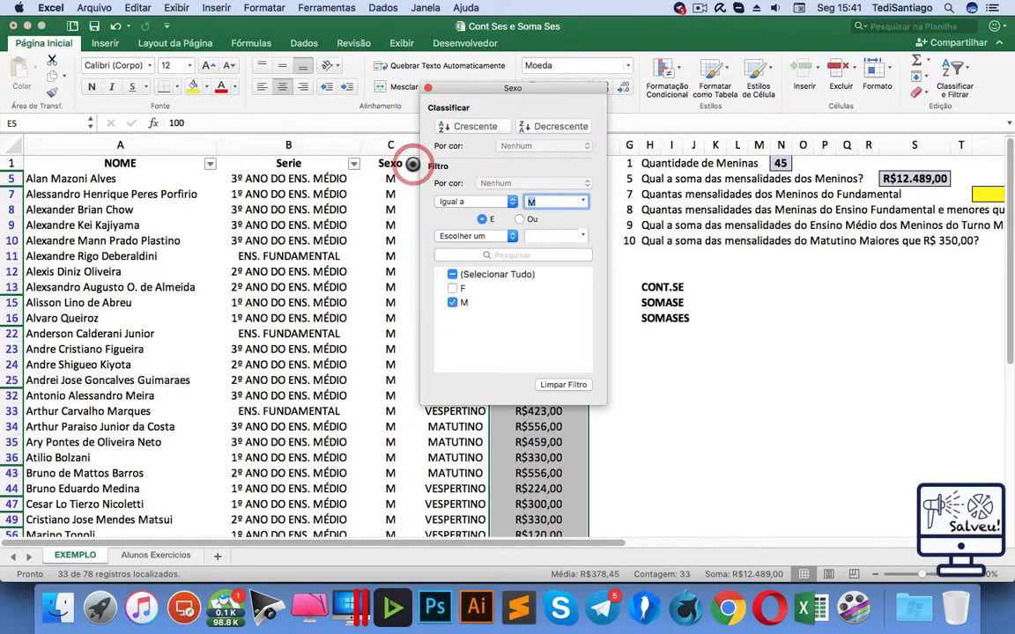
left_click(452, 288)
left_click(451, 303)
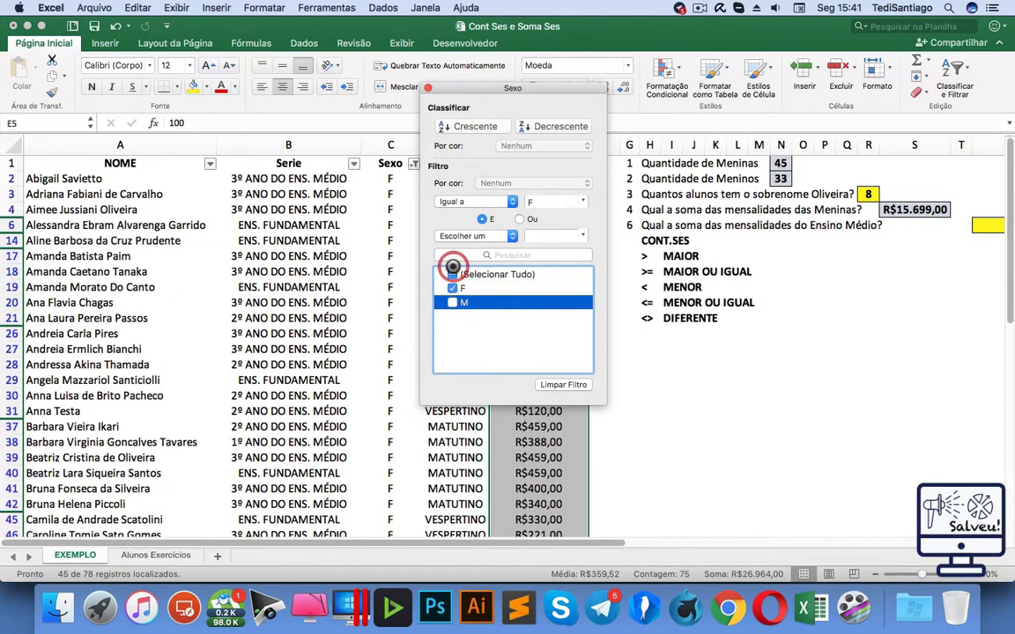
left_click(697, 360)
Select the filtered Valor Mensalidade values from E2 to E78 and compare their sum with S4.
left_click(538, 180, "shift")
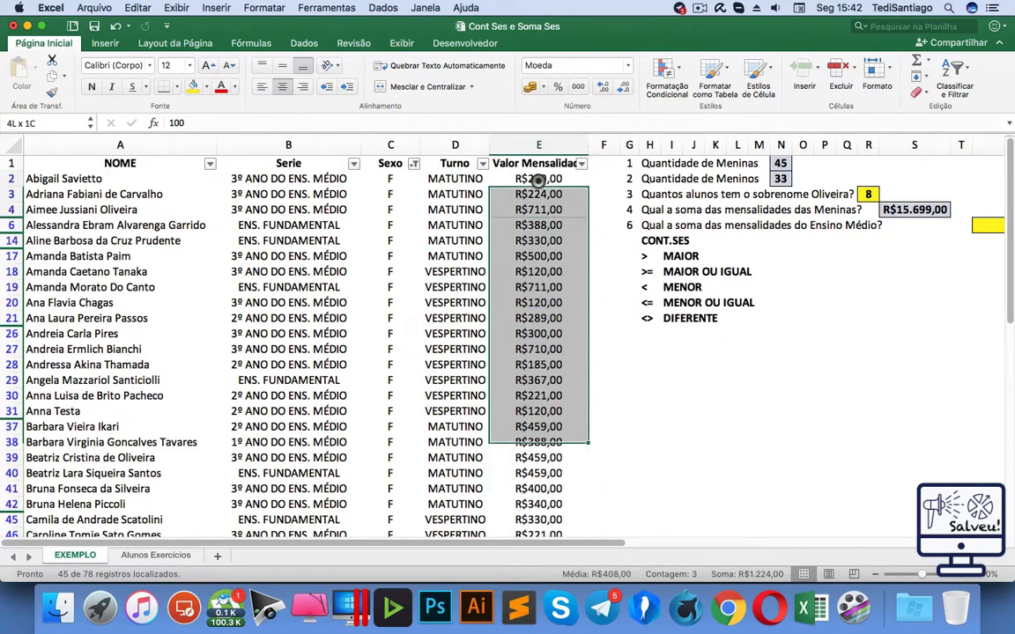
left_click(538, 180)
scroll(575, 464, "down", 10)
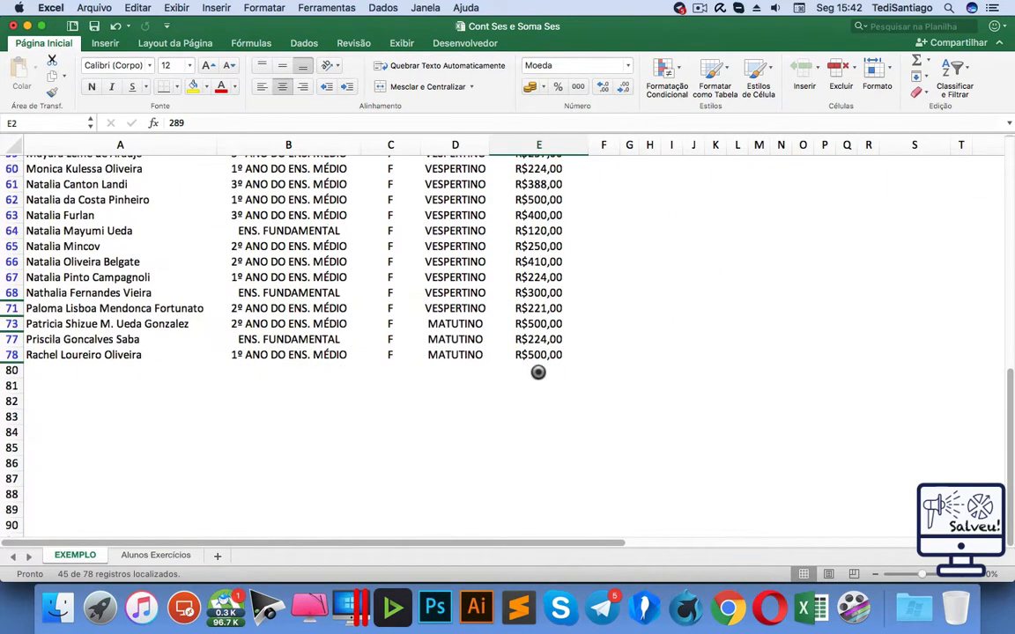
left_click(536, 354, "shift")
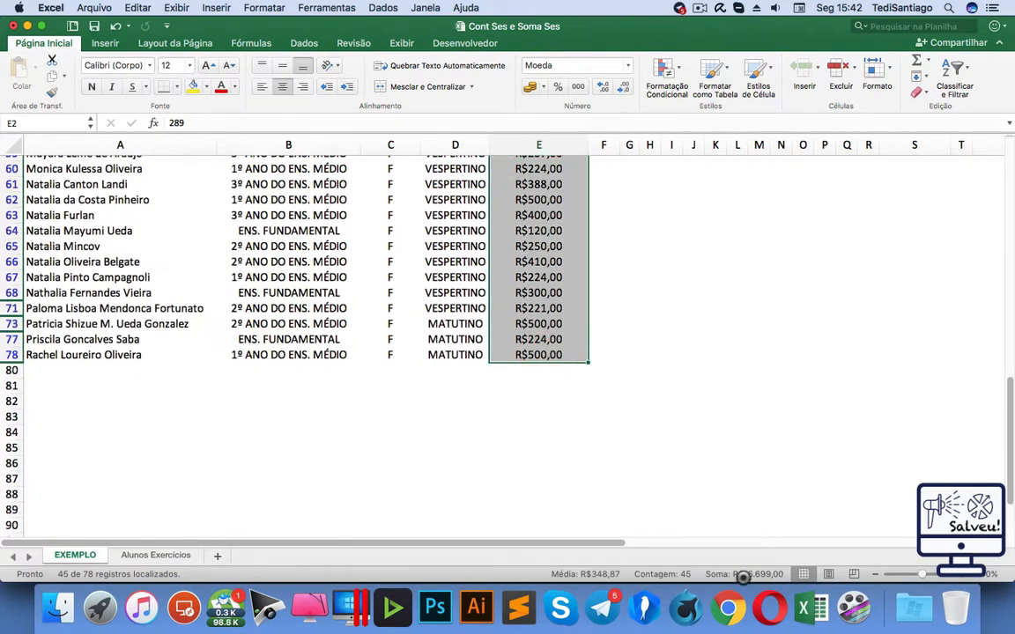
scroll(792, 455, "up", 10)
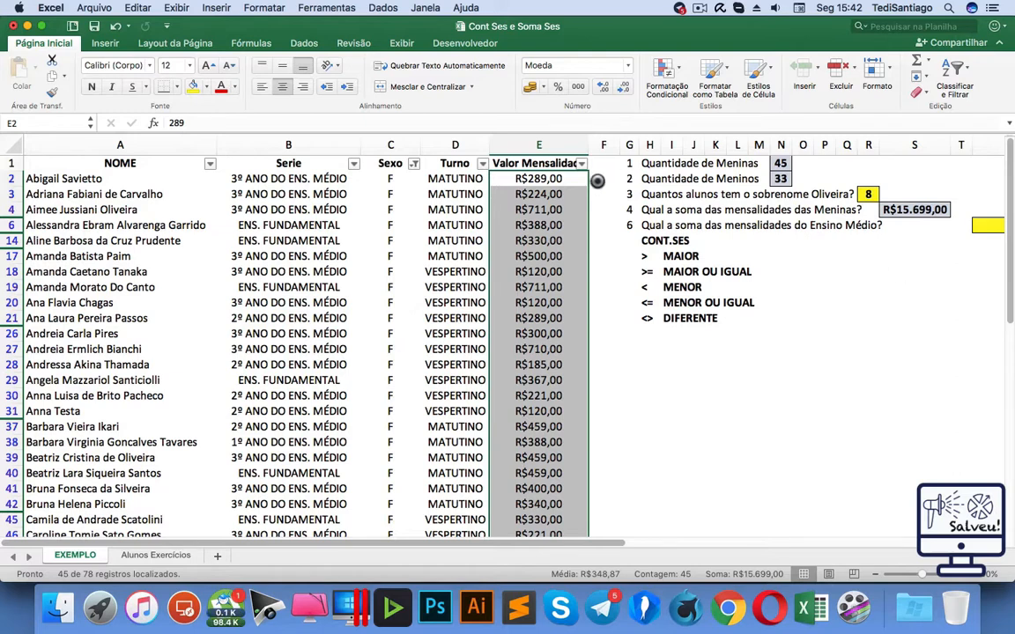
Include M again in the Sexo filter to list all students.
left_click(414, 163)
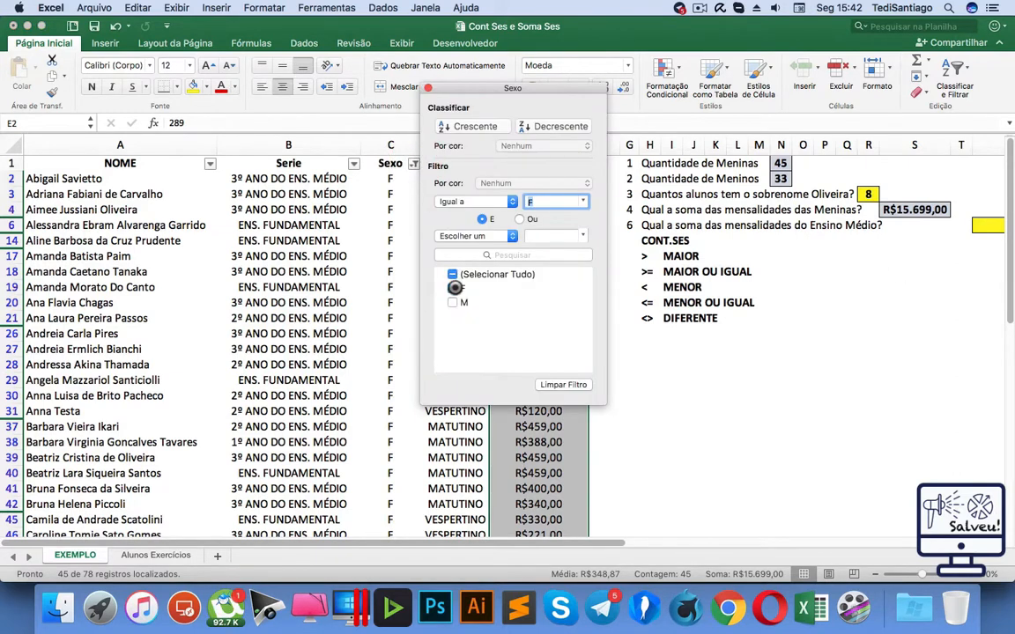
left_click(453, 302)
left_click(882, 406)
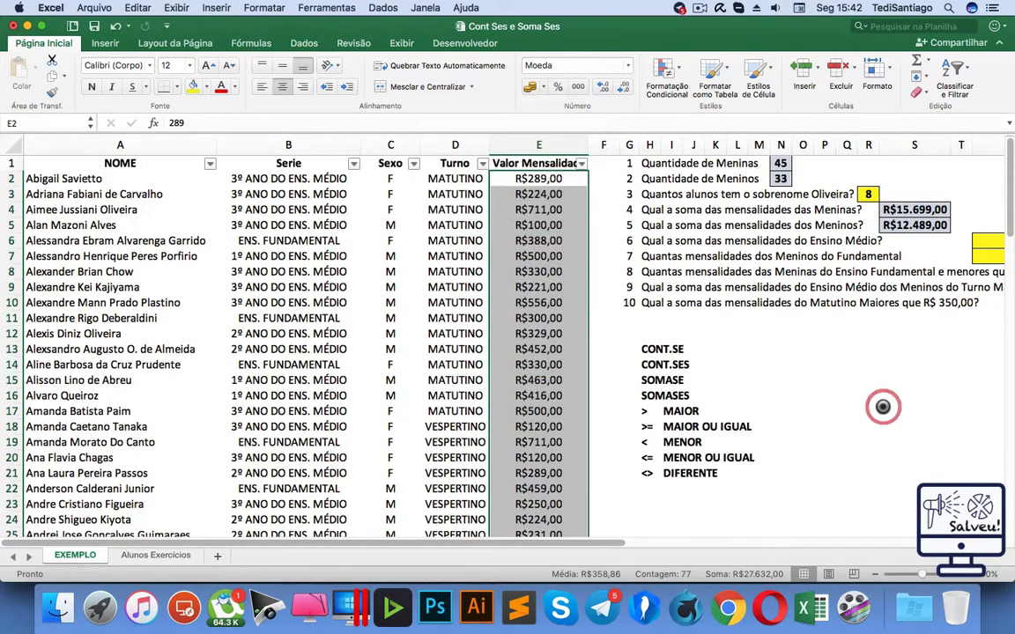
left_click(883, 407)
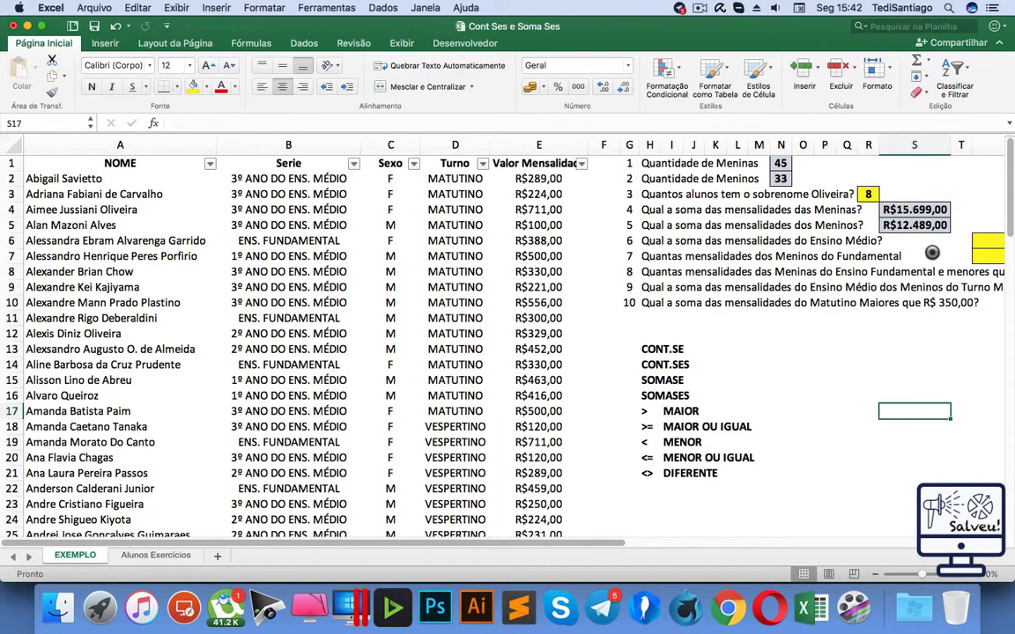
Examine the Valor Mensalidade and Serie values needed for question 6 and the wildcard criterion used in the R3 formula.
left_click(987, 242)
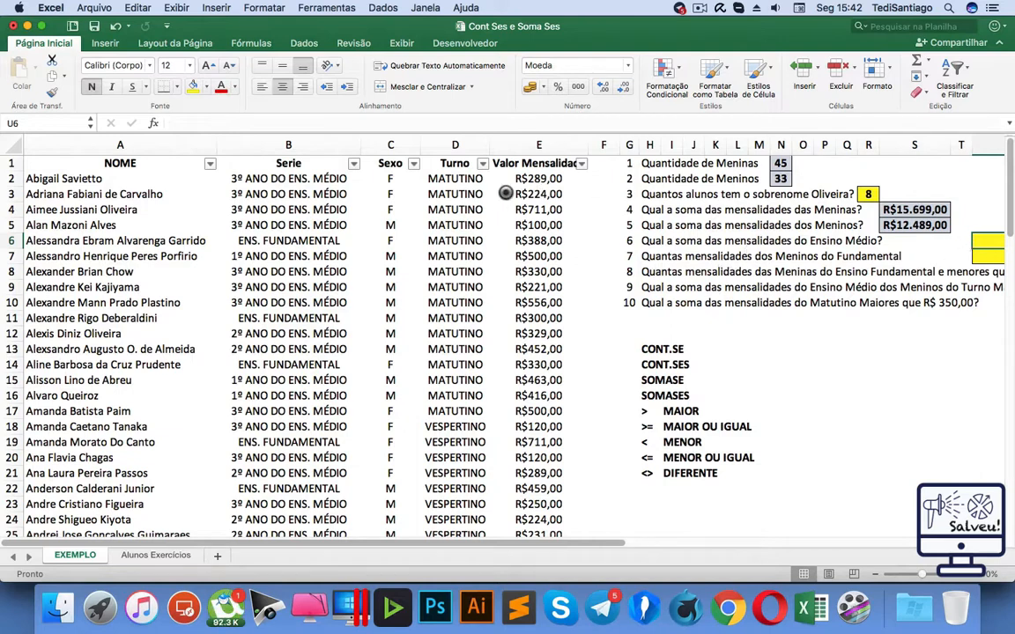
left_click_drag(533, 179, 536, 411)
left_click(529, 411)
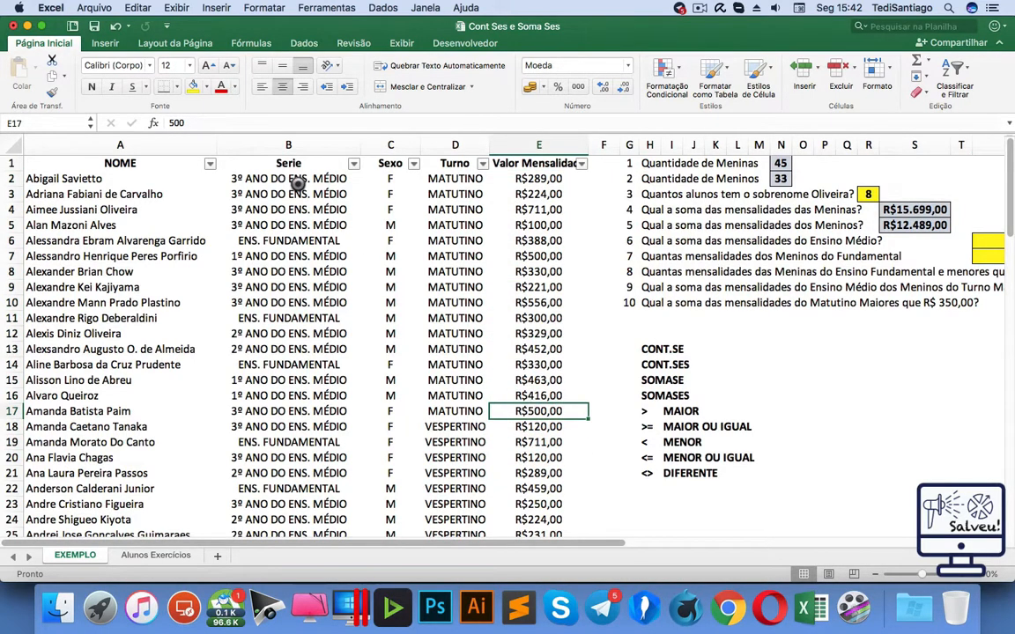
left_click_drag(273, 178, 309, 276)
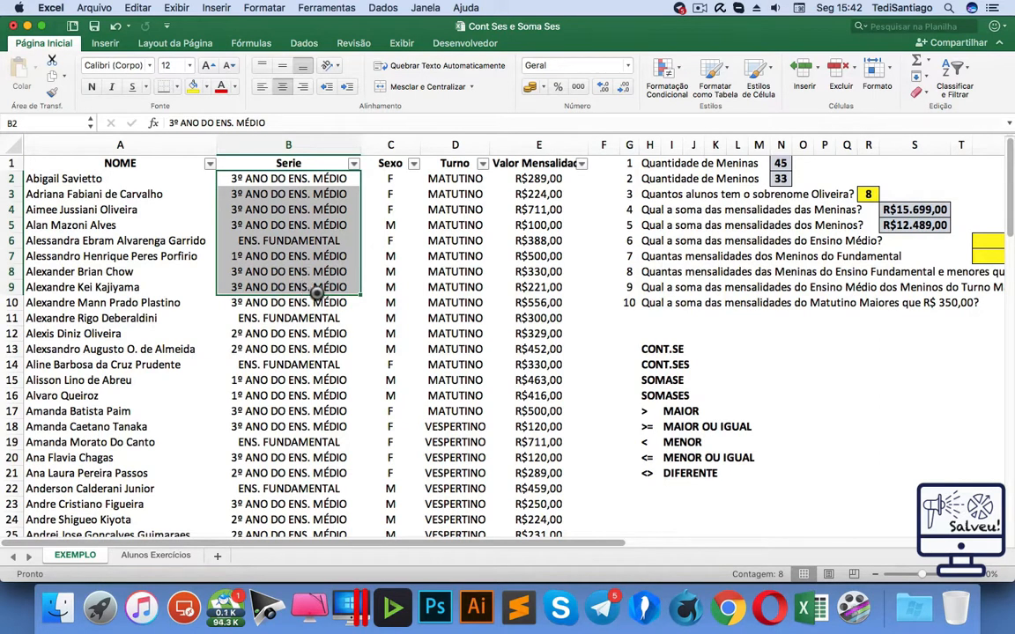
left_click(979, 238)
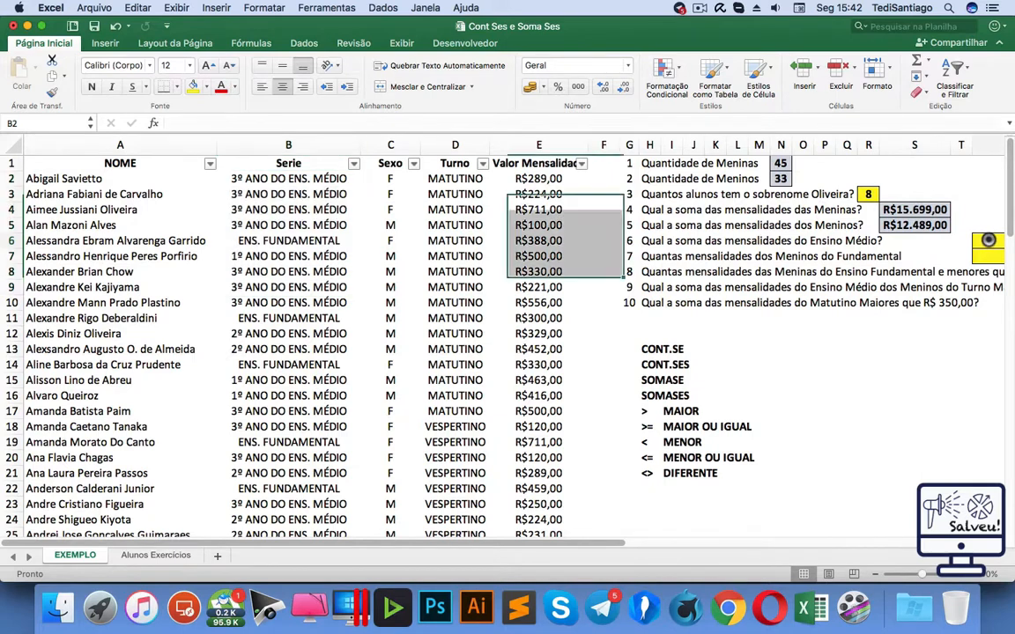
left_click(867, 194)
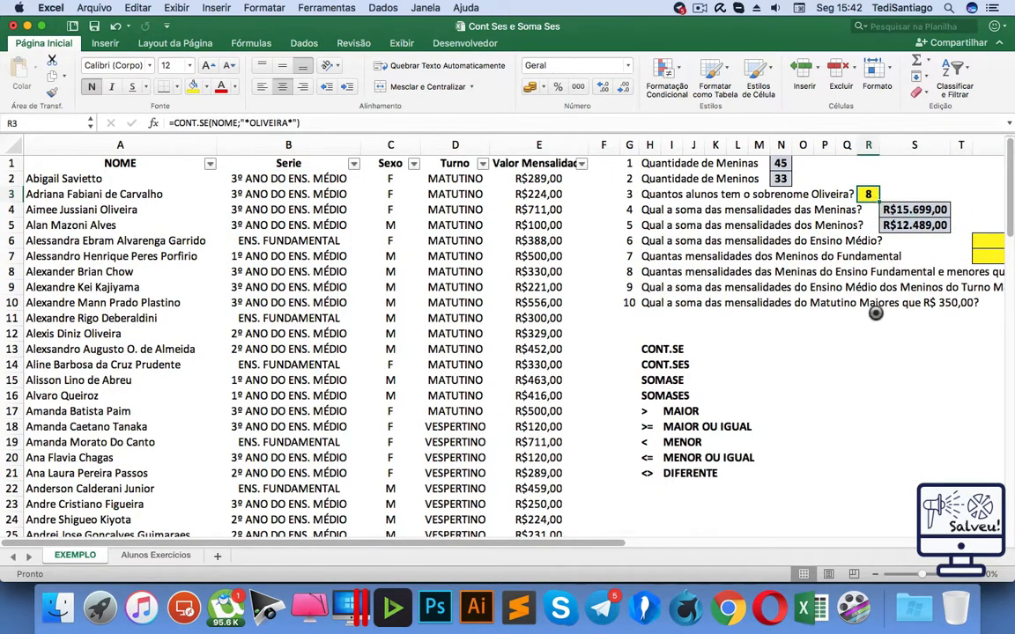
Start a SOMASE formula in U6 for the sum of the Ensino Médio fees.
left_click(983, 238)
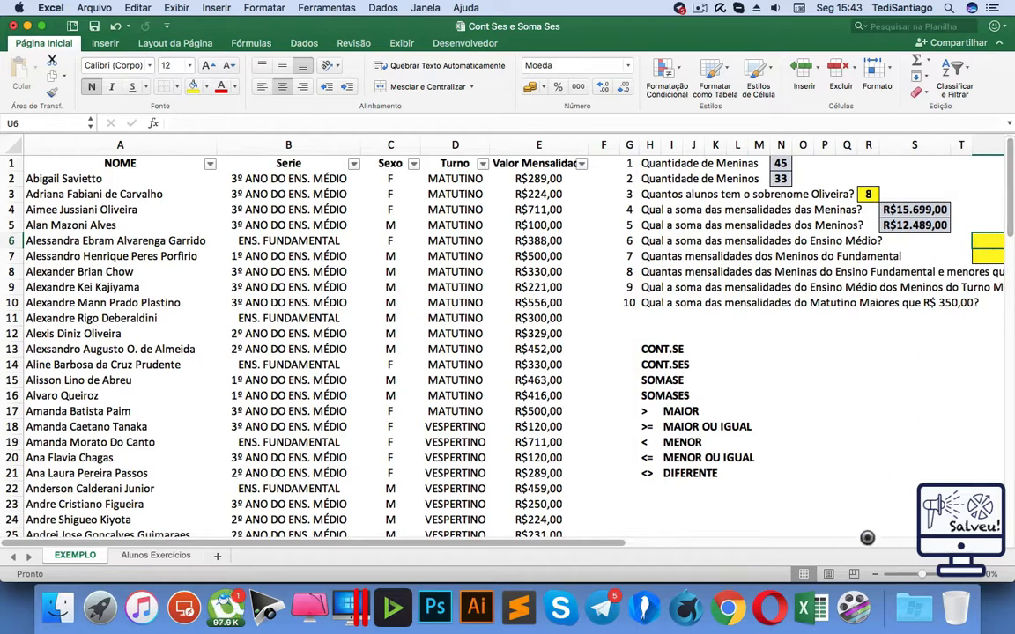
left_click_drag(611, 544, 653, 550)
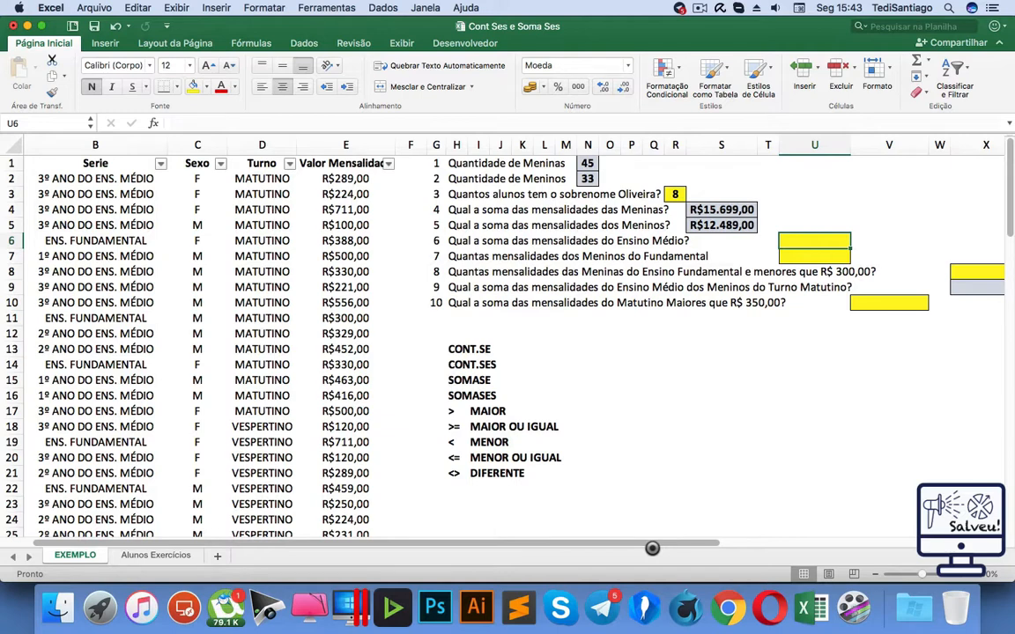
type("=SOMA")
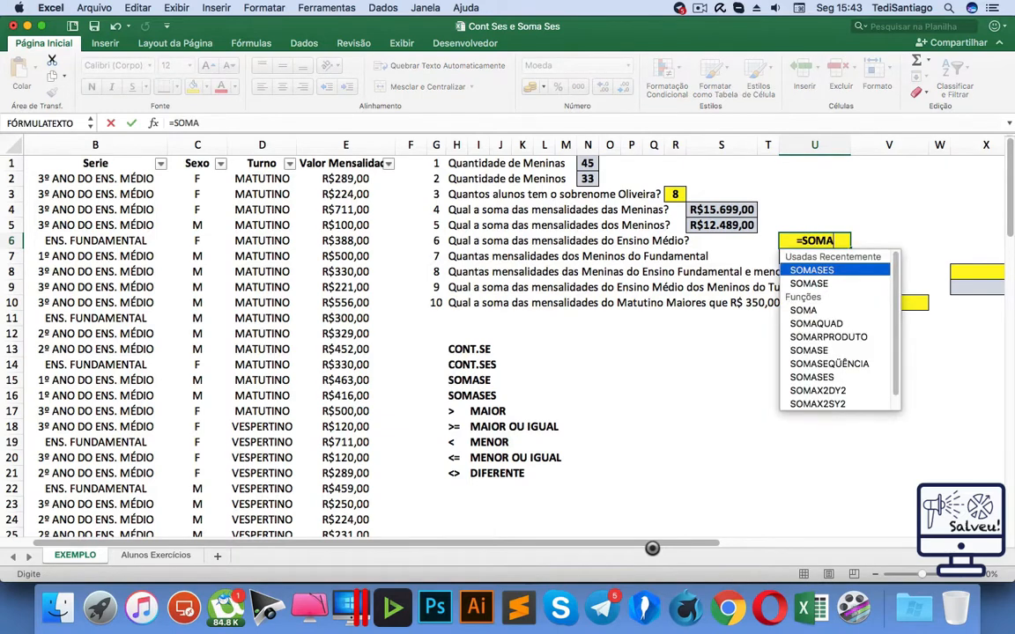
key("Tab")
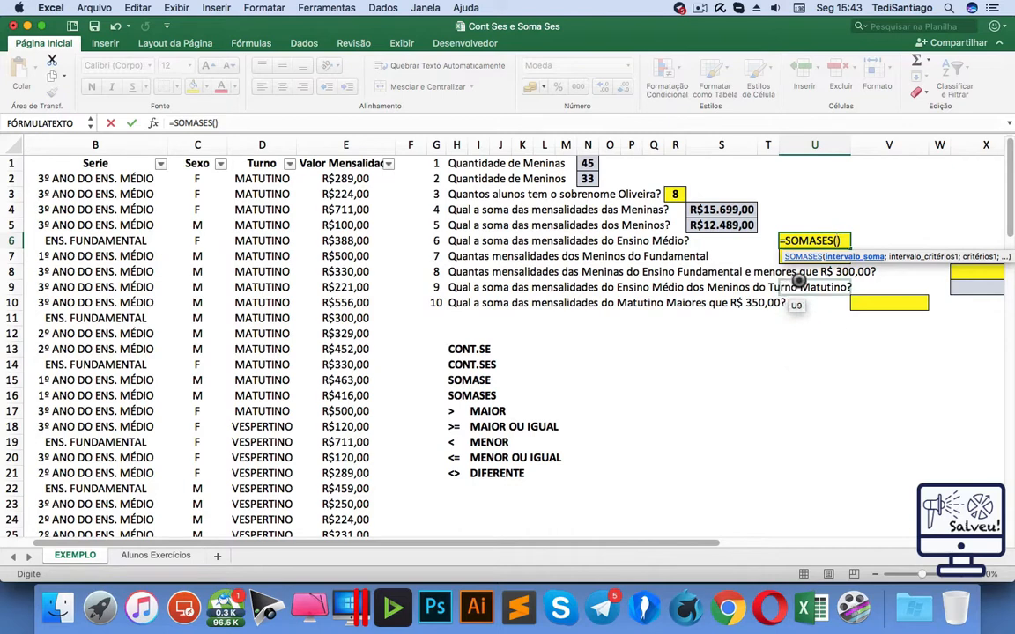
key("BackSpace")
key("BackSpace")
key("BackSpace")
type("(")
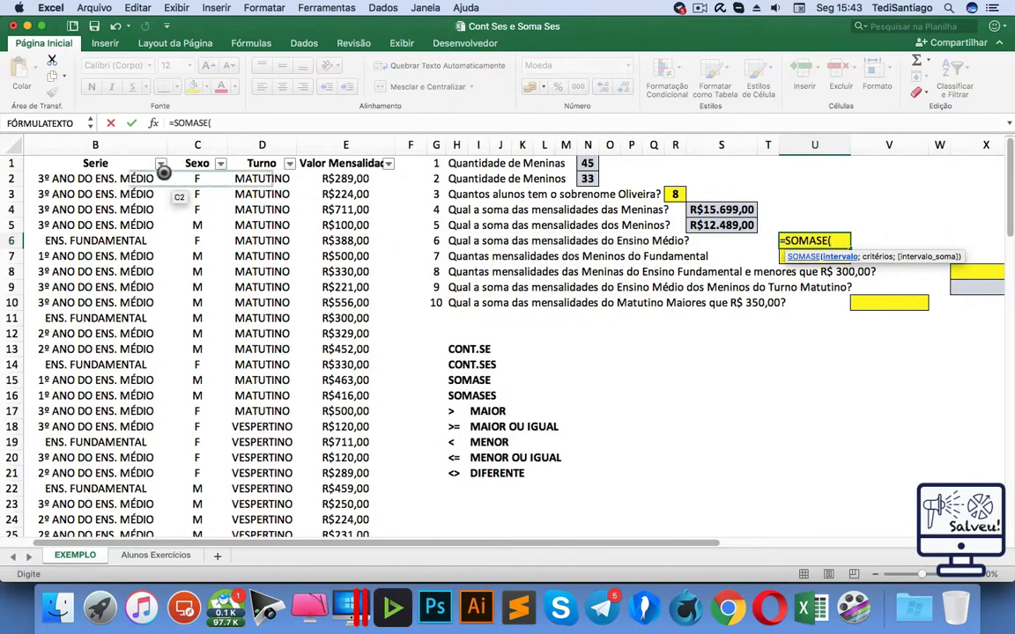
Complete the U6 formula with the range SERIE, the criterion "*MÉDIO*" and the sum range VALORES, and submit it.
type("SER")
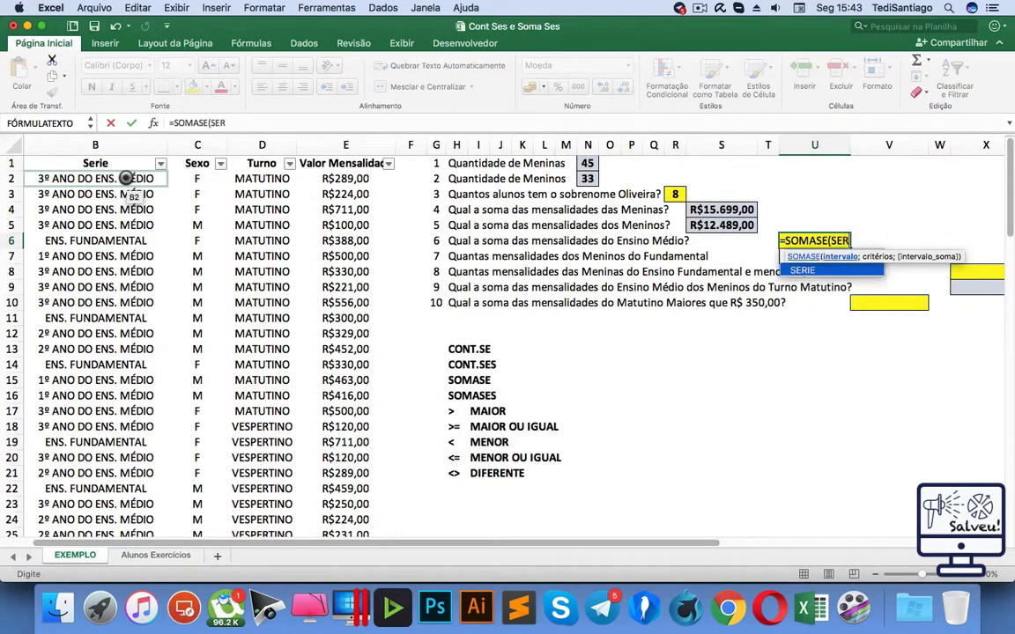
key("Tab")
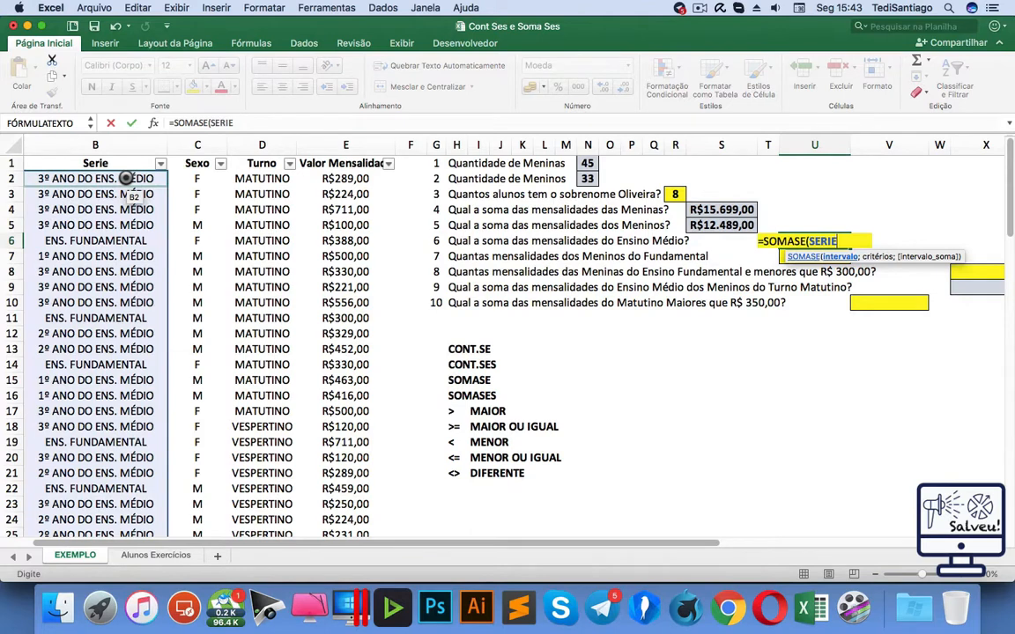
type(";")
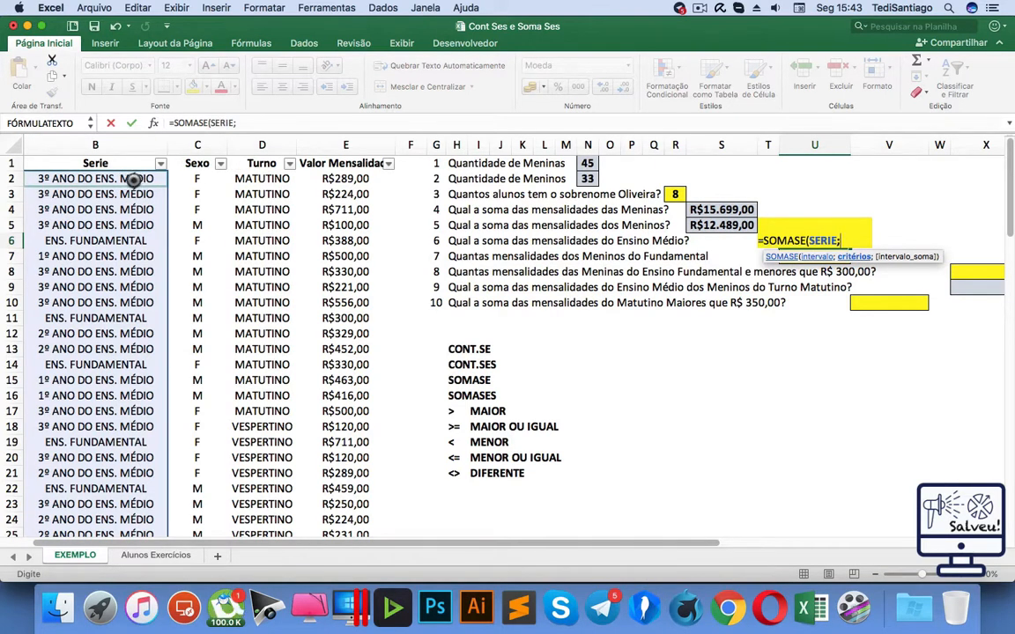
type("\"*MÉDIO*")
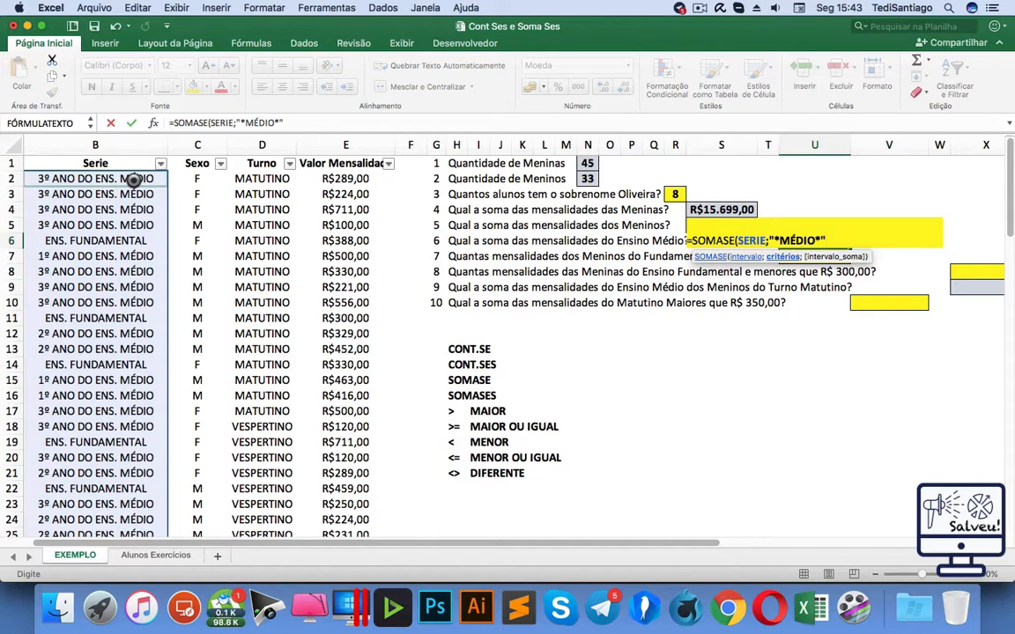
type(";VA")
type("LORES")
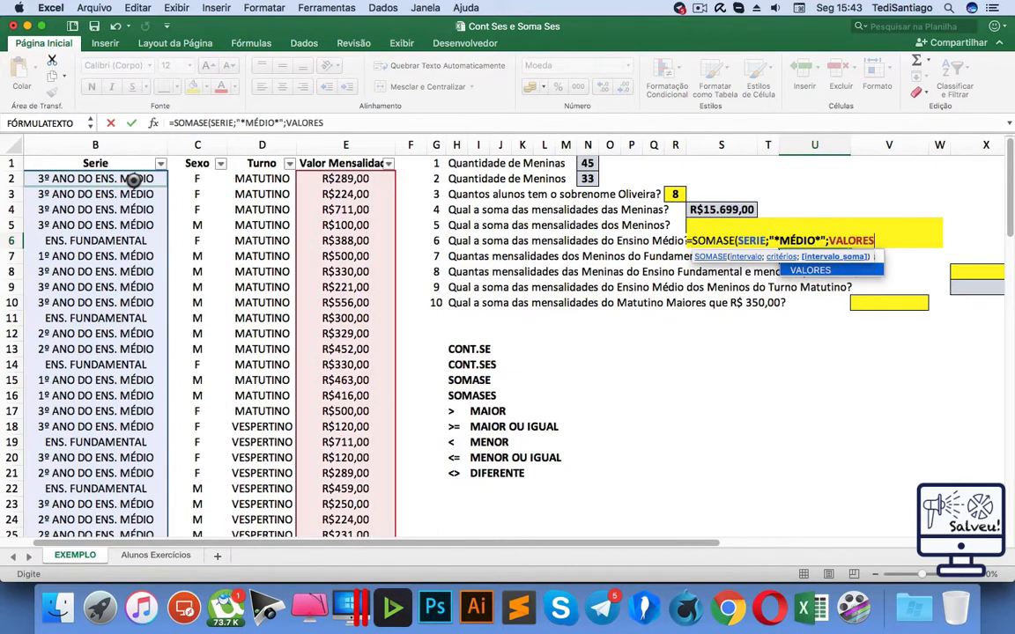
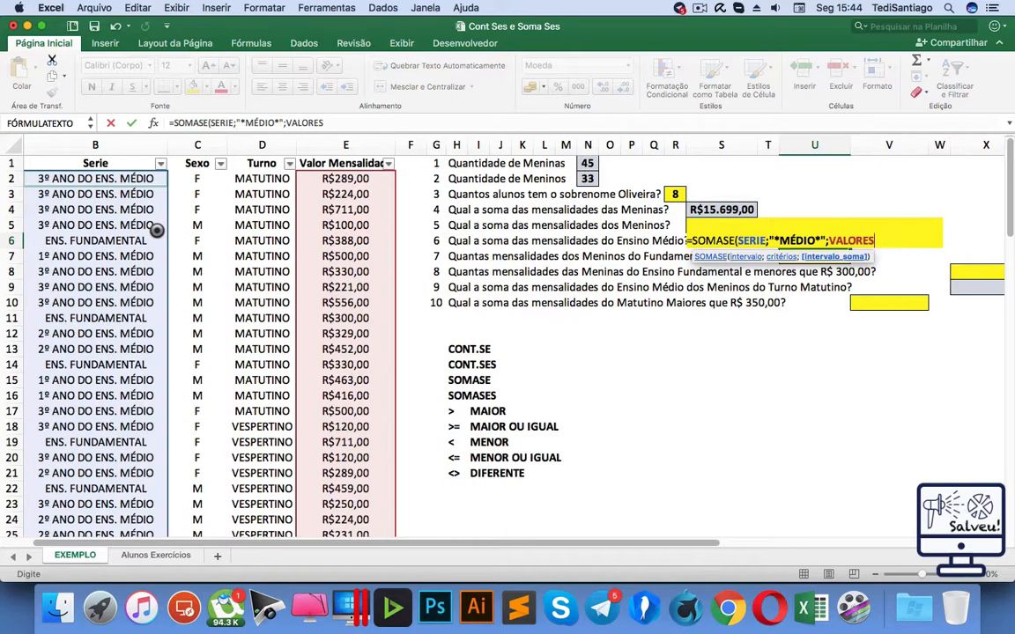
key("Return")
left_click(803, 240)
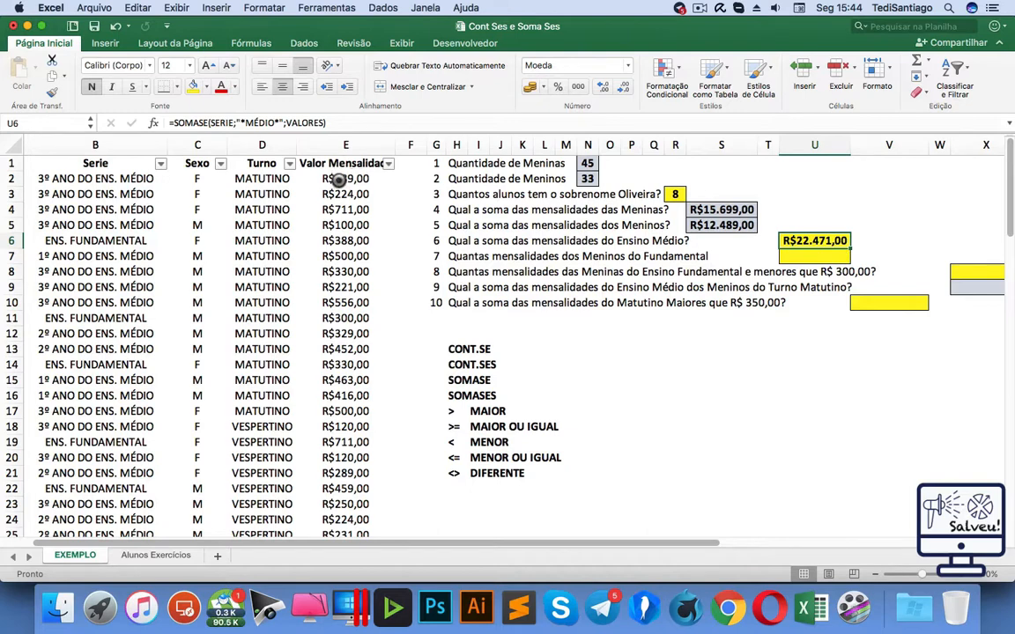
Filter the Serie column to show only the three Ensino Médio years by excluding ENS. FUNDAMENTAL.
left_click(160, 164)
left_click(199, 296)
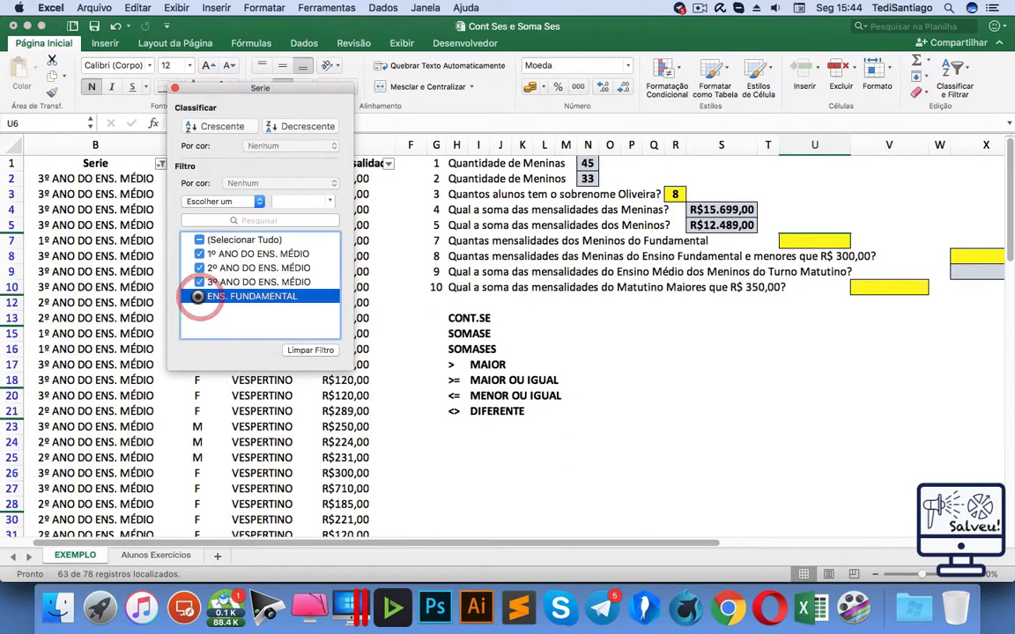
left_click(145, 175)
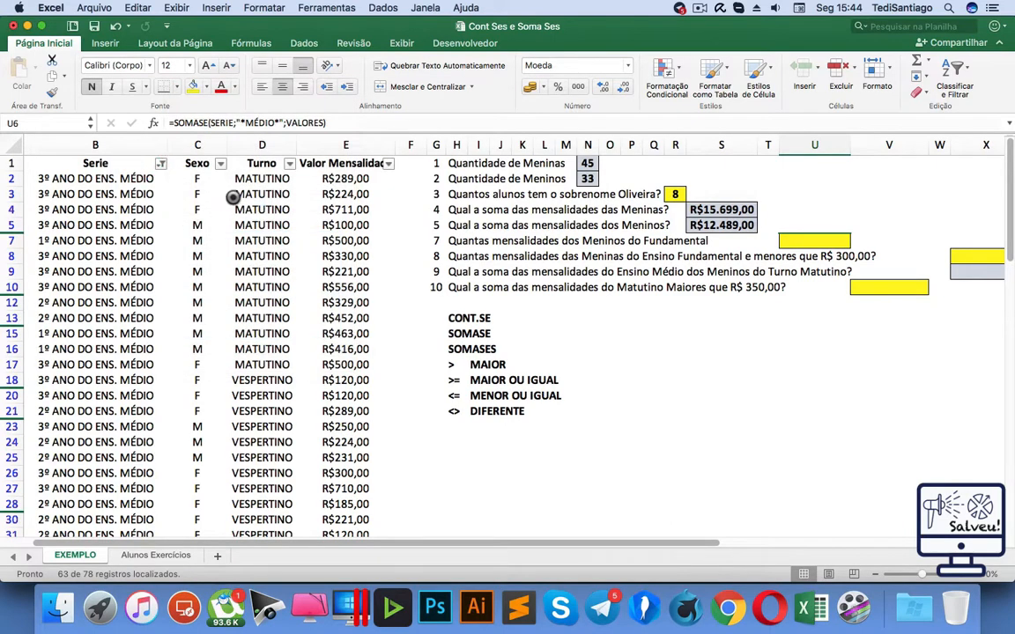
Select the filtered Valor Mensalidade values from E2 to E79 and compare their sum with U6.
left_click(343, 179)
scroll(350, 216, "down", 20)
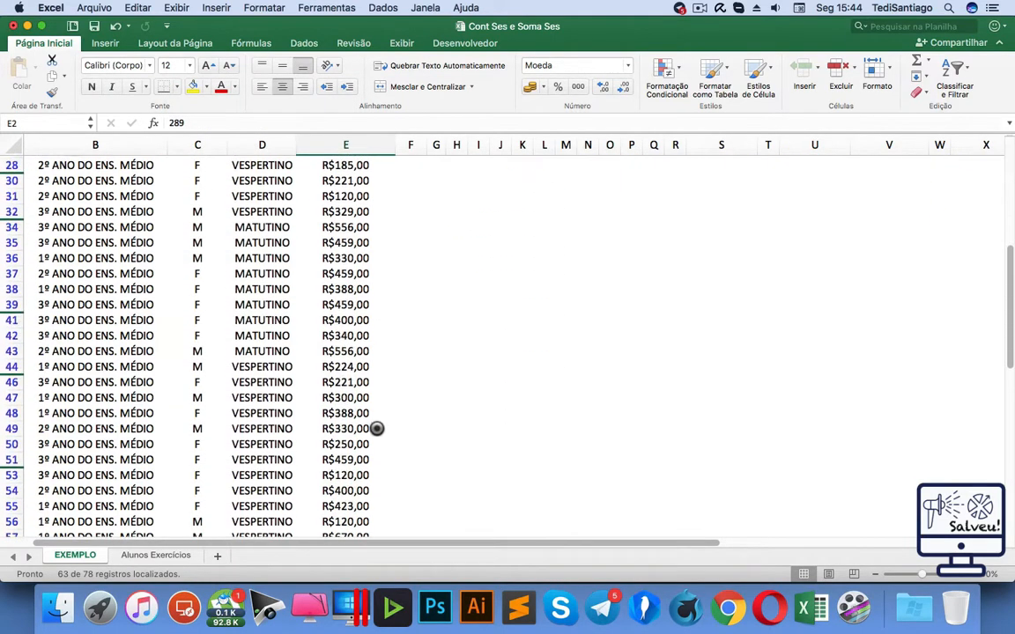
left_click(357, 438, "shift")
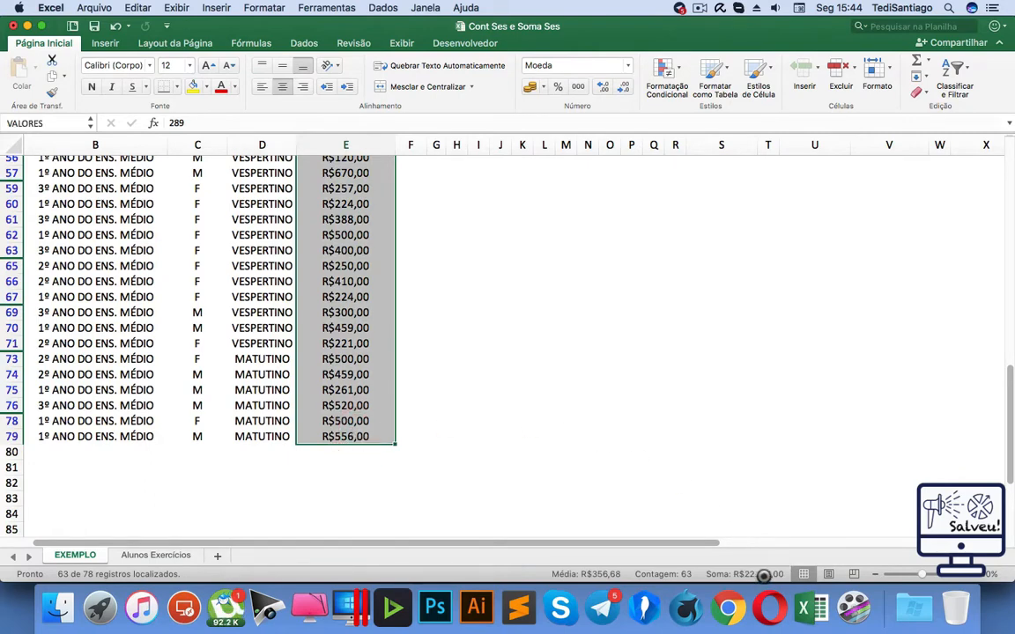
scroll(794, 392, "up", 20)
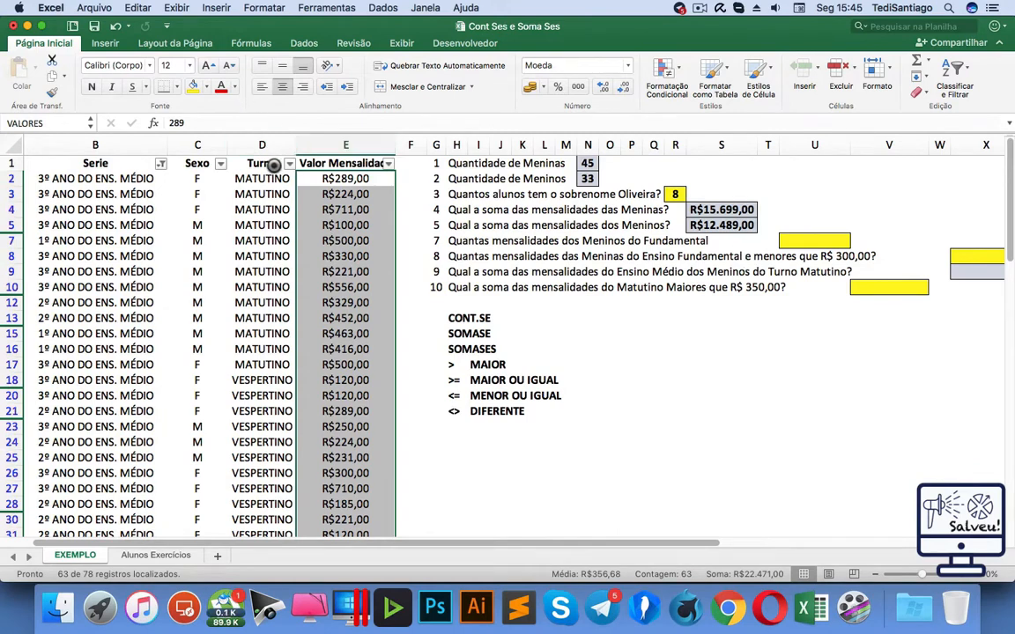
Clear the Serie filter to list every student again.
left_click(161, 163)
left_click(310, 350)
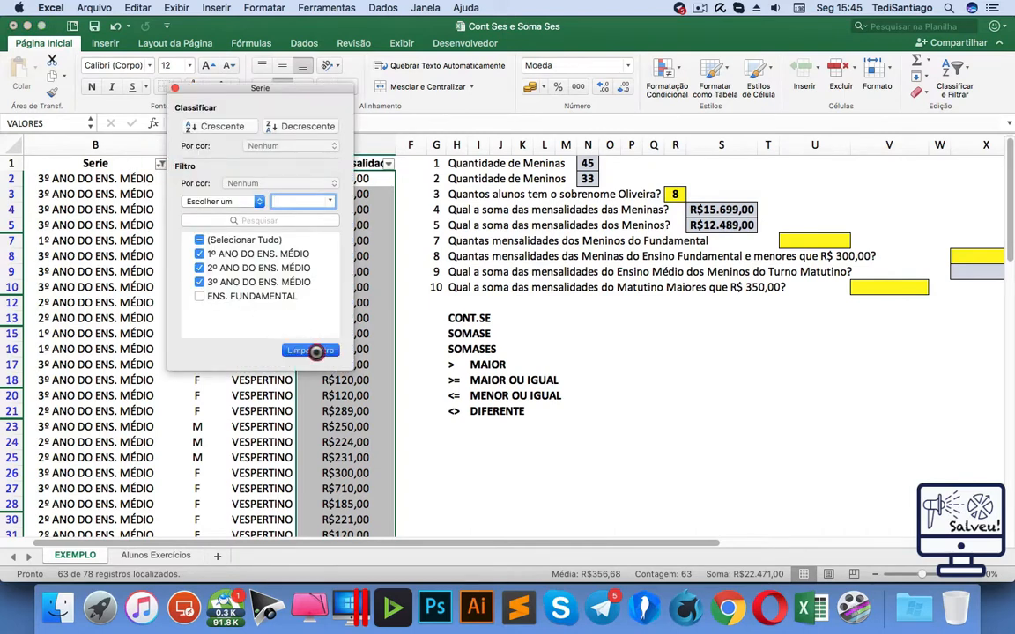
left_click(840, 253)
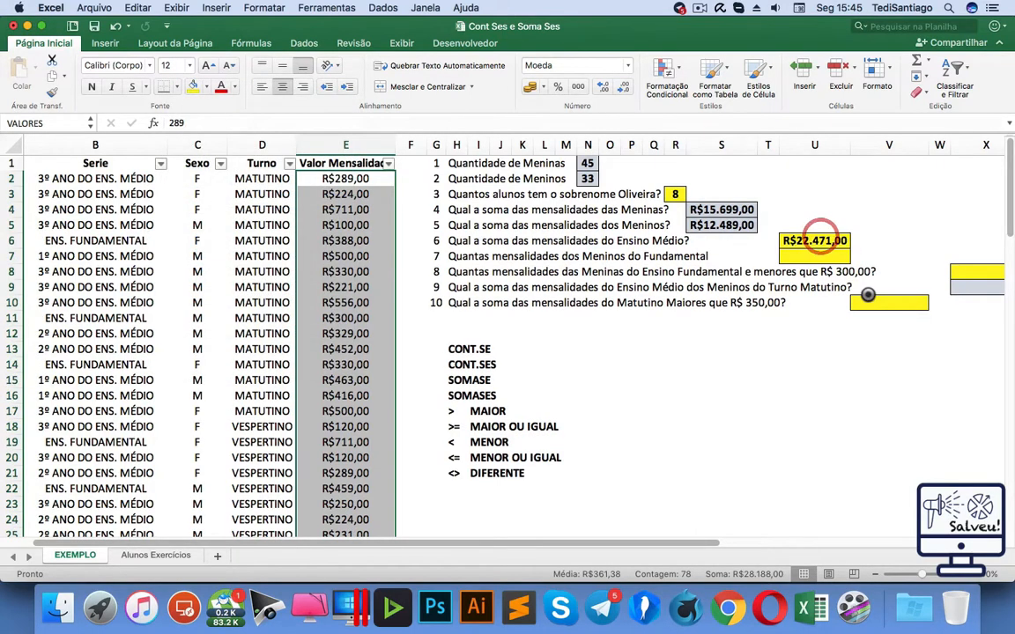
Open the SOMASE formula in U6, review its arguments, and close it.
left_click(832, 249)
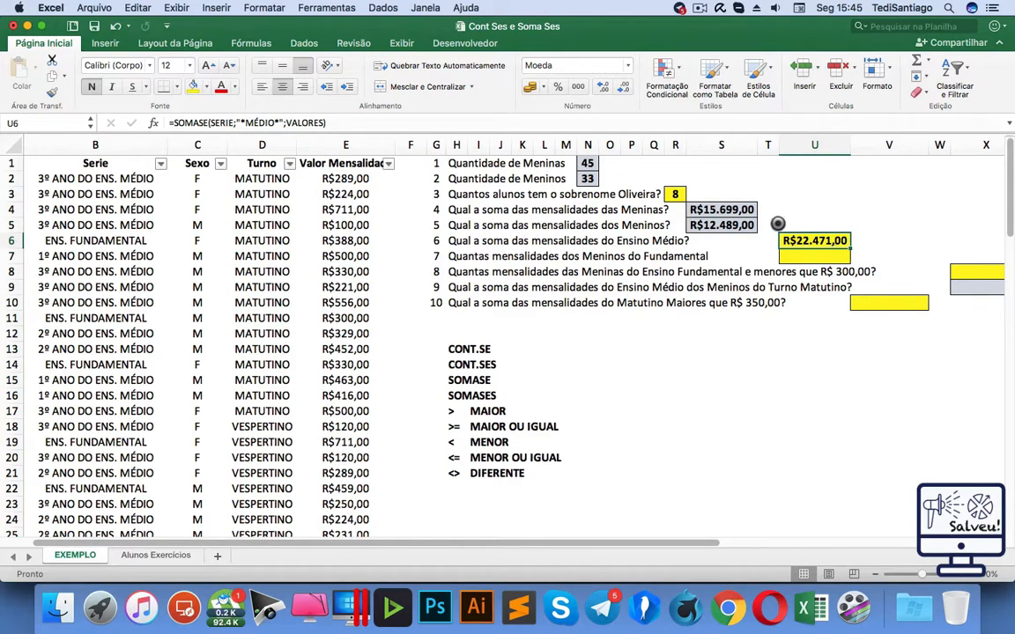
left_click(275, 123)
type("*")
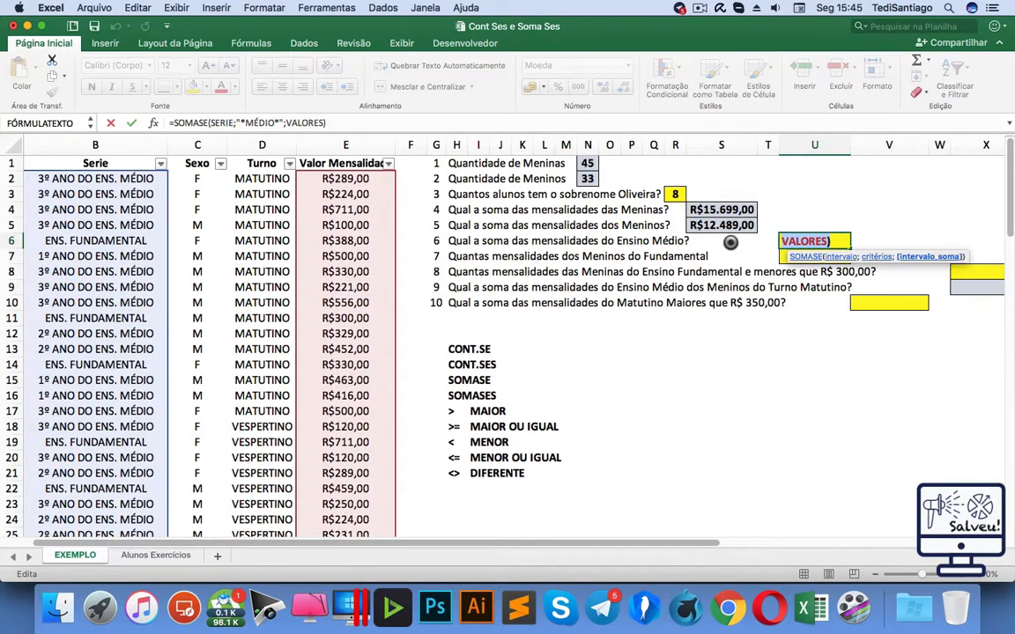
left_click(803, 242)
double_click(804, 241)
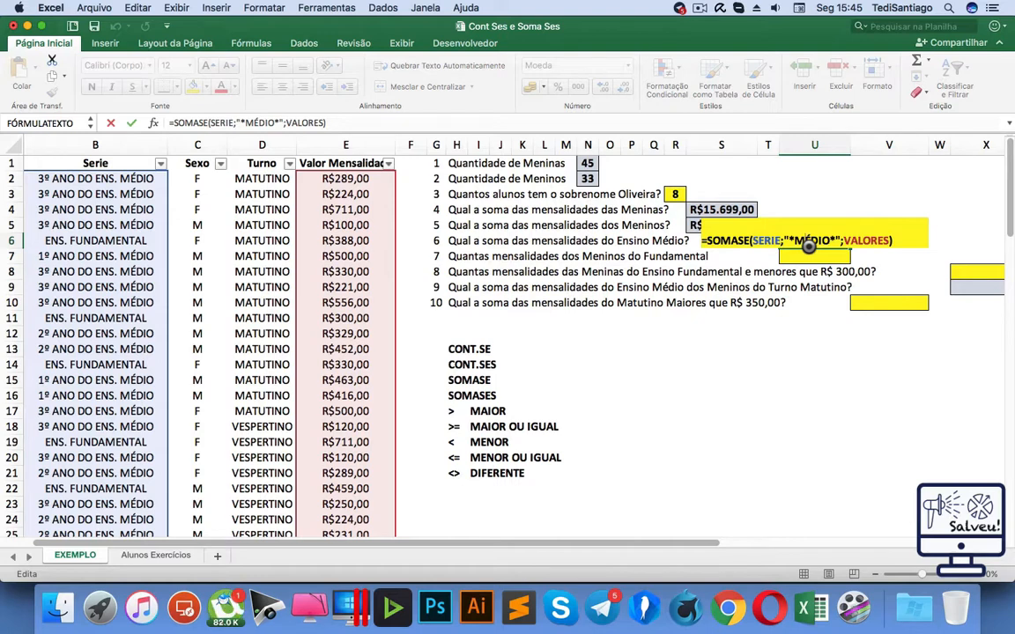
key("Return")
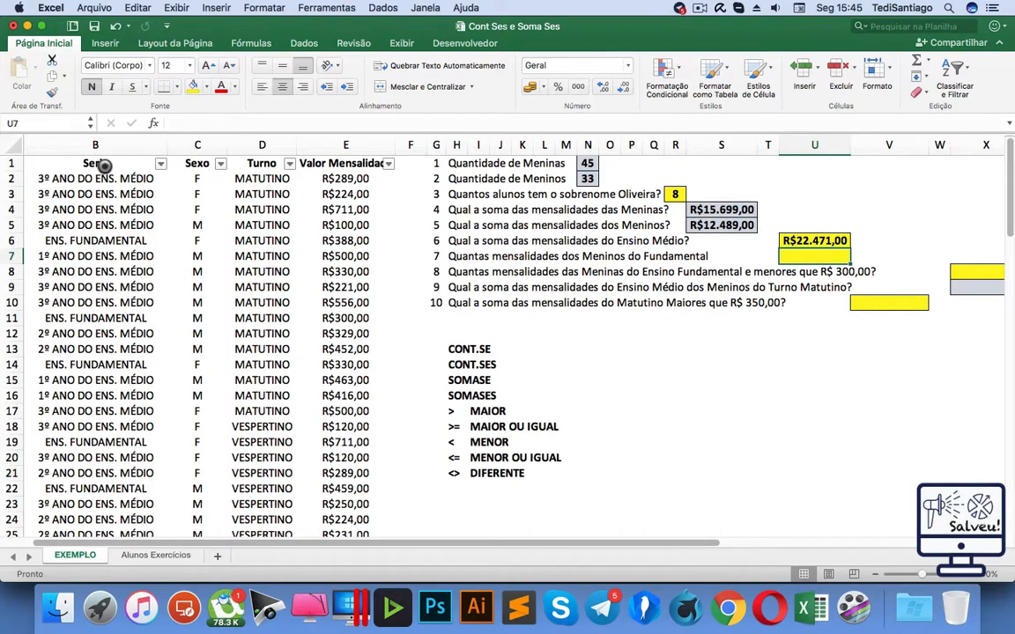
Look over the Sexo and Serie columns needed for question 7 about boys in Ensino Fundamental.
left_click_drag(168, 164, 197, 379)
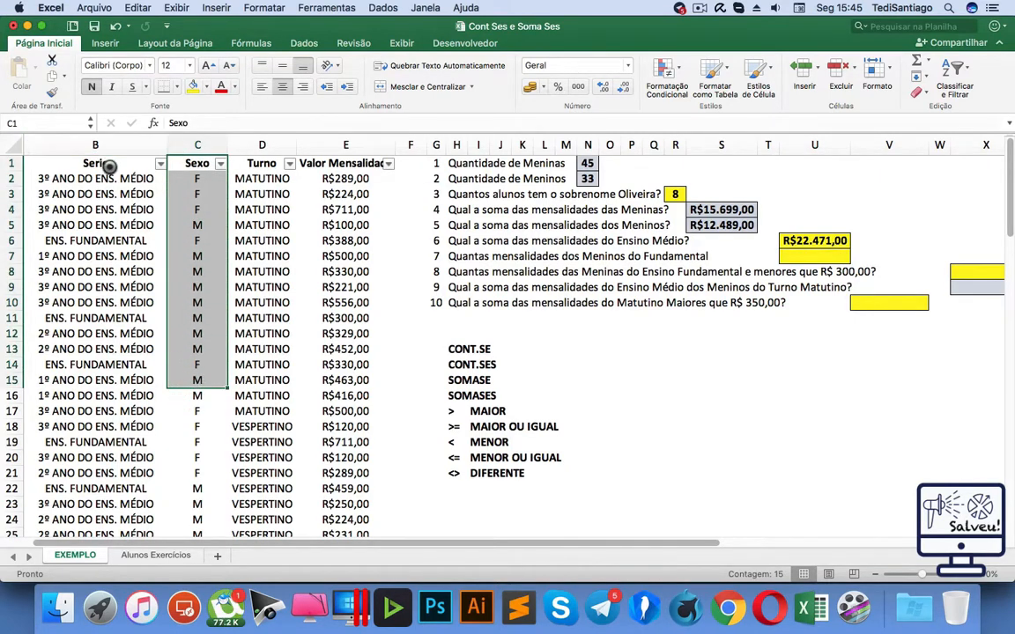
left_click_drag(108, 167, 114, 401)
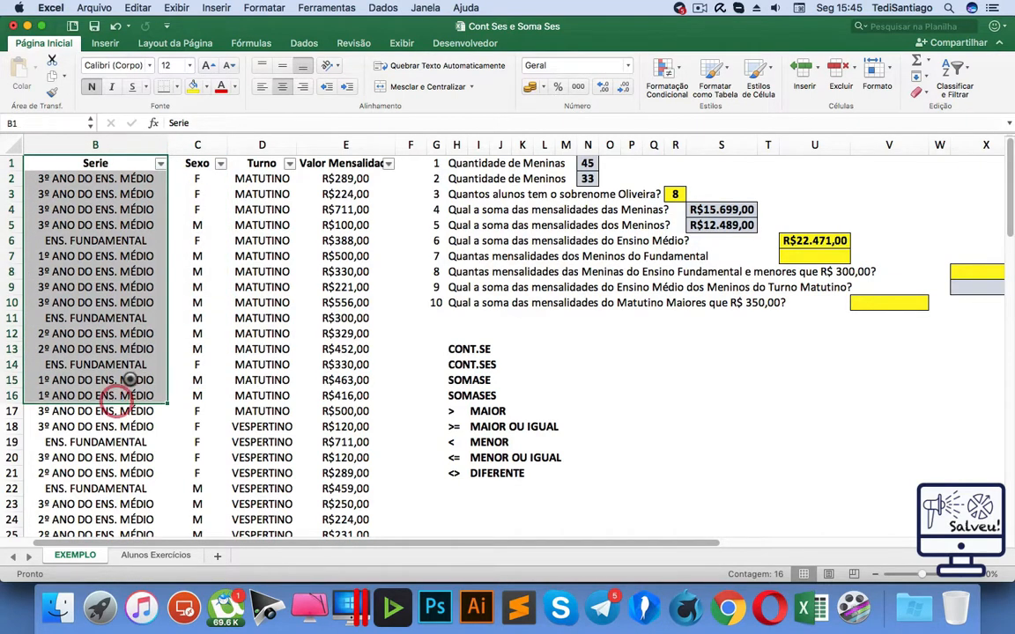
left_click(113, 364)
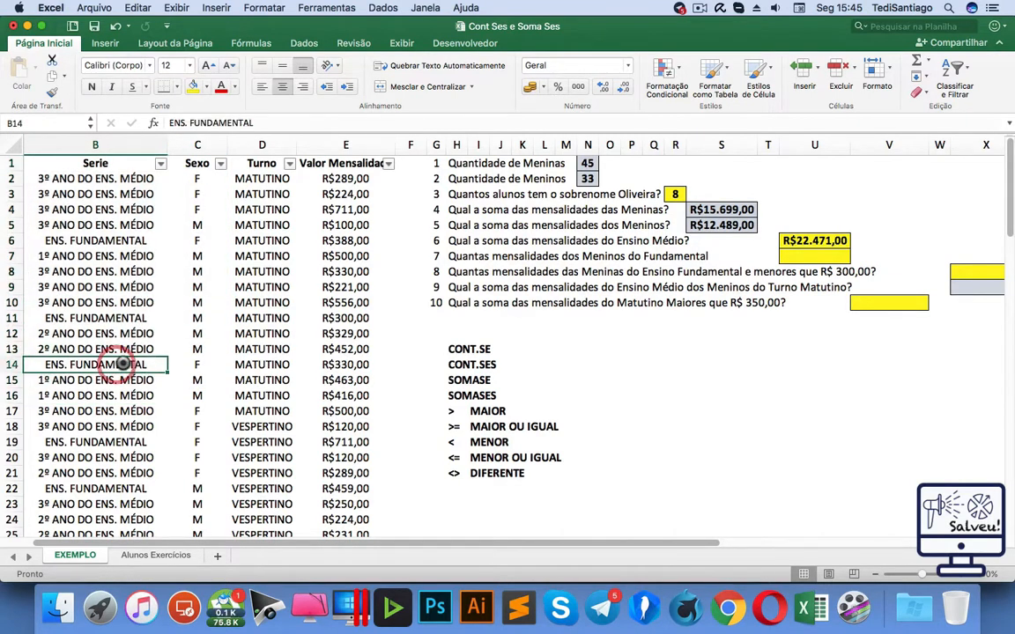
Start a CONT.SES formula in U7 with the named range SEXO and the criterion "M".
left_click(819, 258)
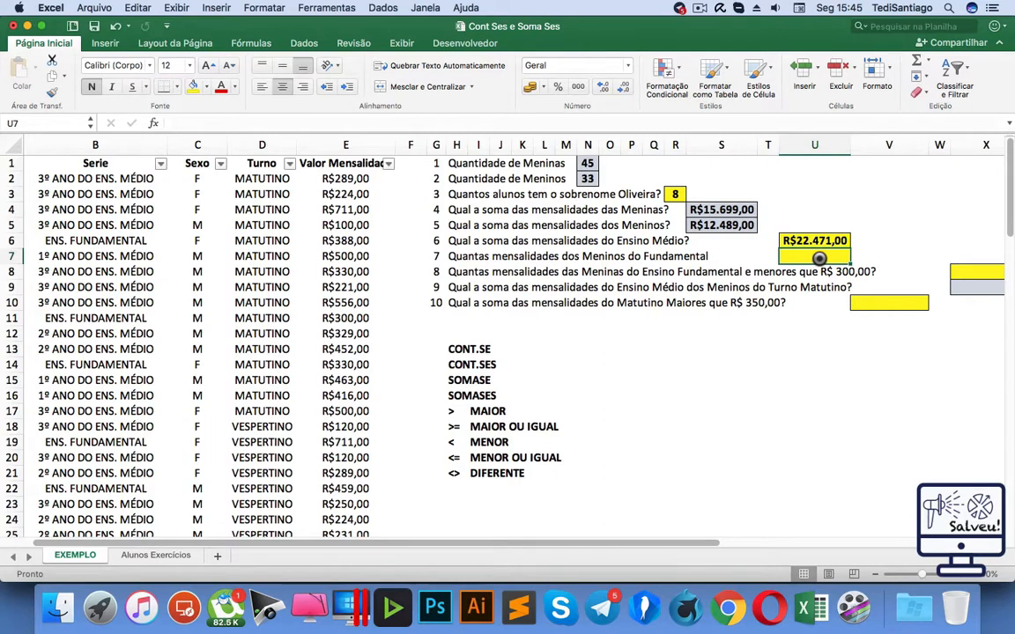
left_click(517, 119)
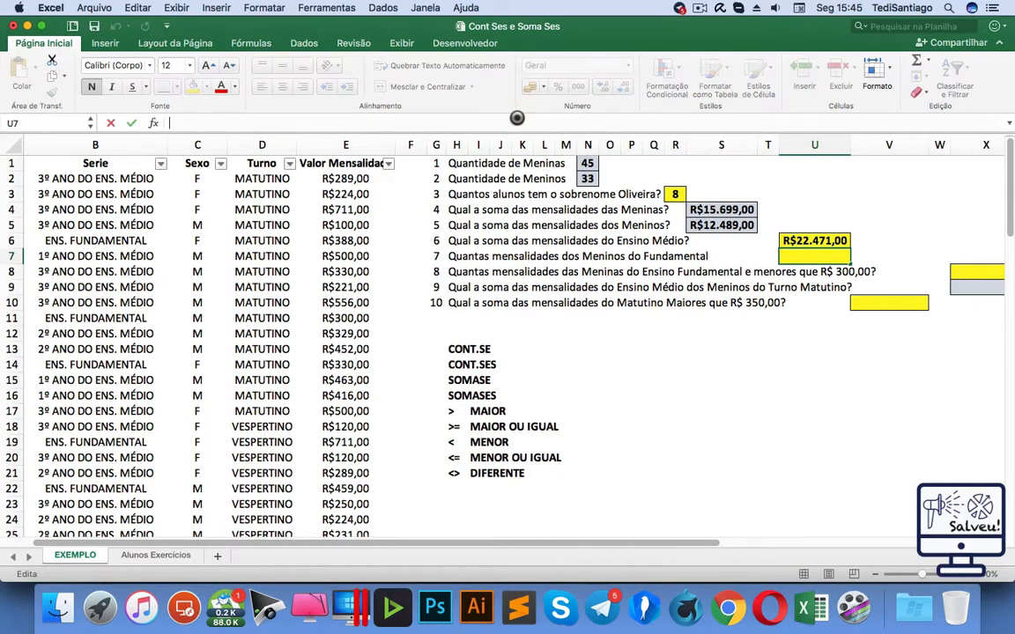
type("=CONT")
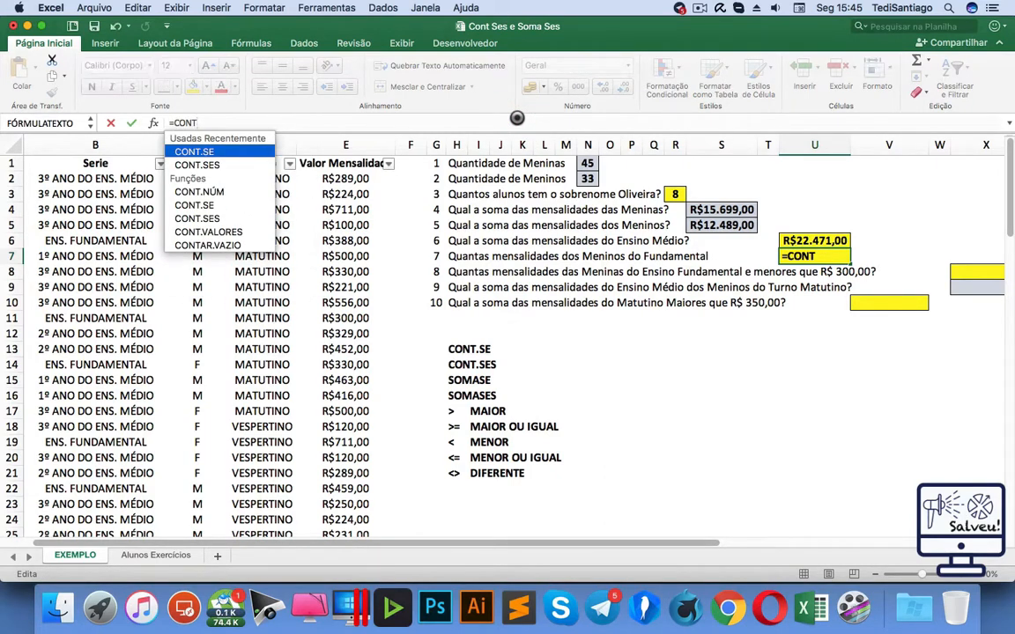
key("Down")
key("Tab")
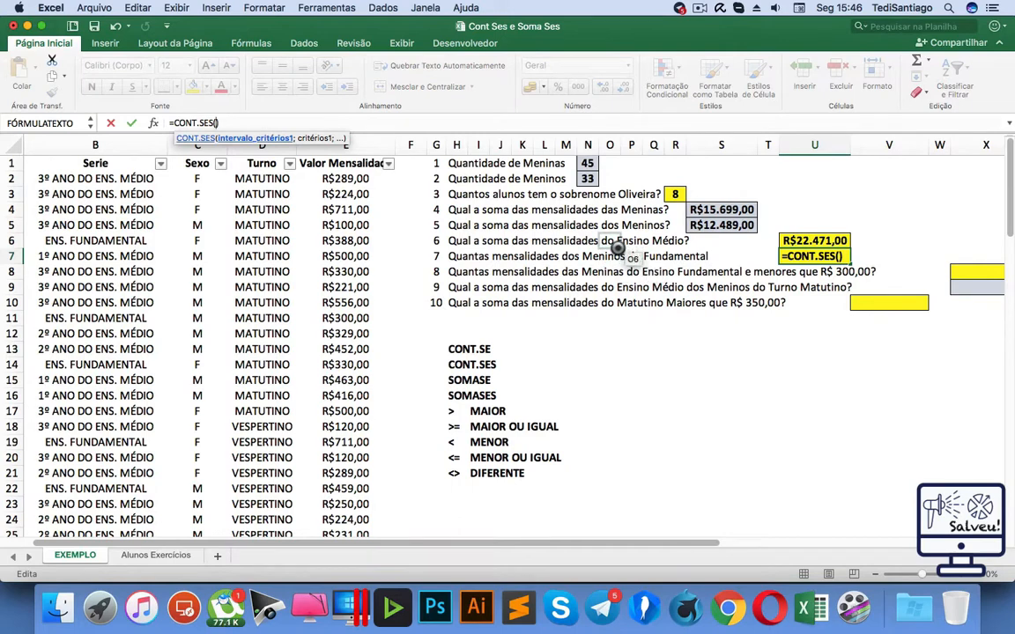
type("SEX")
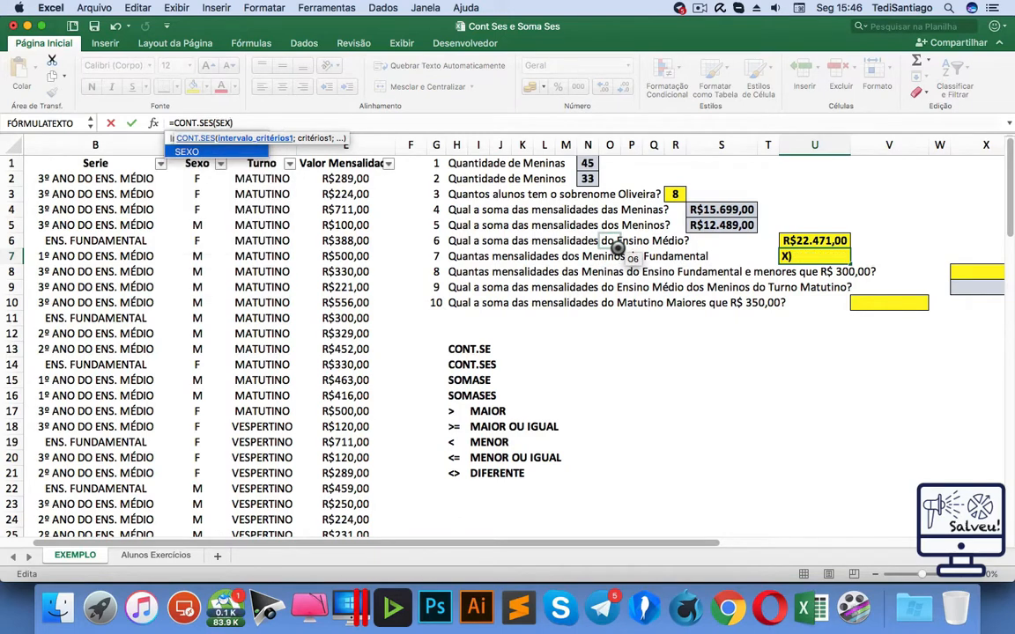
key("Tab")
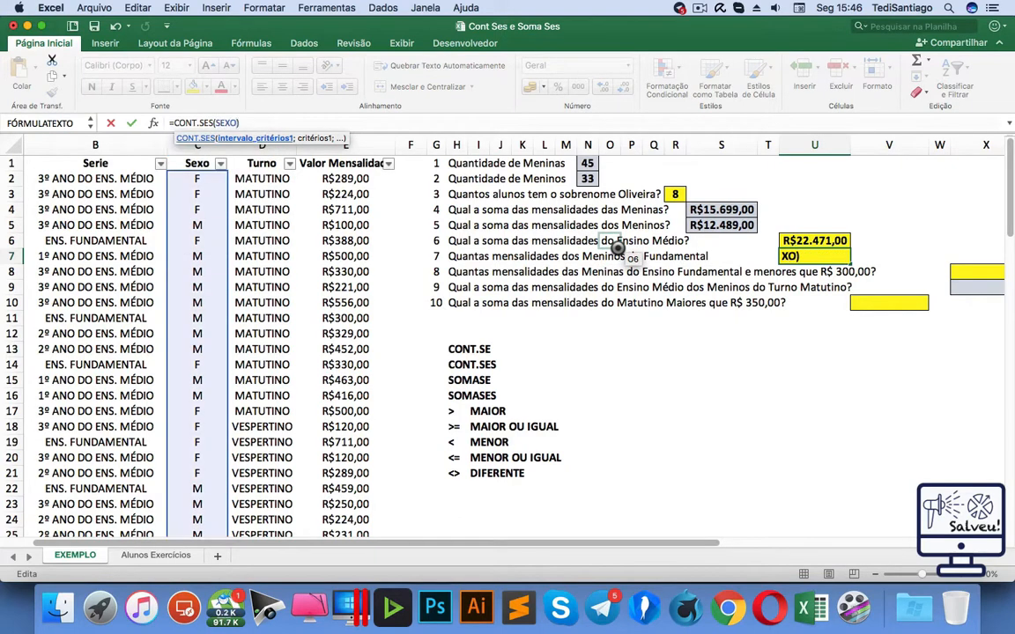
type("\"M\"")
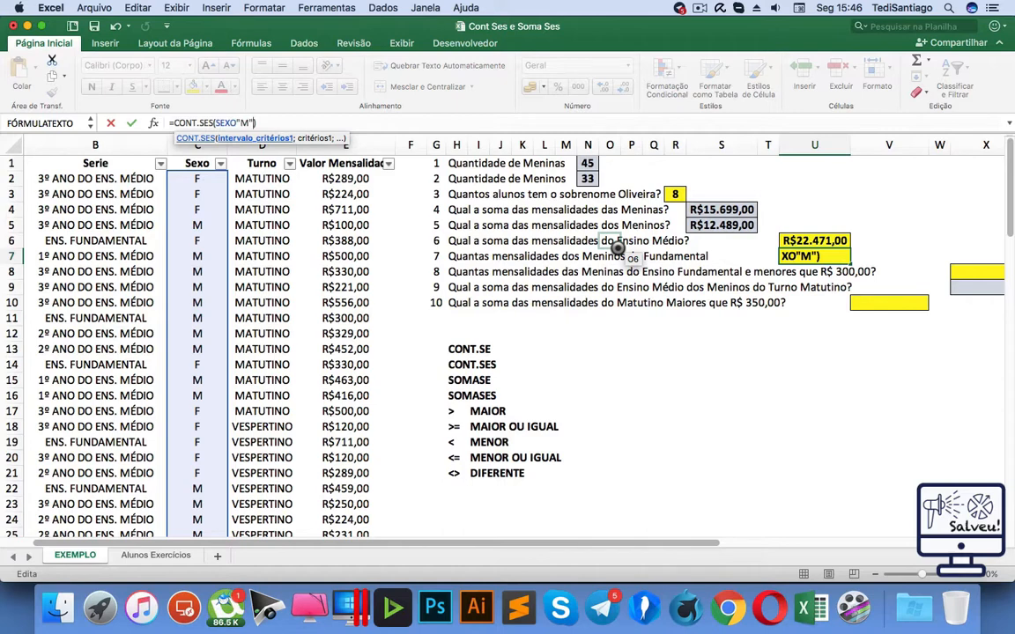
Add the second criteria pair to the U7 formula: the named range SERIE with the criterion "*FUNDA*".
type(";")
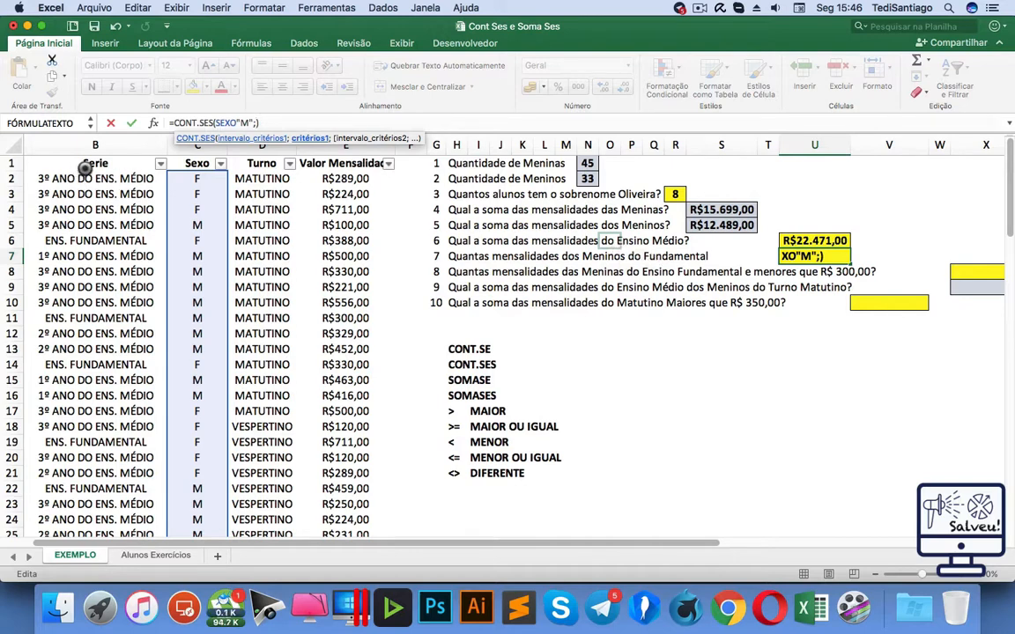
type("SERI")
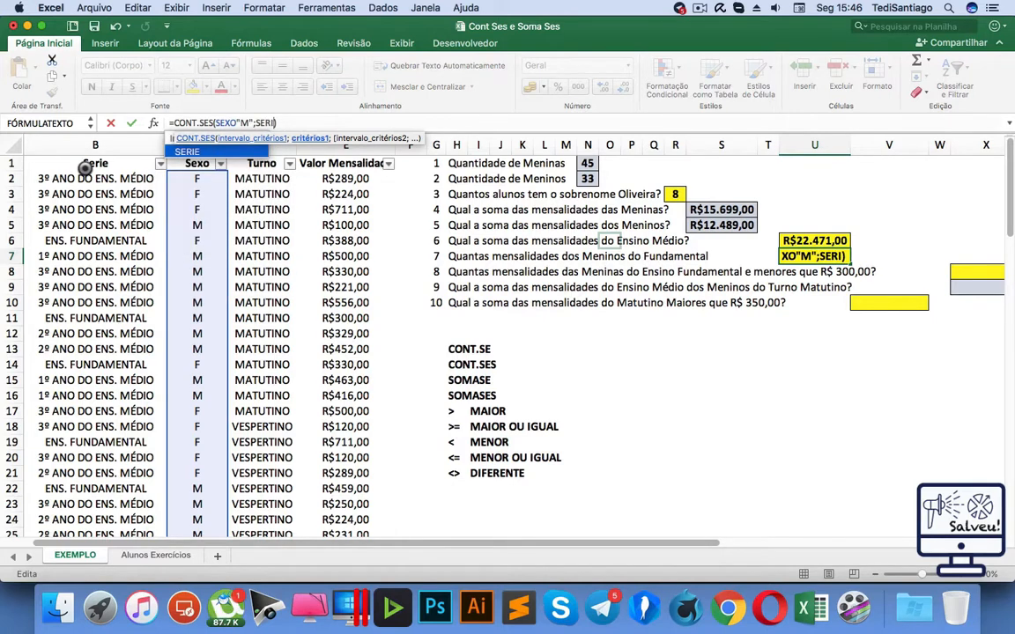
key("Tab")
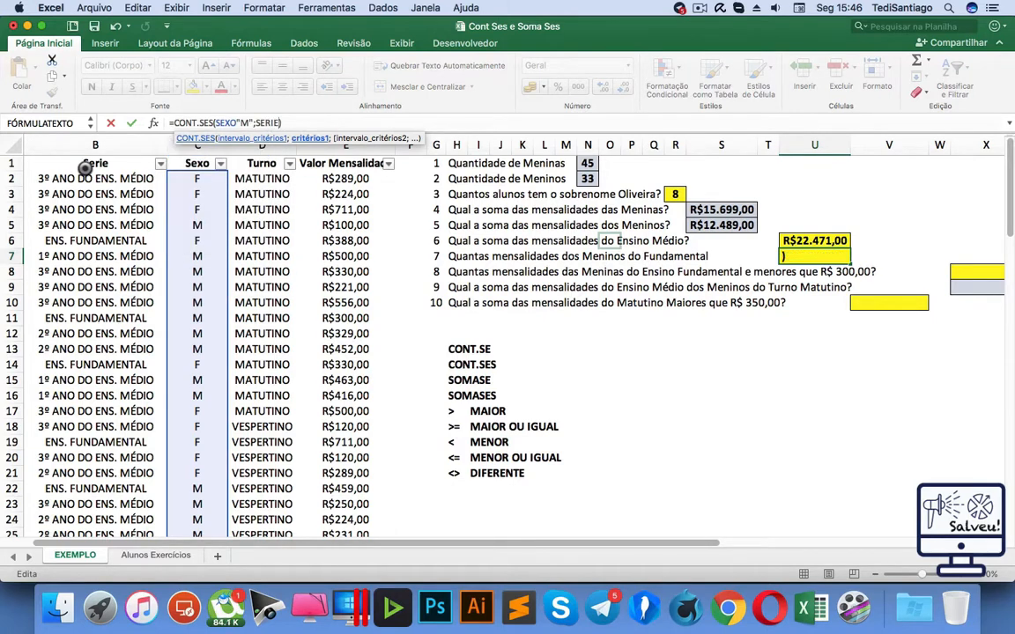
type(";")
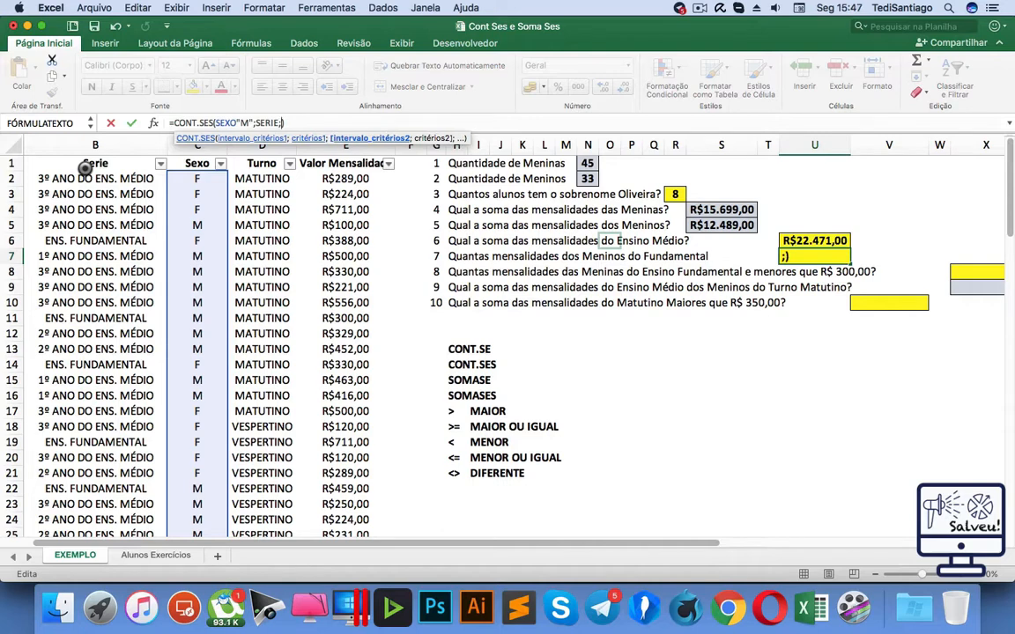
type("\"")
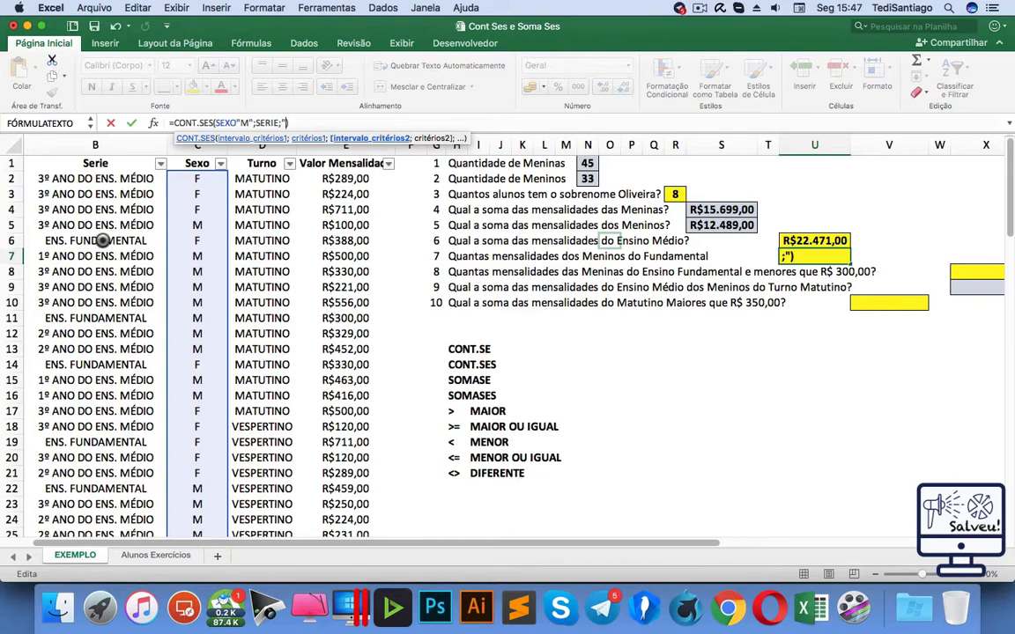
type("*FUNDA")
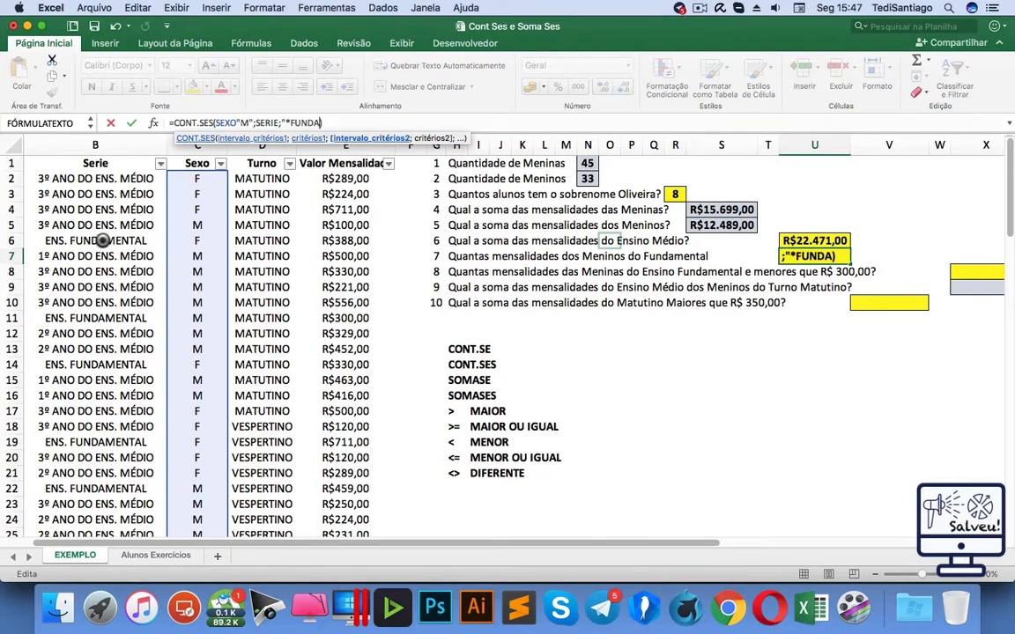
type("*\"")
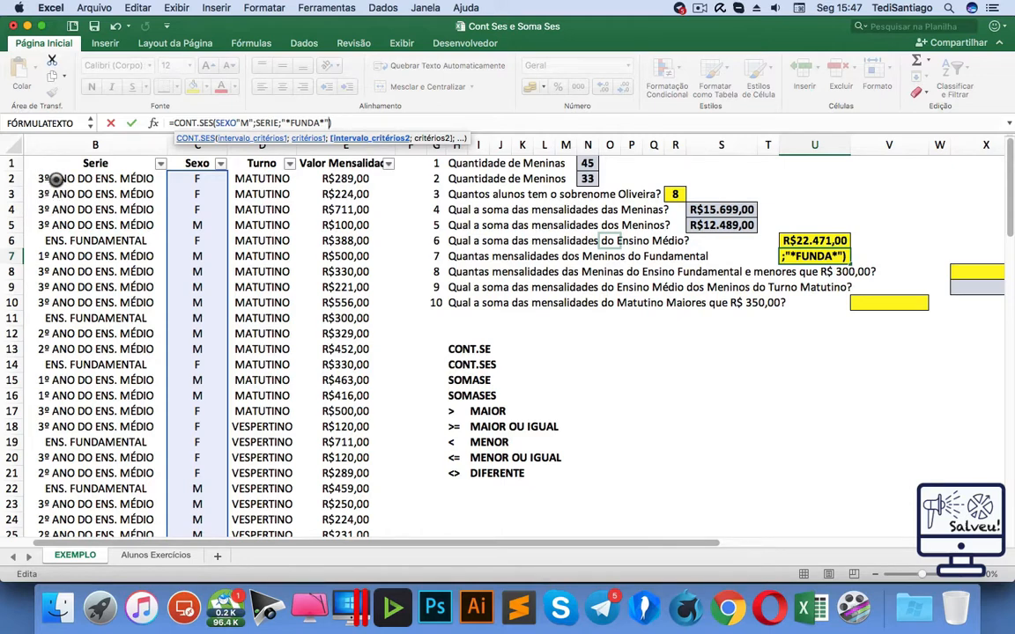
Insert the missing semicolon between SEXO and "M" in the U7 formula and submit it.
left_click(236, 122)
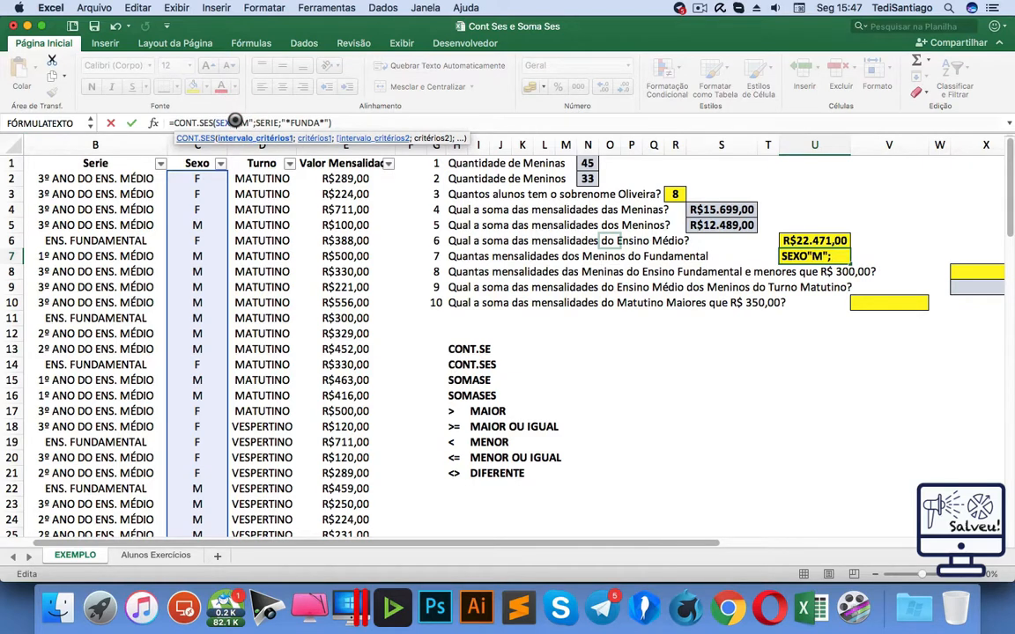
type(";")
left_click(366, 122)
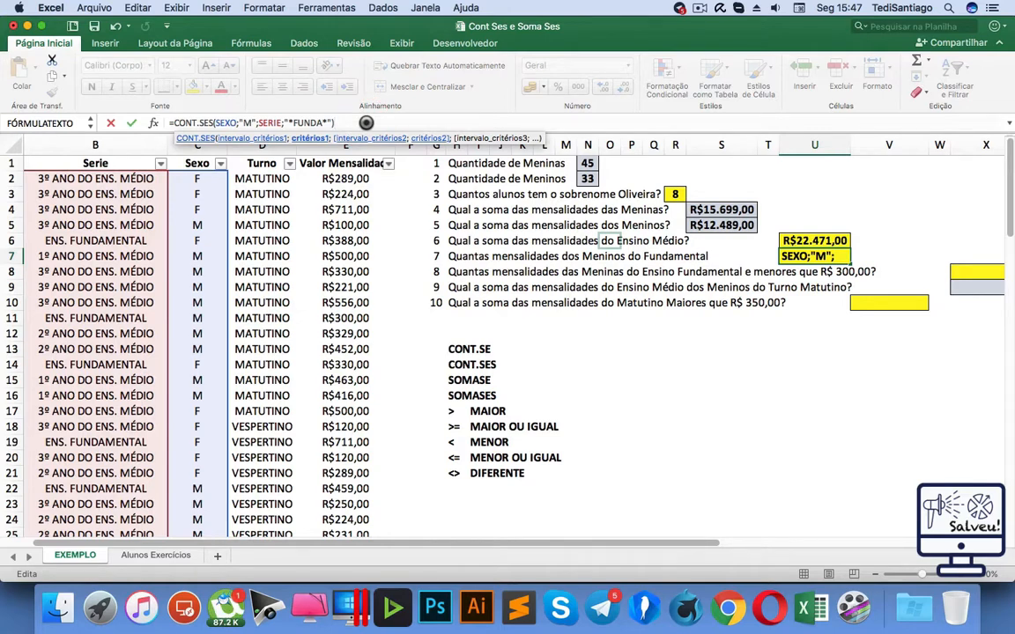
key("Return")
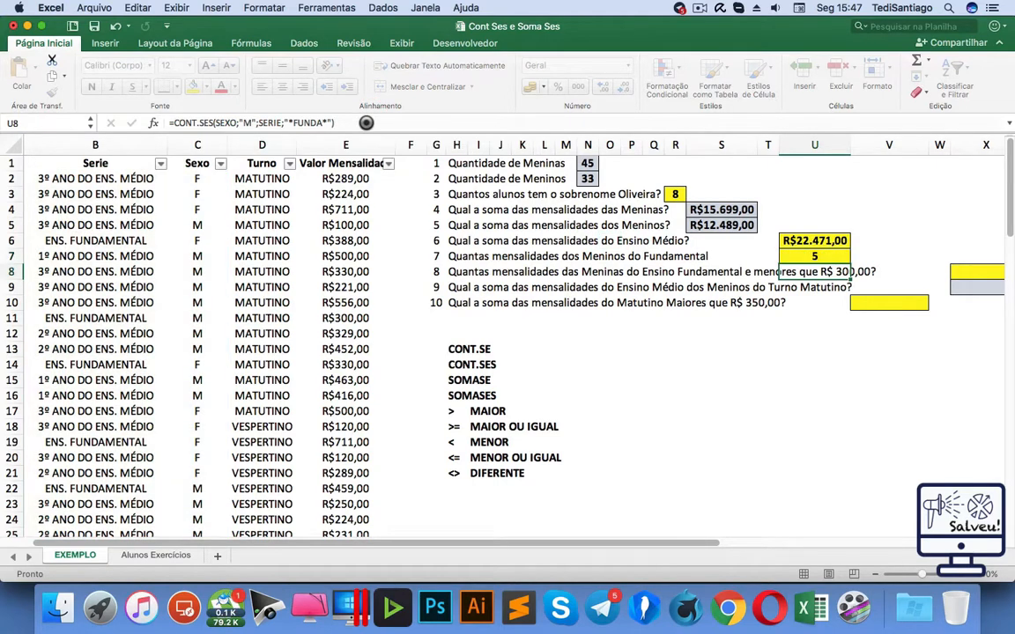
Check the question 7 answer in U7 by filtering the Serie column to only ENS. FUNDAMENTAL.
left_click(525, 257)
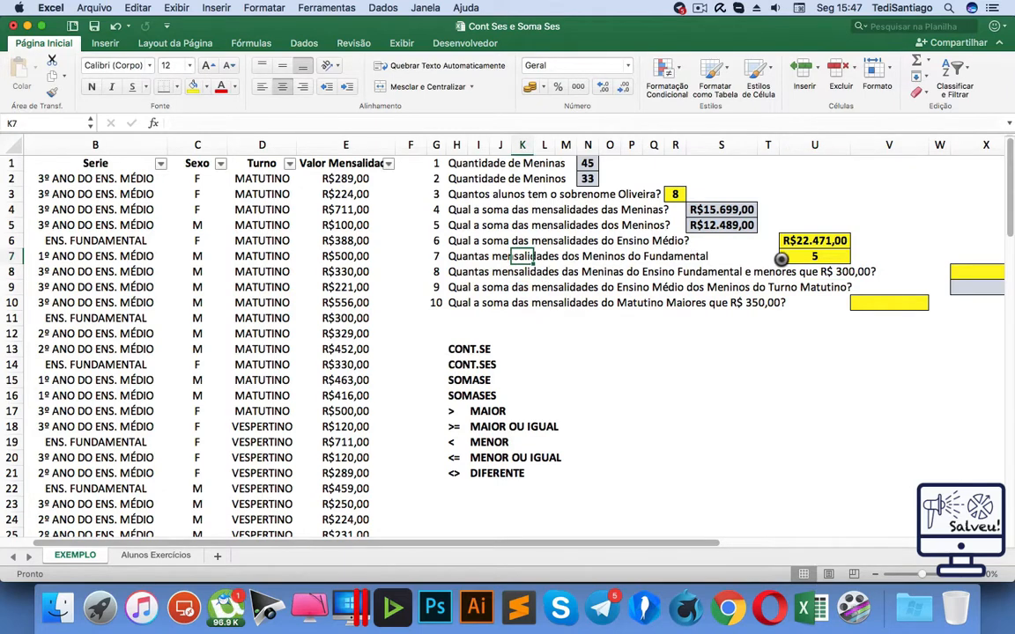
left_click(723, 257)
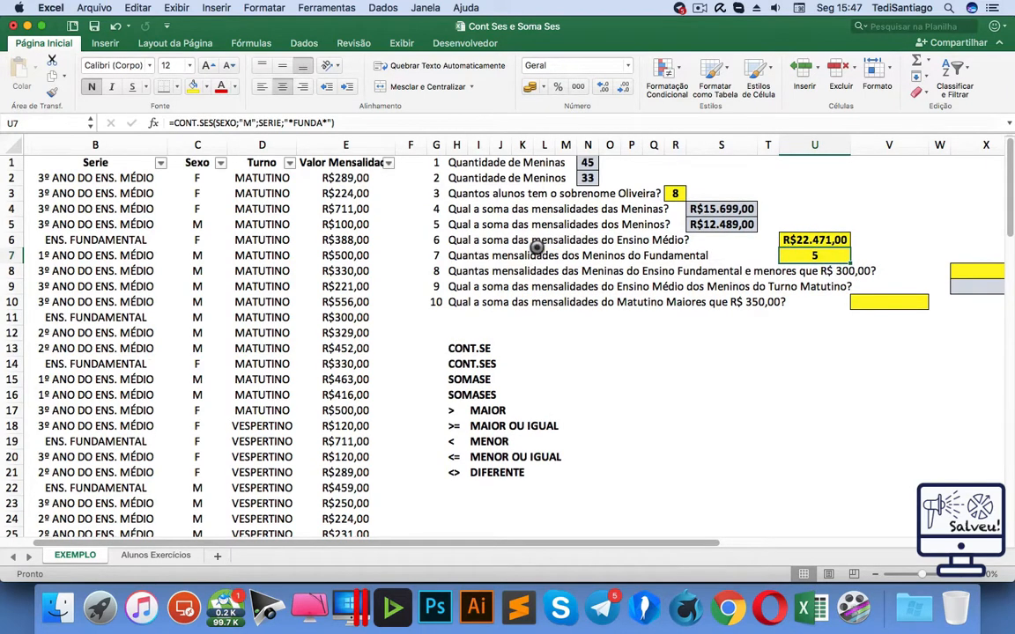
left_click(161, 163)
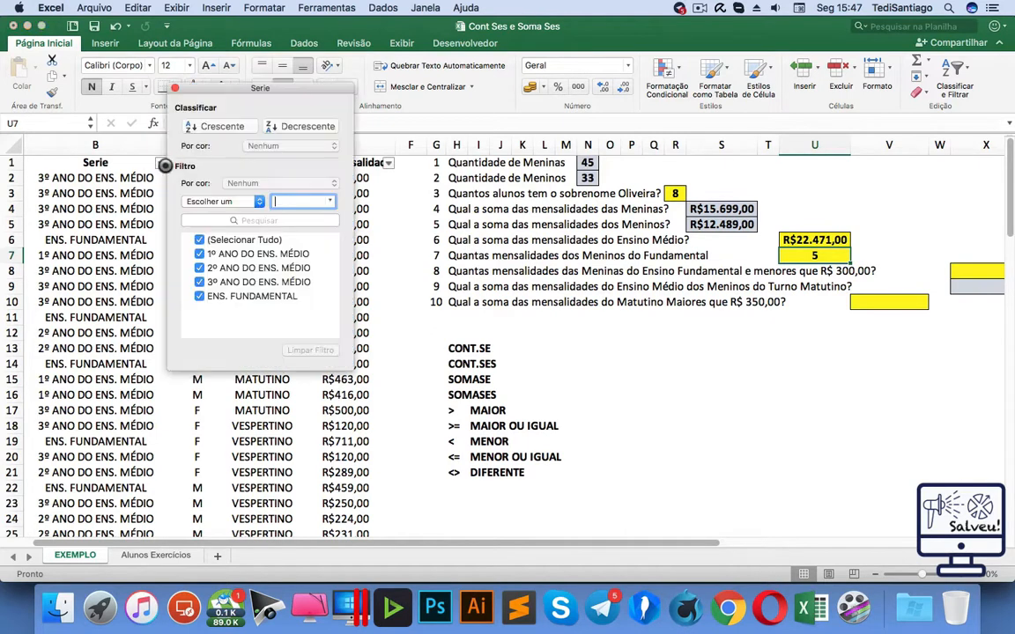
left_click(199, 240)
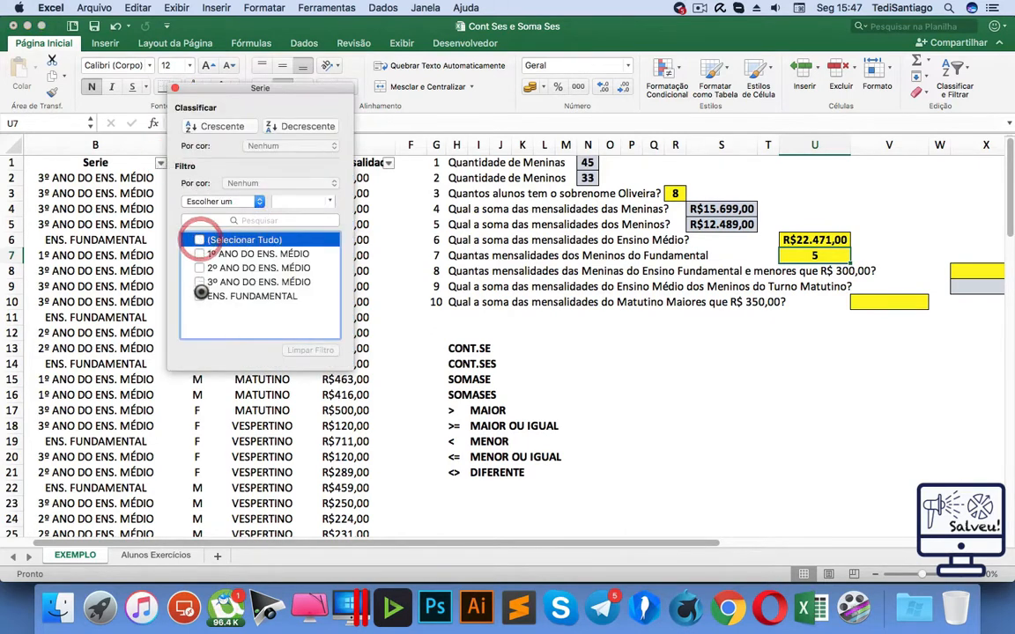
left_click(199, 296)
left_click(362, 267)
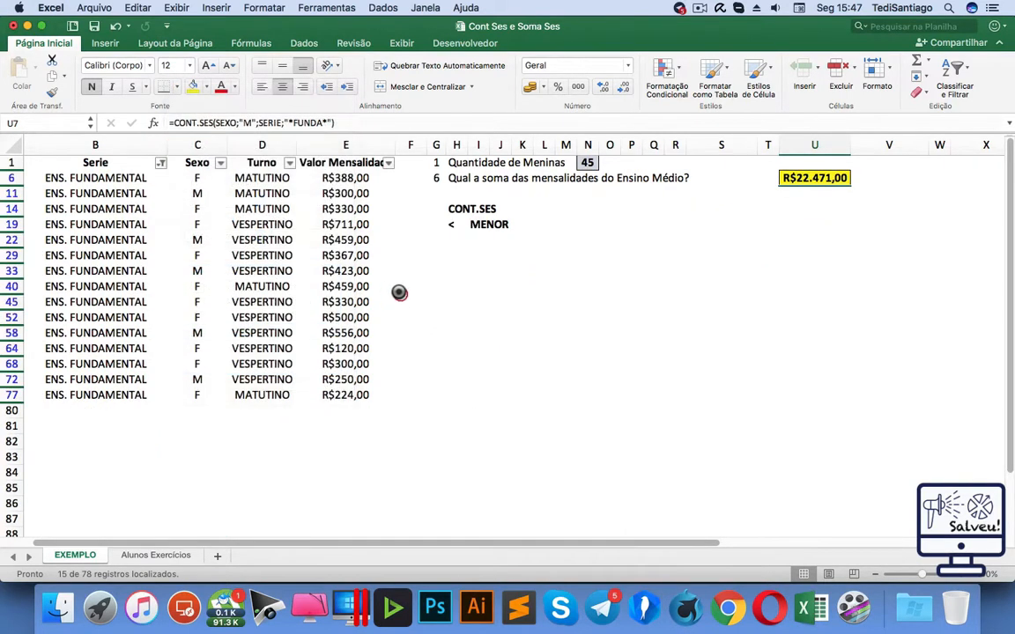
Filter the Sexo column to M and select the filtered Serie cells from B11 to B72 to compare their count with U7.
left_click(219, 162)
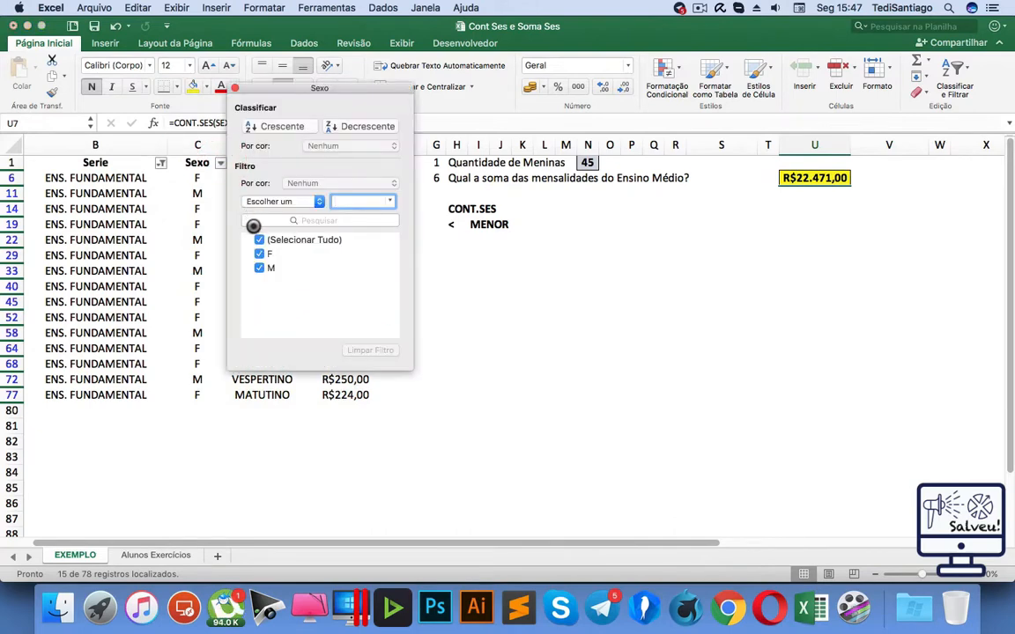
left_click(259, 255)
left_click(576, 422)
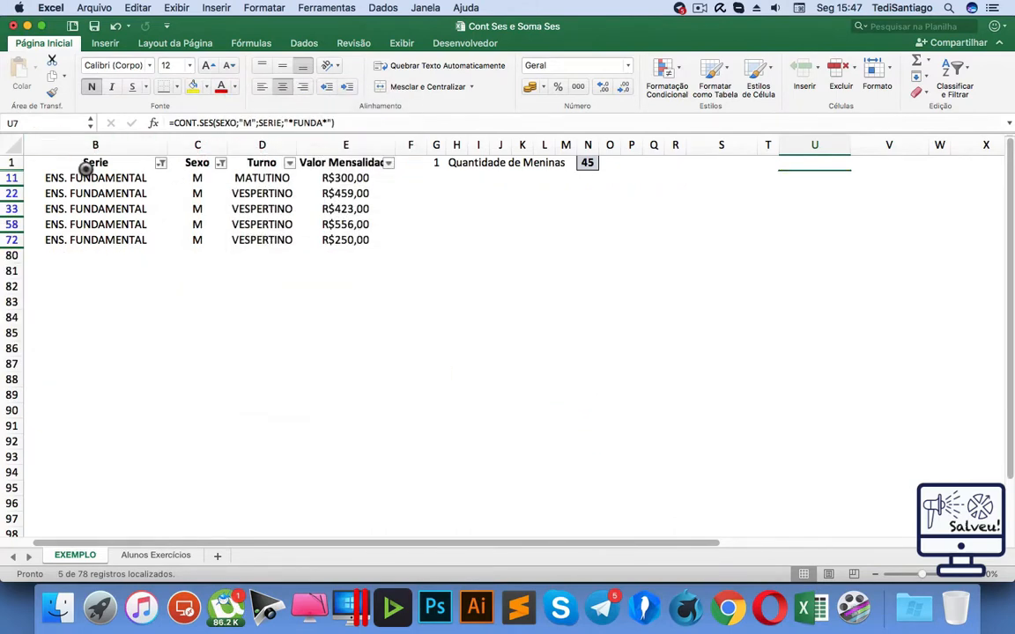
left_click_drag(95, 178, 148, 237)
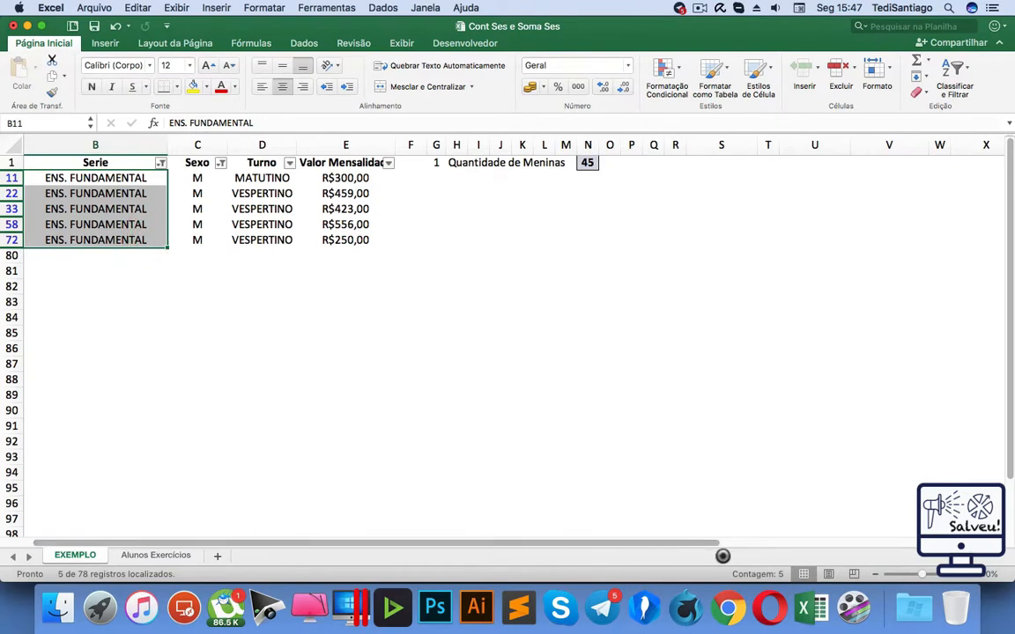
left_click(744, 572)
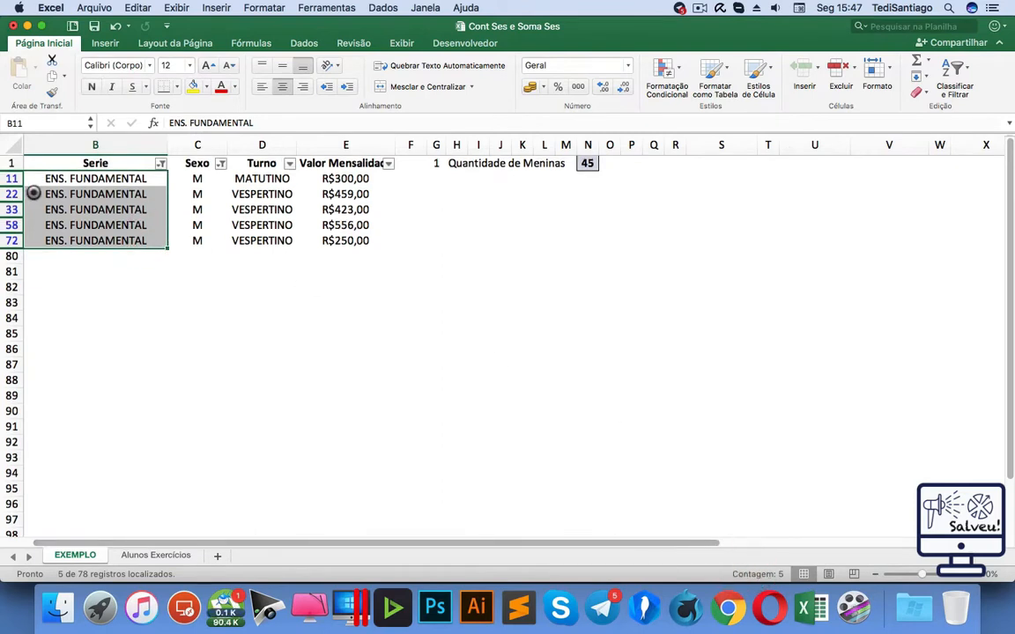
Clear all the table filters and open the U7 formula for review.
left_click(954, 79)
left_click(922, 171)
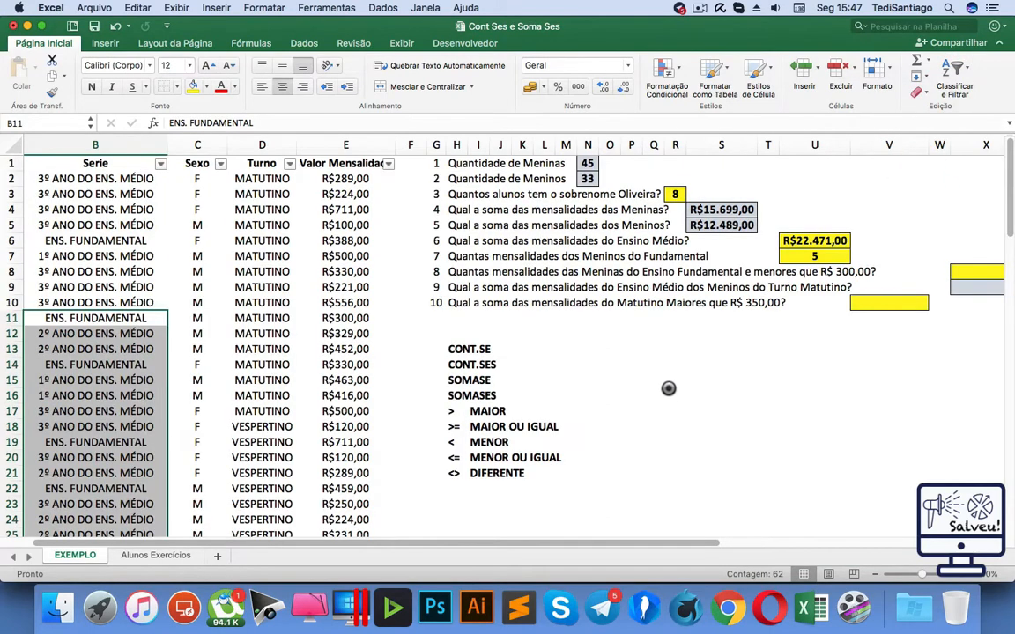
left_click(818, 256)
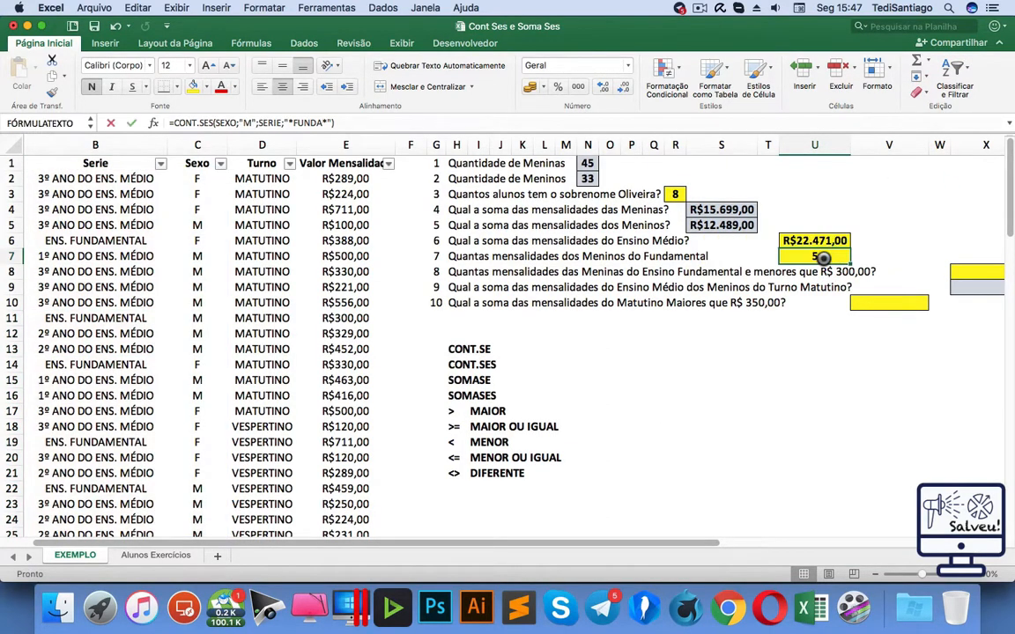
Try the criterion "*MÉDIO*" in place of "*FUNDA*" in the U7 formula.
double_click(818, 256)
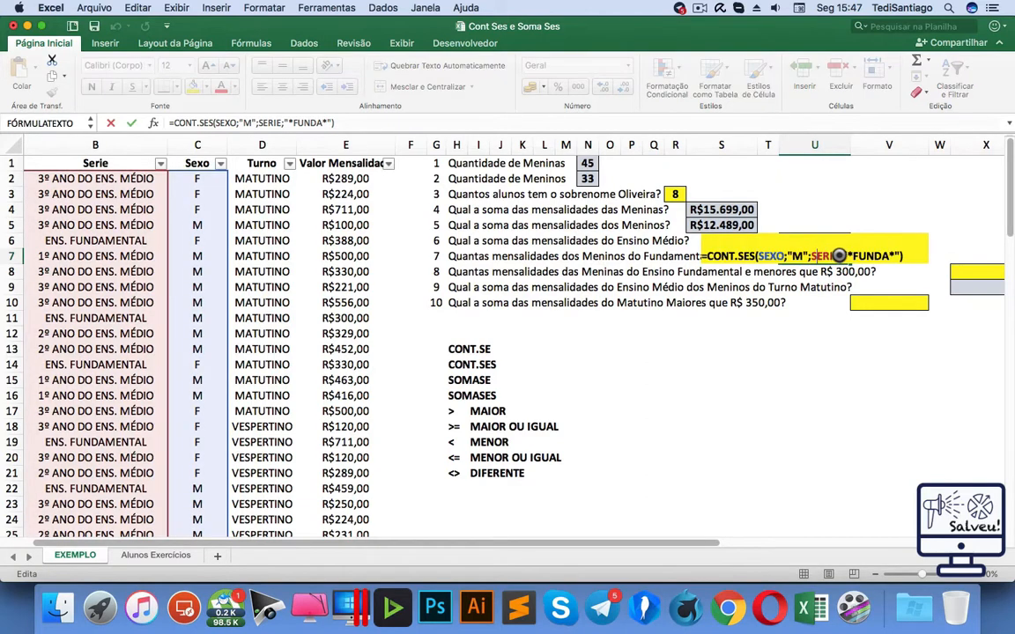
left_click_drag(838, 256, 813, 252)
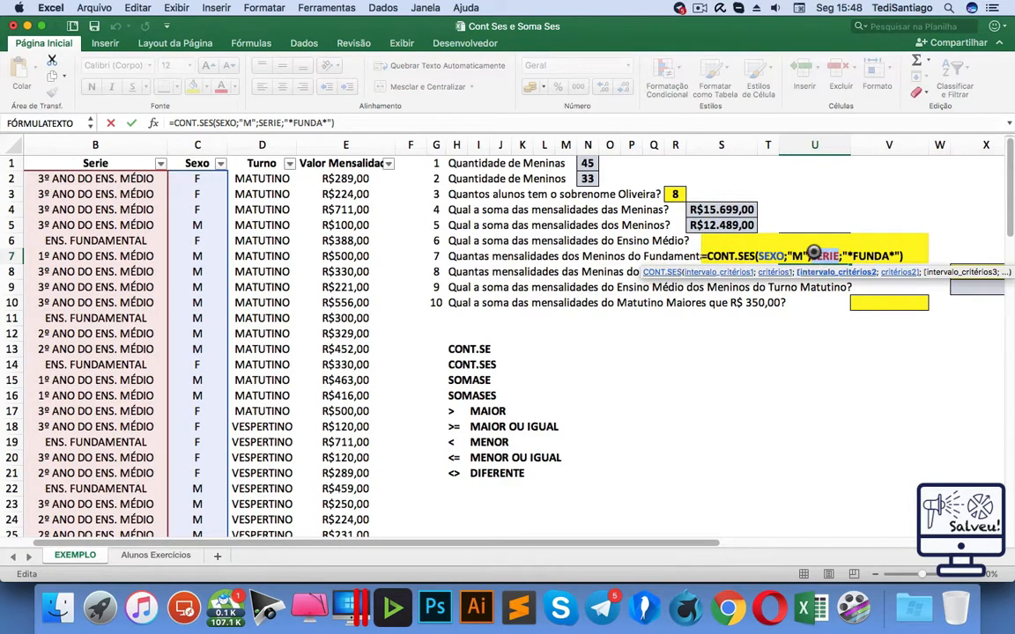
left_click(859, 254)
left_click_drag(887, 255, 853, 254)
type("MÉDIO")
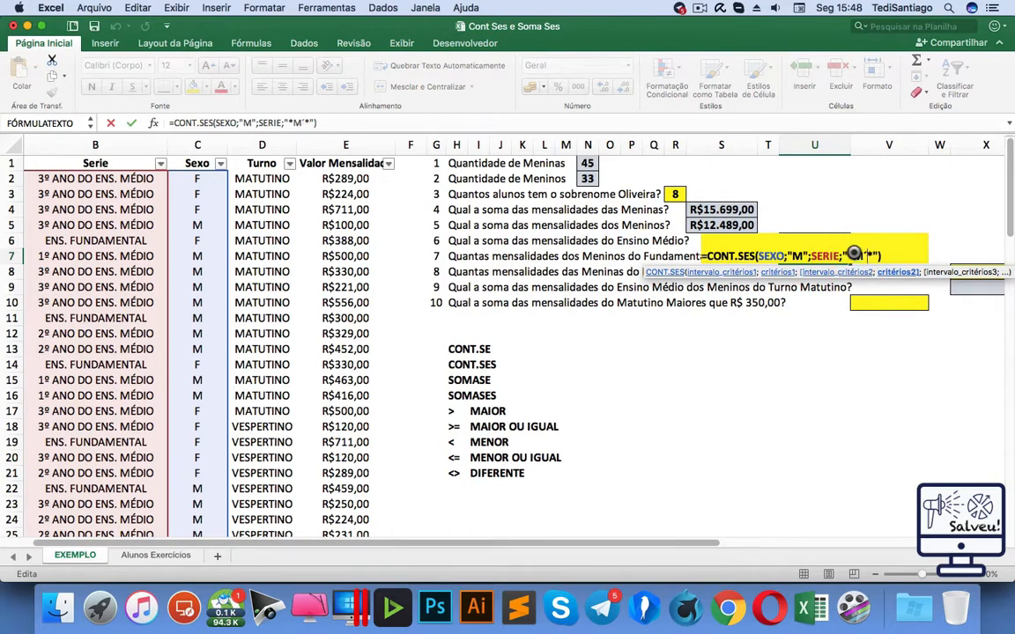
key("Return")
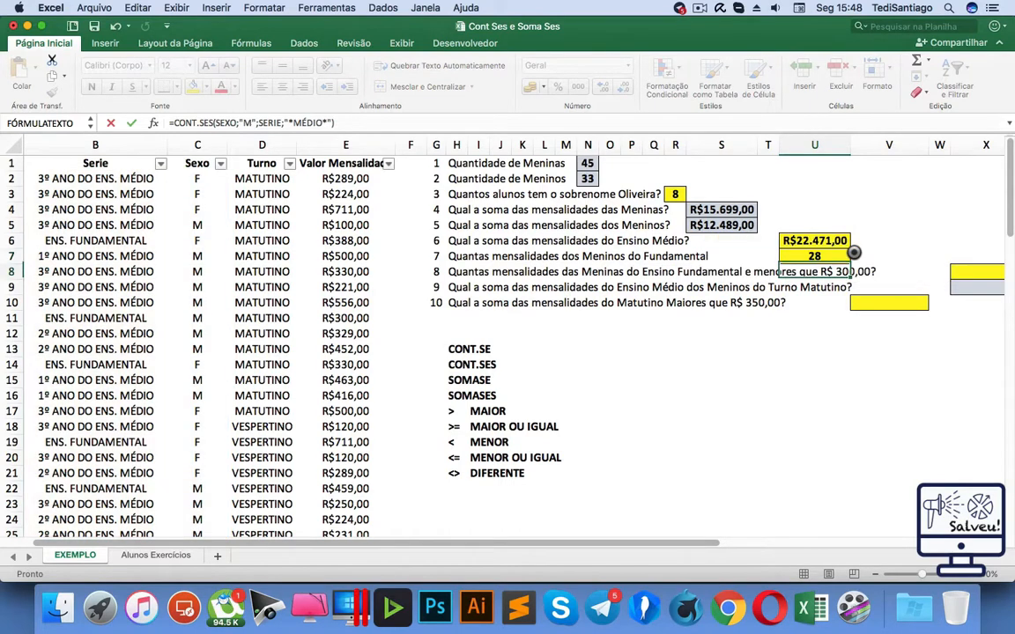
left_click(812, 256)
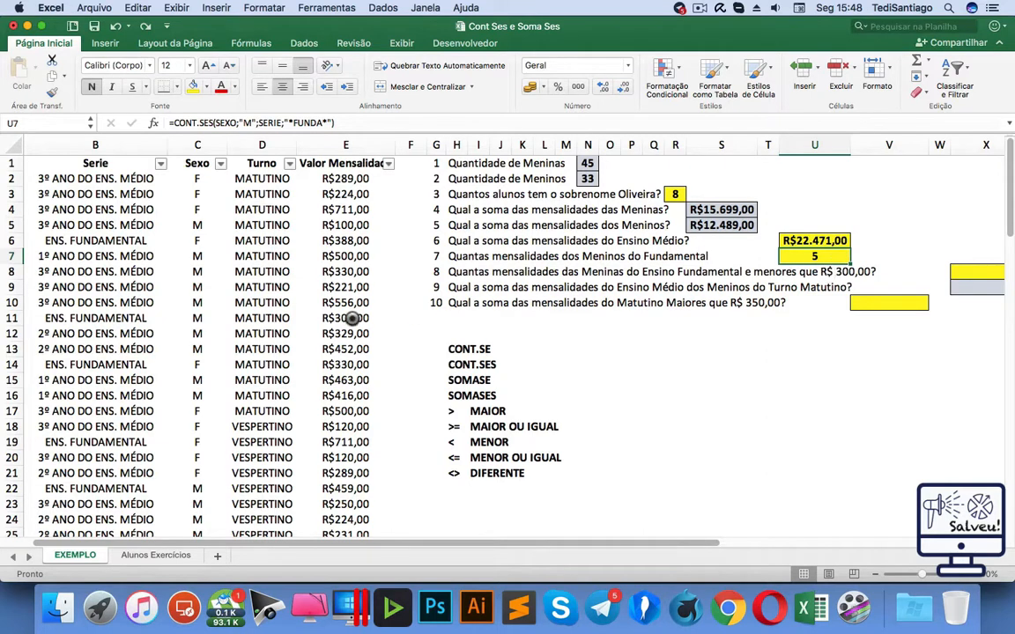
Begin a CONT.SES formula in X8 for question 8 with the named range SEXO and the criterion "F".
left_click(969, 273)
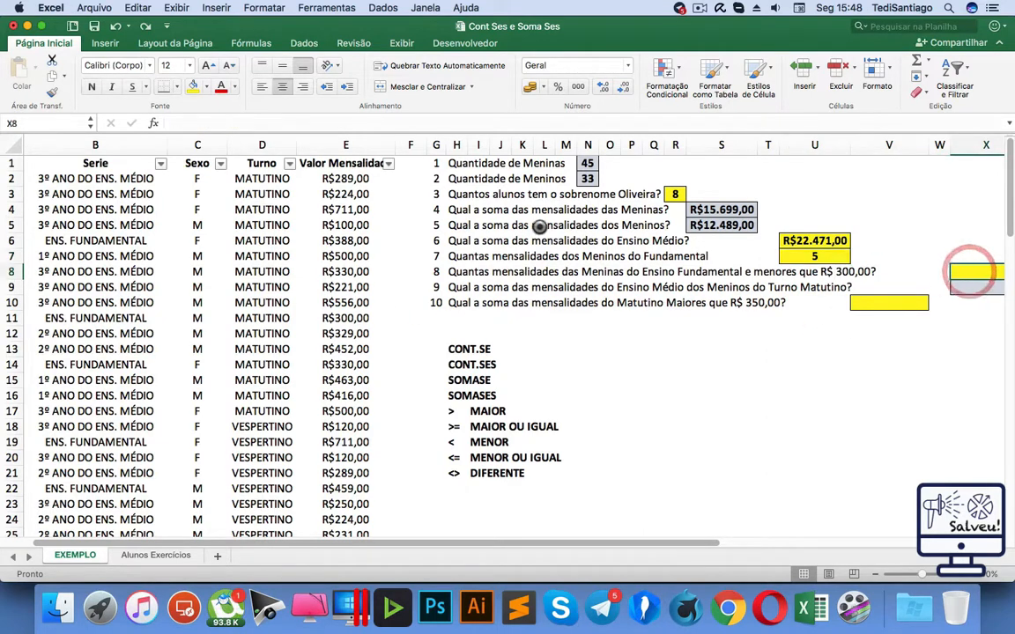
left_click(328, 123)
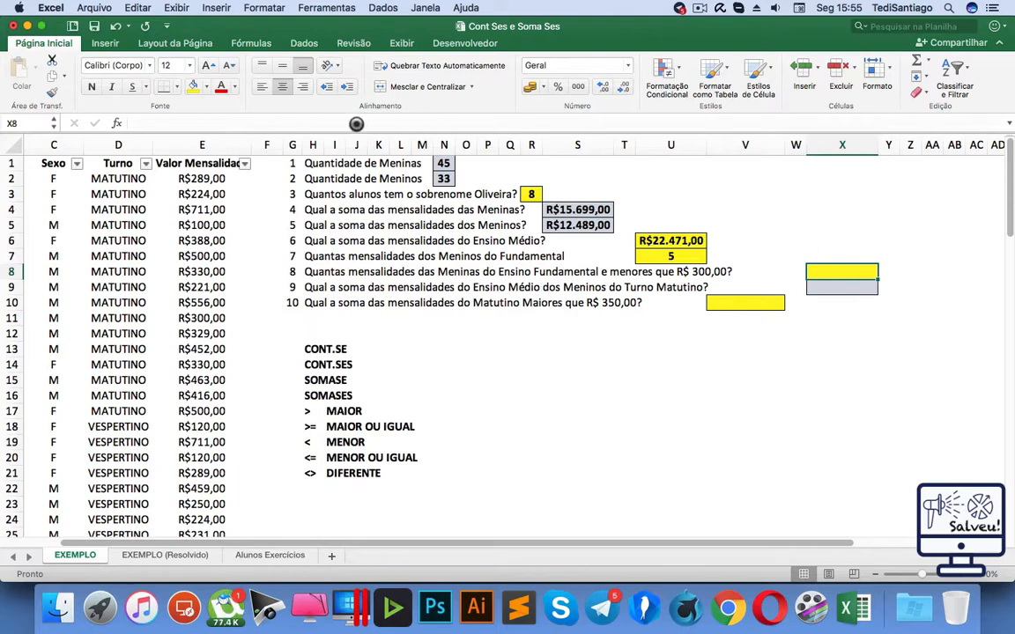
left_click(356, 124)
type("=")
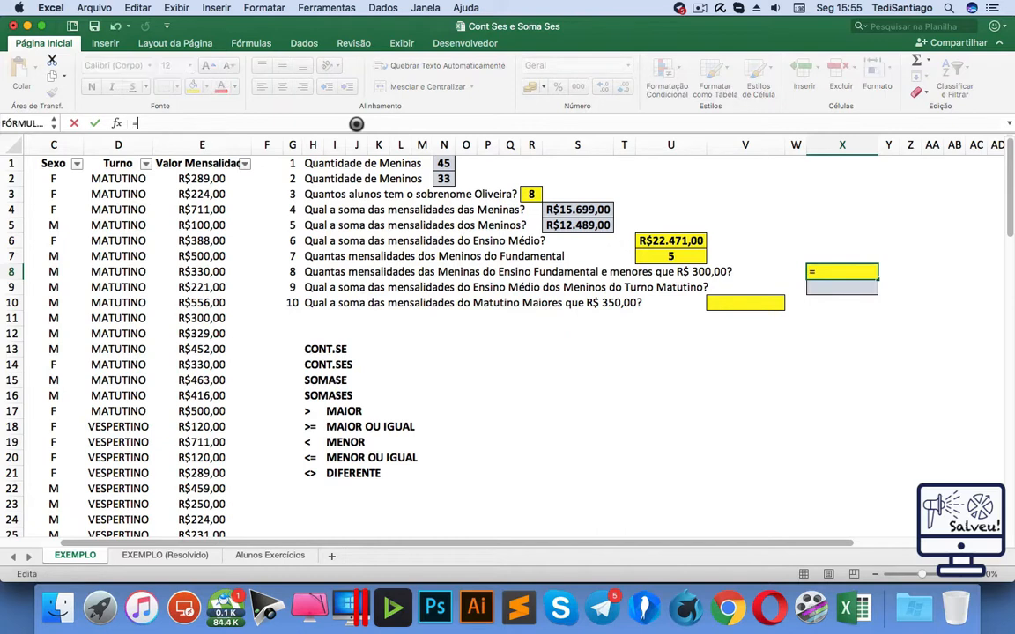
type("cont")
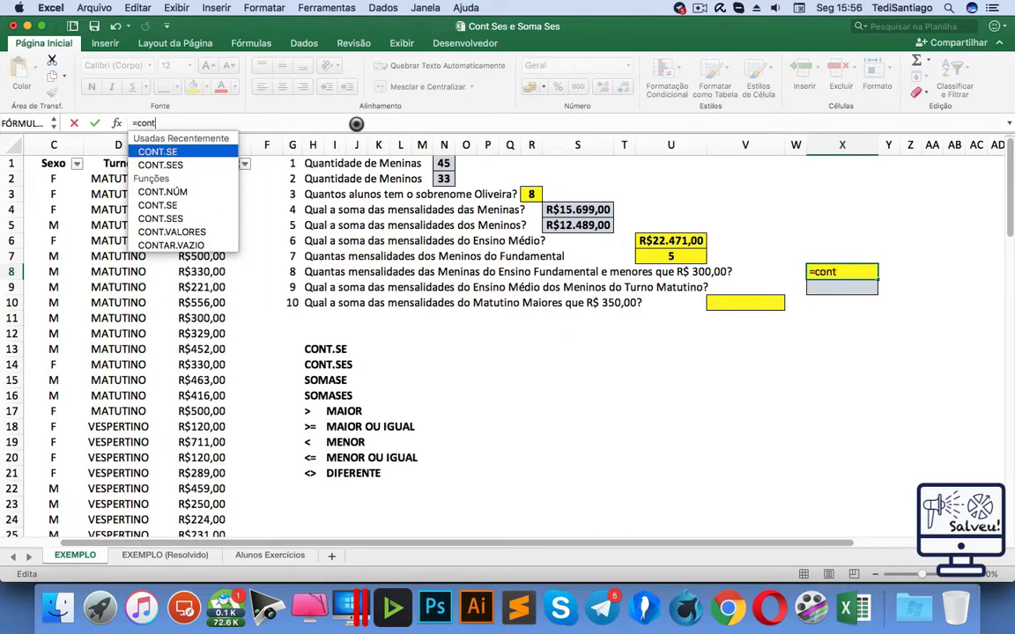
key("Down")
key("Tab")
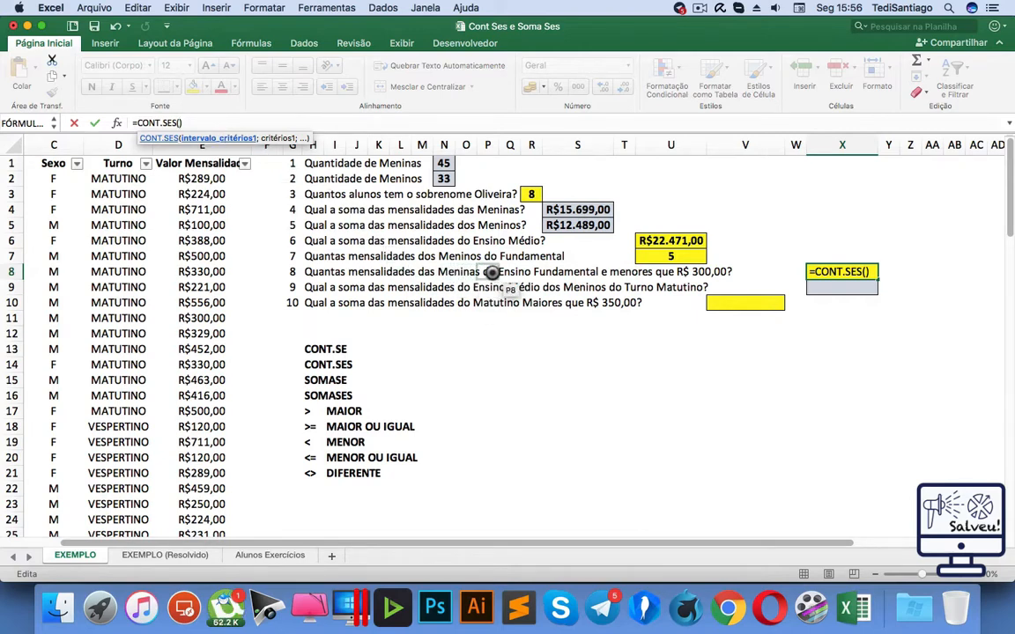
type("se")
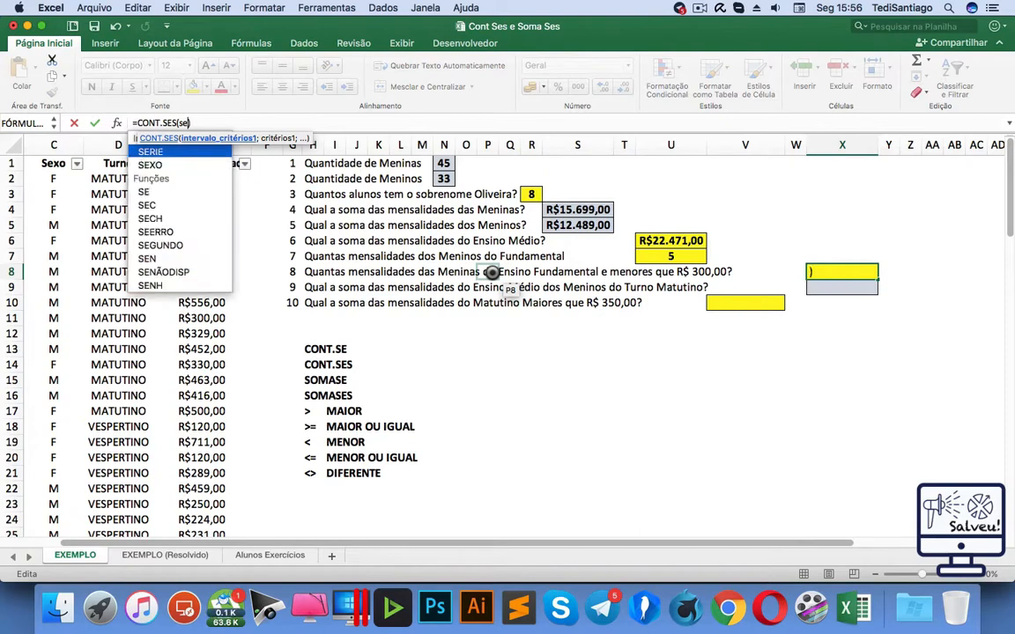
key("Down")
key("Tab")
type(";")
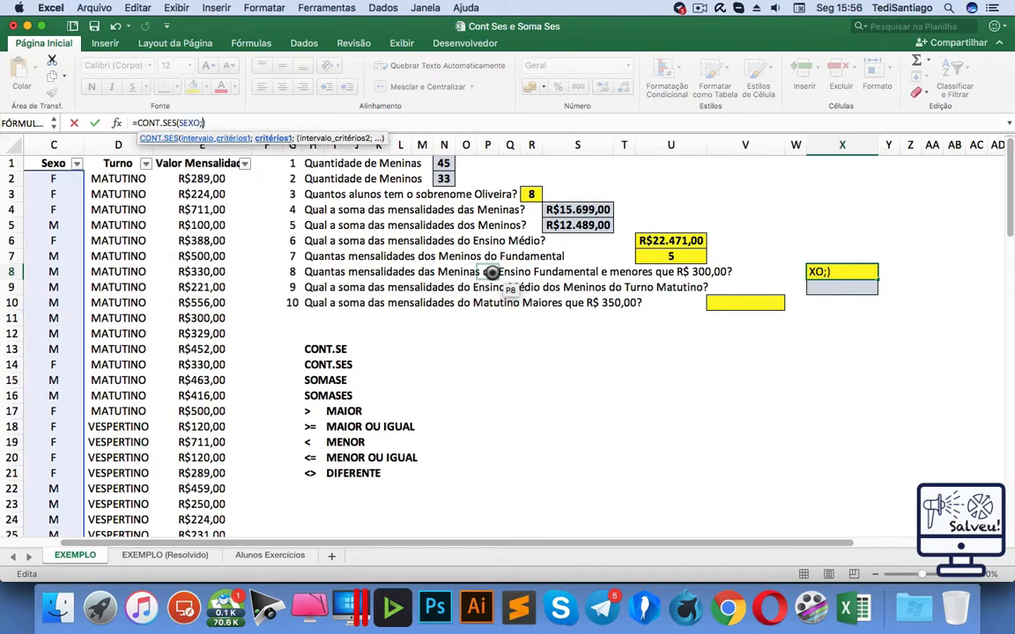
type("\"f")
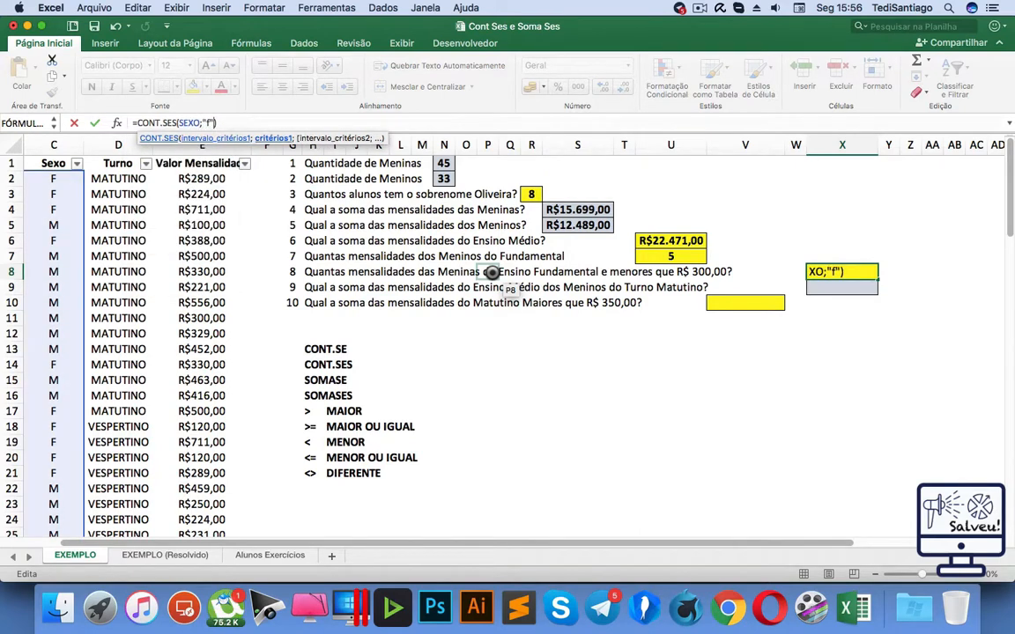
type("f")
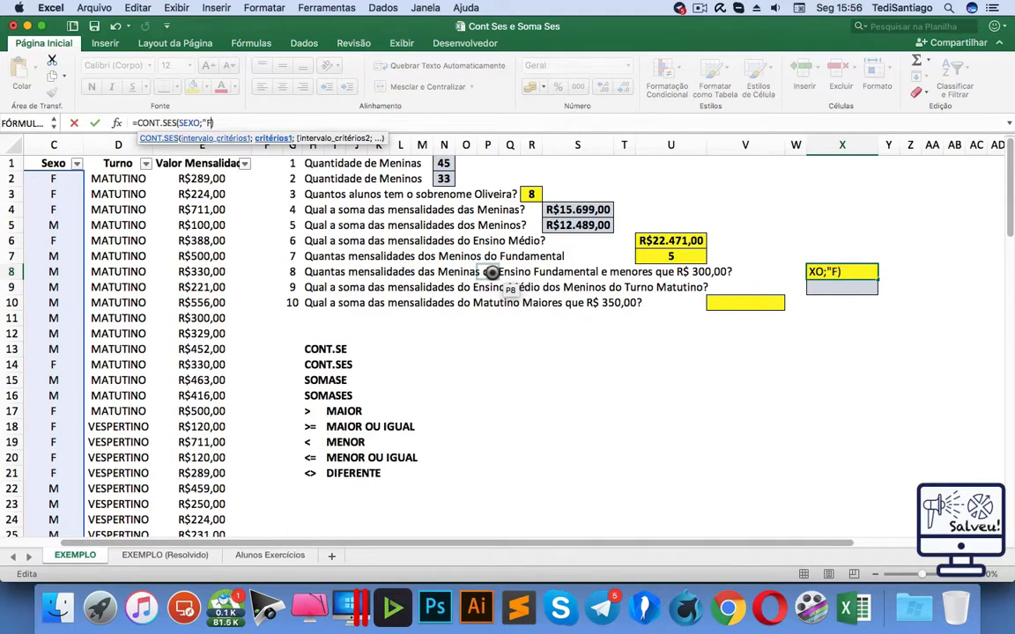
type("\";")
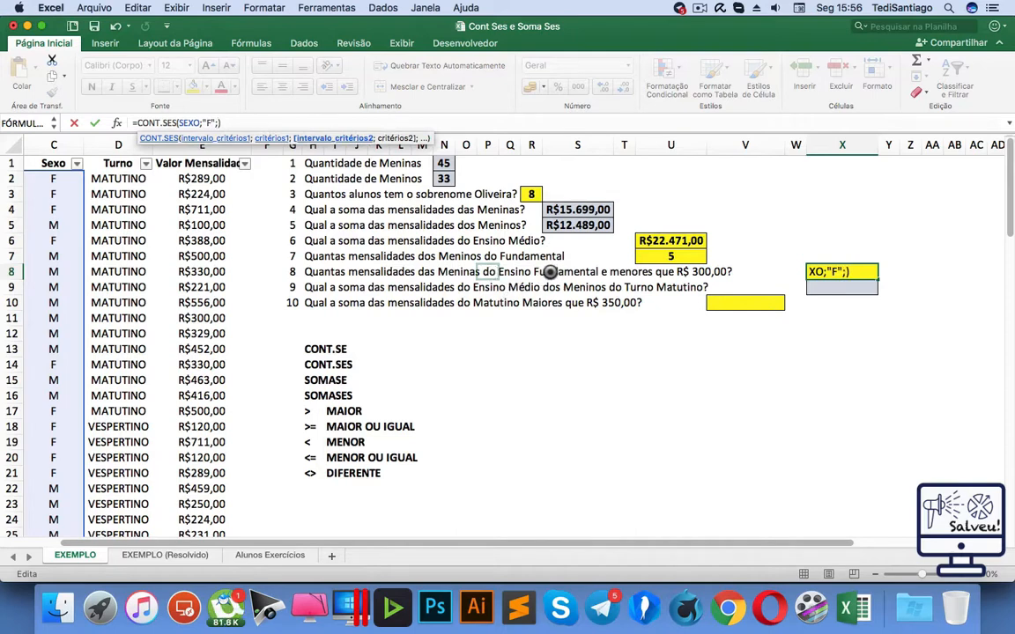
Add the named range SERIE with the criterion "*FUNDA*" to the X8 formula.
type("SERIE")
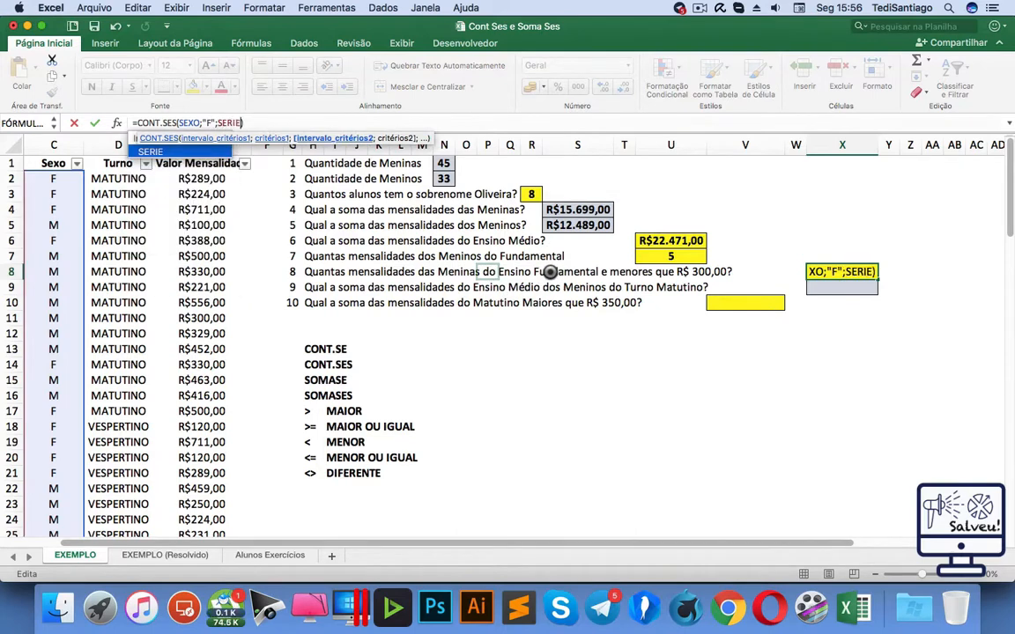
key("Tab")
type(";")
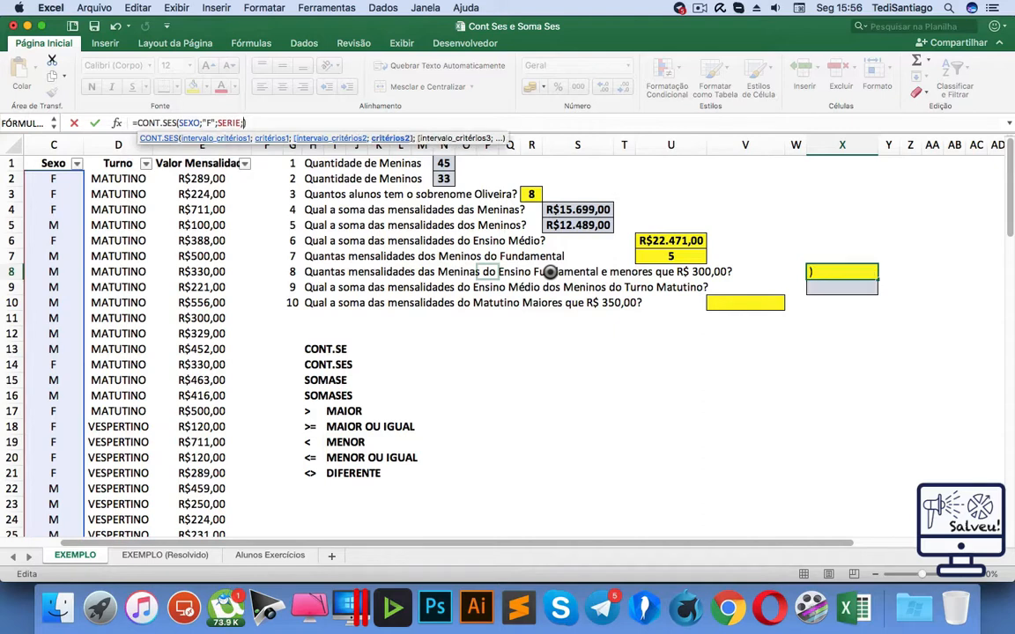
type("\"*\"")
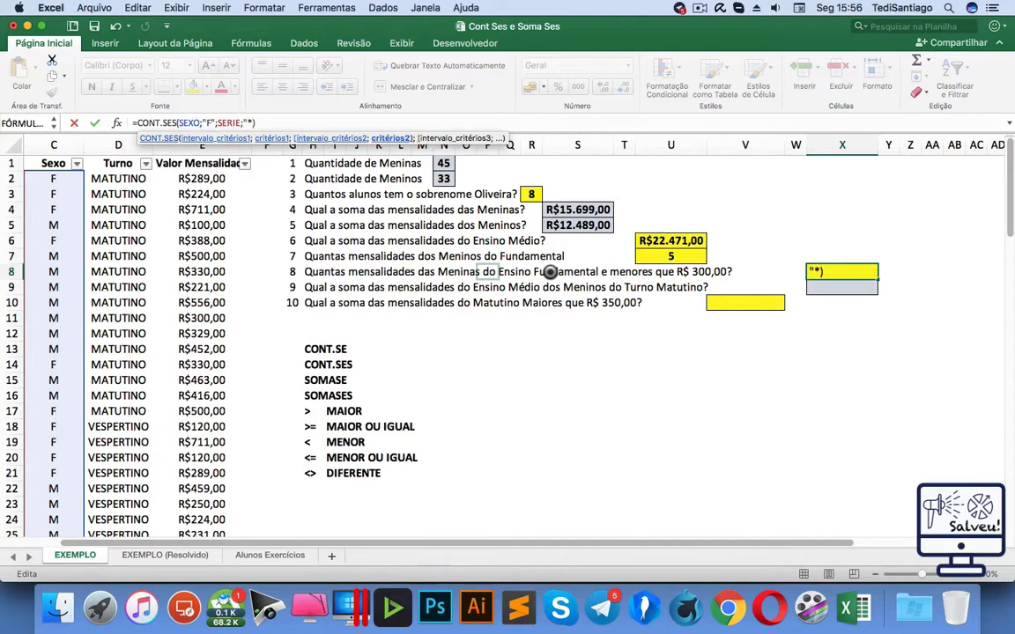
type("FUNDA*\"")
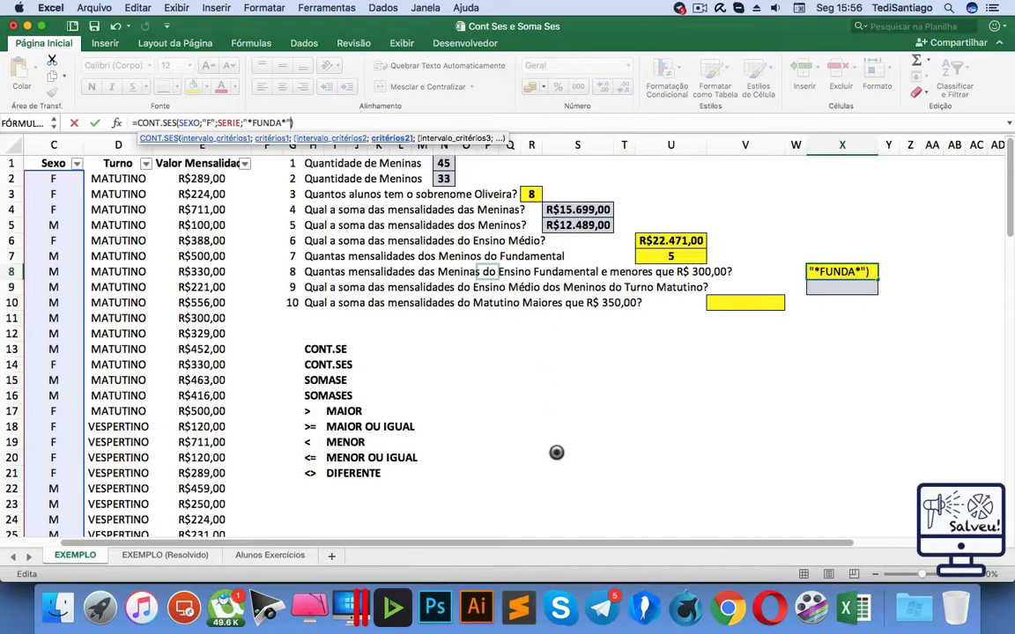
Add the named range VALORES with the criterion "<300" to the X8 formula and submit it.
scroll(596, 543, "left", 5)
scroll(599, 543, "right", 2)
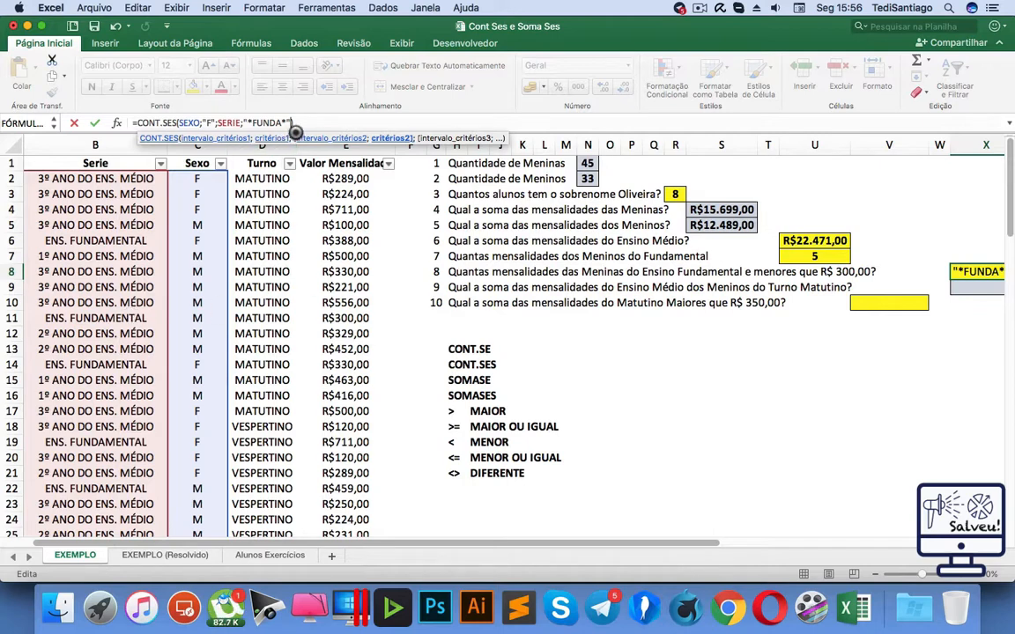
type(";")
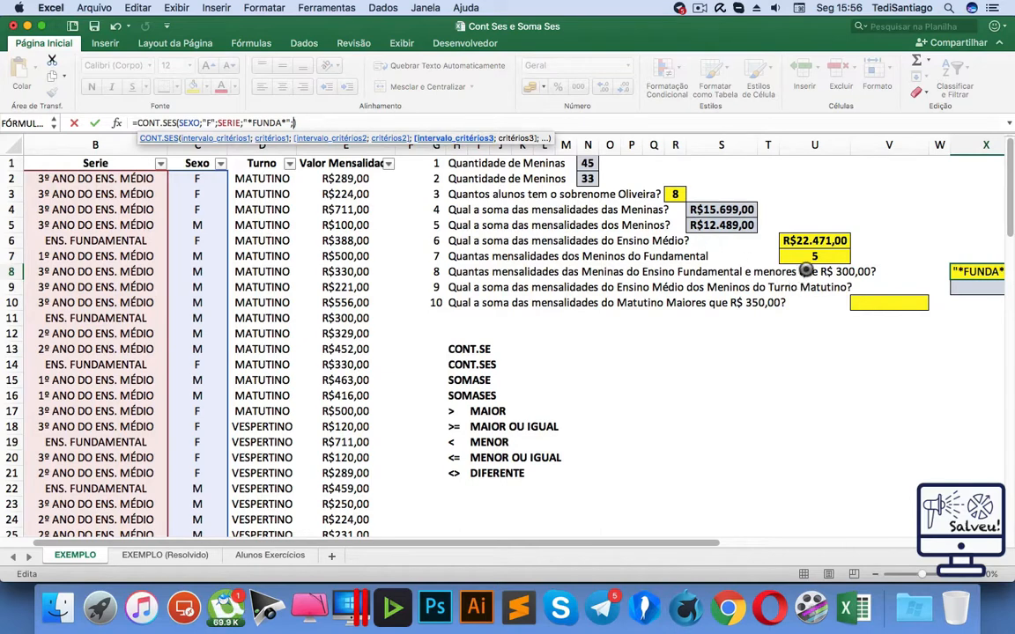
type("VALO")
key("Tab")
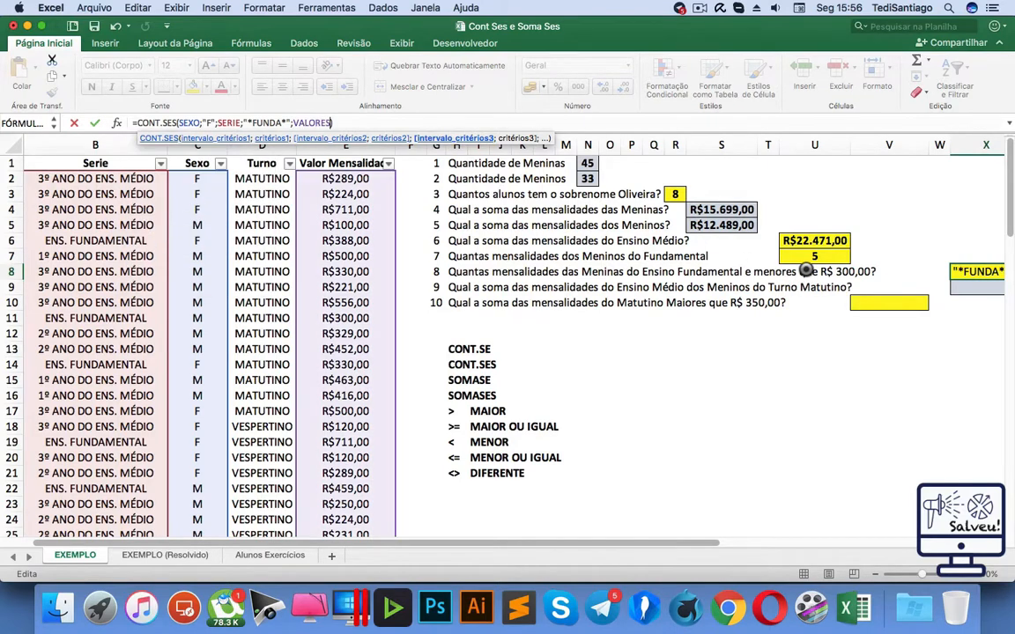
type(";\"<300")
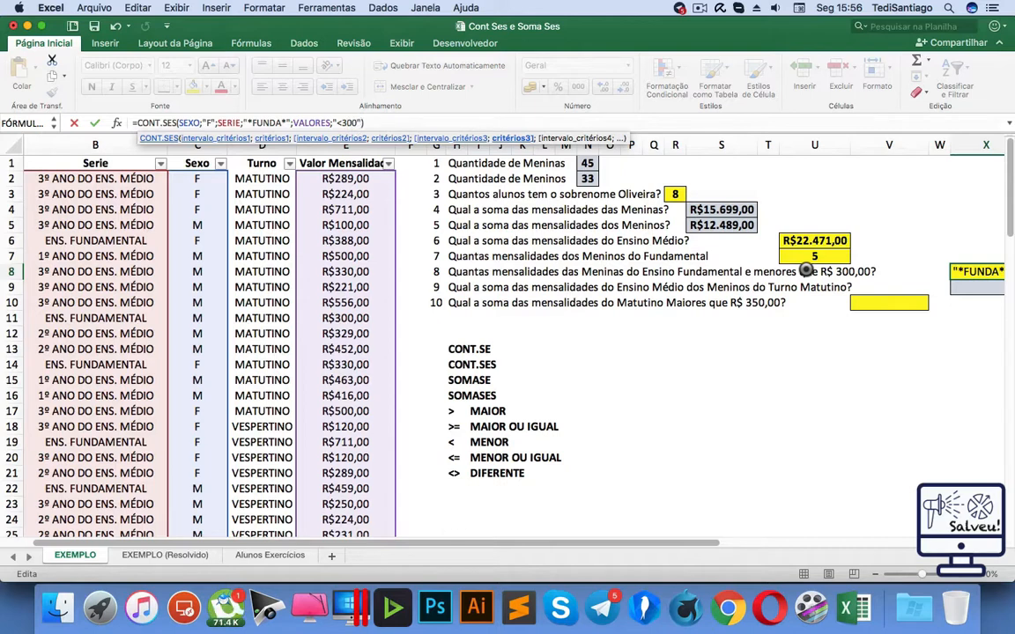
key("Return")
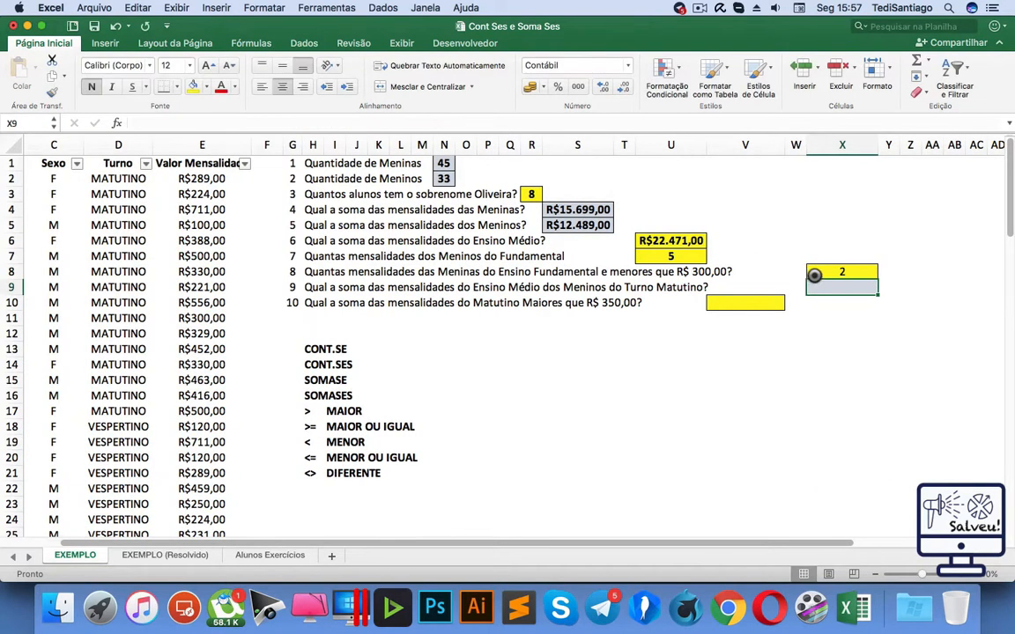
Check the X8 answer by filtering Valor Mensalidade to Menor que 300 and the Sexo column to F.
left_click(825, 275)
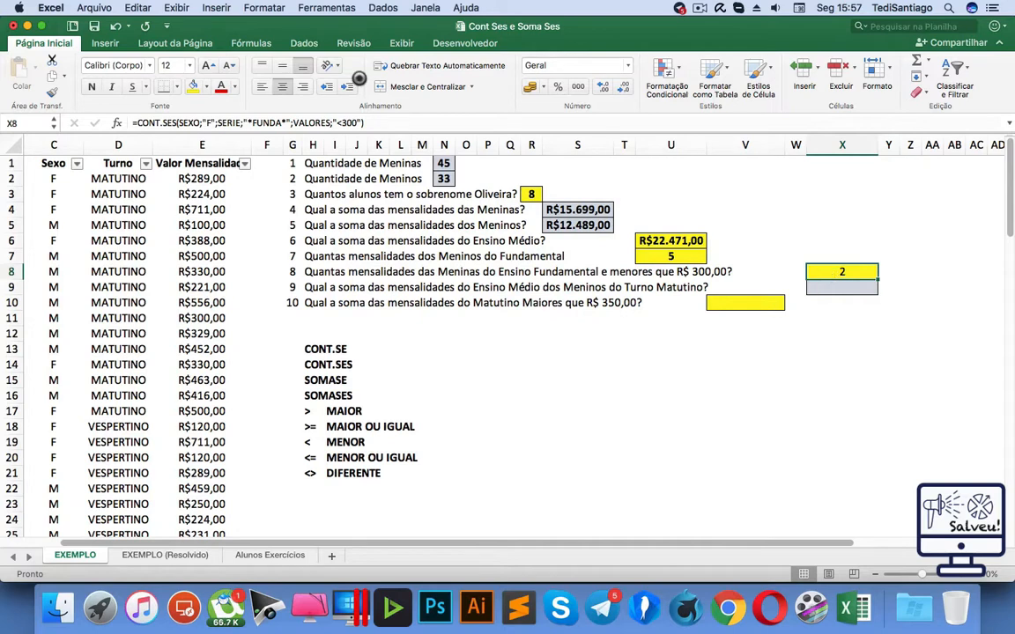
left_click(244, 163)
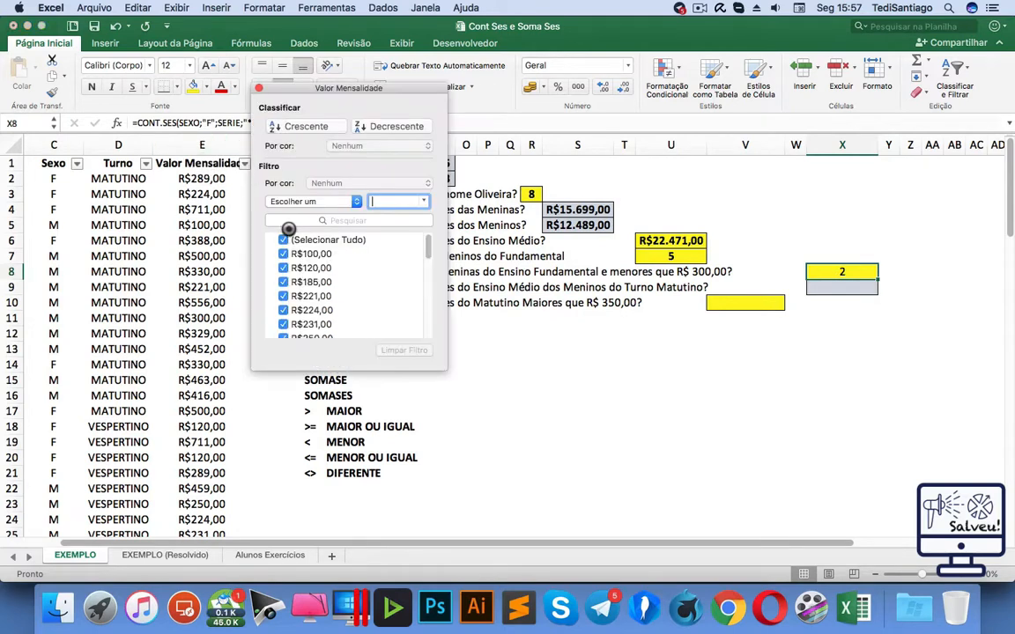
left_click(333, 204)
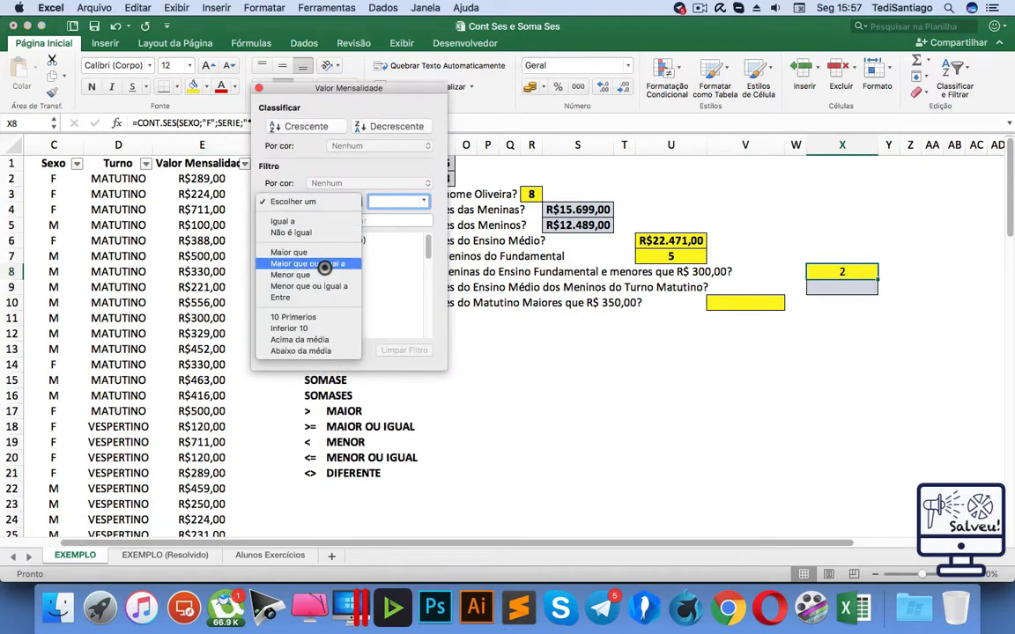
left_click(326, 274)
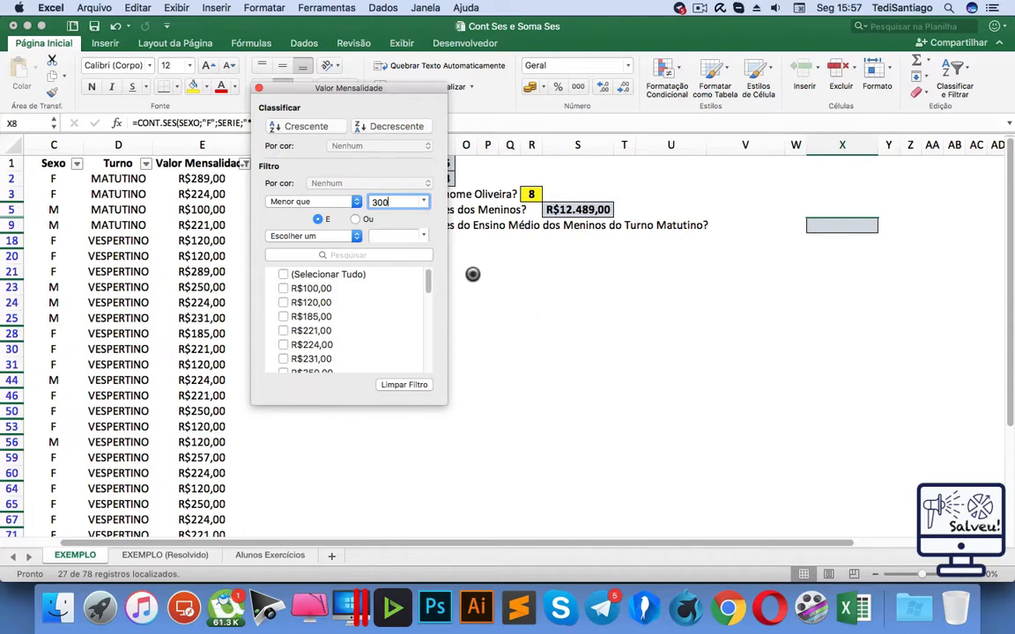
left_click(179, 175)
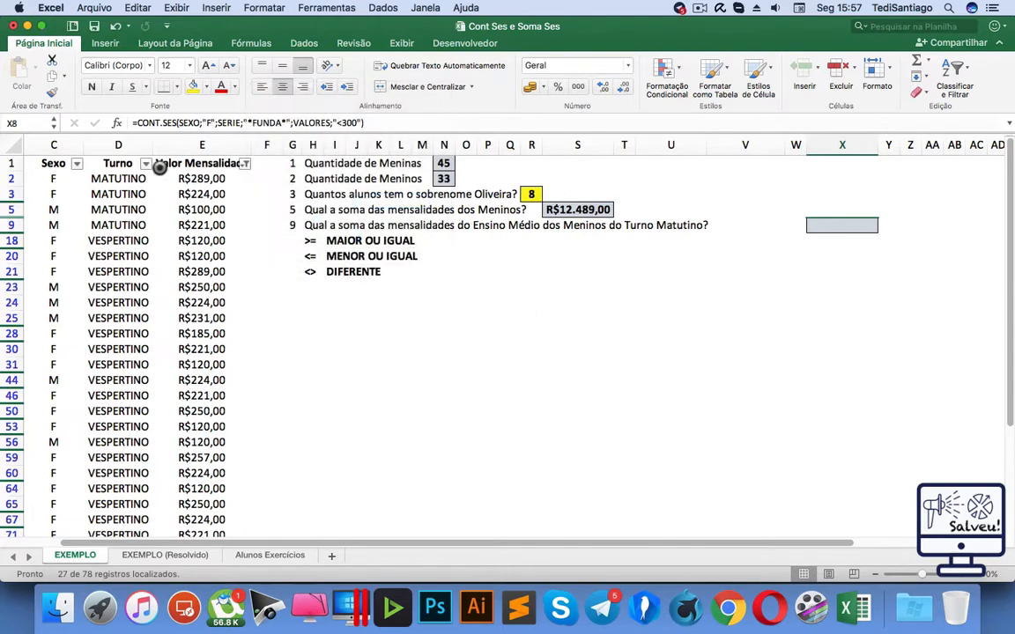
left_click(77, 163)
left_click(111, 268)
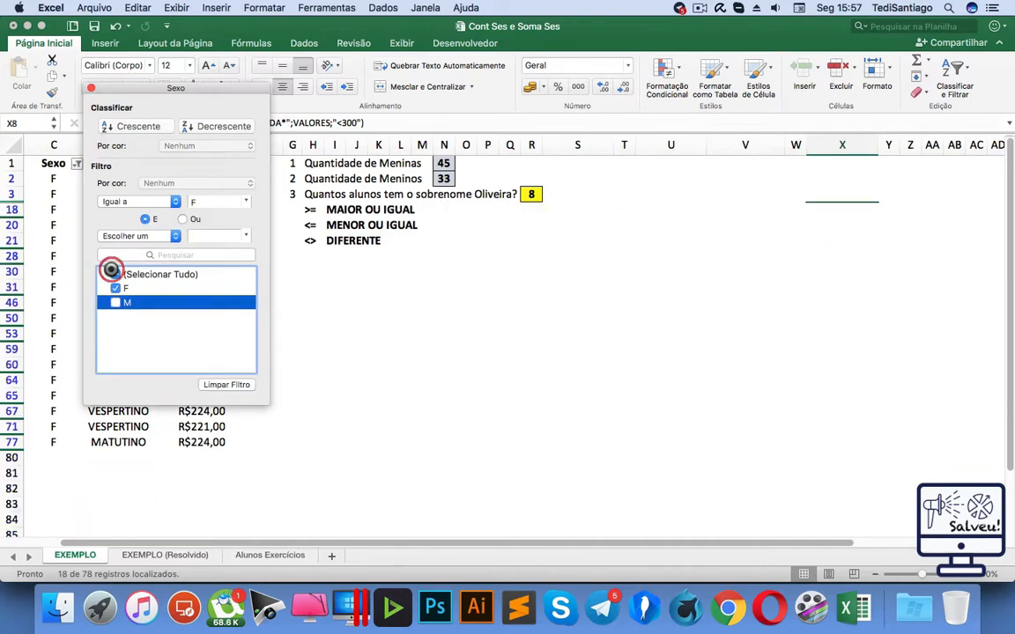
Filter the Serie column to only ENS. FUNDAMENTAL and select the remaining Valor Mensalidade cells to compare their count with X8.
scroll(11, 222, "left", 5)
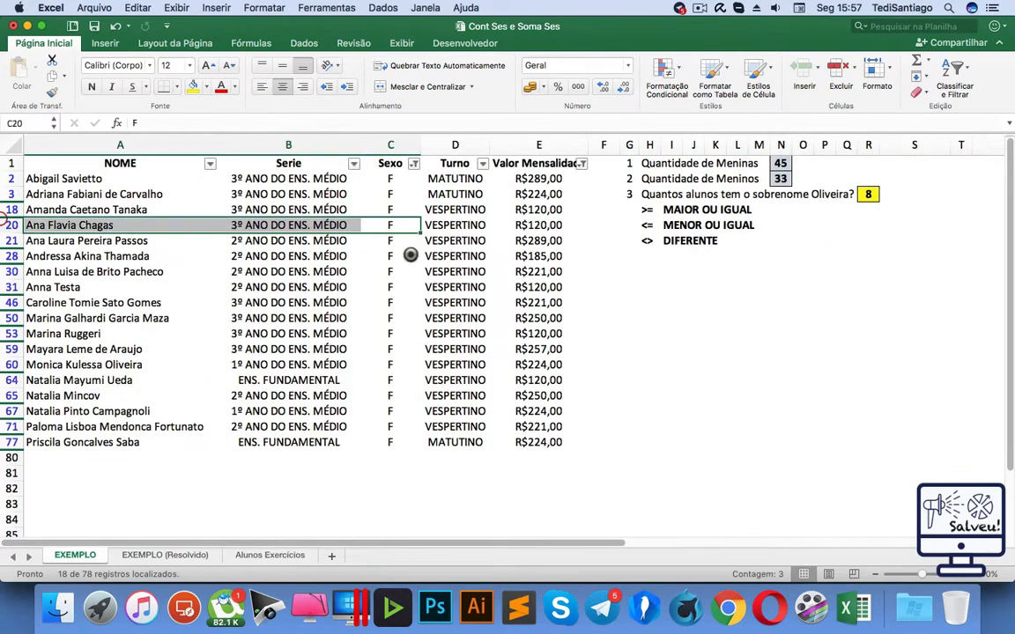
left_click(354, 164)
left_click(389, 238)
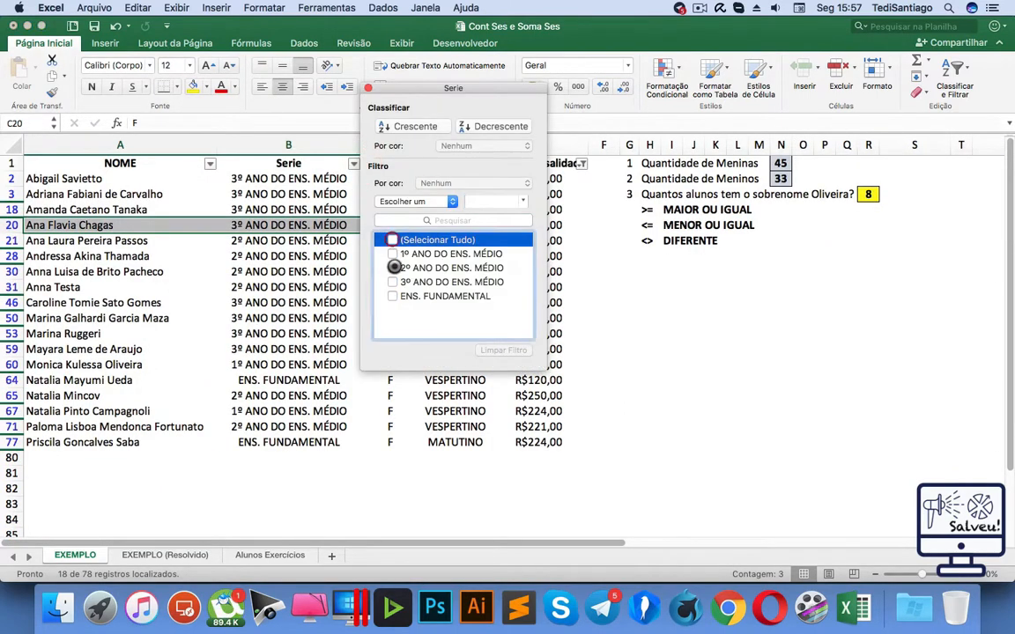
left_click(392, 296)
left_click(693, 368)
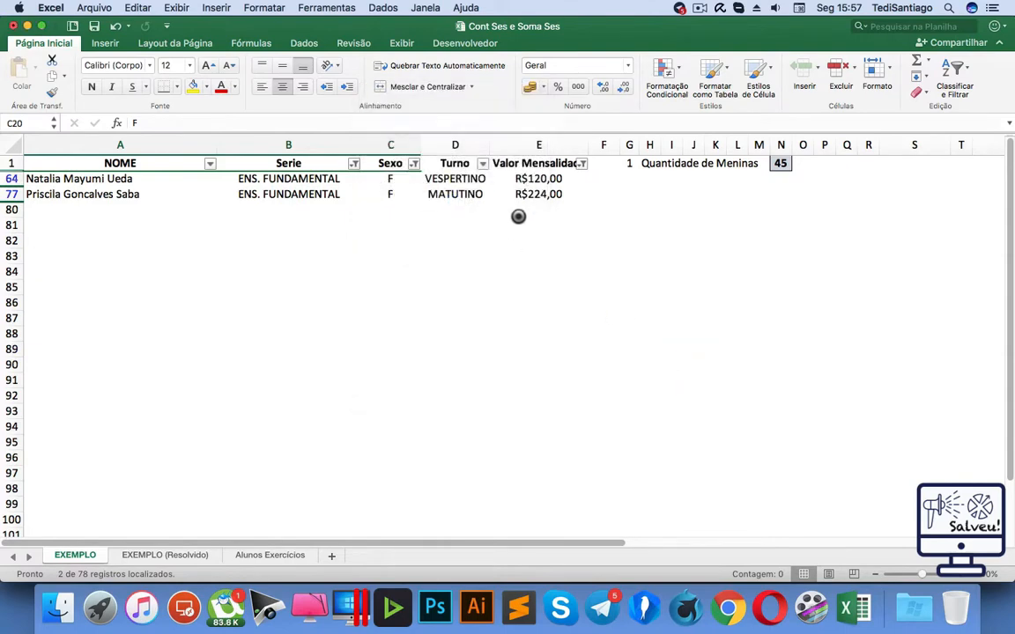
left_click_drag(519, 214, 510, 182)
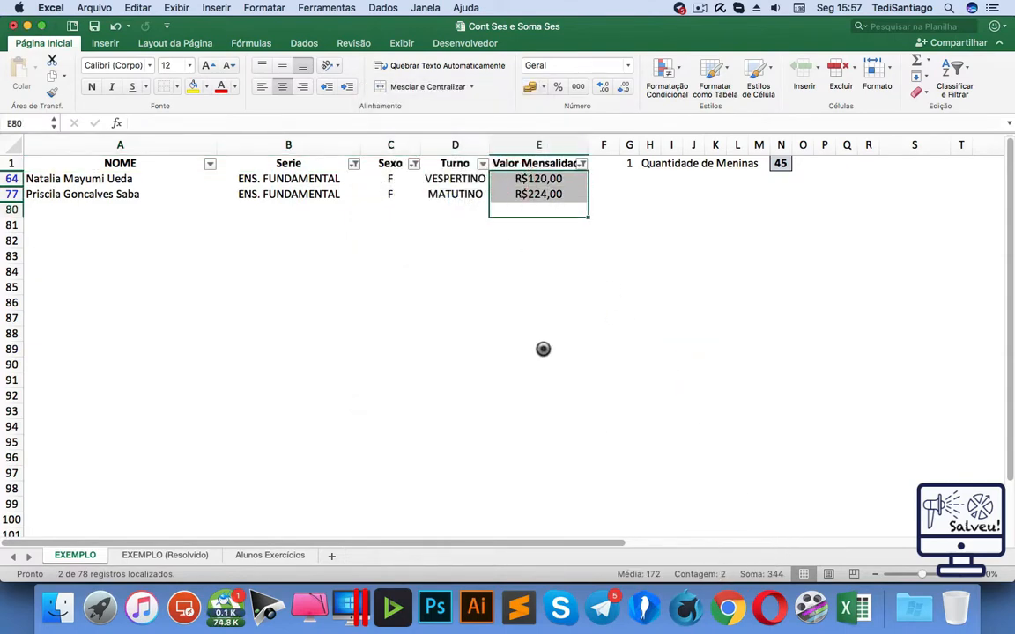
Clear all filters from the student table and select the question 8 answer in X8.
left_click(954, 68)
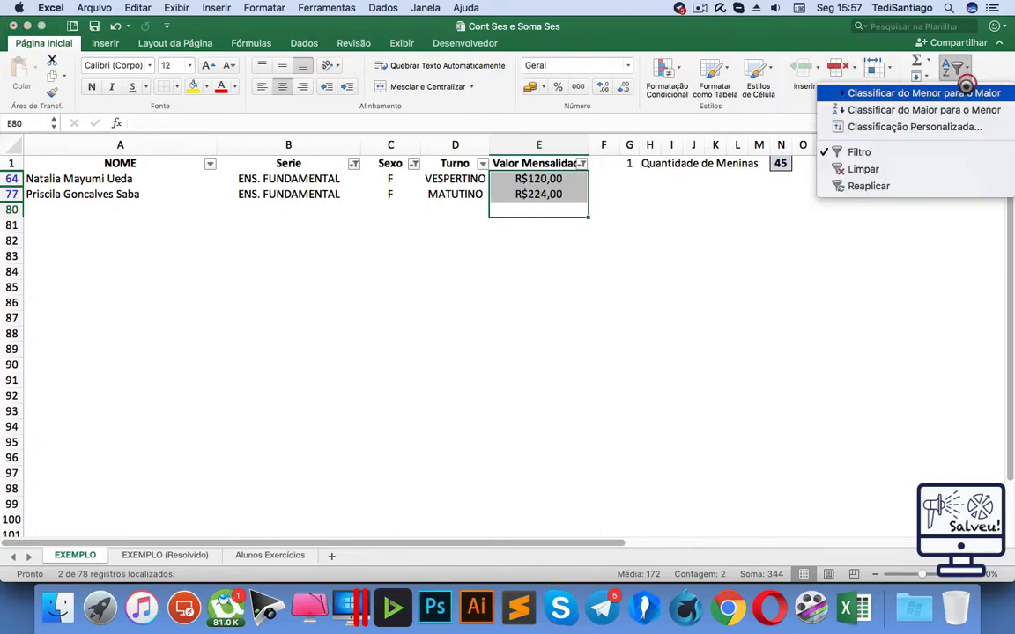
left_click(888, 167)
left_click(867, 365)
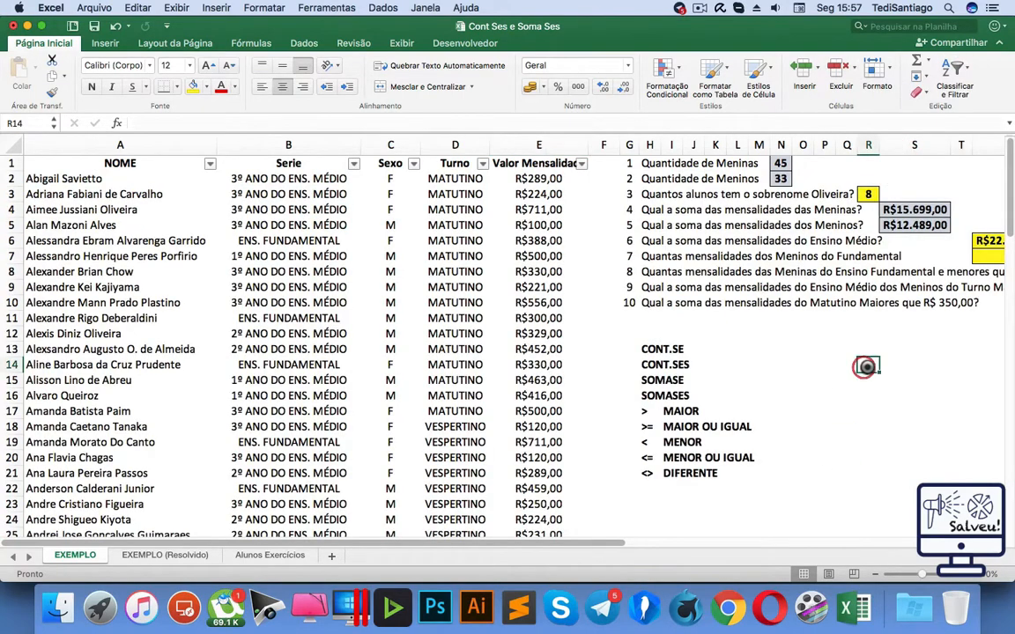
scroll(669, 529, "right", 5)
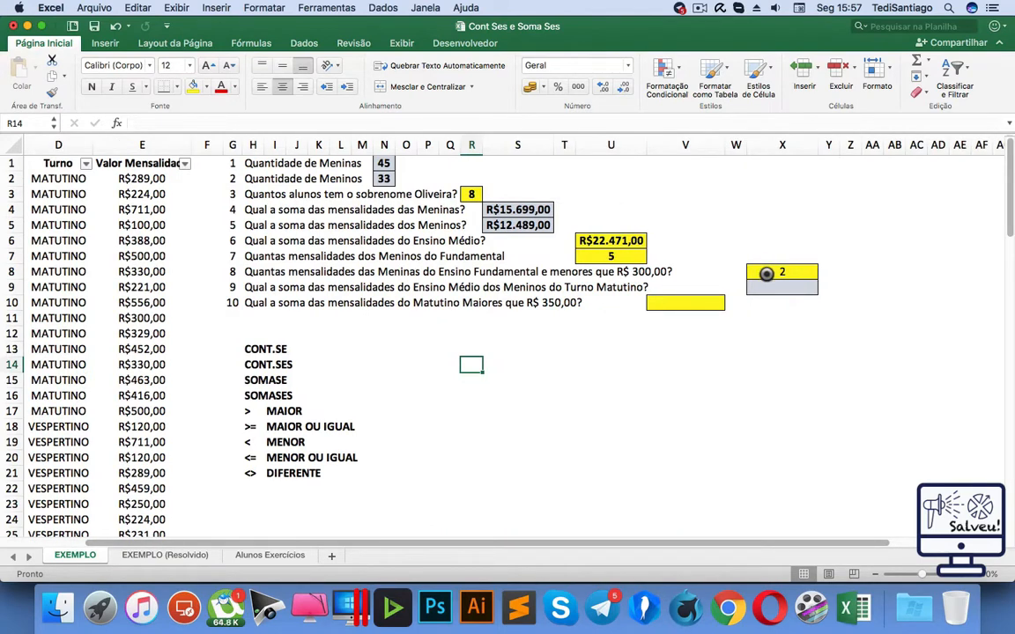
left_click(766, 272)
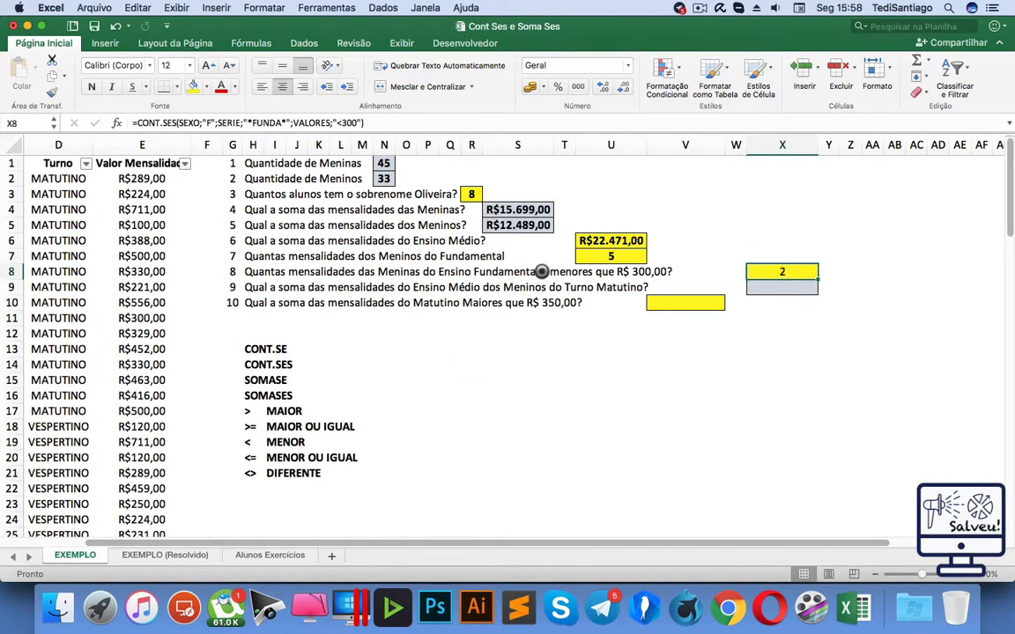
Add the named range TURNO with the criterion "MATUTINO" to the X8 formula and submit it.
double_click(797, 272)
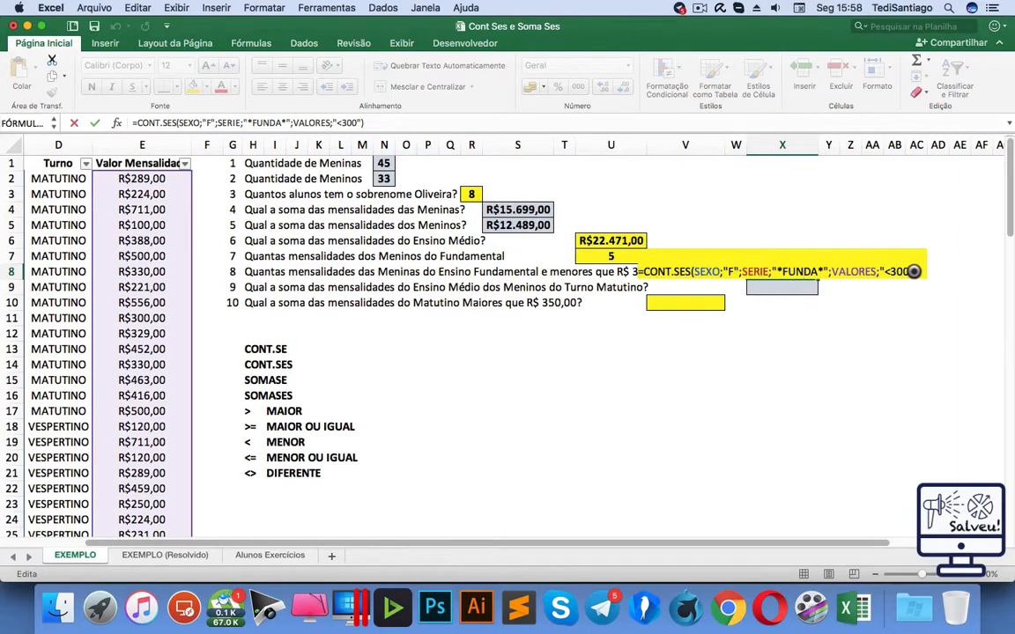
left_click(915, 272)
type(";")
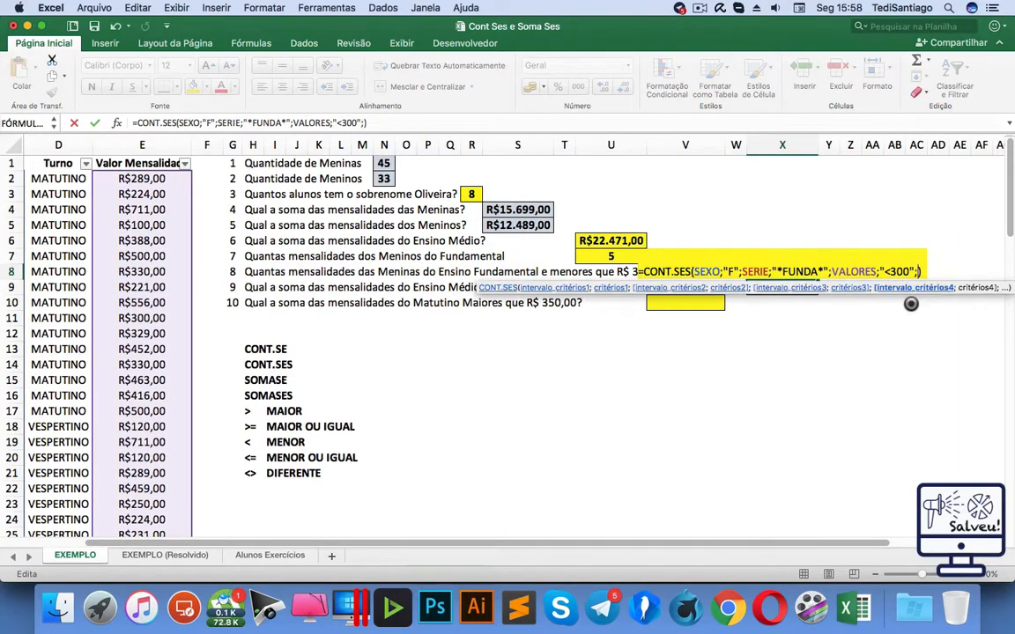
type("TURNO")
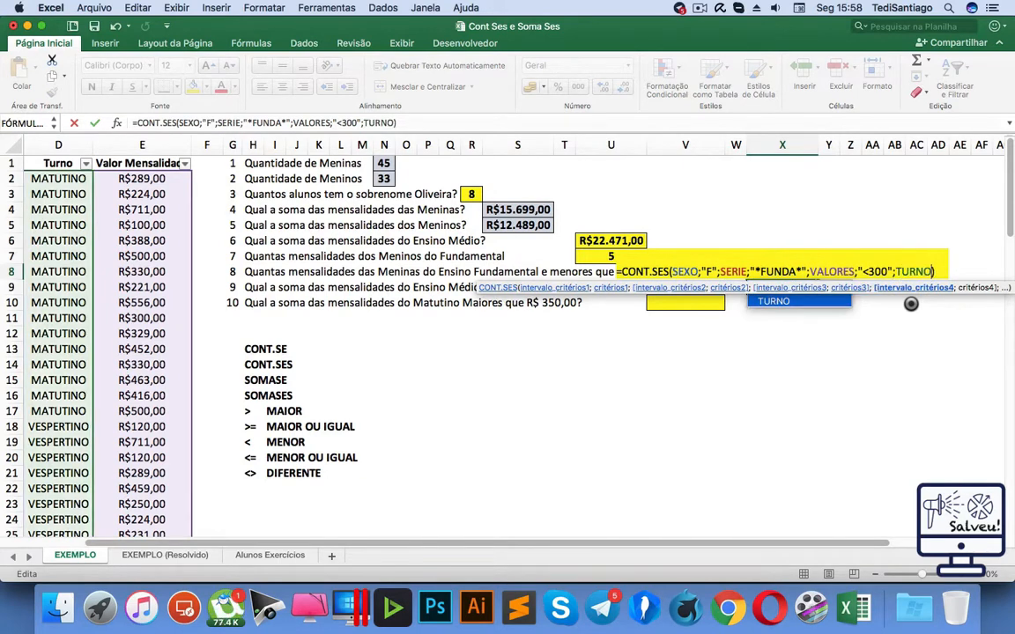
type(";")
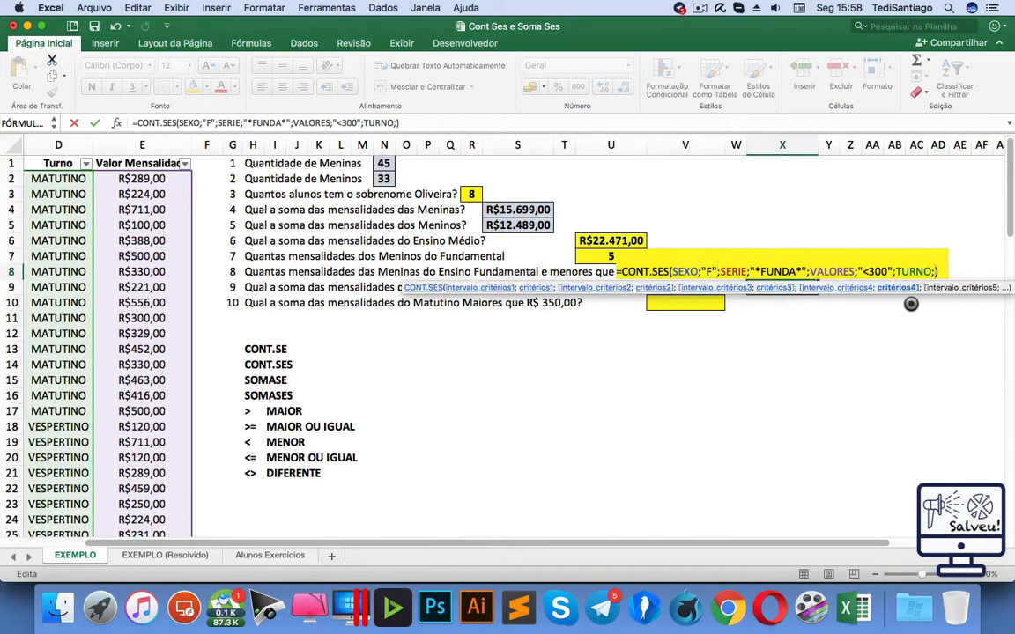
type("\"MATUTINO")
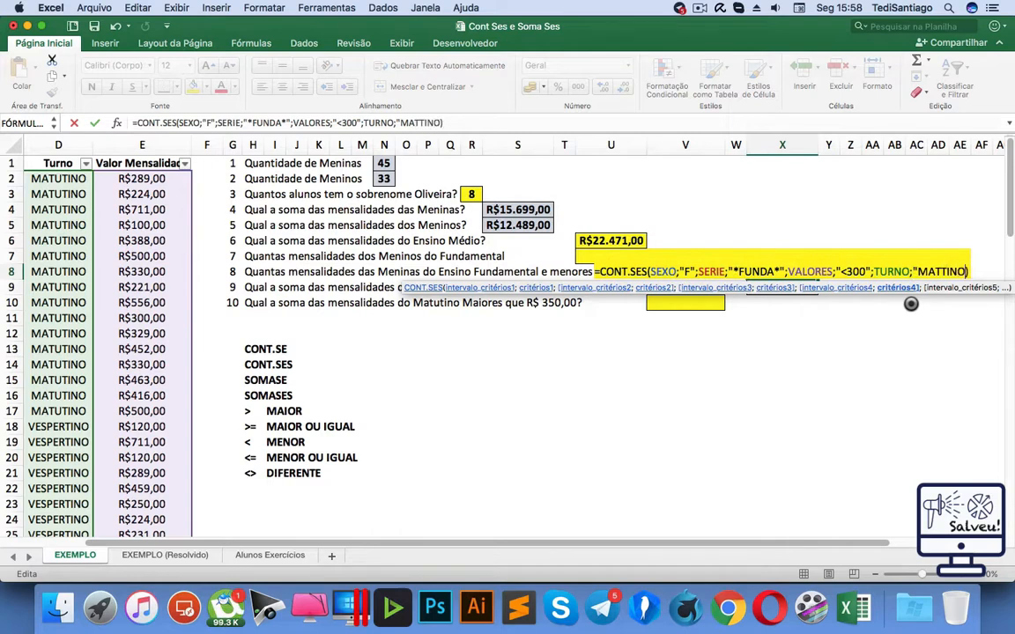
type("\"")
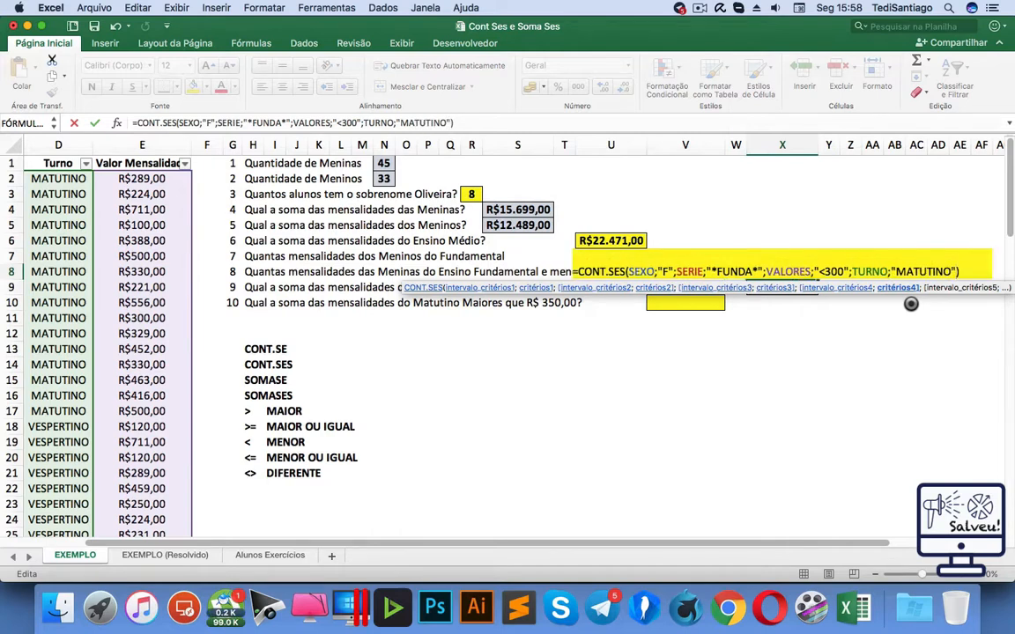
key("Return")
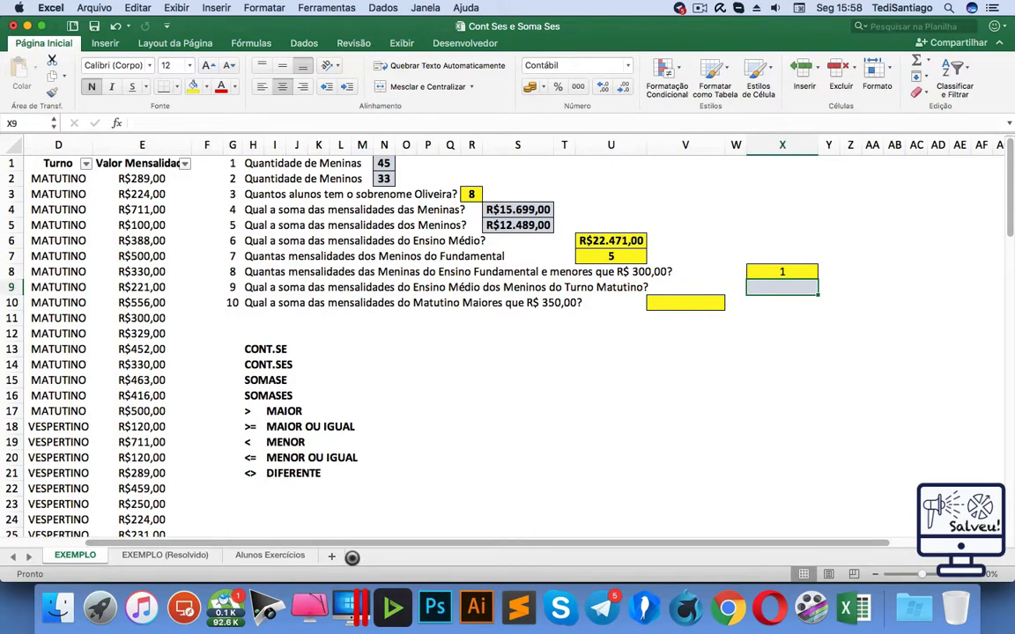
Look through the student table for ENS. FUNDAMENTAL girls in the MATUTINO shift with fees below R$300 to check the X8 count.
left_click_drag(349, 543, 174, 539)
left_click(304, 318)
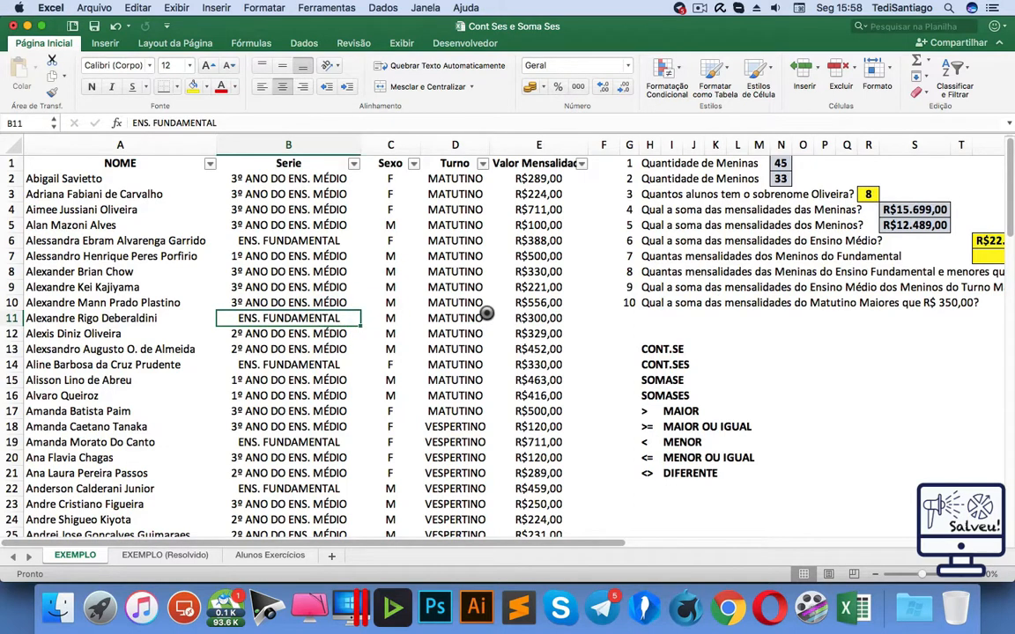
left_click(289, 239)
left_click(527, 240)
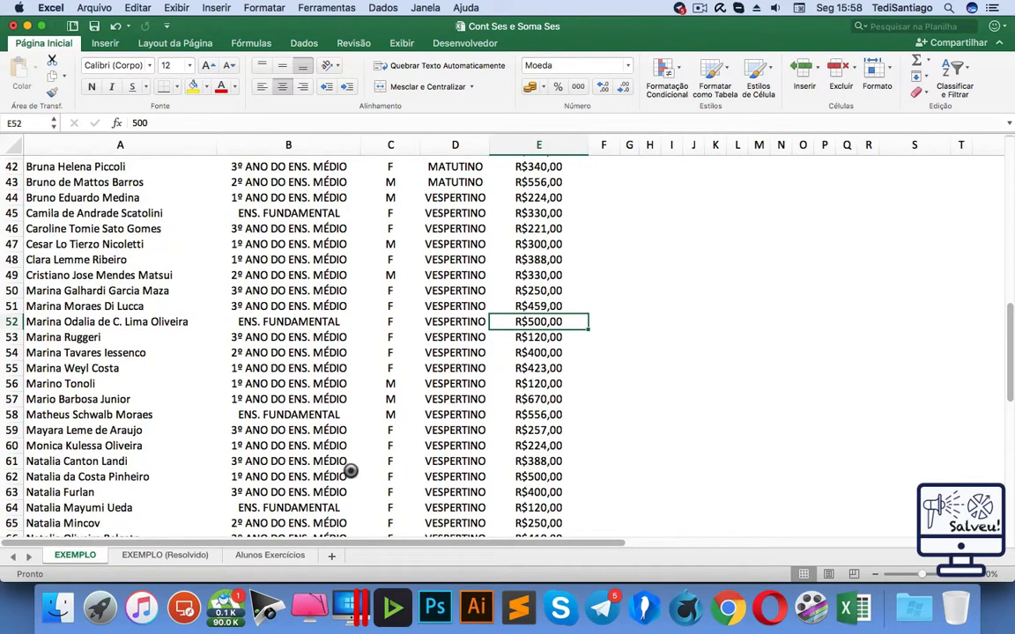
scroll(348, 471, "down", 5)
scroll(348, 431, "down", 11)
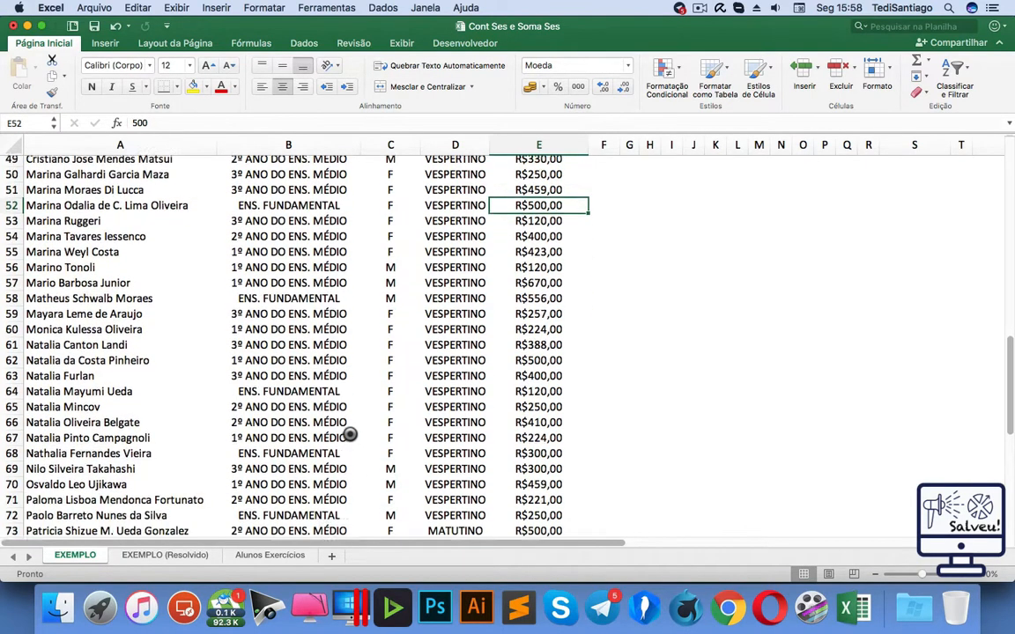
left_click(302, 463)
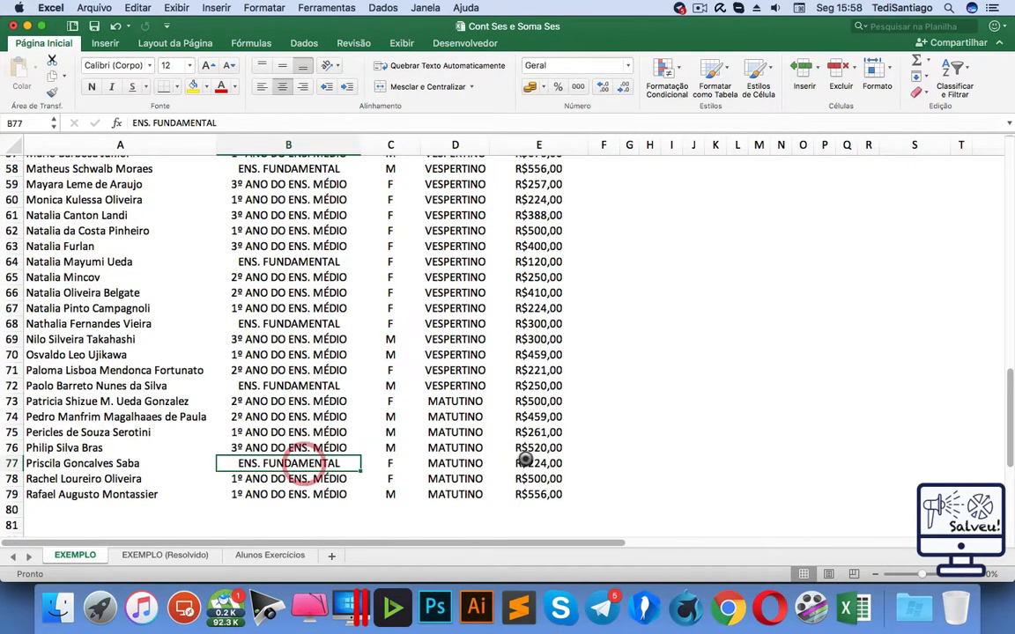
left_click(550, 463)
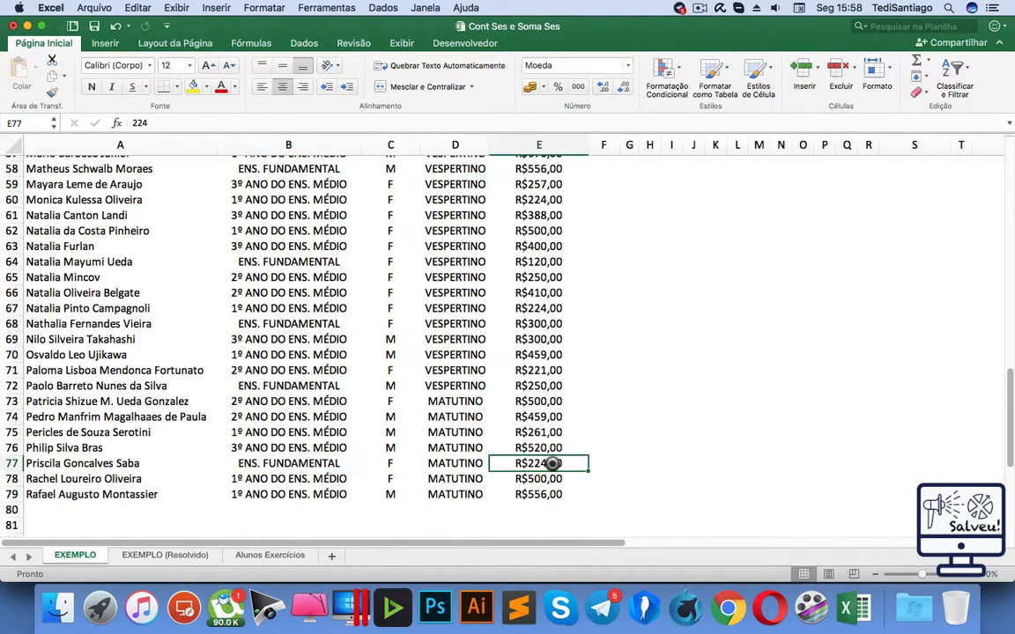
scroll(956, 299, "up", 20)
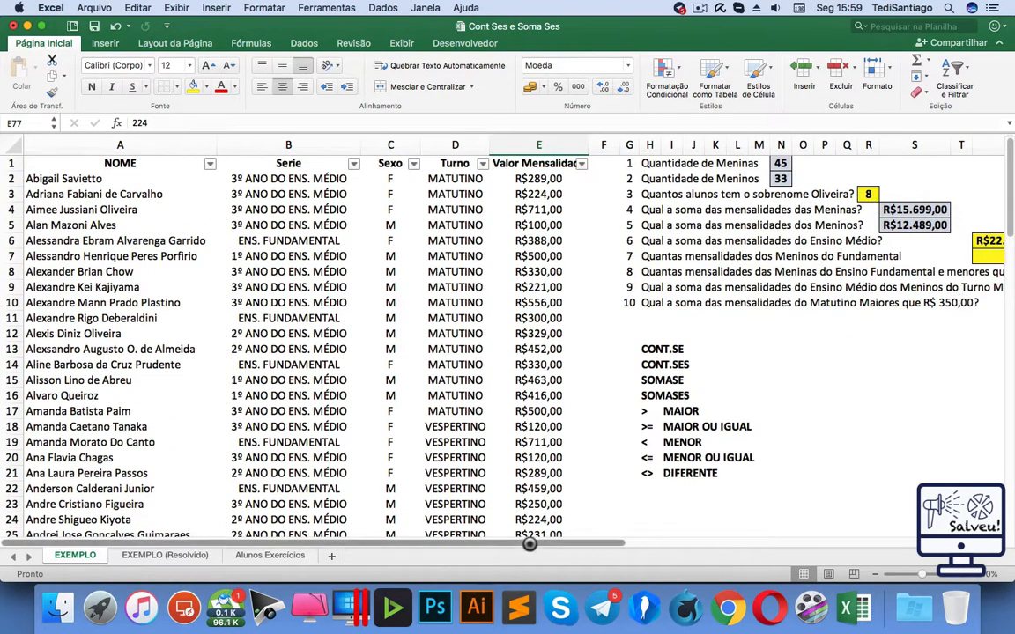
Remove the TURNO "MATUTINO" condition from the X8 formula and submit it as =CONT.SES(SEXO;"F";SERIE;"*FUNDA*";VALORES;"<300").
scroll(597, 546, "right", 5)
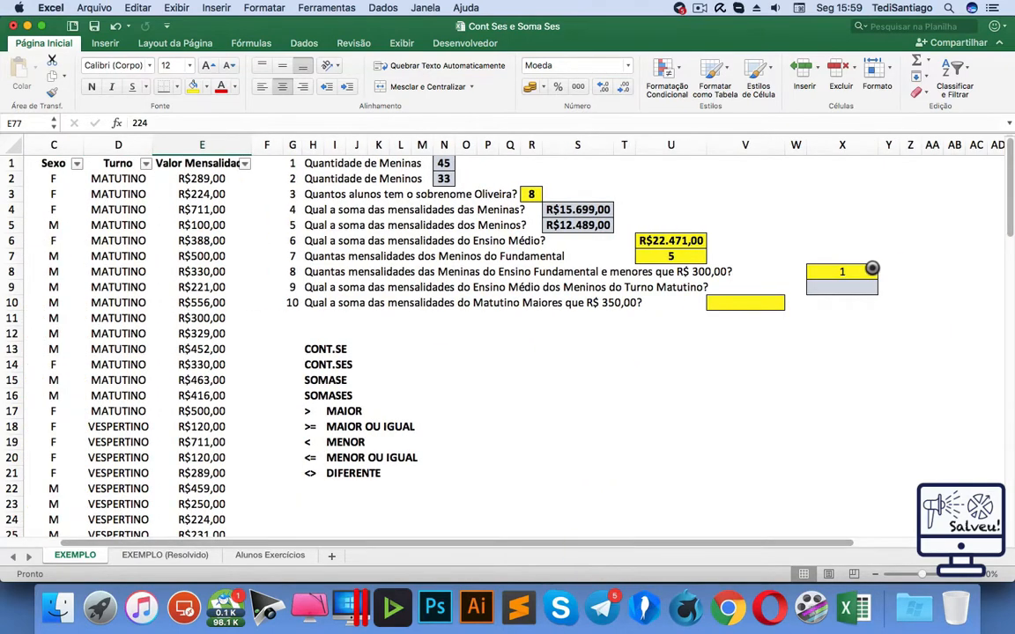
double_click(868, 271)
double_click(970, 274)
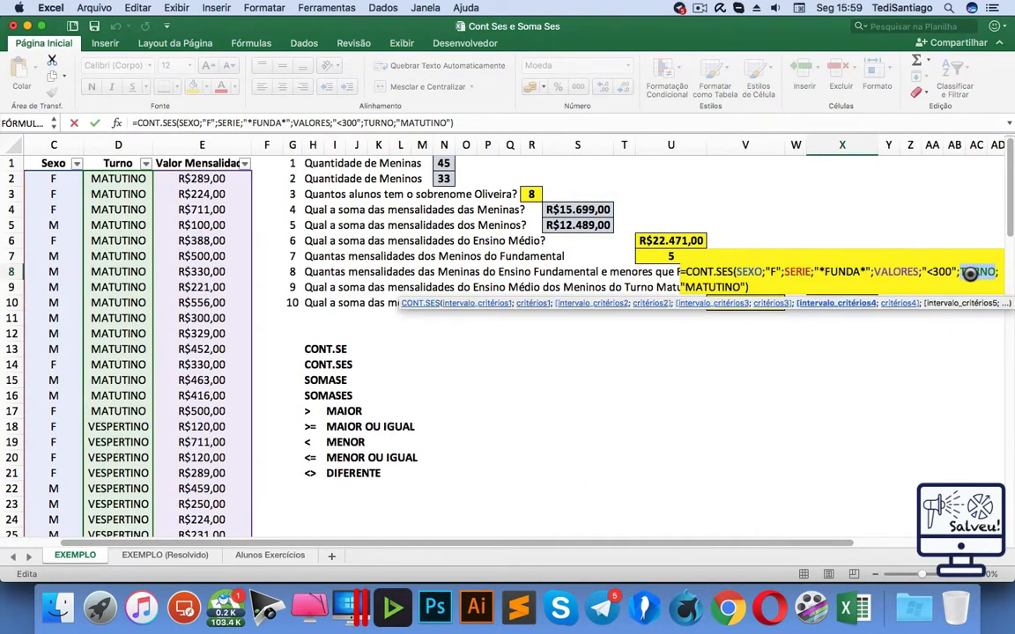
key("BackSpace")
key("Delete")
key("Delete")
key("Delete")
key("Delete")
key("Delete")
key("Delete")
key("Delete")
key("Delete")
key("Delete")
key("Delete")
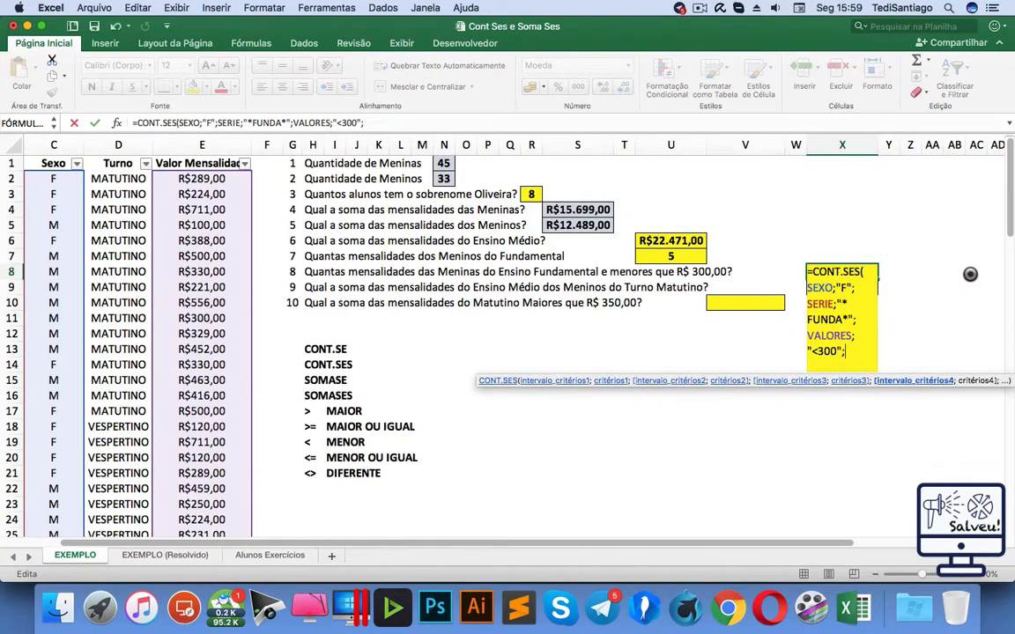
key("BackSpace")
type(")")
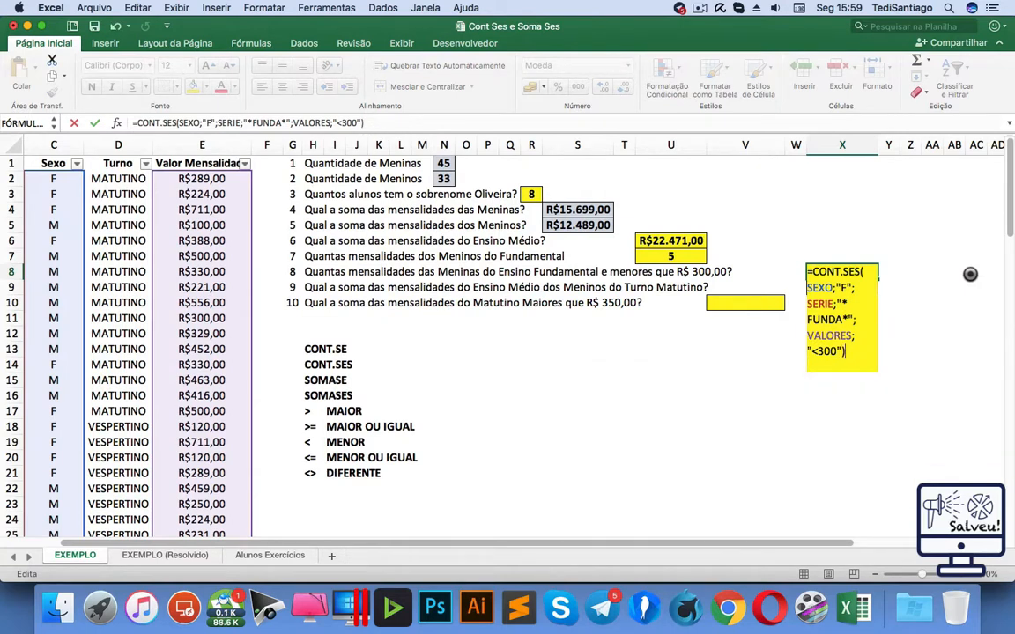
key("Return")
left_click(846, 270)
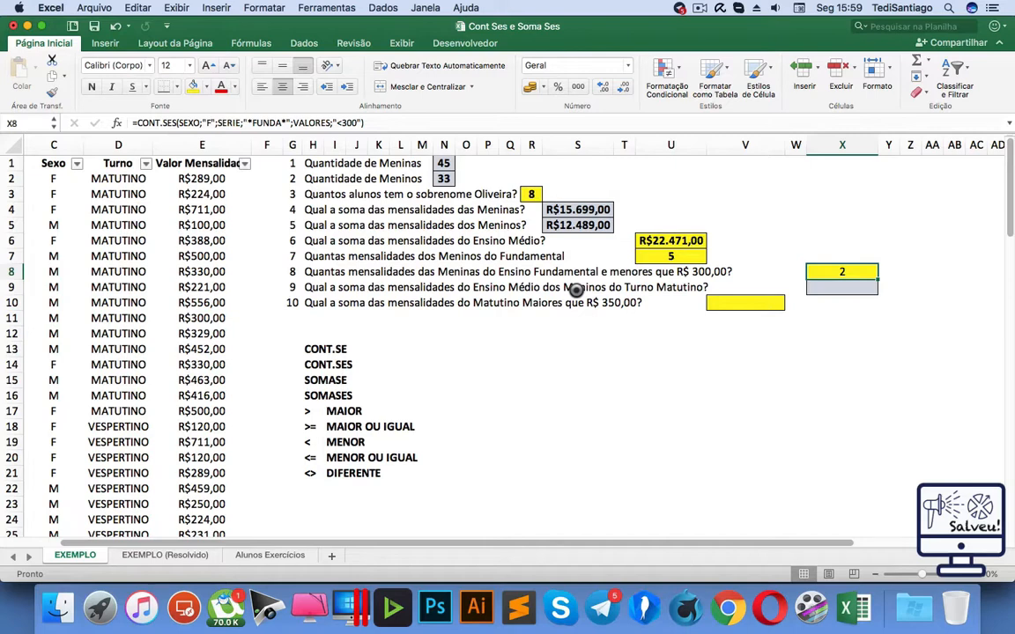
Start a SOMASES formula in X9 for question 9 with the named range VALORES as the sum range.
left_click(755, 334)
left_click(847, 291)
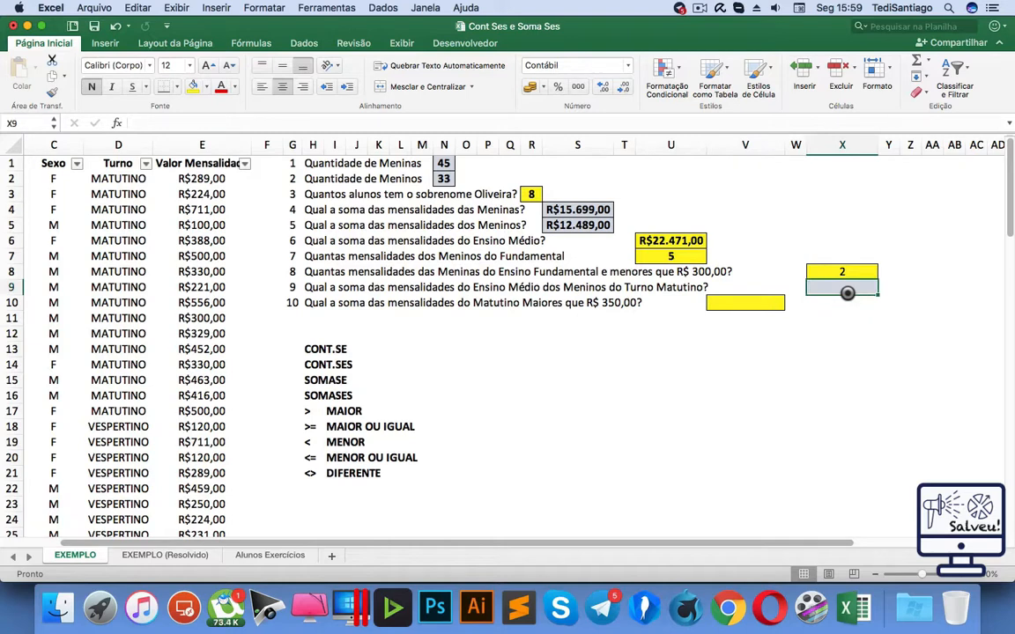
type("=SOMASE")
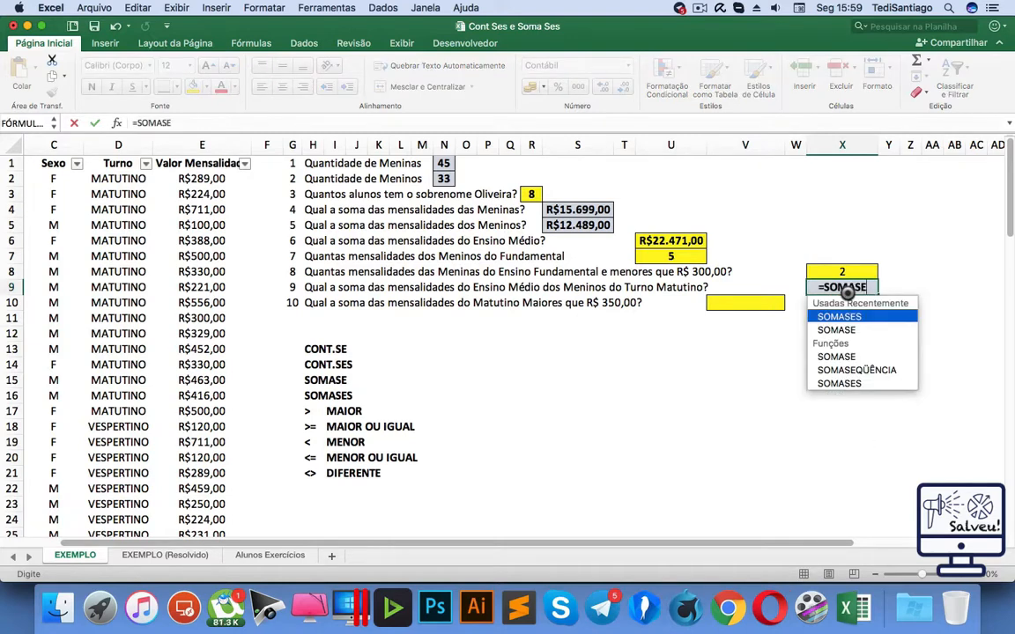
key("Tab")
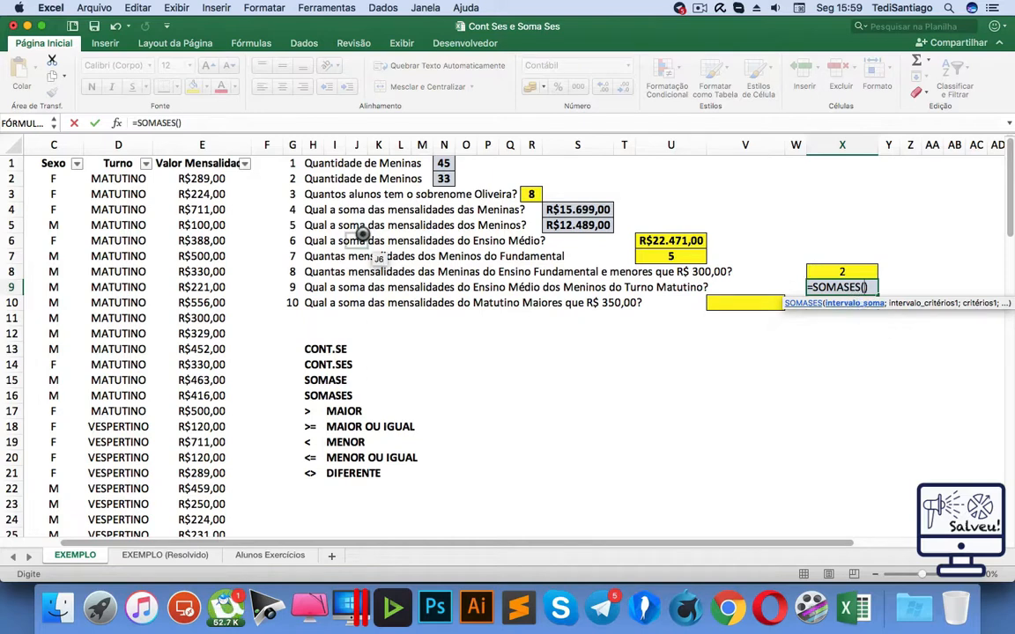
type("VALO")
key("Tab")
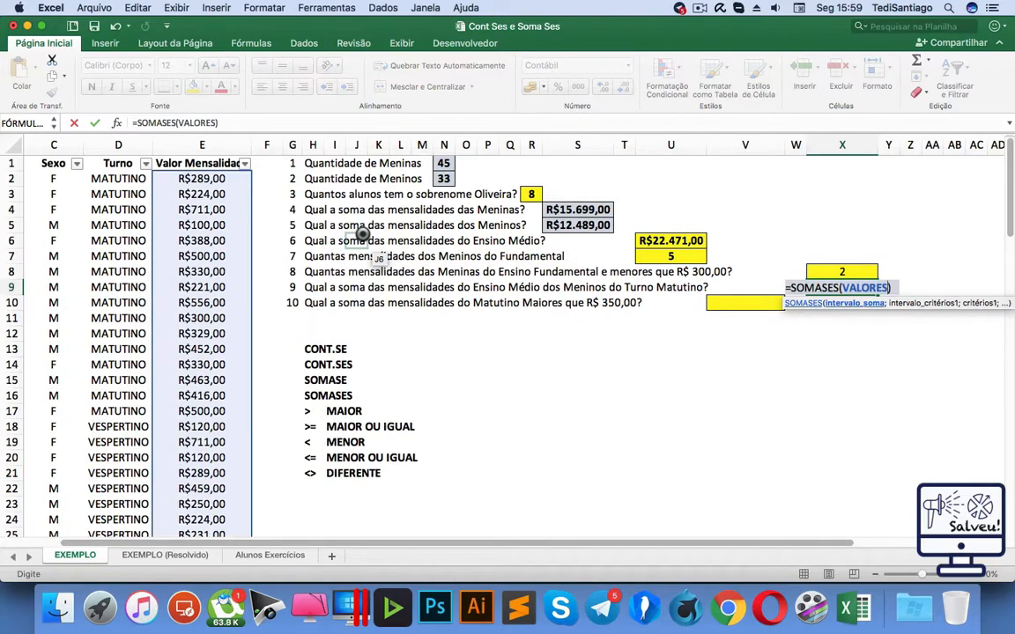
Add the named range SERIE with the criterion "*MÉDIO*" to the X9 formula.
type(";")
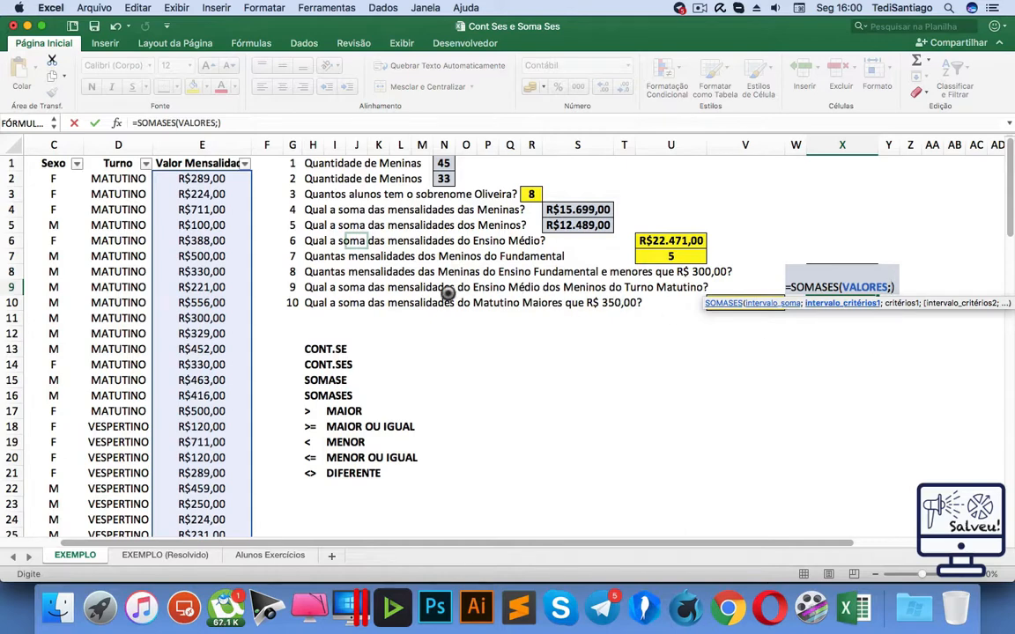
type("SERIE")
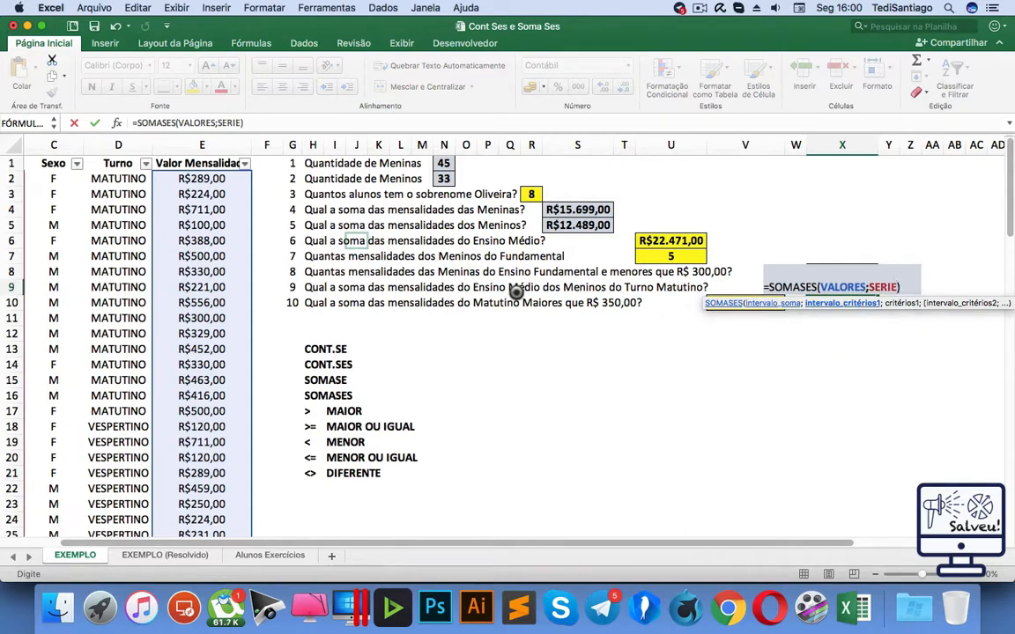
type(";\"*\"")
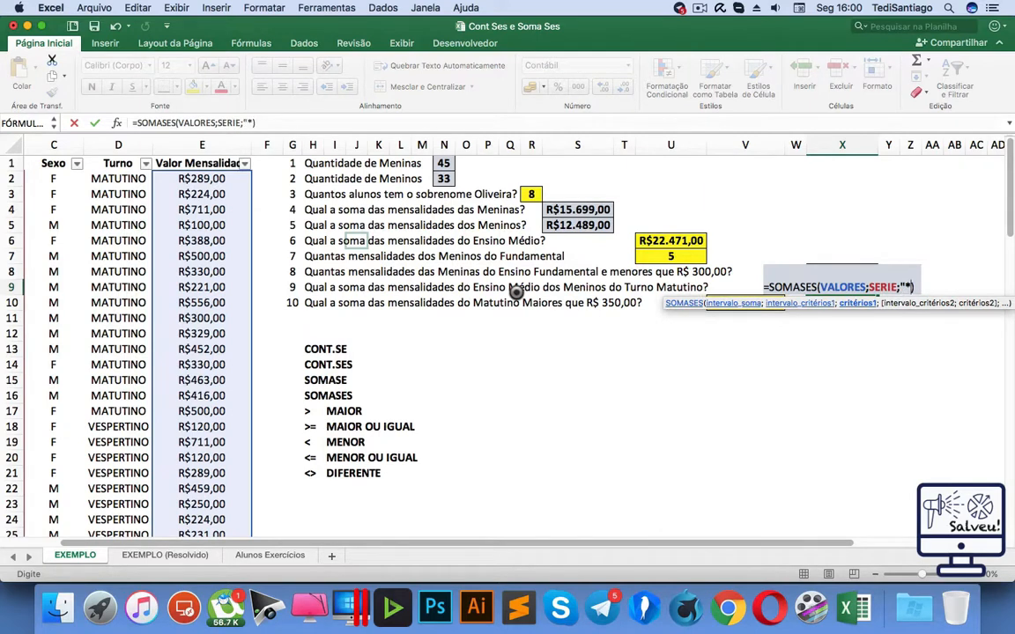
type("MÉDIO*")
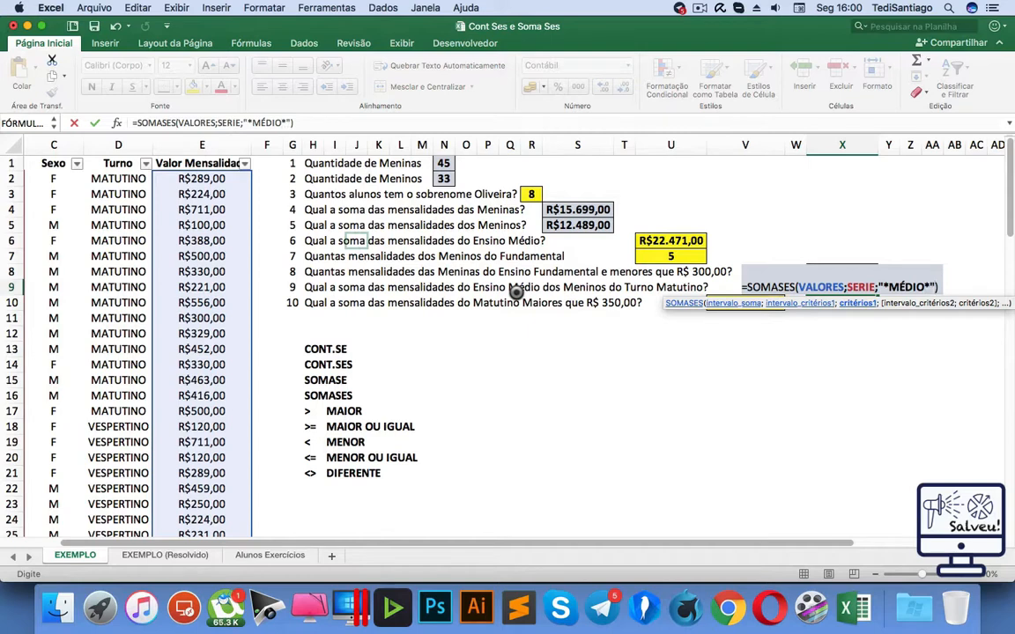
Add the named range SEXO with the criterion "M" to the X9 formula, leaving it open for another condition.
type(";")
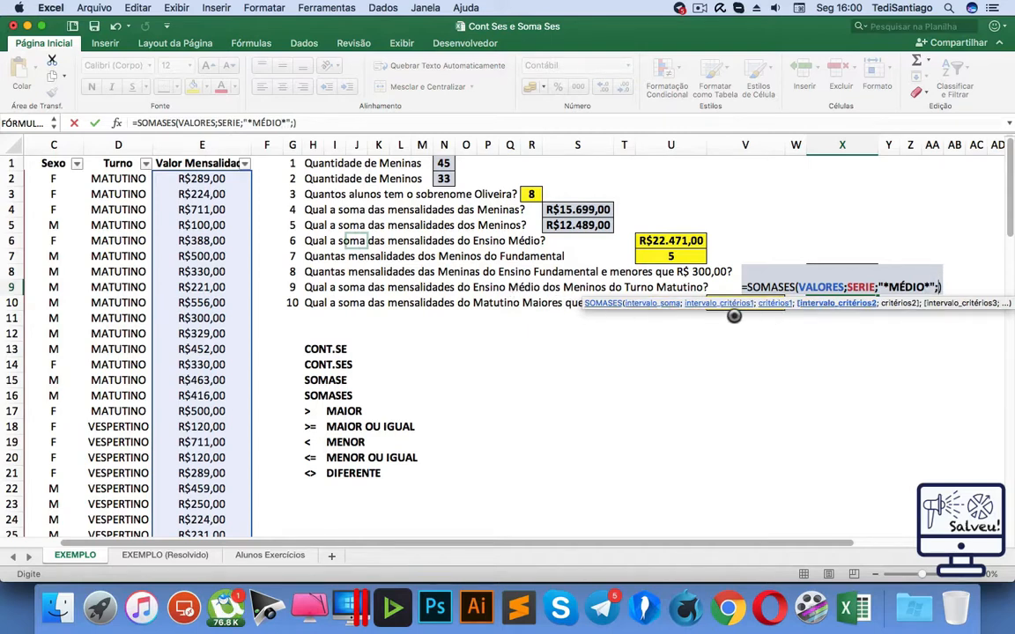
type("SEXO")
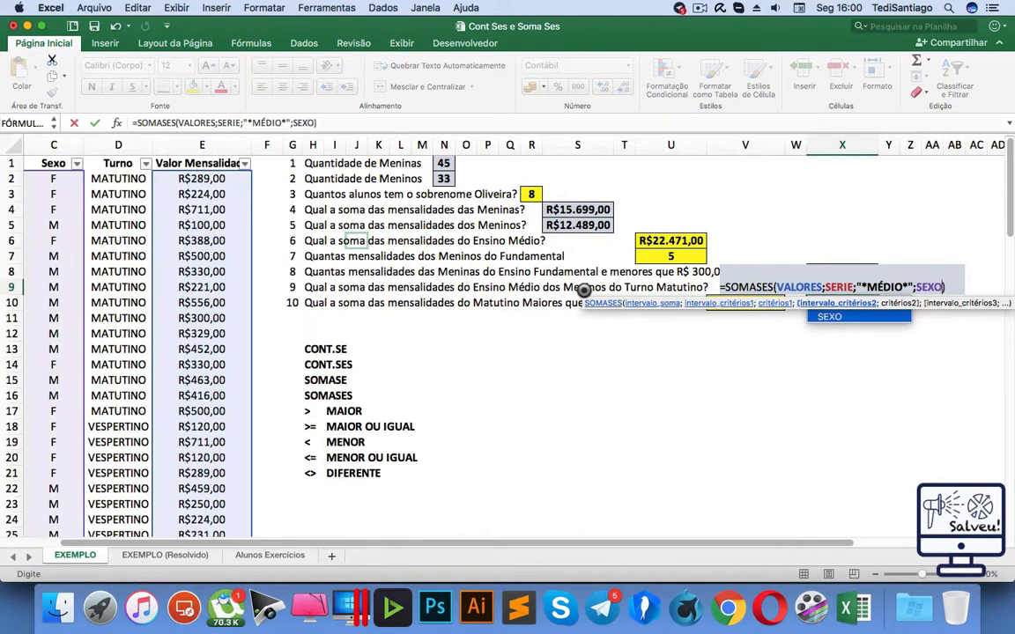
type(";")
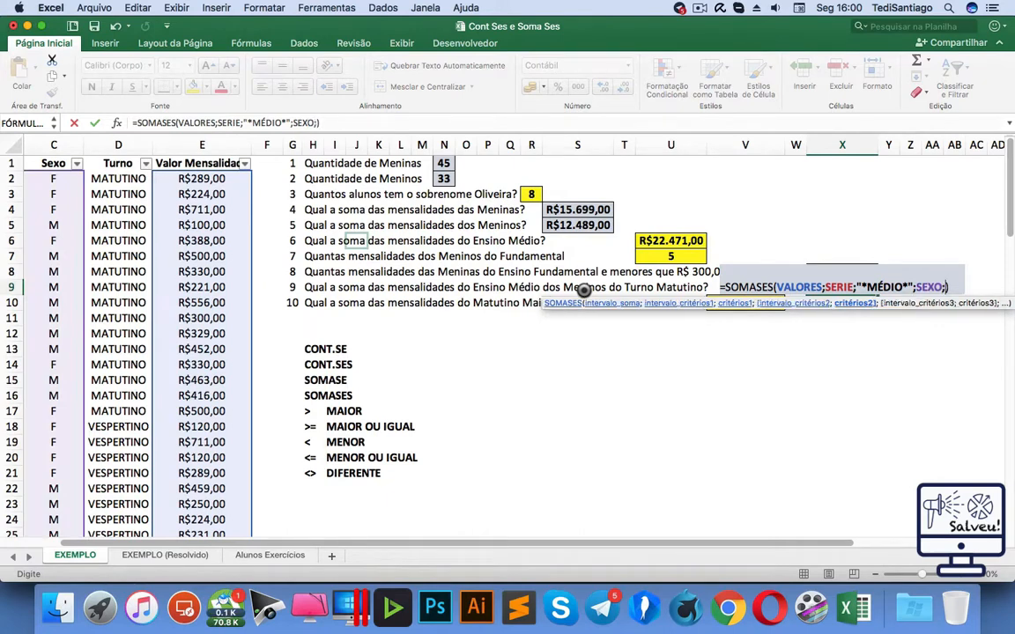
type("\"M\"")
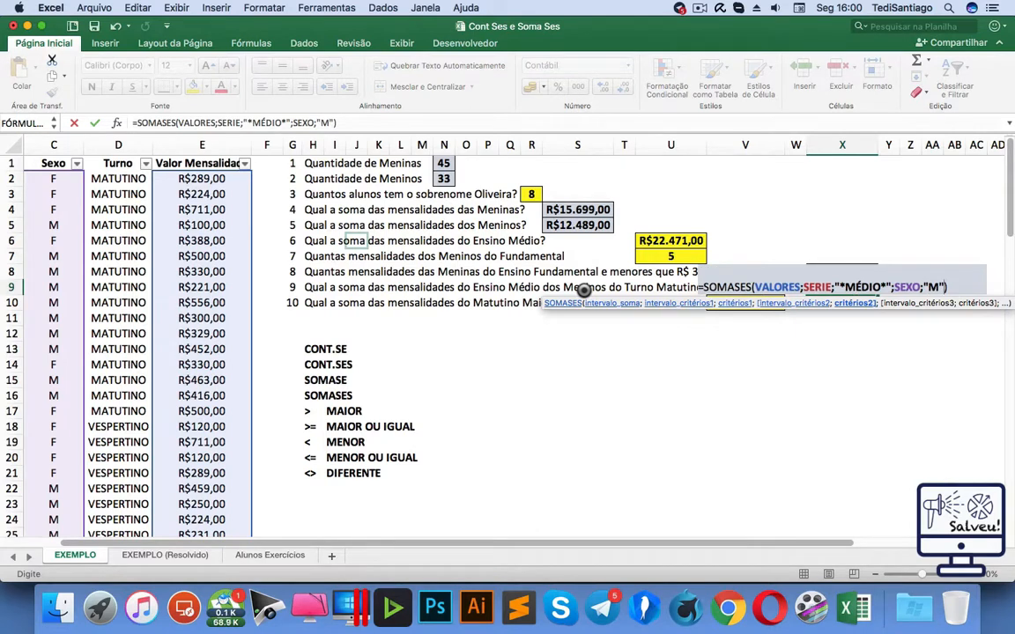
type(";")
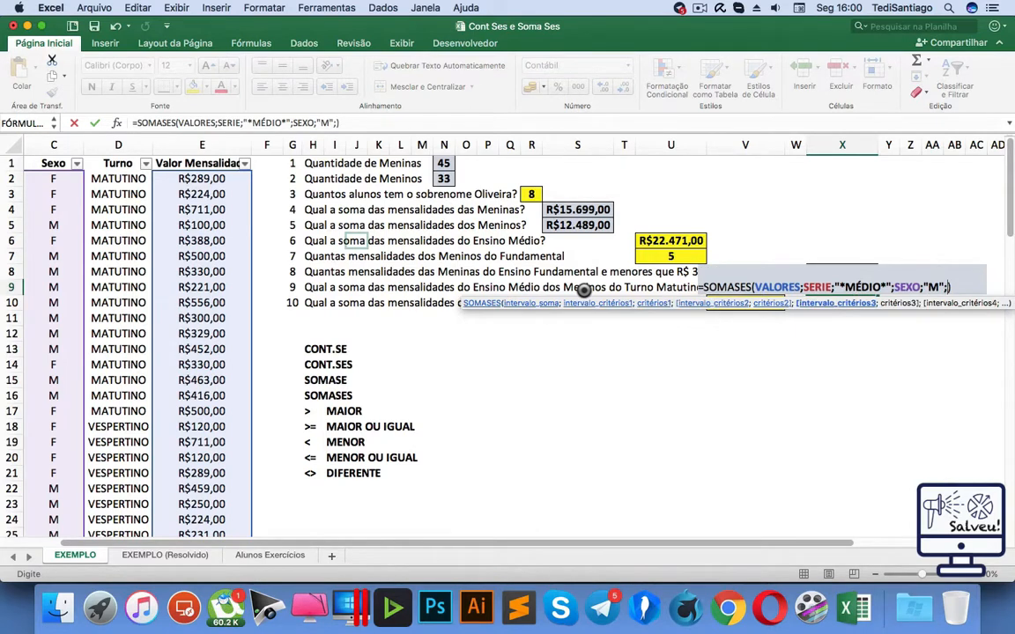
Add the named range TURNO with the criterion "MATUTINO" to the X9 formula and submit it.
type("TURNO")
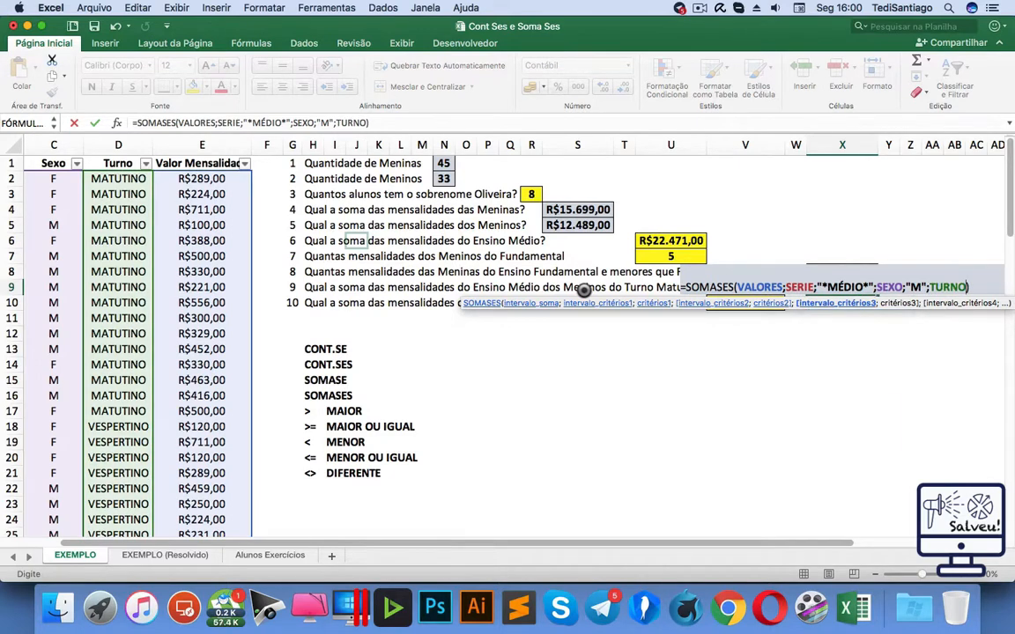
type(";\"MATUTINO")
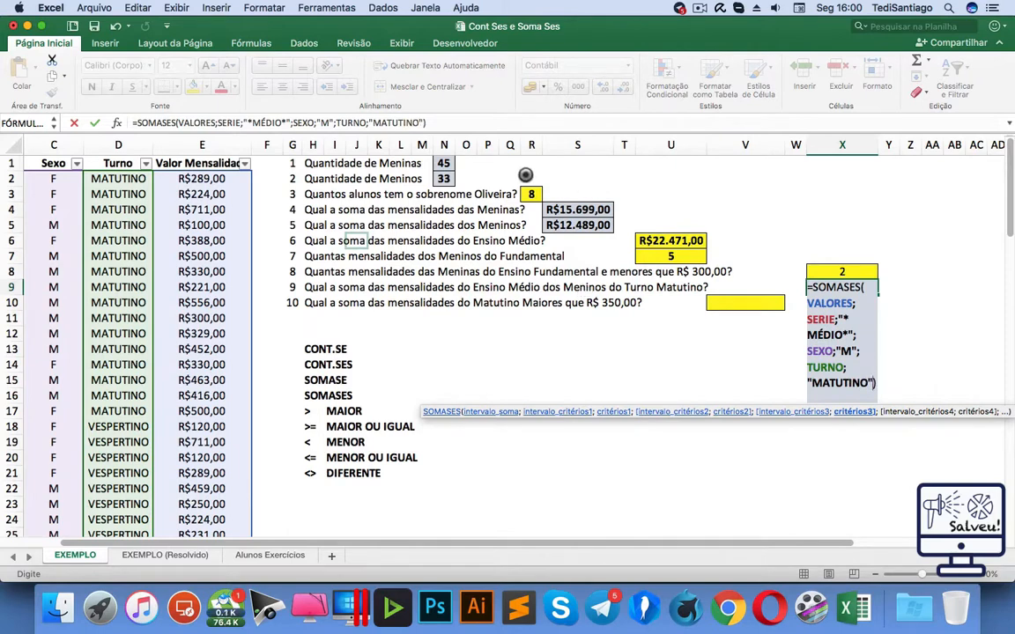
key("Return")
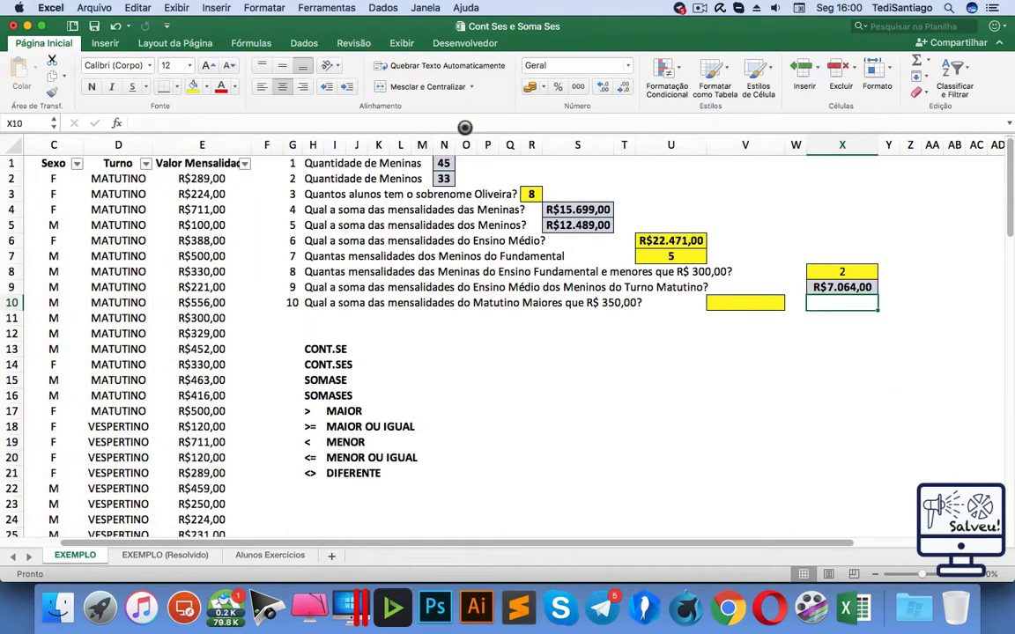
Filter the student table to Turno MATUTINO and Sexo M to check the question 9 result.
left_click(514, 287)
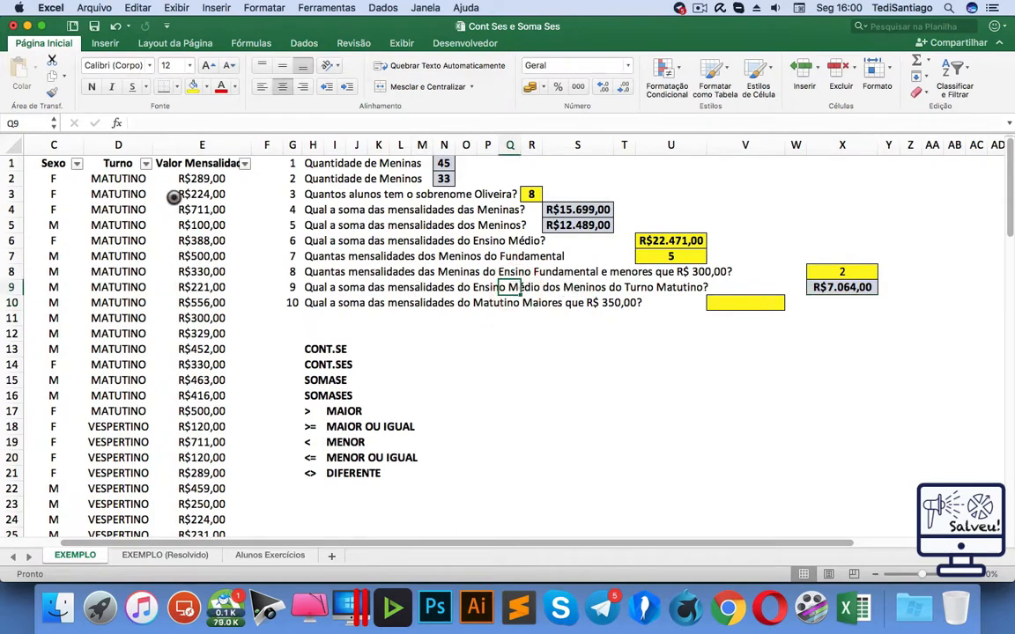
left_click(146, 164)
left_click(183, 266)
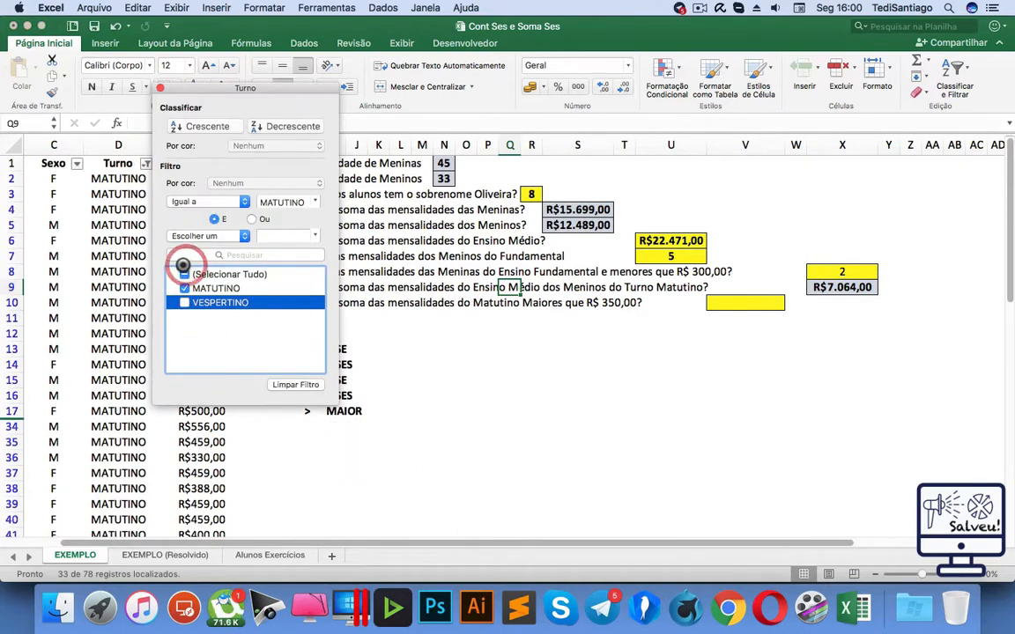
left_click(74, 163)
left_click(77, 164)
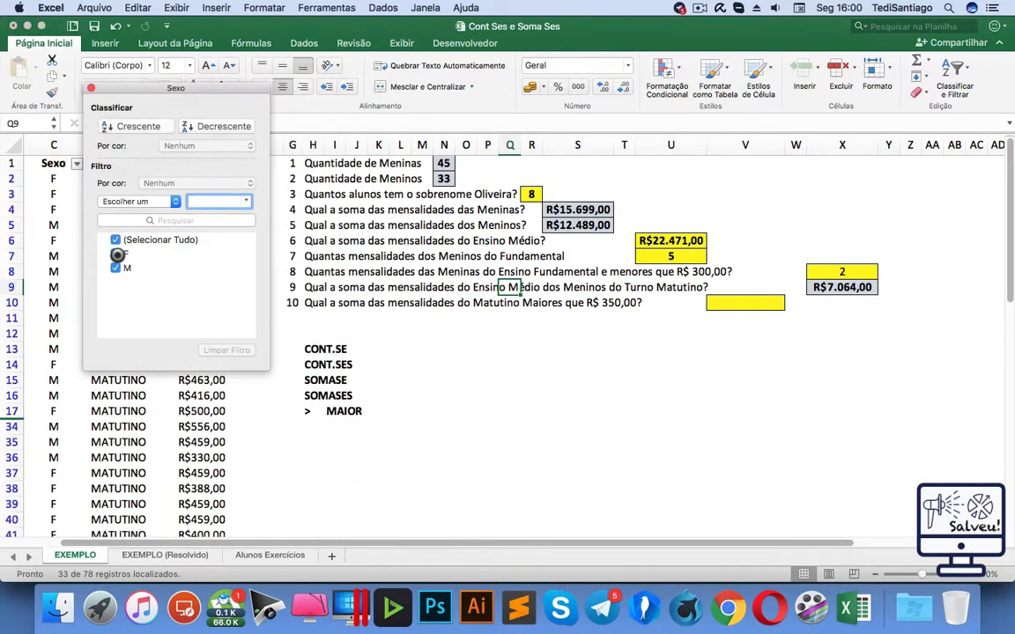
left_click(117, 253)
left_click(456, 414)
left_click_drag(220, 319, 2, 301)
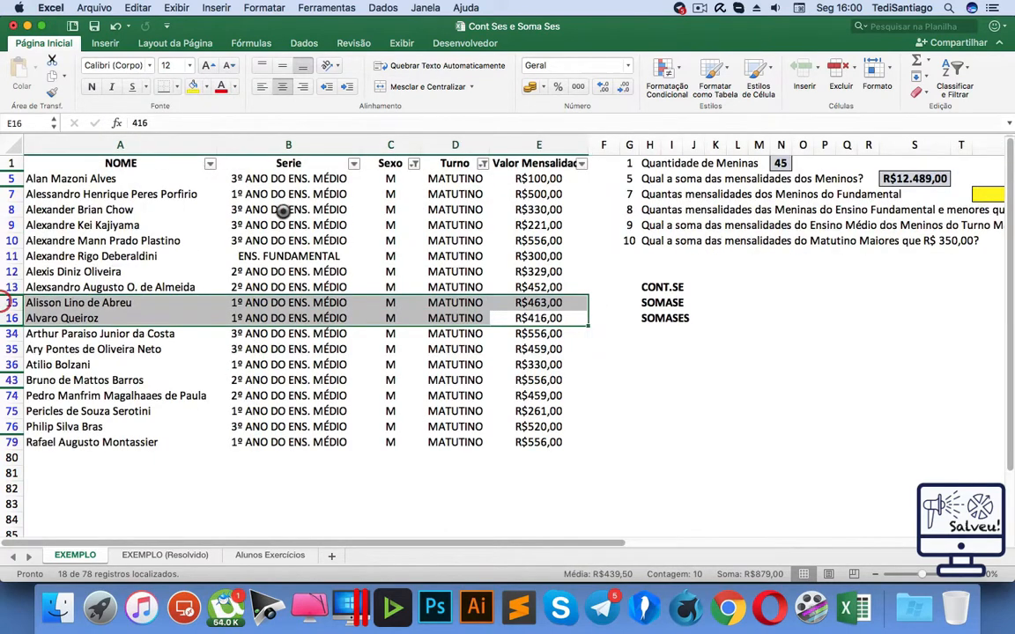
Exclude ENS. FUNDAMENTAL from the Serie column with its filter.
left_click(353, 164)
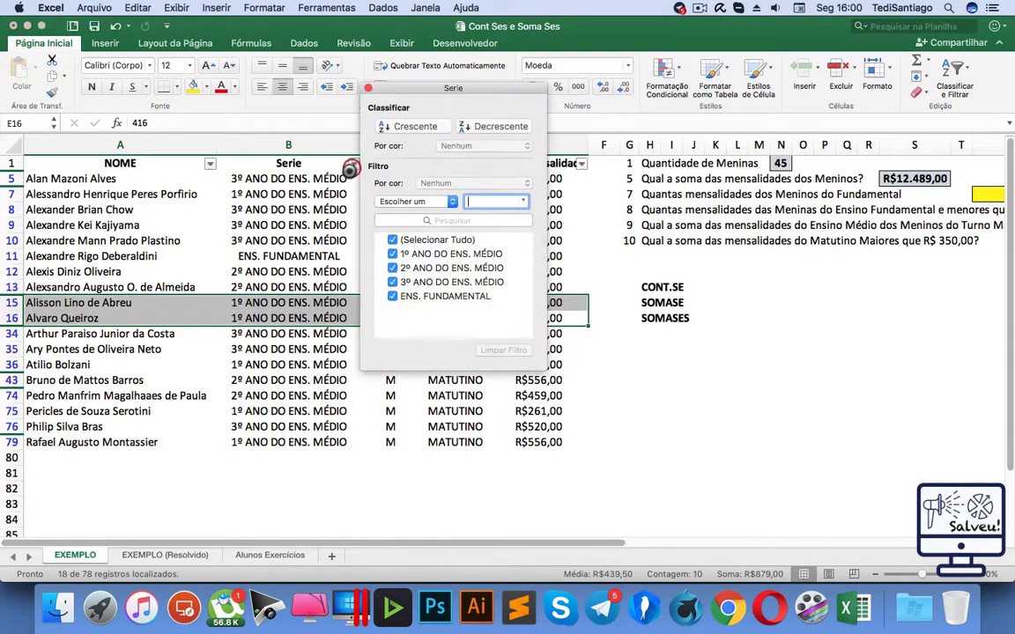
left_click(392, 297)
left_click(669, 414)
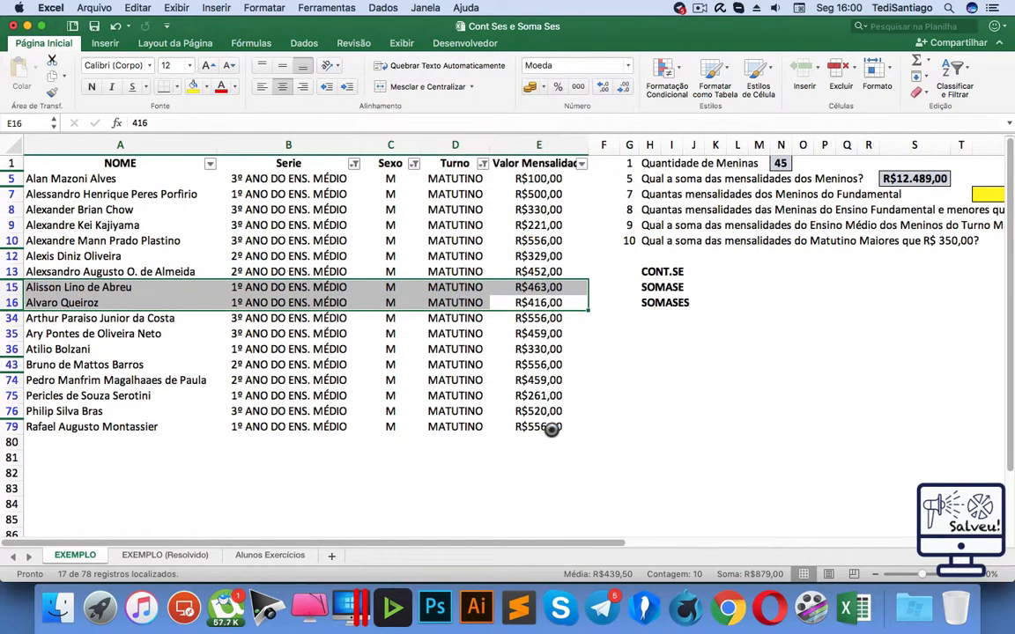
Select the filtered monthly fees in column E and compare their sum with the X9 result.
left_click_drag(529, 426, 535, 180)
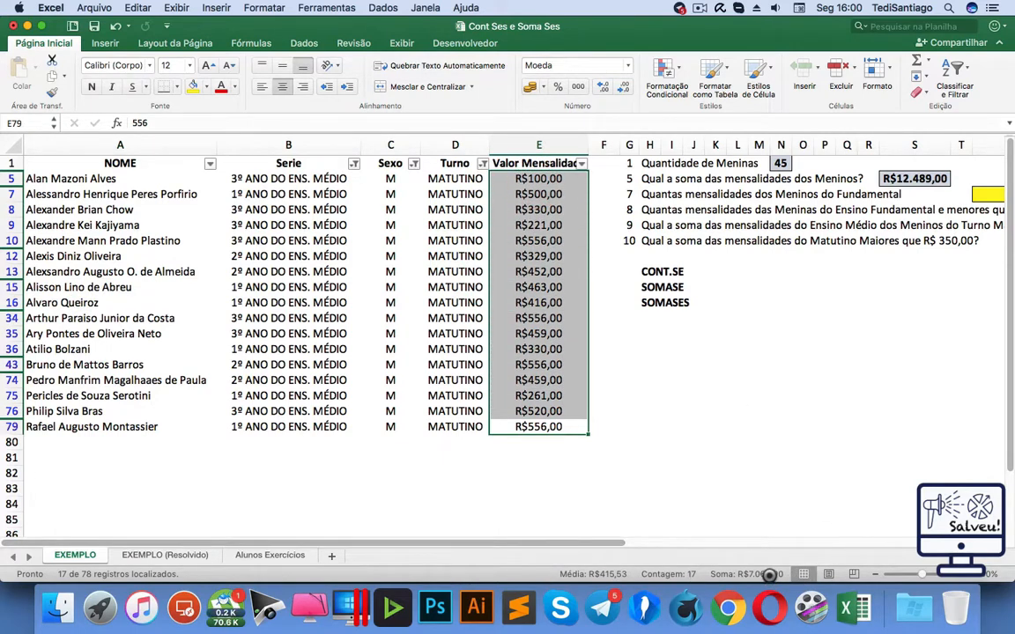
left_click_drag(610, 545, 698, 543)
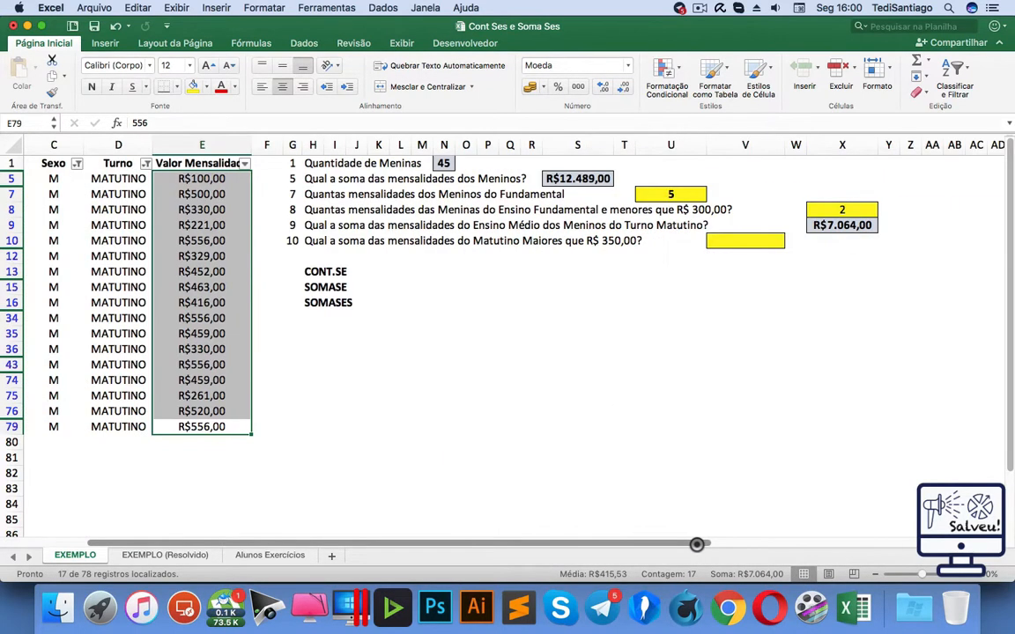
left_click(846, 227)
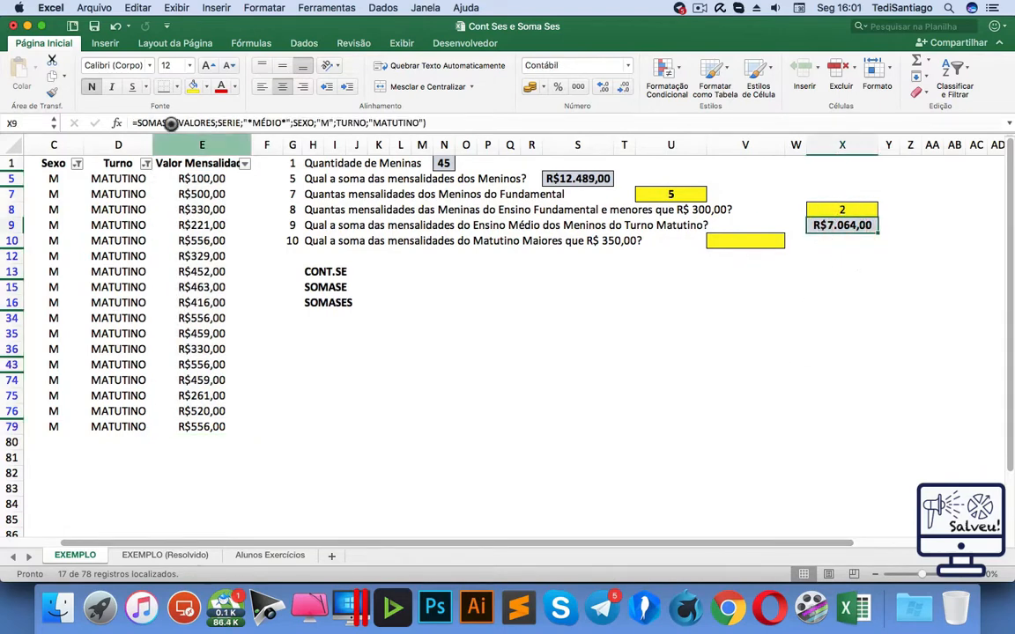
Clear all filters from the student table so every row is shown again.
left_click(954, 68)
left_click(897, 171)
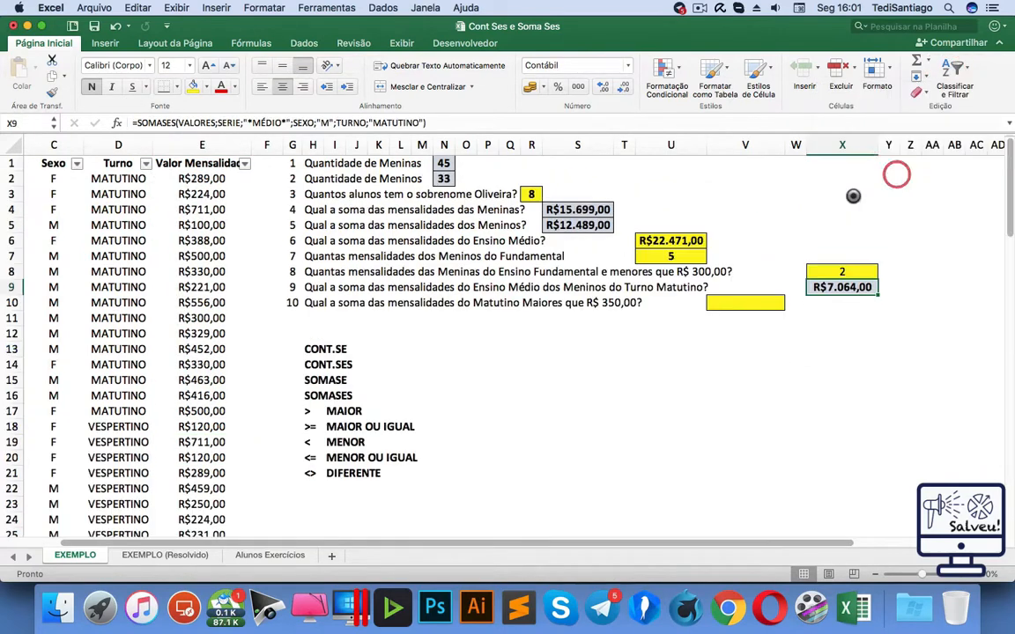
left_click(732, 380)
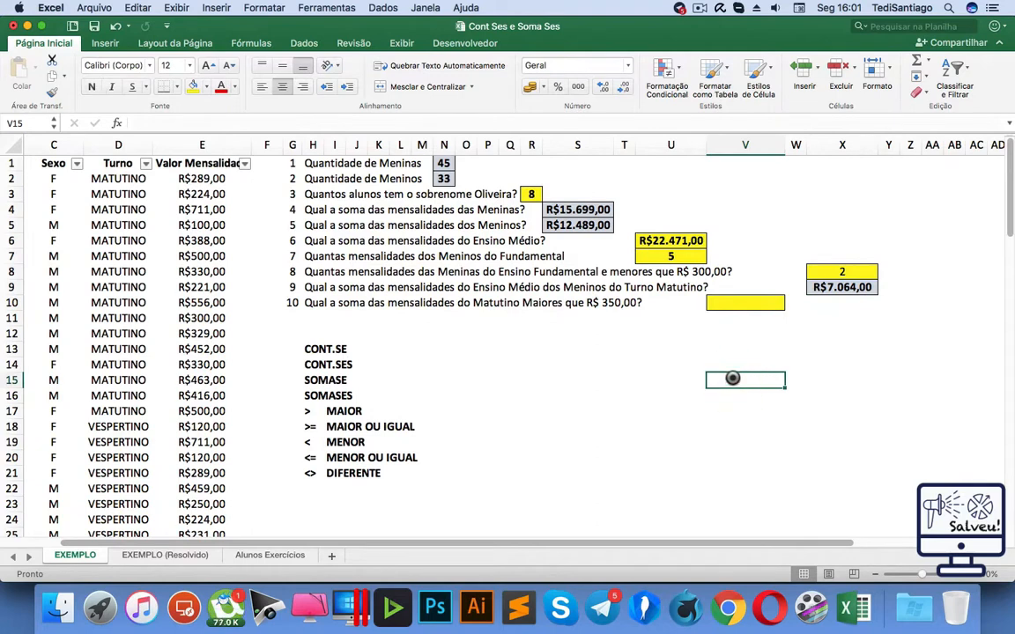
Start a SOMASES formula in V10 for question 10 with the named range VALORES as the sum range.
left_click(738, 303)
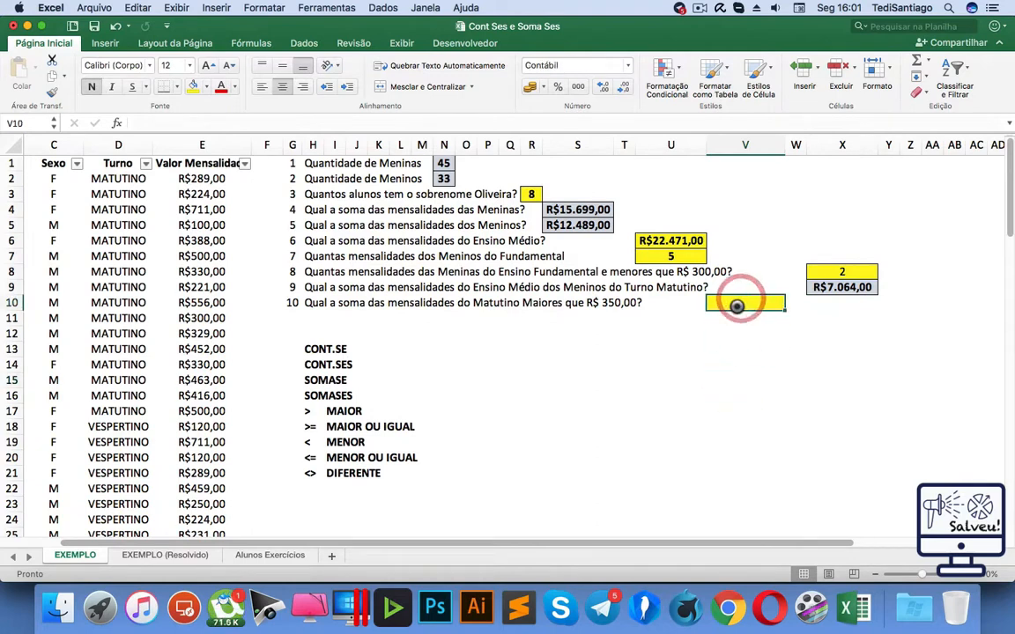
type("=")
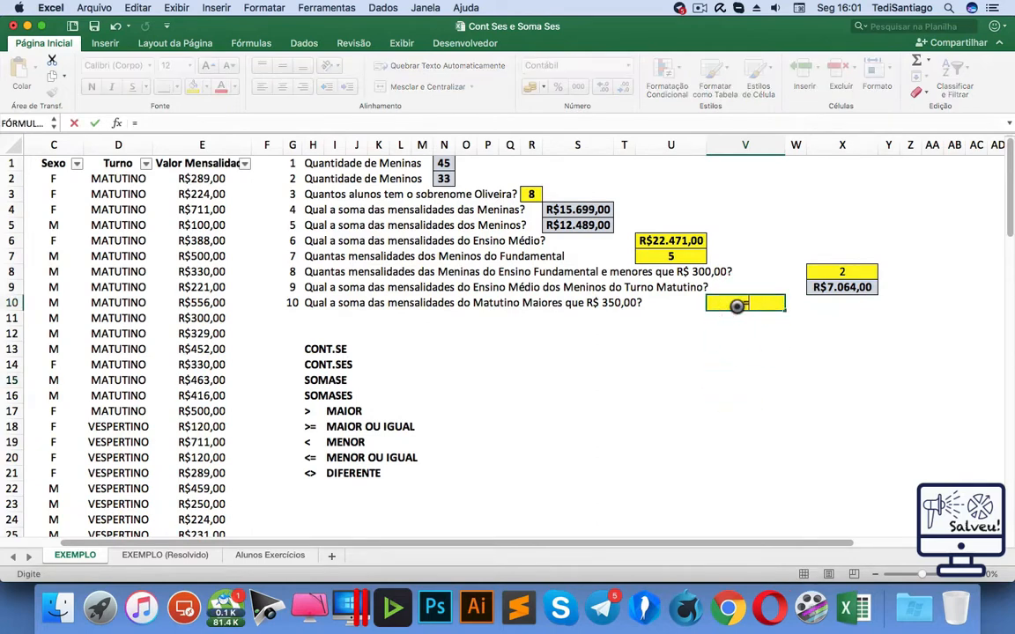
type("SOMA")
key("Tab")
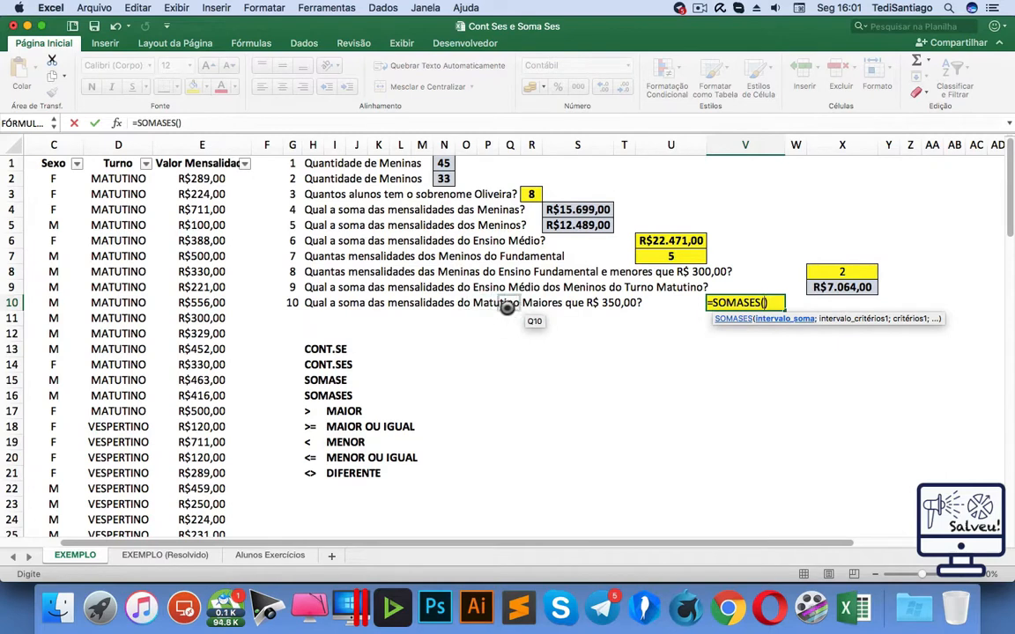
type(";")
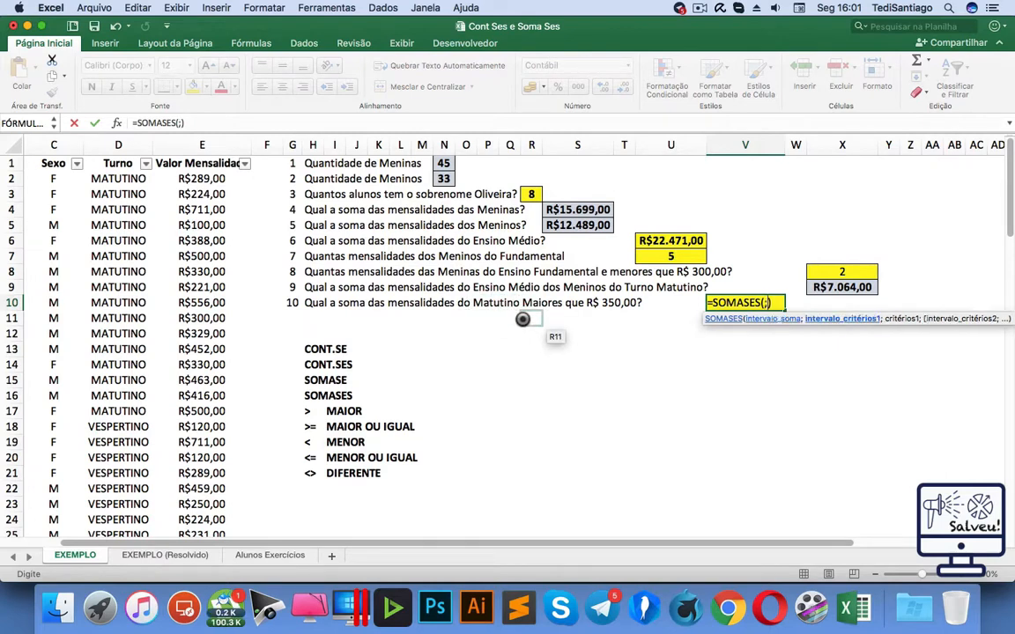
key("BackSpace")
type("VALOE")
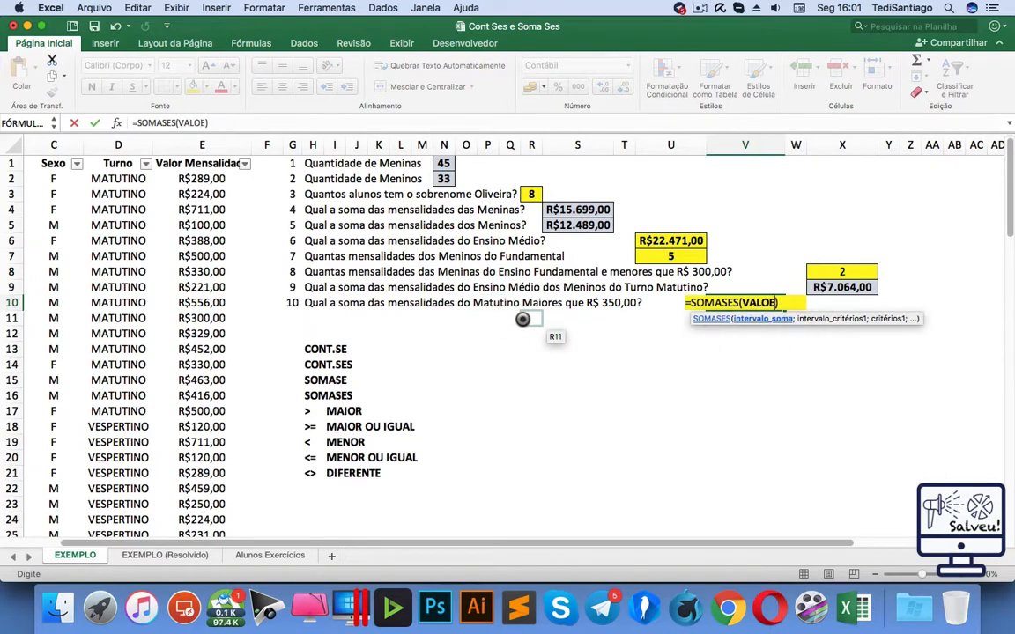
key("BackSpace")
key("BackSpace")
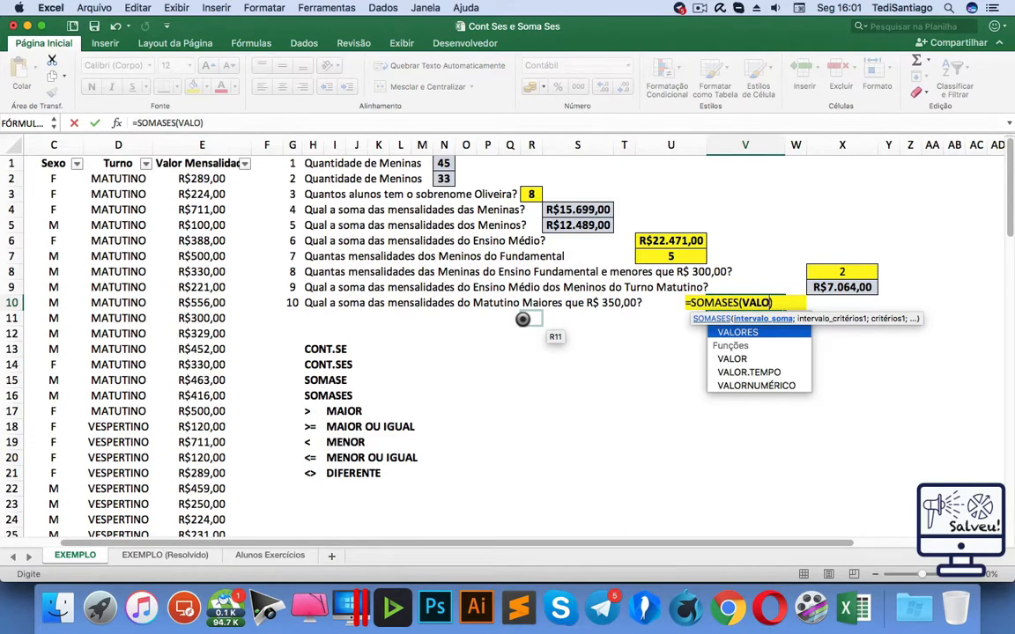
key("Tab")
type(";")
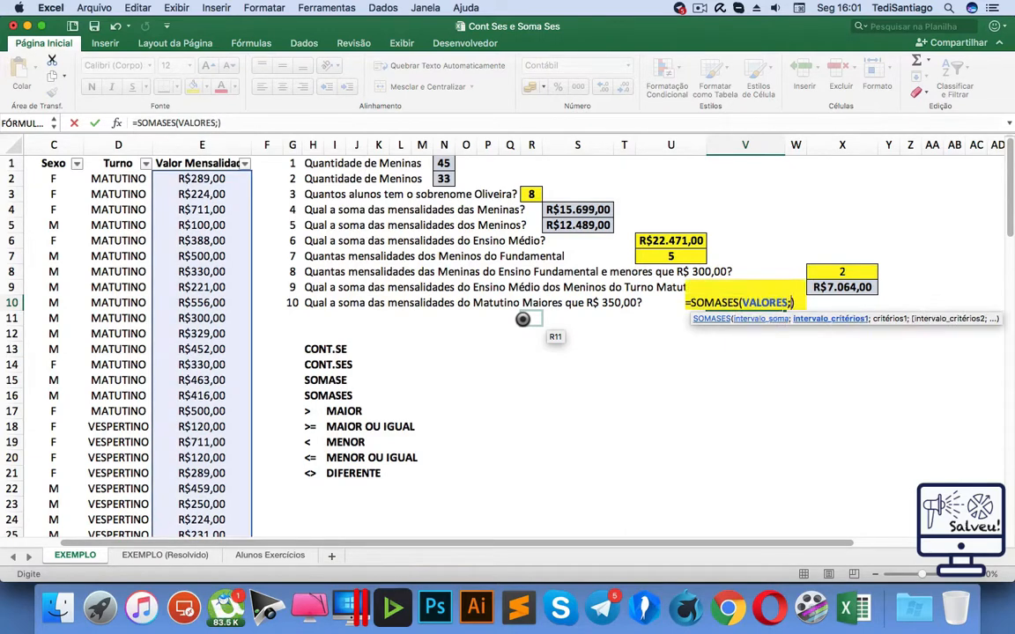
Add the named range TURNO with the criterion "MATUTINO" to the V10 formula.
type("TU")
key("Tab")
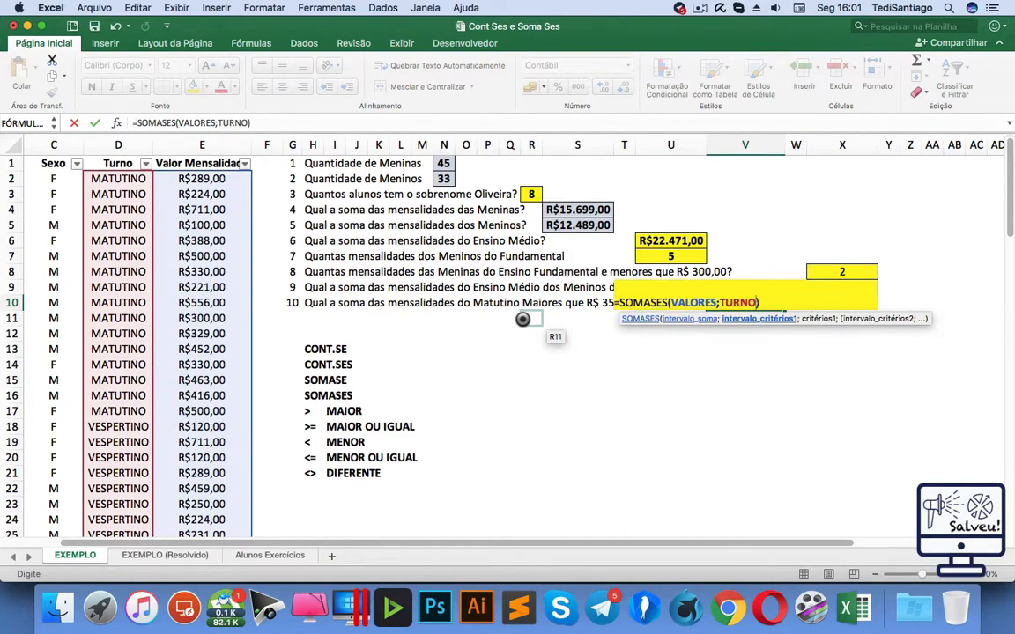
type(";")
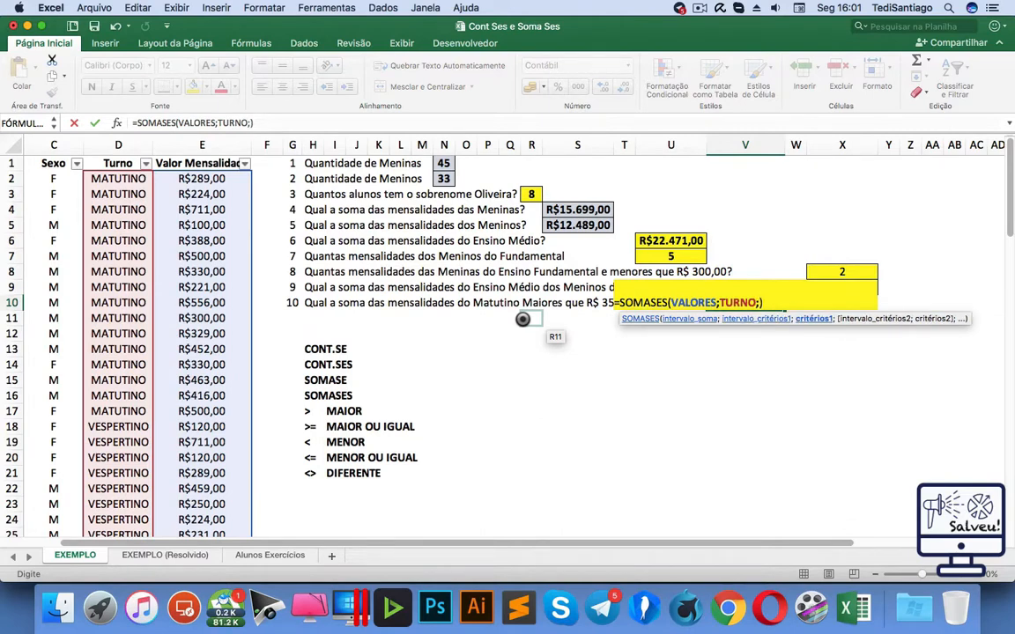
type("\"MATUTINO")
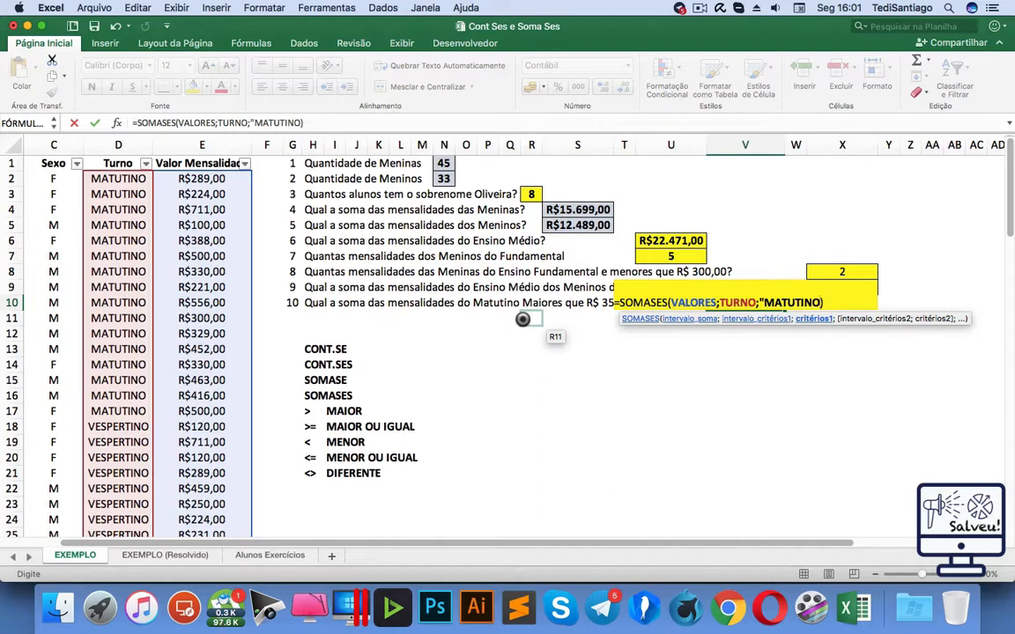
type("\";")
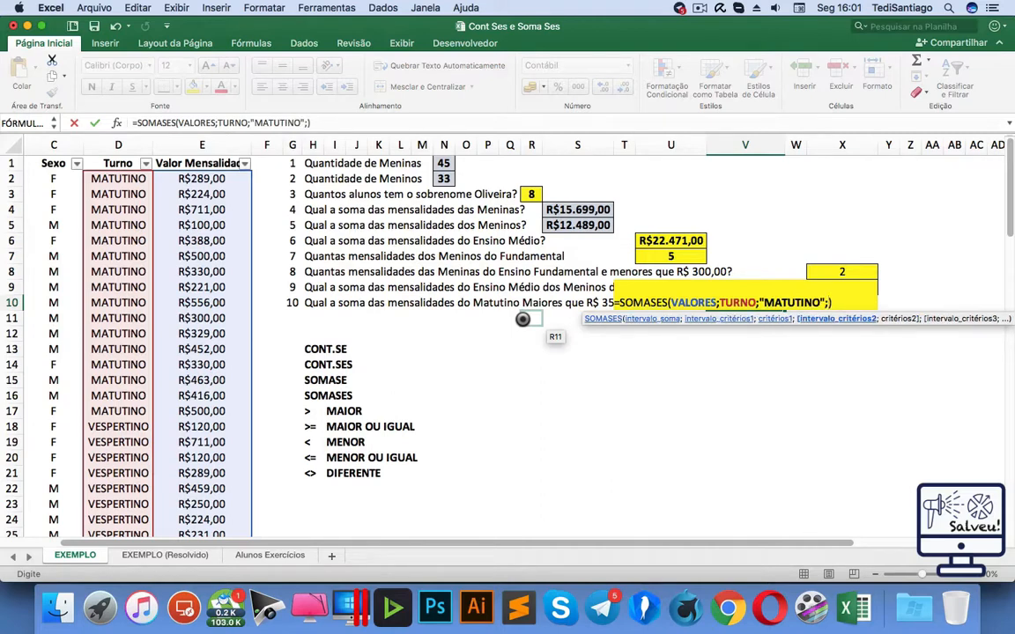
Add the named range VALORES with the criterion ">350" to the V10 formula and submit it.
type("VALO")
key("Tab")
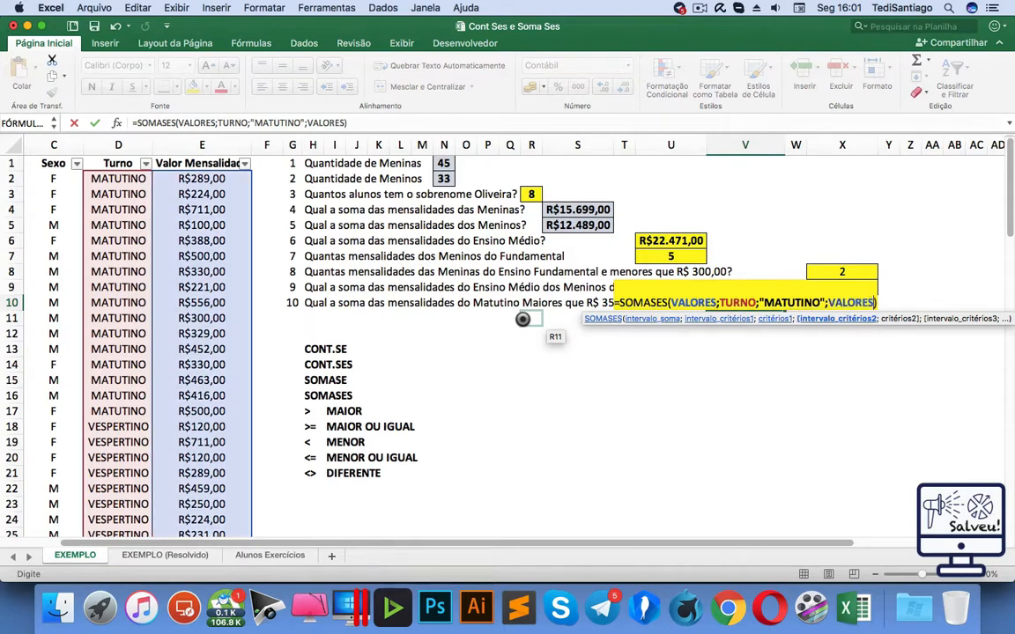
type(";\"")
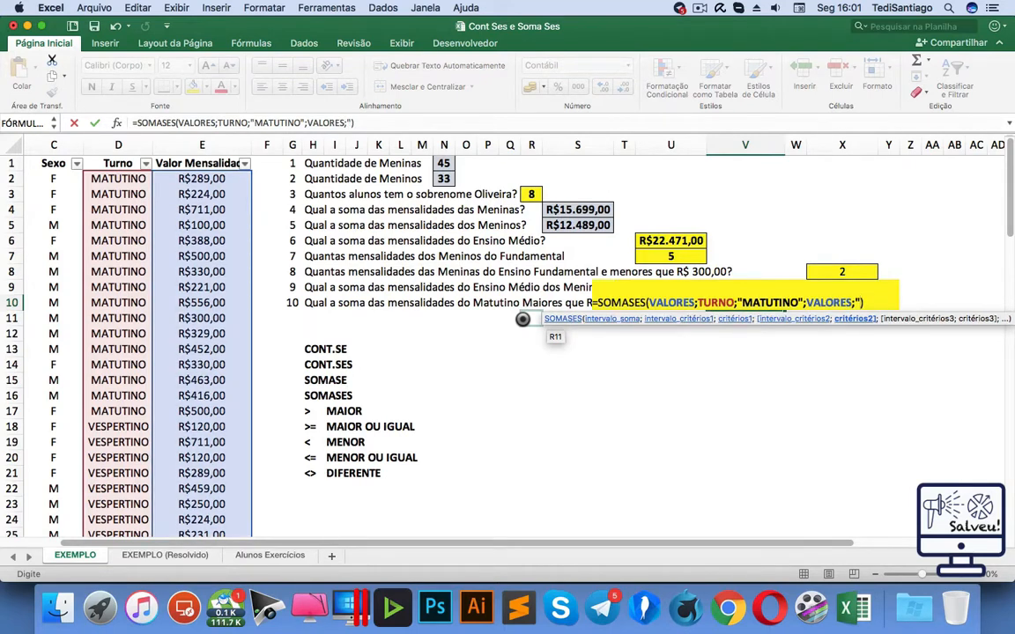
type(">350")
key("Return")
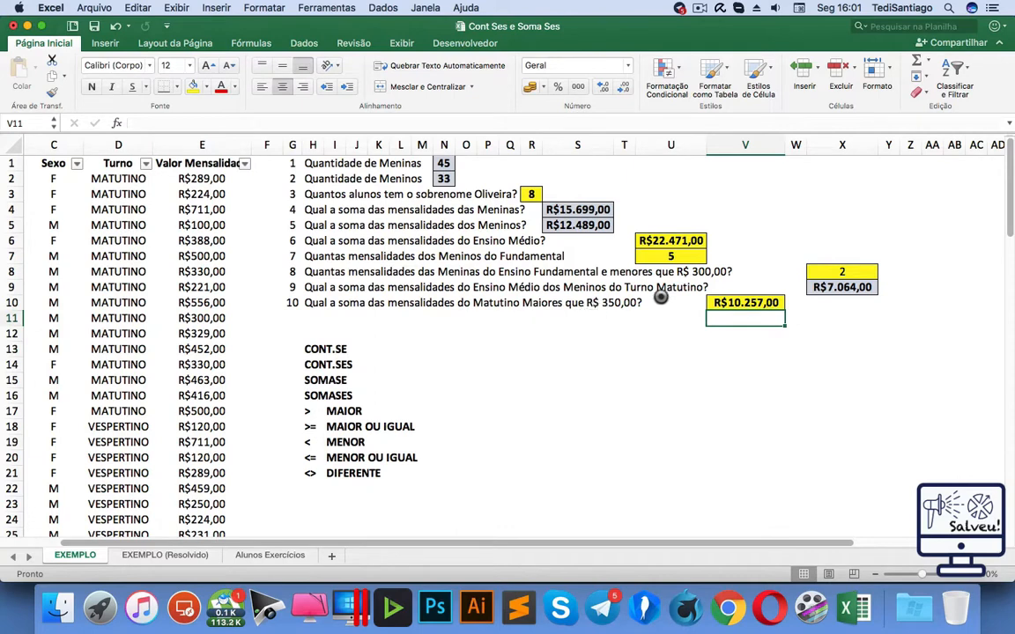
Filter the Valor Mensalidade column to values greater than 350 to check the V10 result.
left_click(740, 302)
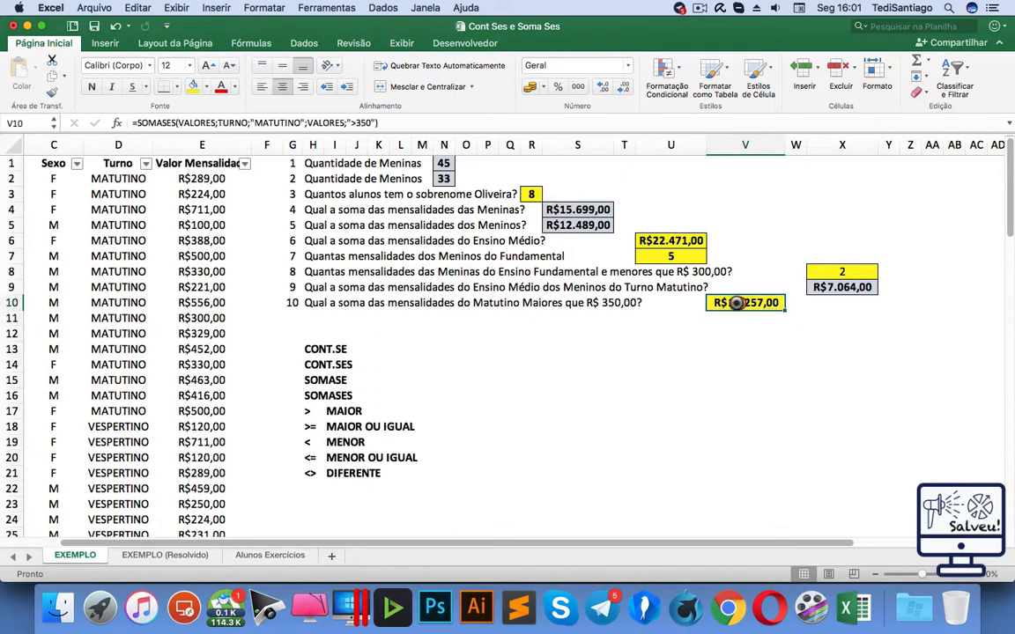
left_click(244, 163)
left_click(337, 196)
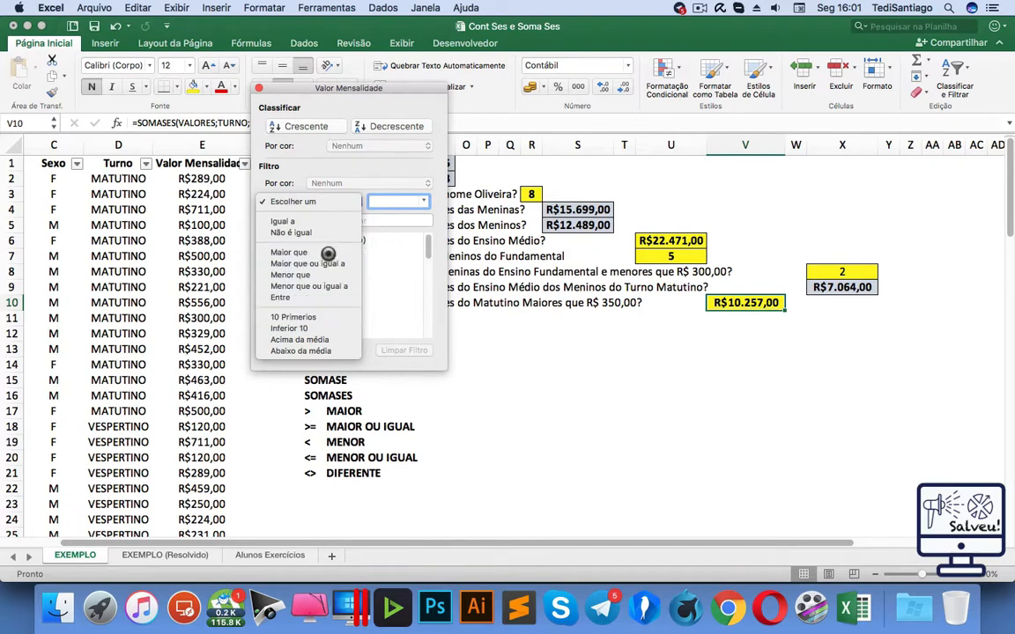
left_click(290, 252)
left_click(384, 200)
type("2")
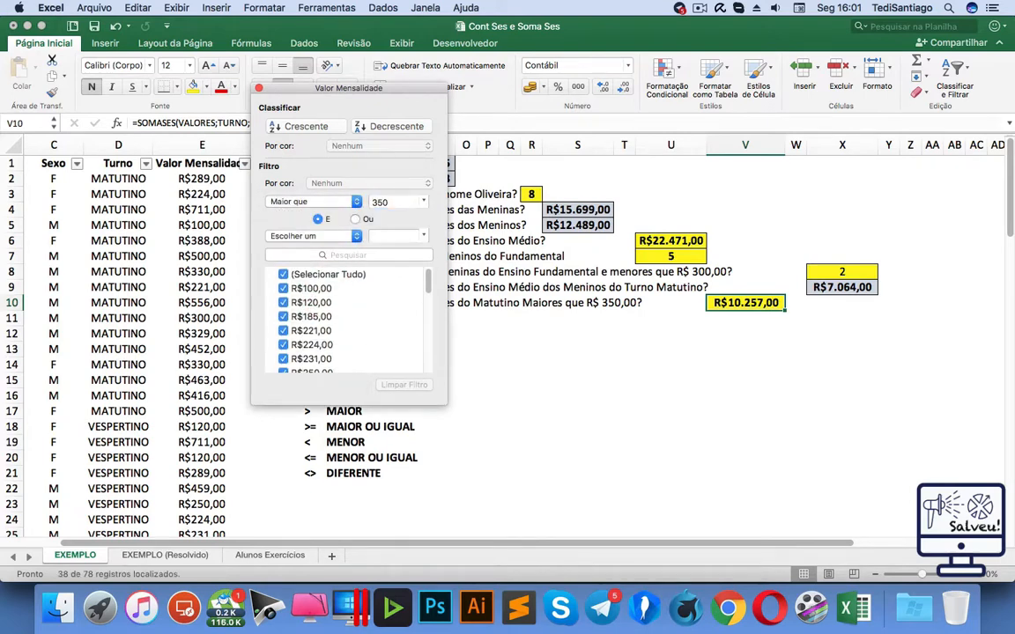
left_click(660, 362)
Filter Turno to MATUTINO and select the remaining monthly fees to compare their sum with V10.
left_click(144, 164)
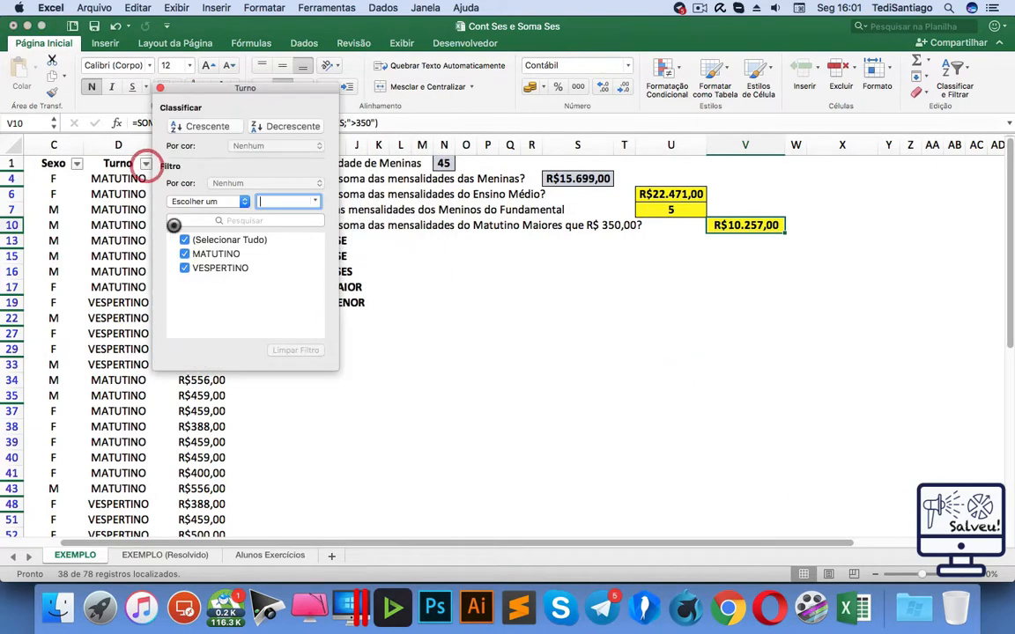
left_click(178, 211)
left_click(91, 178)
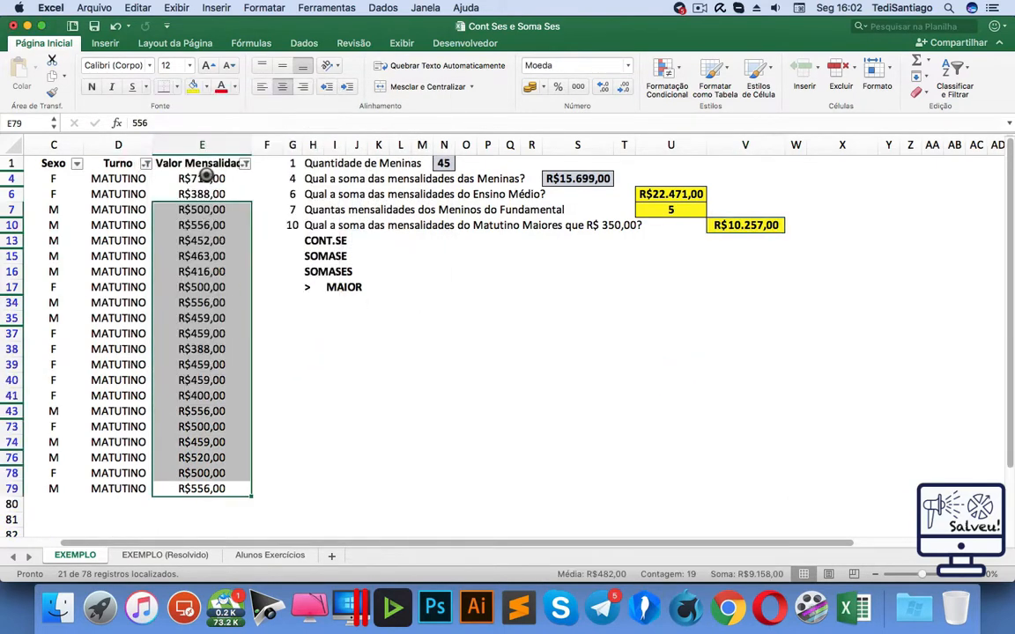
left_click_drag(206, 177, 213, 487)
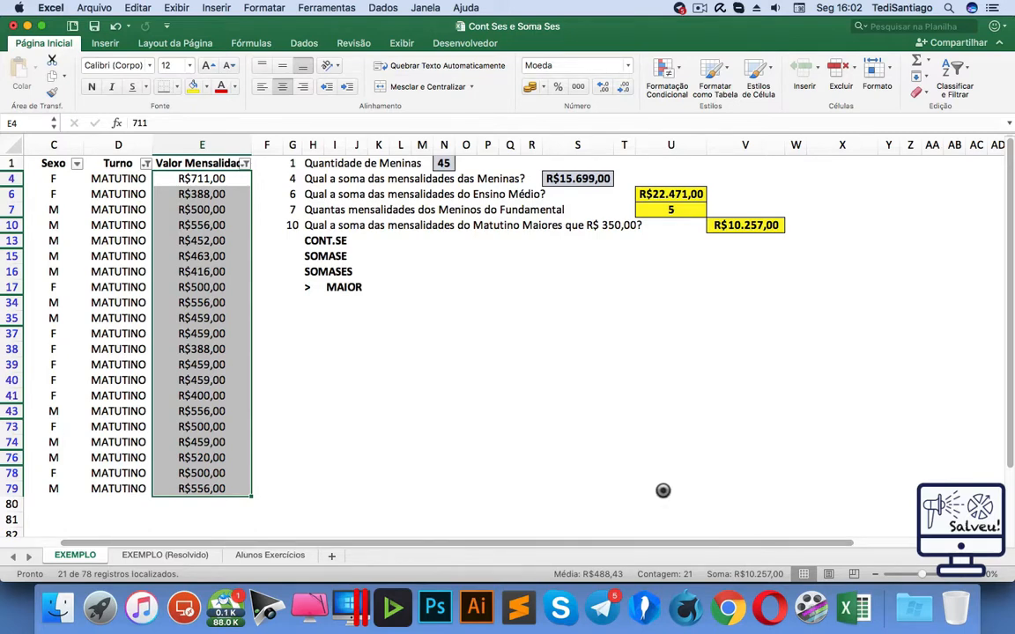
Clear the Turno and Valor Mensalidade filters so the whole student table is shown again.
left_click(948, 64)
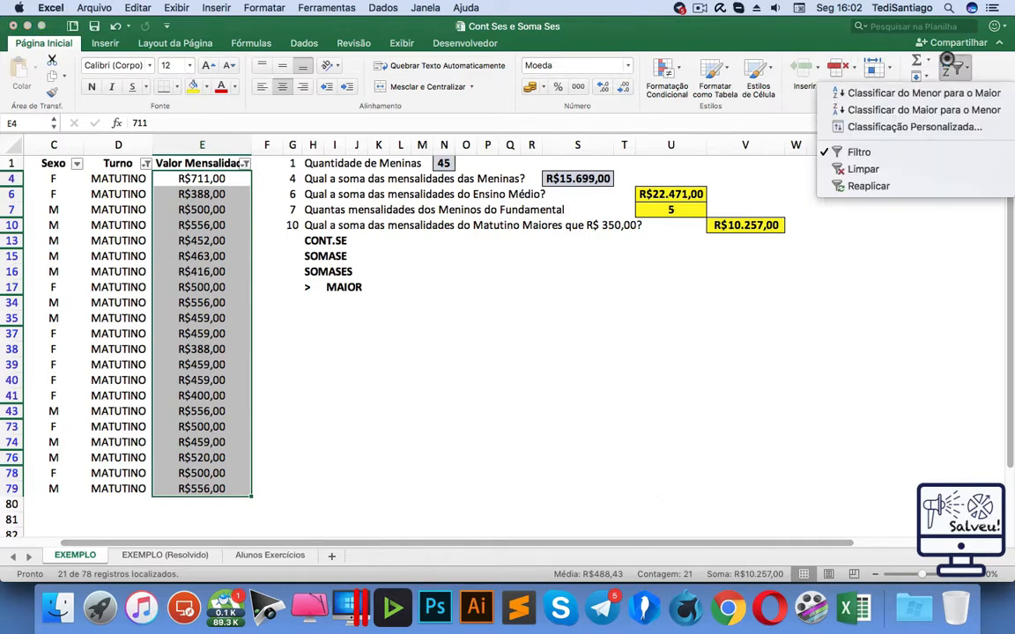
left_click(903, 168)
left_click(530, 410)
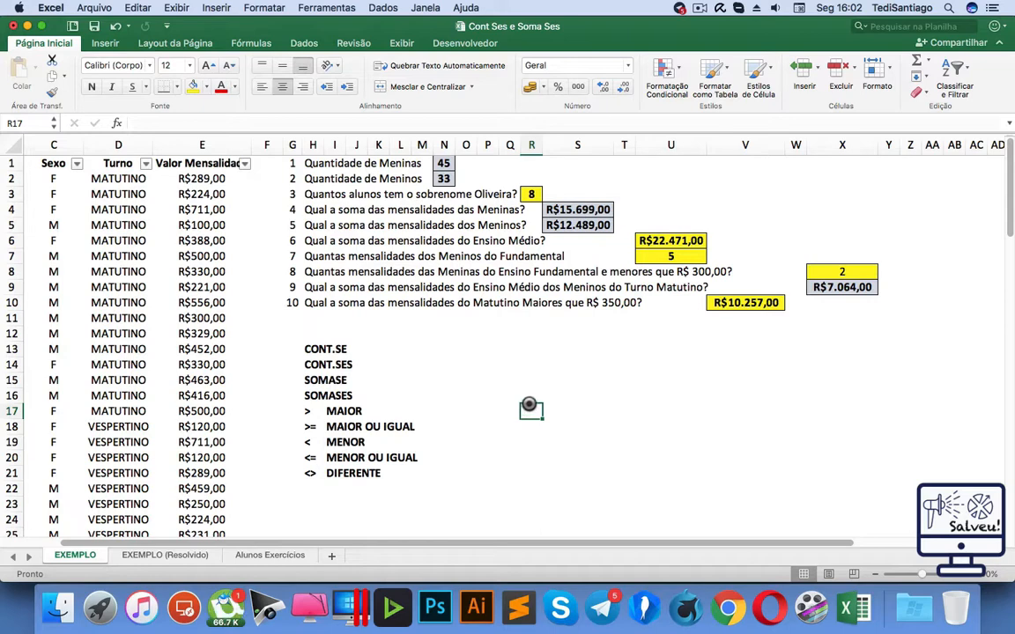
Review the CONT.SE formula in R3, examining the asterisk wildcards on both sides of the surname criterion.
left_click(530, 195)
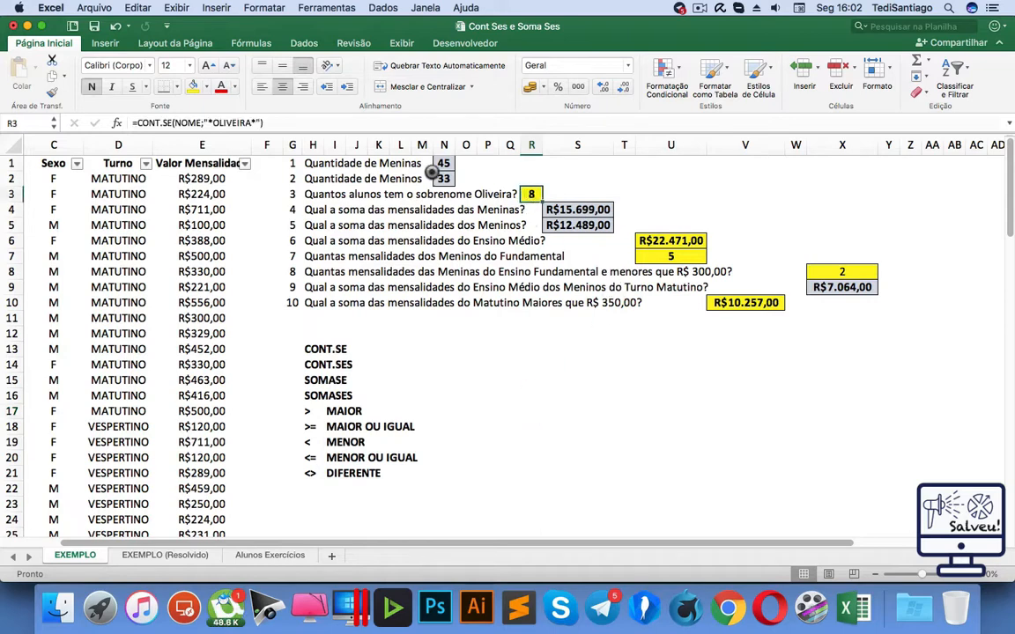
left_click(213, 123)
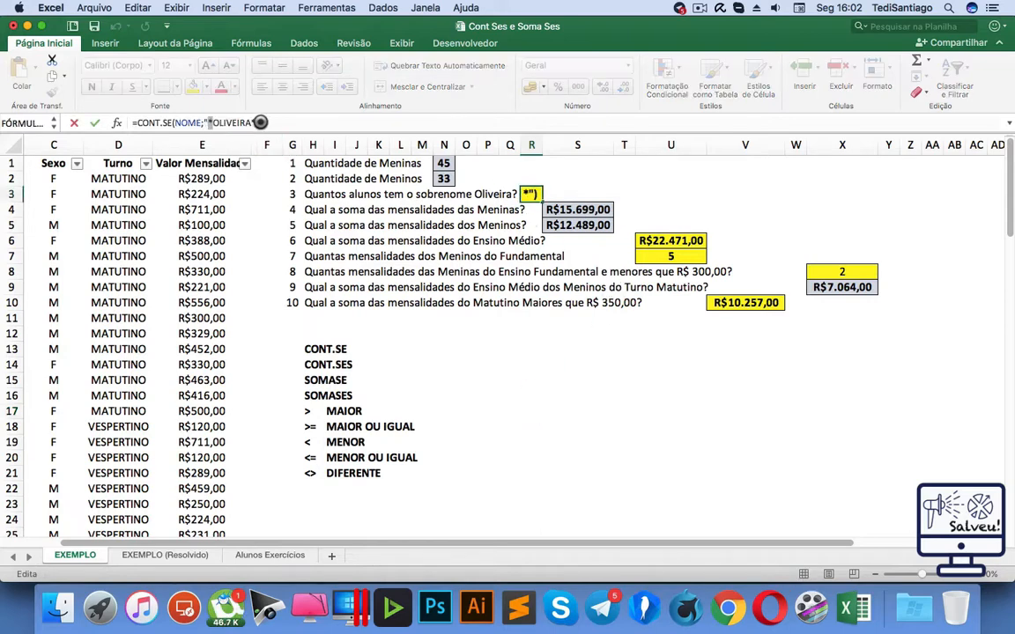
left_click(252, 123)
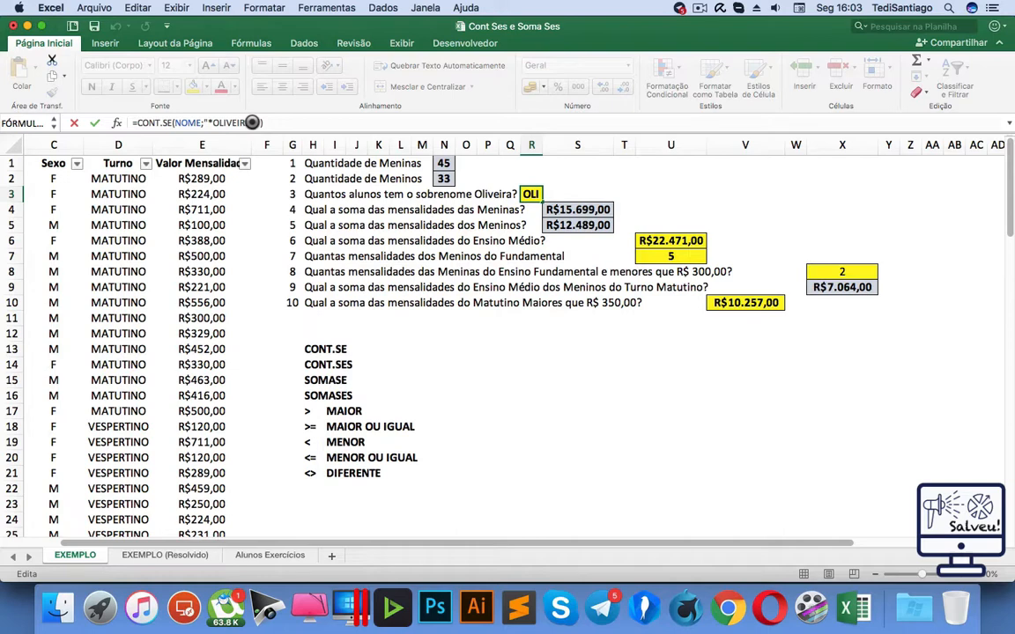
key("Return")
left_click(531, 365)
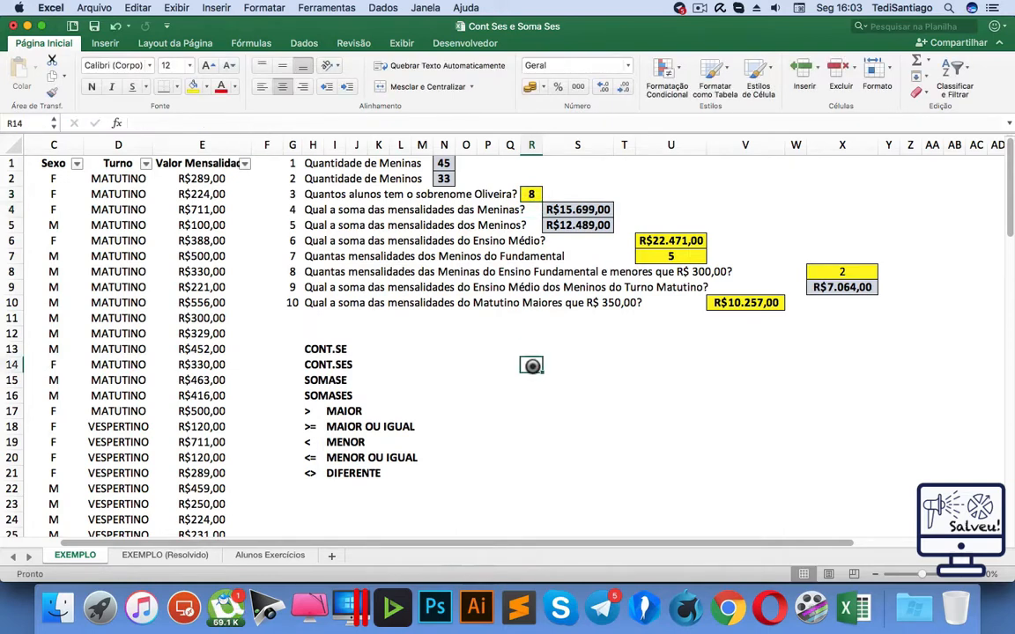
Select all monthly fees from E2 down to inspect the range's assigned name, and deselect it.
left_click(202, 178)
key("ctrl+shift+Down")
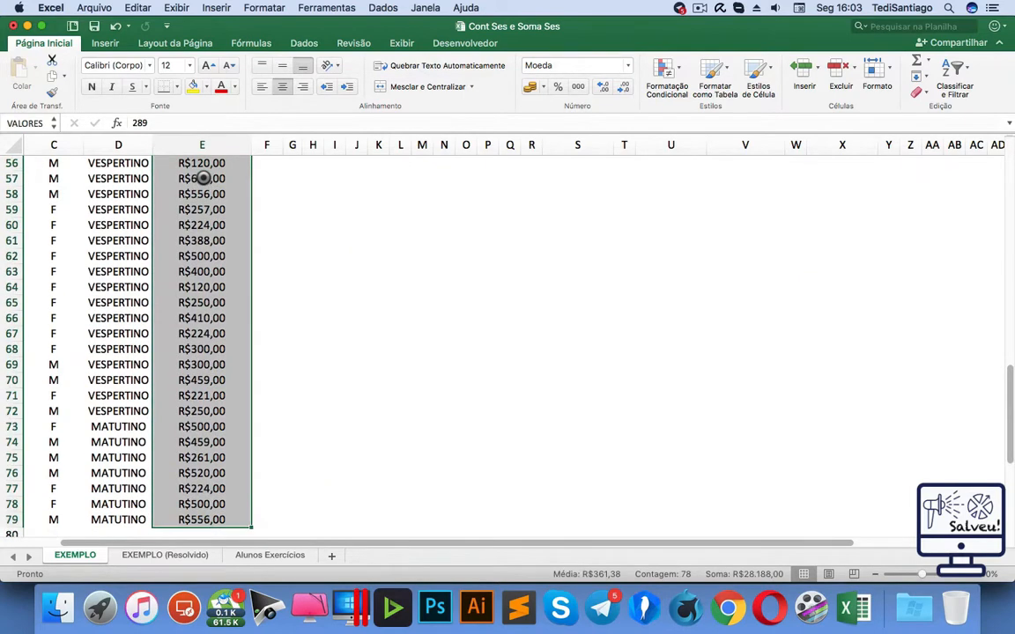
scroll(222, 315, "up", 18)
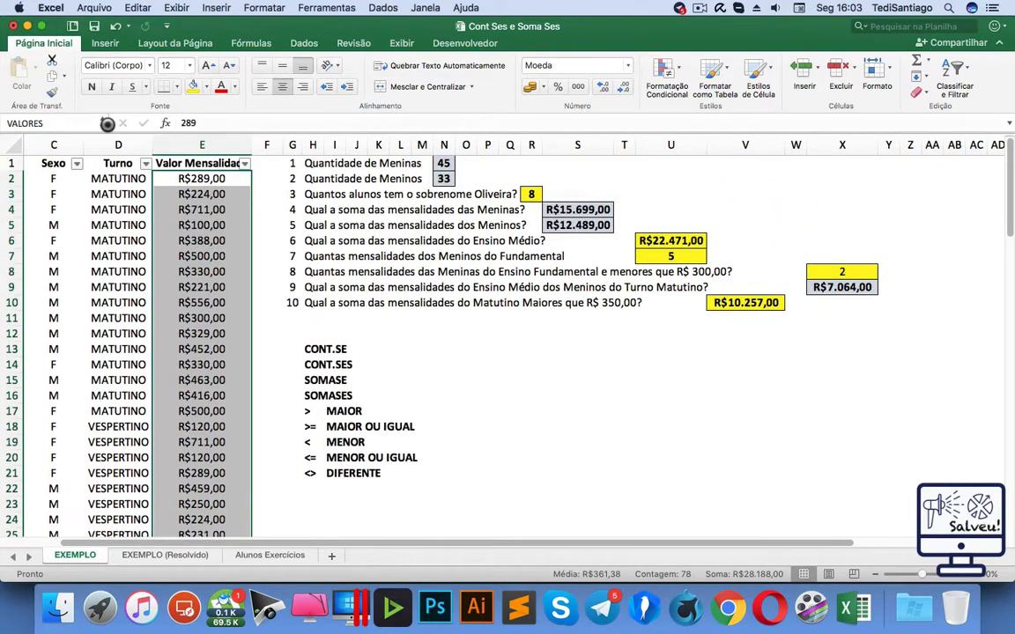
left_click(578, 396)
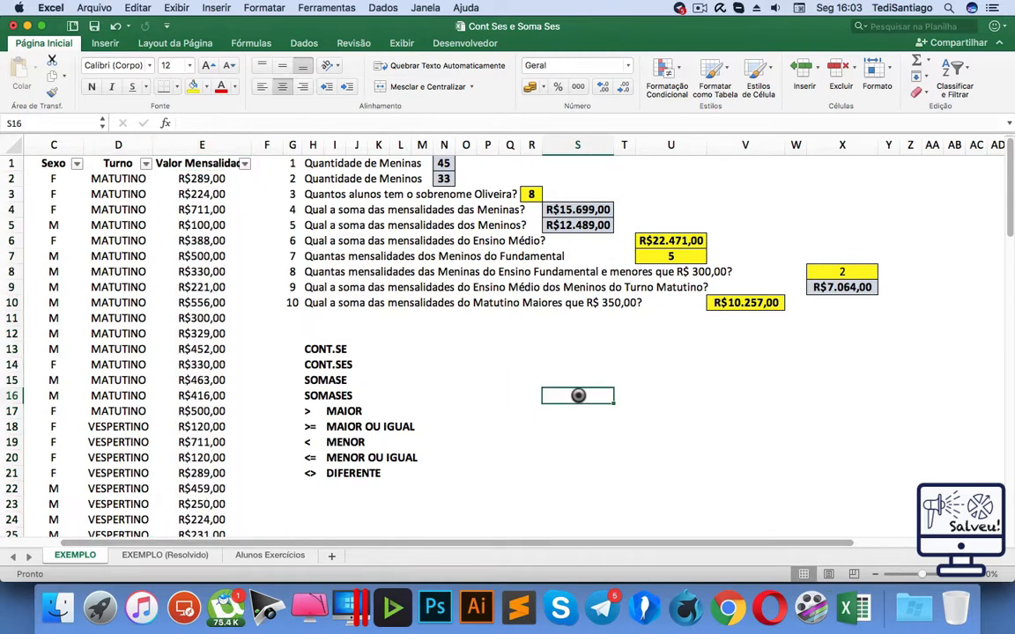